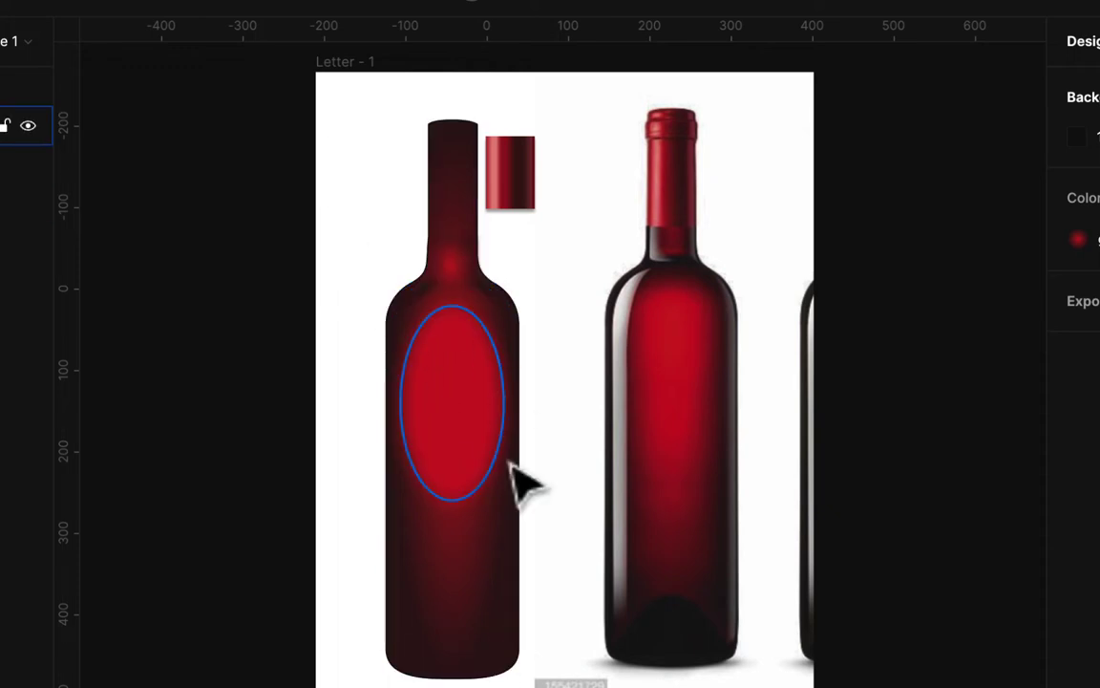
Examine the finished sample bottle's parts by shifting its red ellipse and neck highlight shape and selecting the red cap piece
{"action": "left_click", "coordinate": [455, 386]}
{"action": "mouse_move", "coordinate": [454, 386]}
{"action": "left_mouse_down"}
{"action": "mouse_move", "coordinate": [341, 391]}
{"action": "mouse_move", "coordinate": [569, 382]}
{"action": "mouse_move", "coordinate": [506, 373]}
{"action": "mouse_move", "coordinate": [447, 410]}
{"action": "mouse_move", "coordinate": [452, 374]}
{"action": "mouse_move", "coordinate": [516, 376]}
{"action": "mouse_move", "coordinate": [456, 382]}
{"action": "left_mouse_up"}
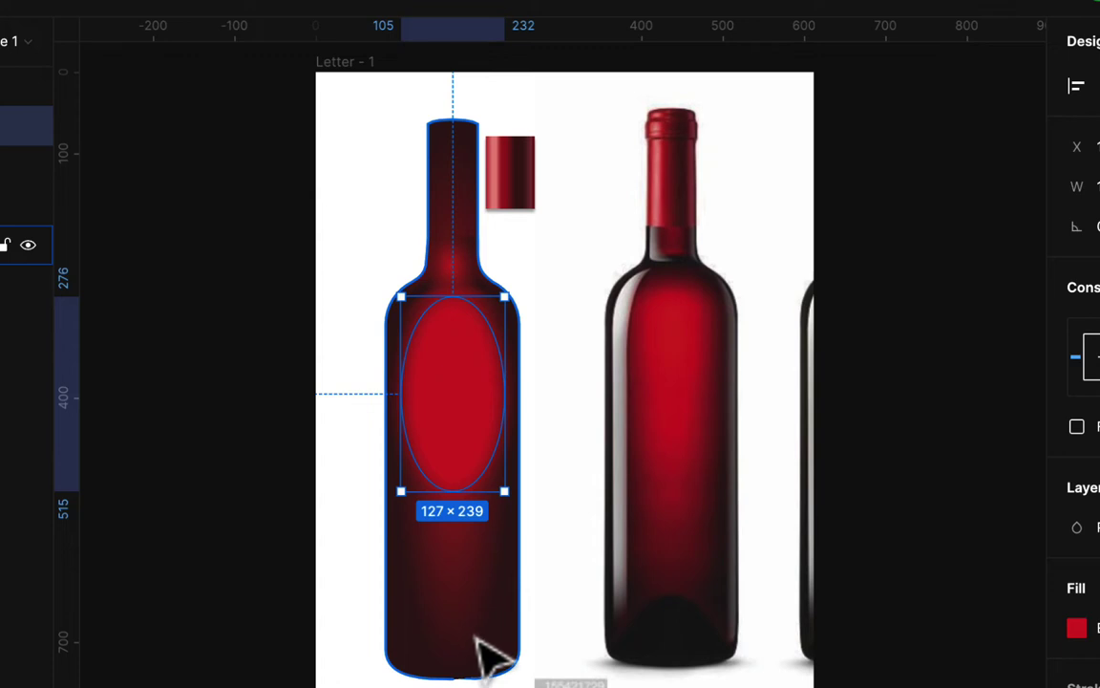
{"action": "left_click_drag", "start_coordinate": [455, 306], "coordinate": [376, 252]}
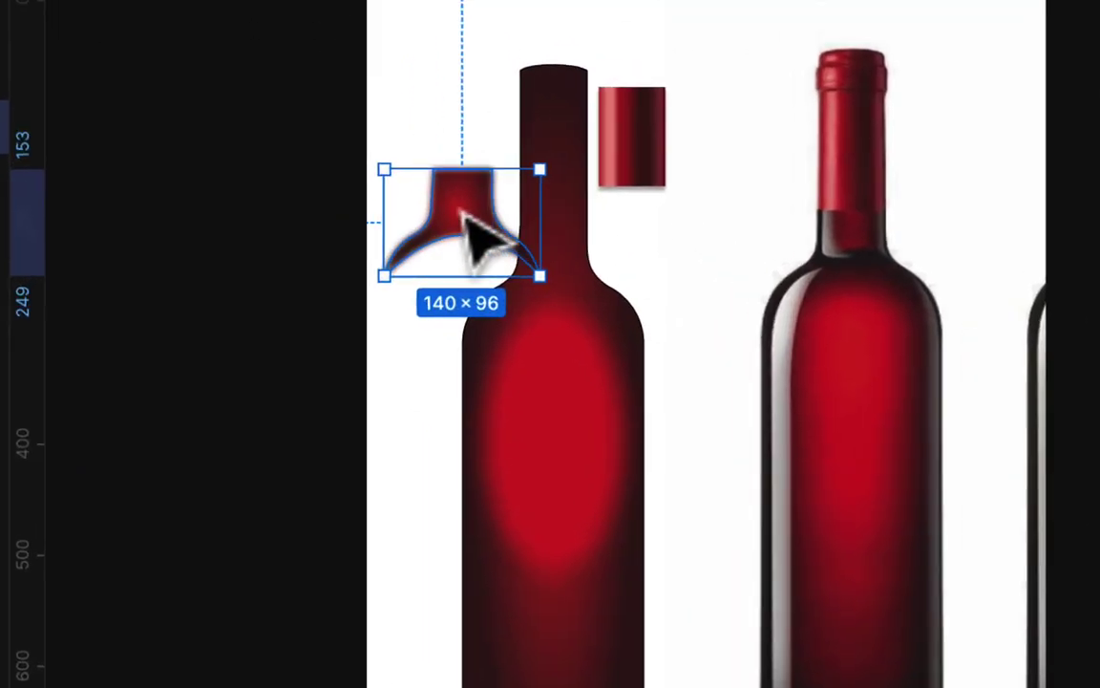
{"action": "left_click_drag", "start_coordinate": [463, 216], "coordinate": [484, 216]}
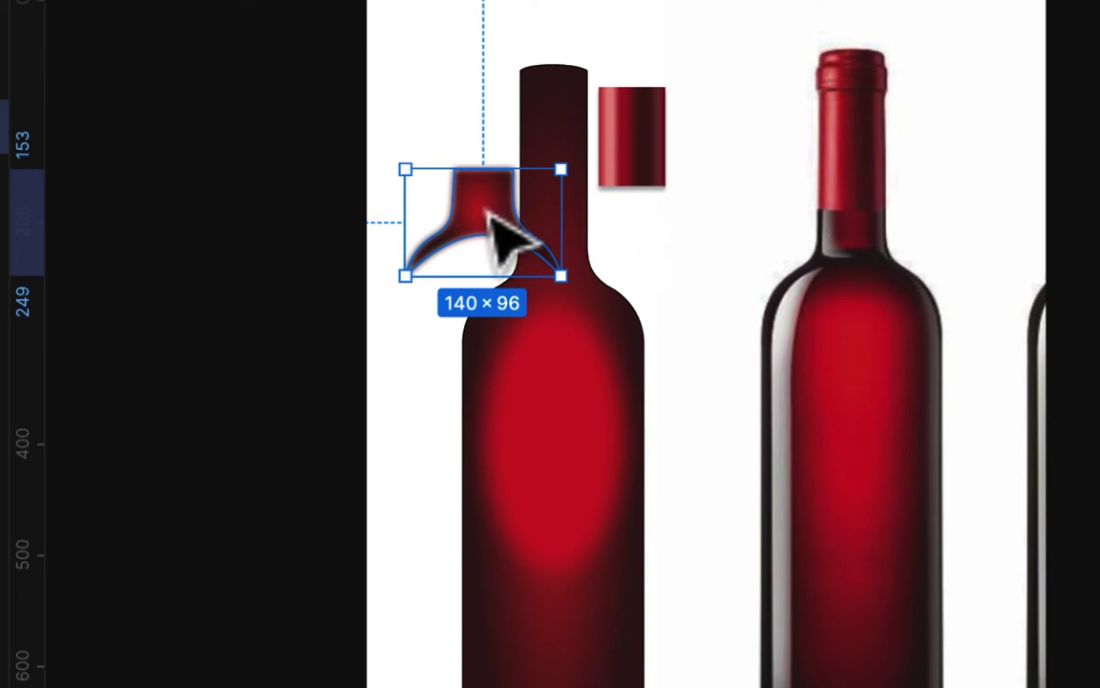
{"action": "left_click_drag", "start_coordinate": [489, 216], "coordinate": [558, 271]}
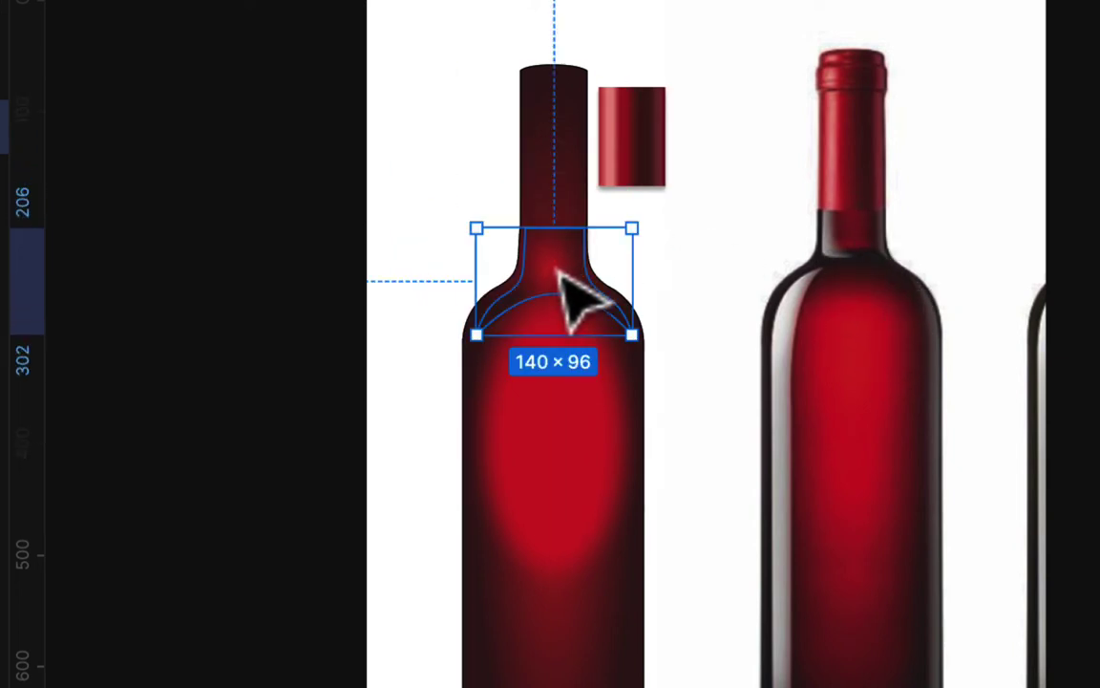
{"action": "left_click", "coordinate": [646, 141]}
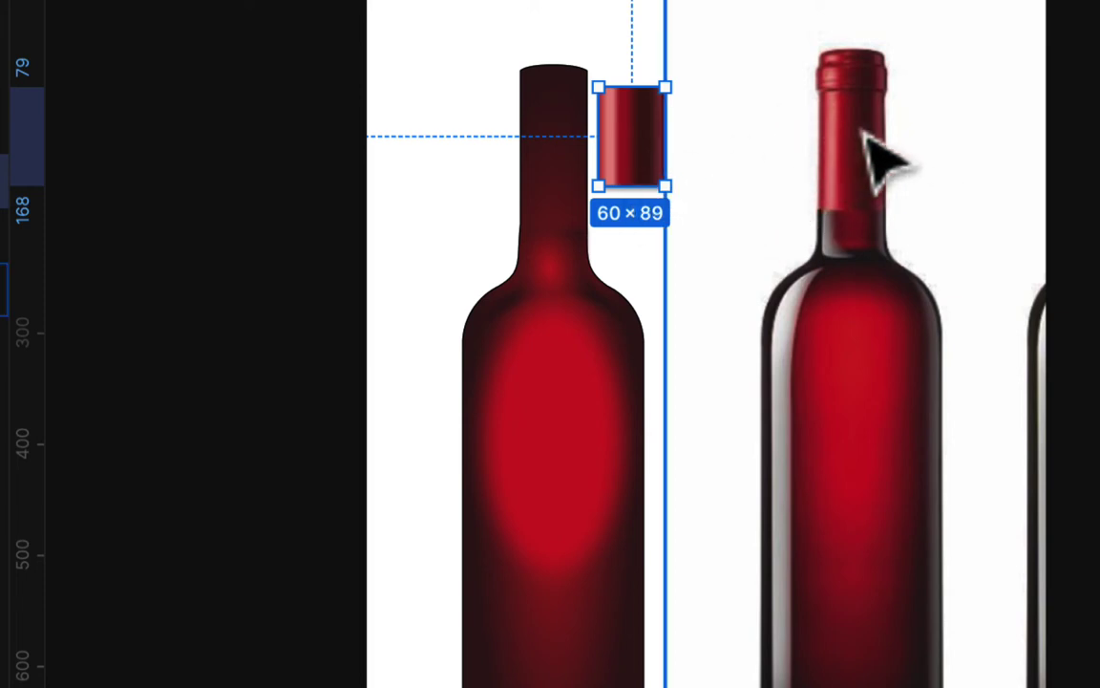
{"action": "left_click_drag", "start_coordinate": [663, 160], "coordinate": [724, 149]}
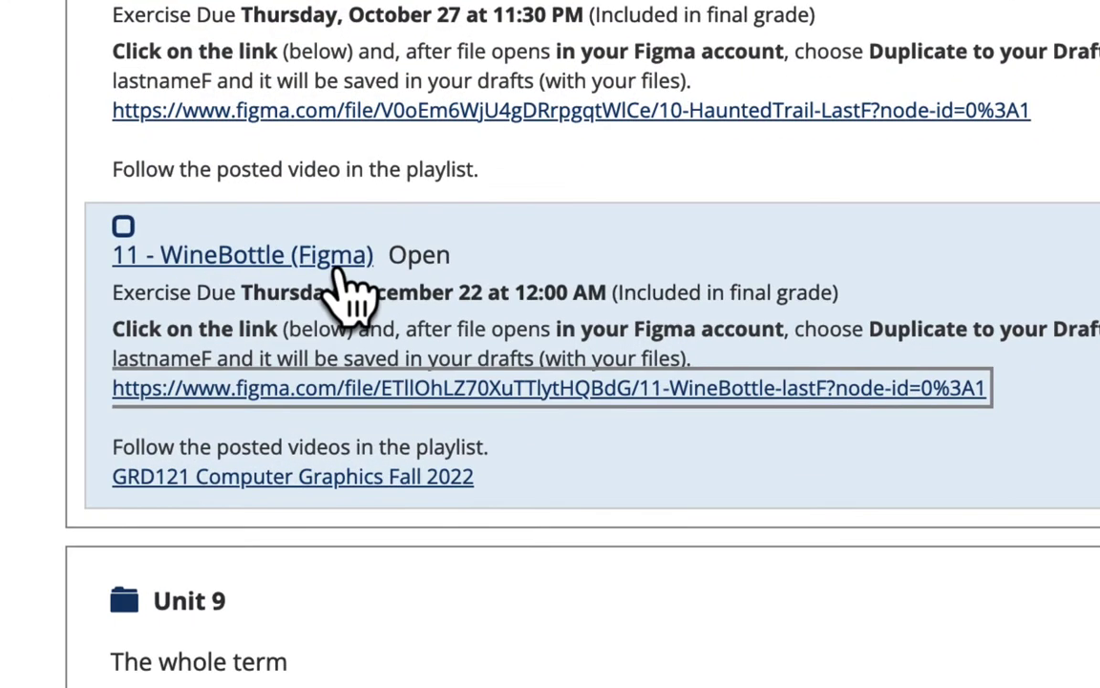
Open the 11-WineBottle-lastF exercise file from the course page, duplicate it to the drafts, and open the copy
{"action": "left_click", "coordinate": [734, 402]}
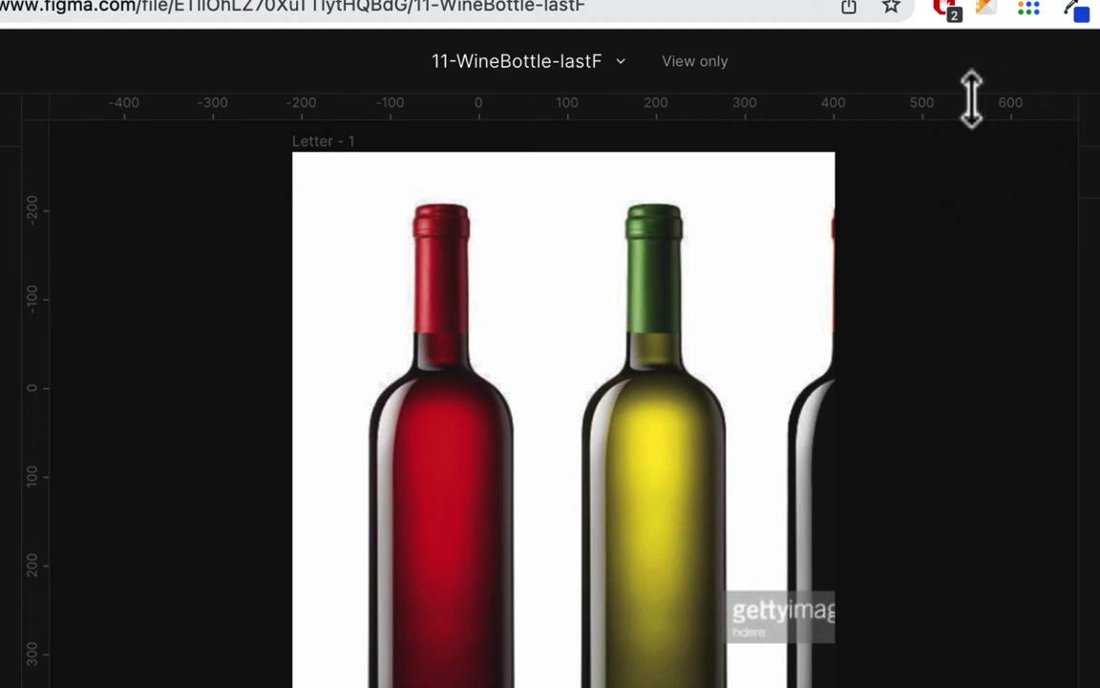
{"action": "left_click", "coordinate": [621, 61]}
{"action": "left_click", "coordinate": [625, 244]}
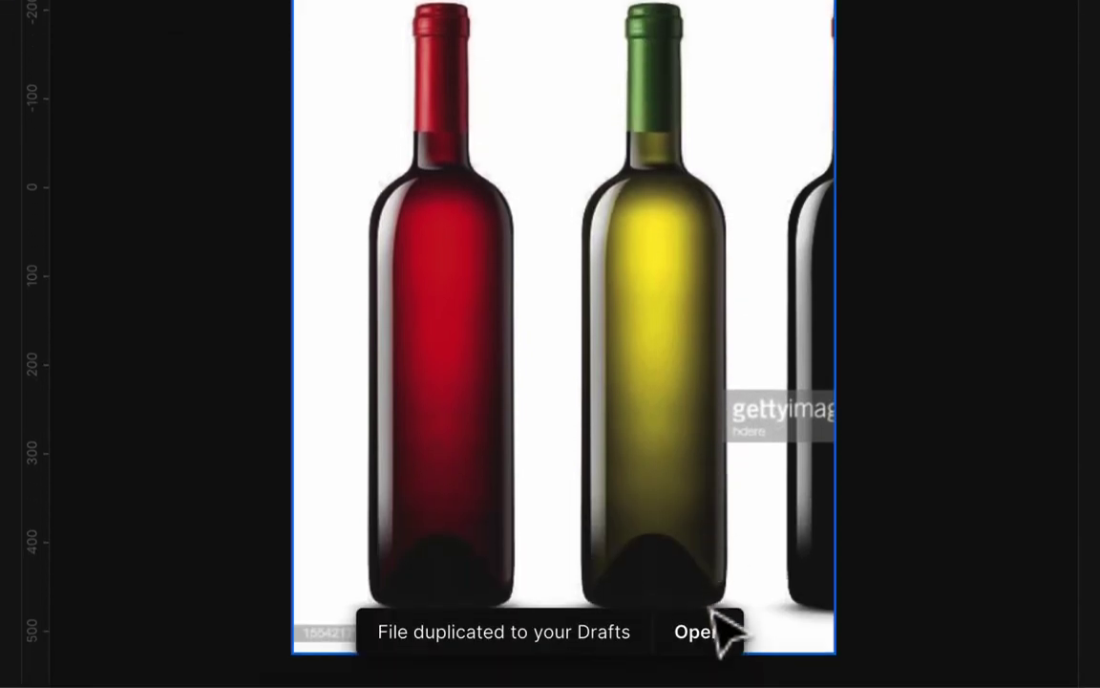
{"action": "left_click", "coordinate": [707, 638]}
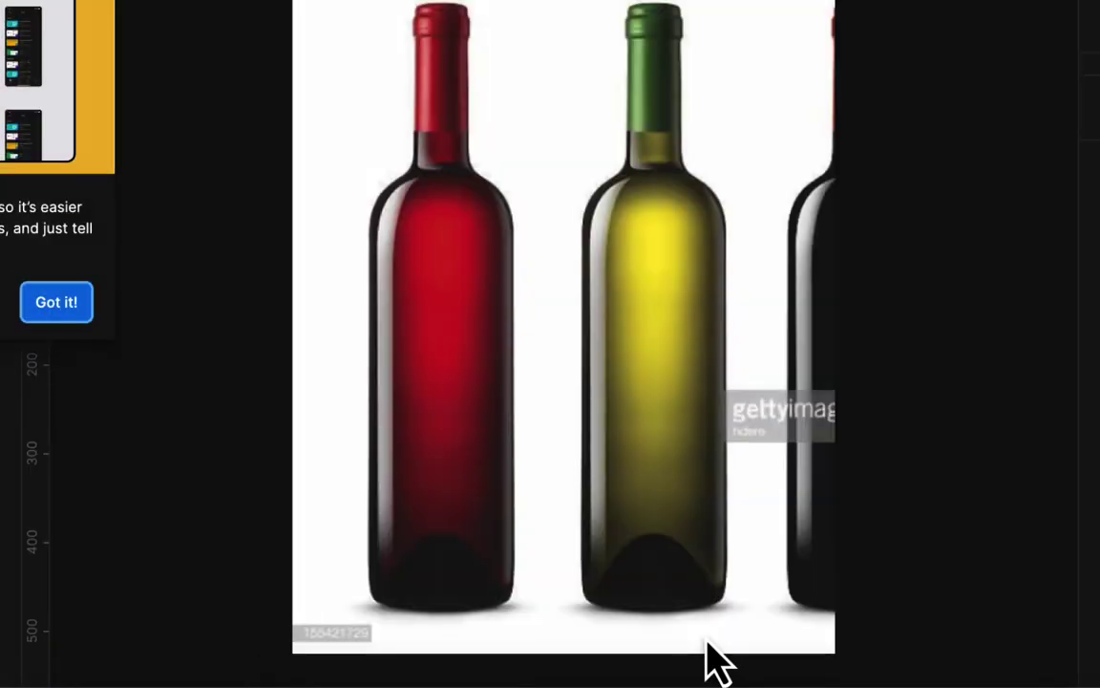
Rename the duplicated file, replacing "lastF (Copy)" after "11-WineBottle-" with the student's last name and first initial
{"action": "left_click", "coordinate": [655, 40]}
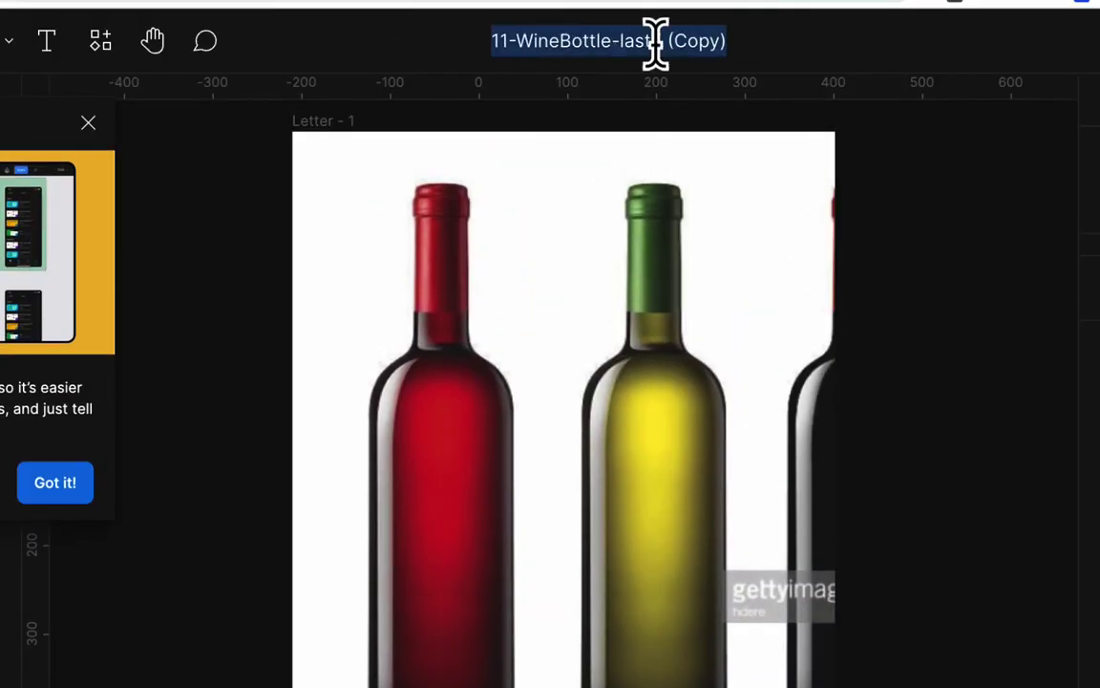
{"action": "left_click", "coordinate": [621, 40]}
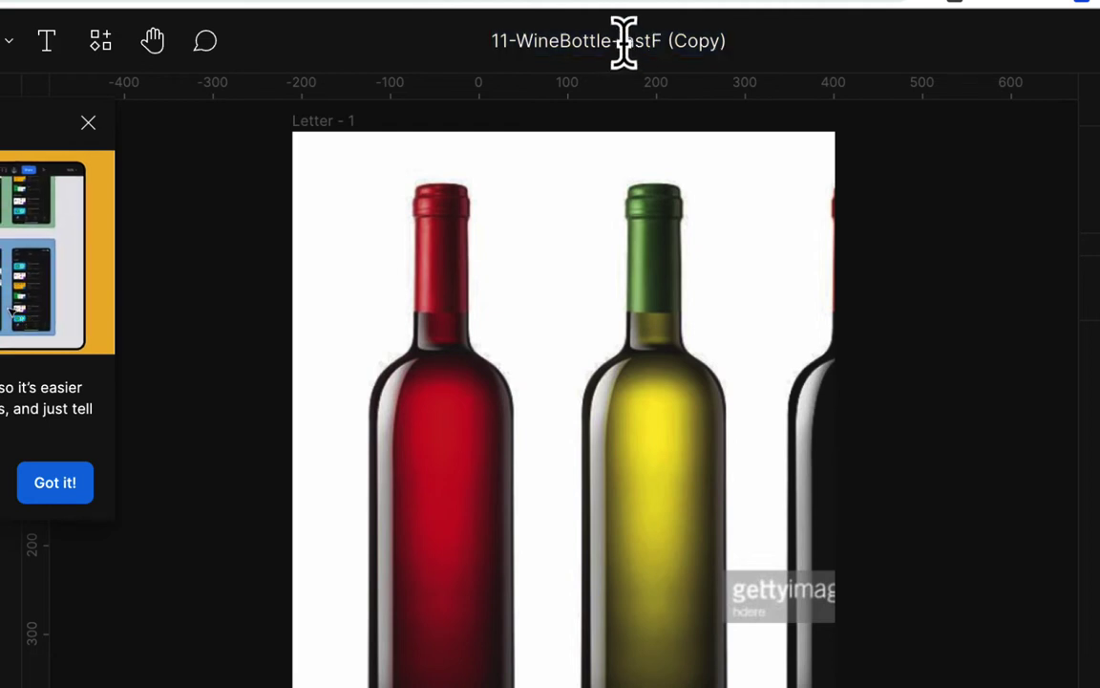
{"action": "left_click_drag", "start_coordinate": [621, 40], "coordinate": [726, 39]}
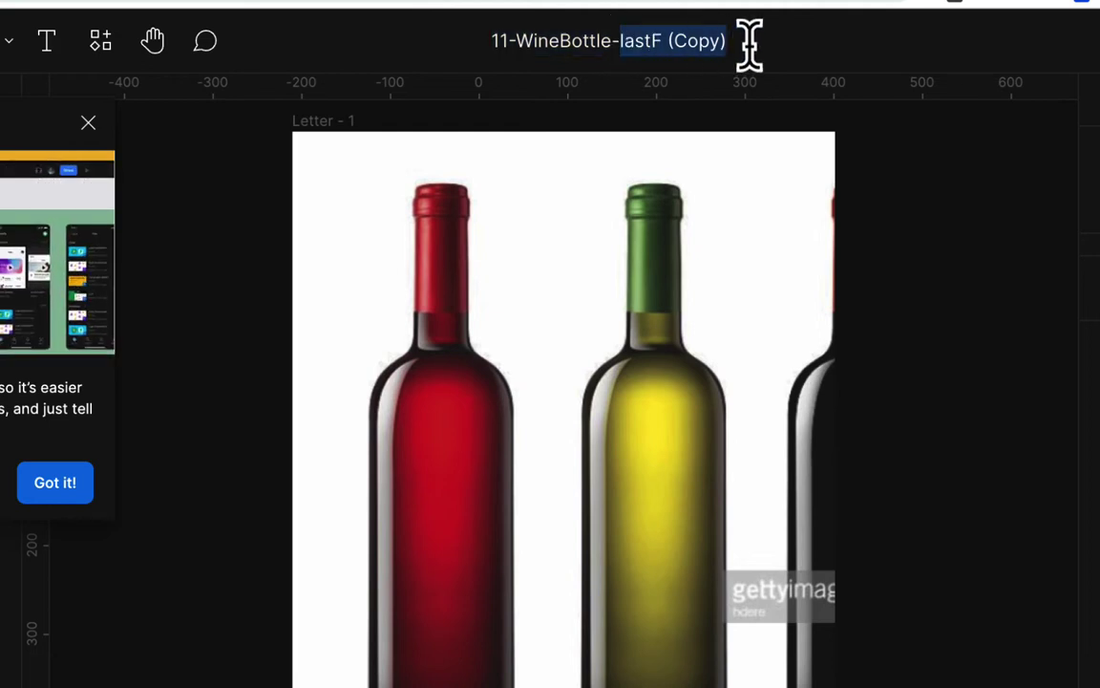
{"action": "type", "text": "HomaR"}
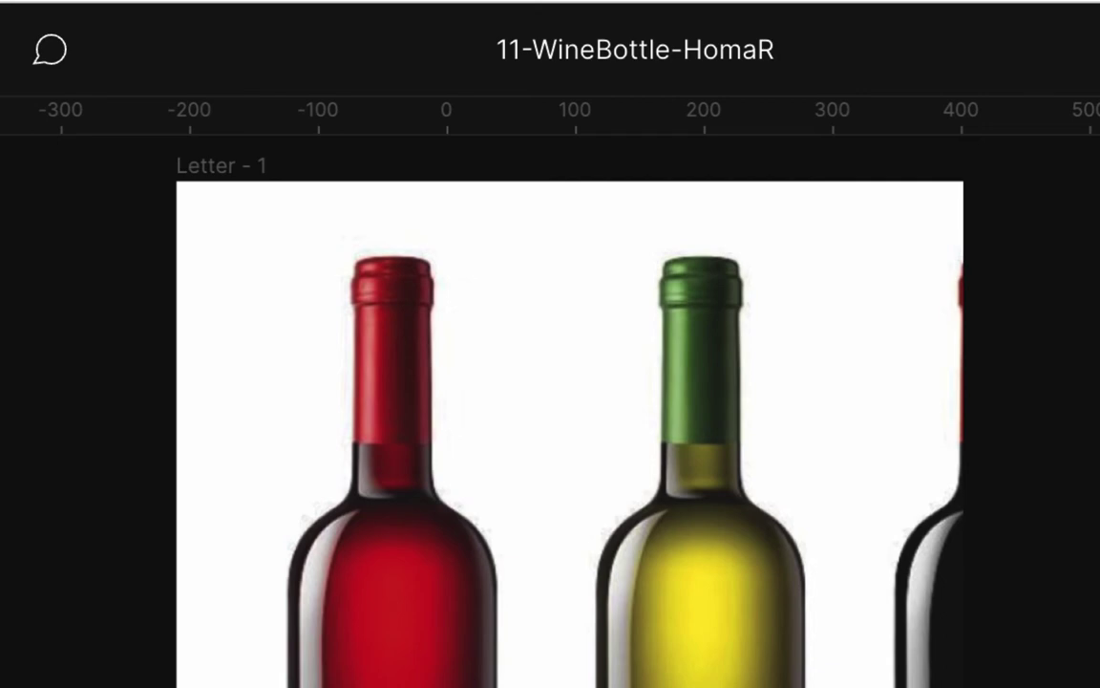
{"action": "key", "text": "Return"}
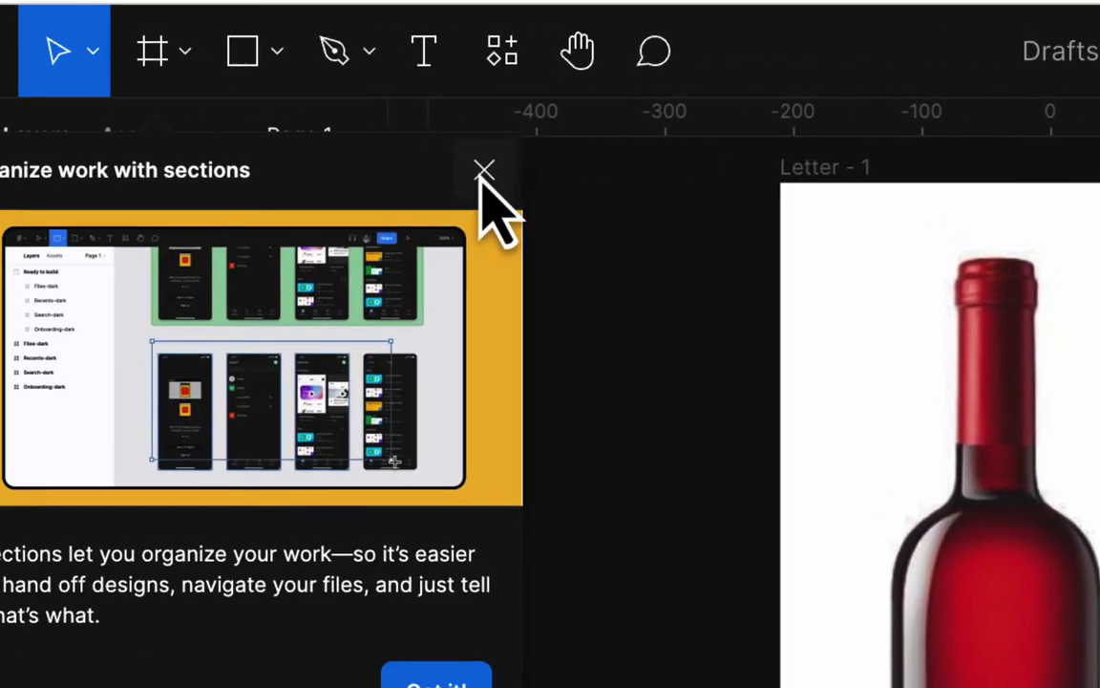
Dismiss the tip about sections and expand the Letter - 1 frame to list its contents
{"action": "left_click", "coordinate": [482, 174]}
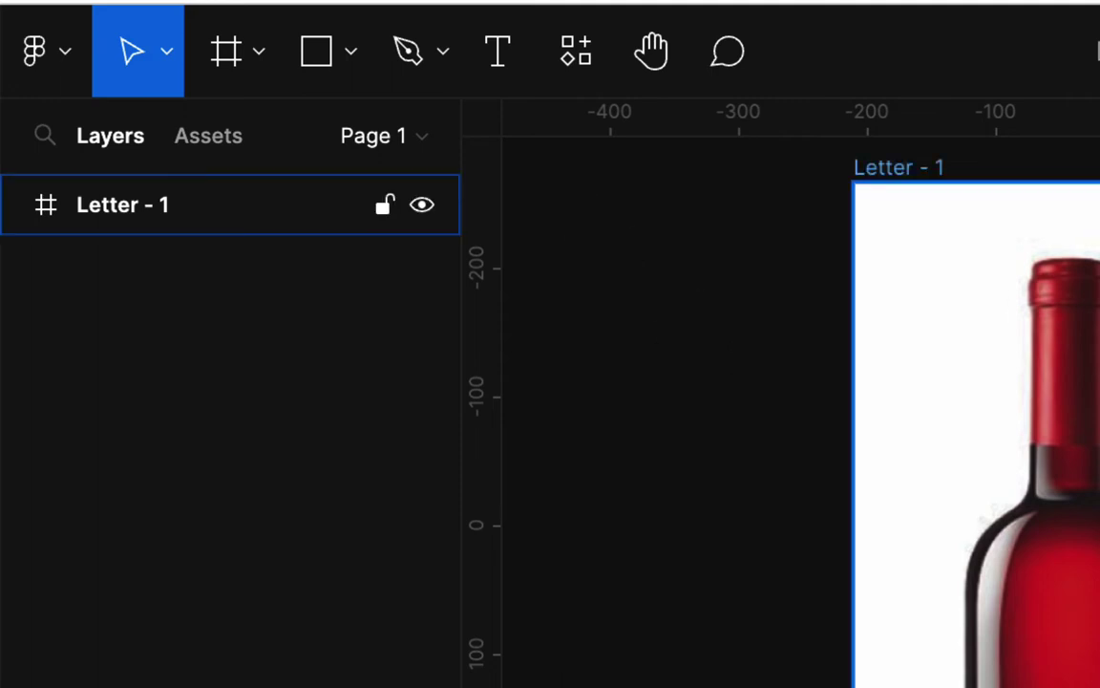
{"action": "left_click", "coordinate": [17, 204]}
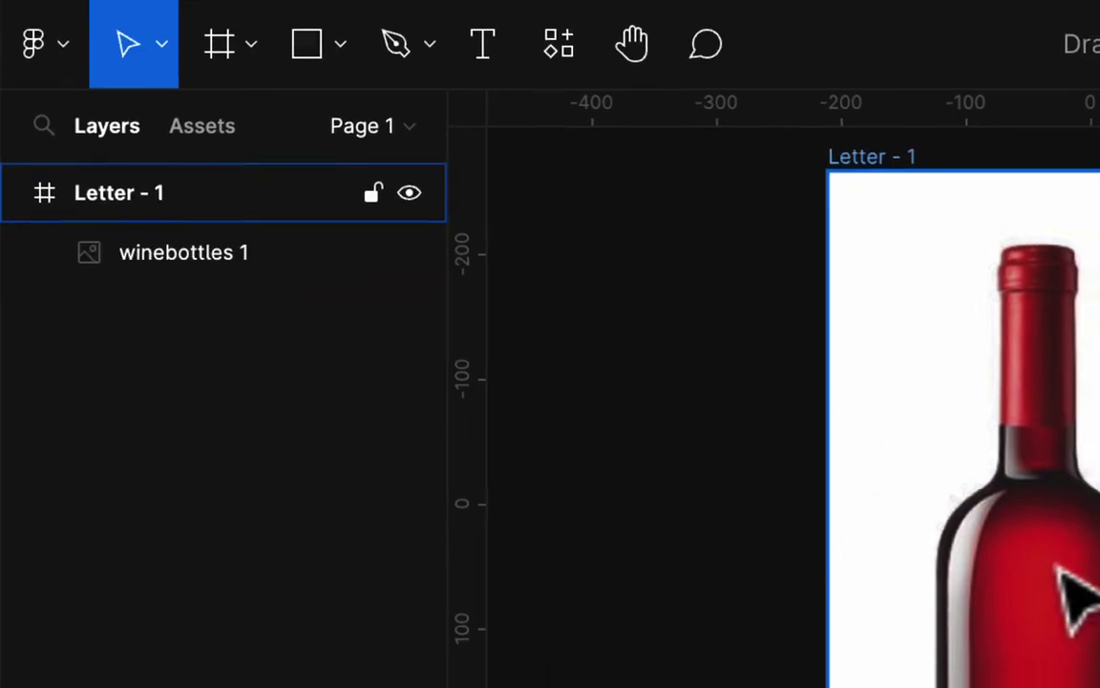
{"action": "left_click", "coordinate": [1089, 659]}
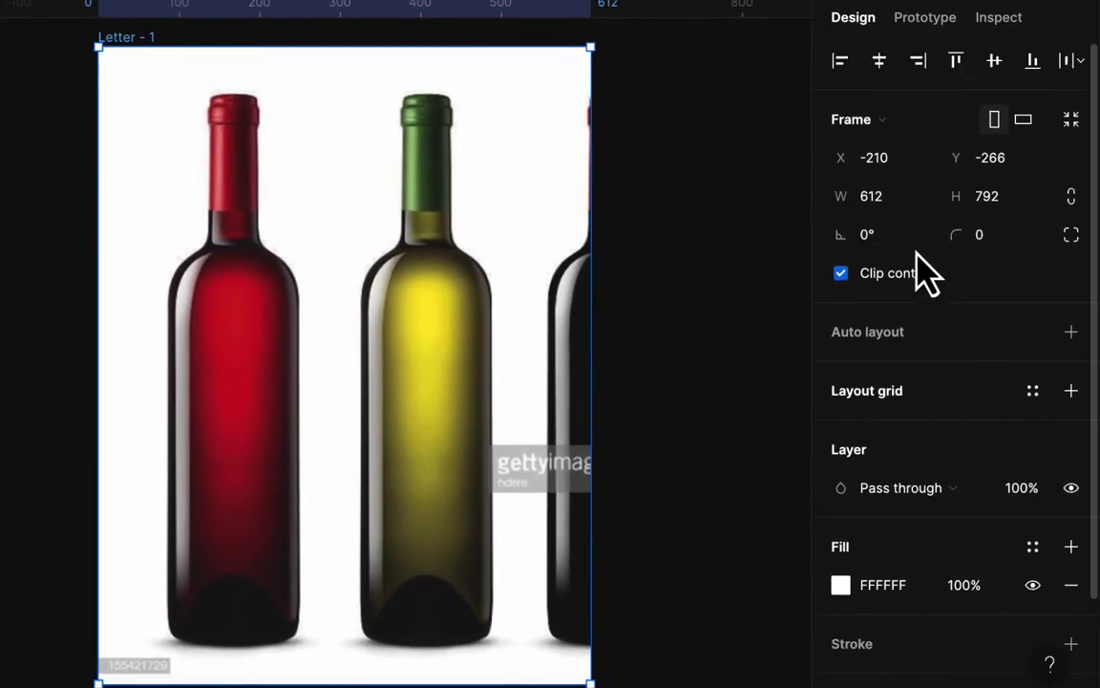
Lower the fill opacity of the winebottles 1 image to fade it for tracing
{"action": "left_click", "coordinate": [486, 376]}
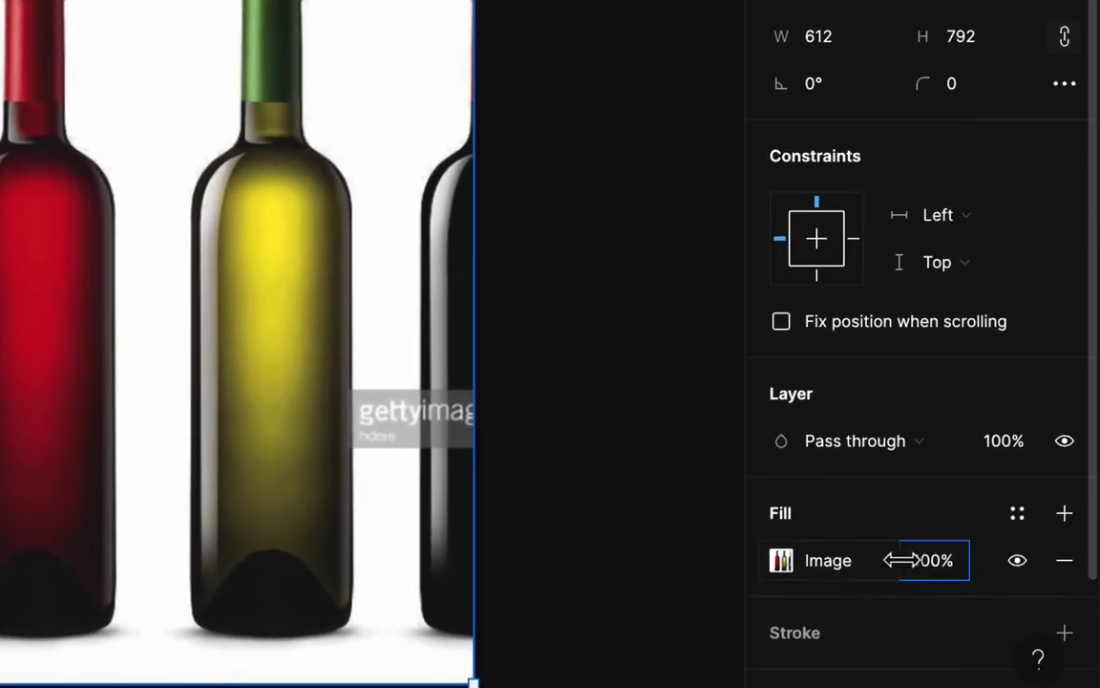
{"action": "left_click_drag", "start_coordinate": [903, 561], "coordinate": [718, 557]}
{"action": "left_click_drag", "start_coordinate": [900, 560], "coordinate": [900, 560]}
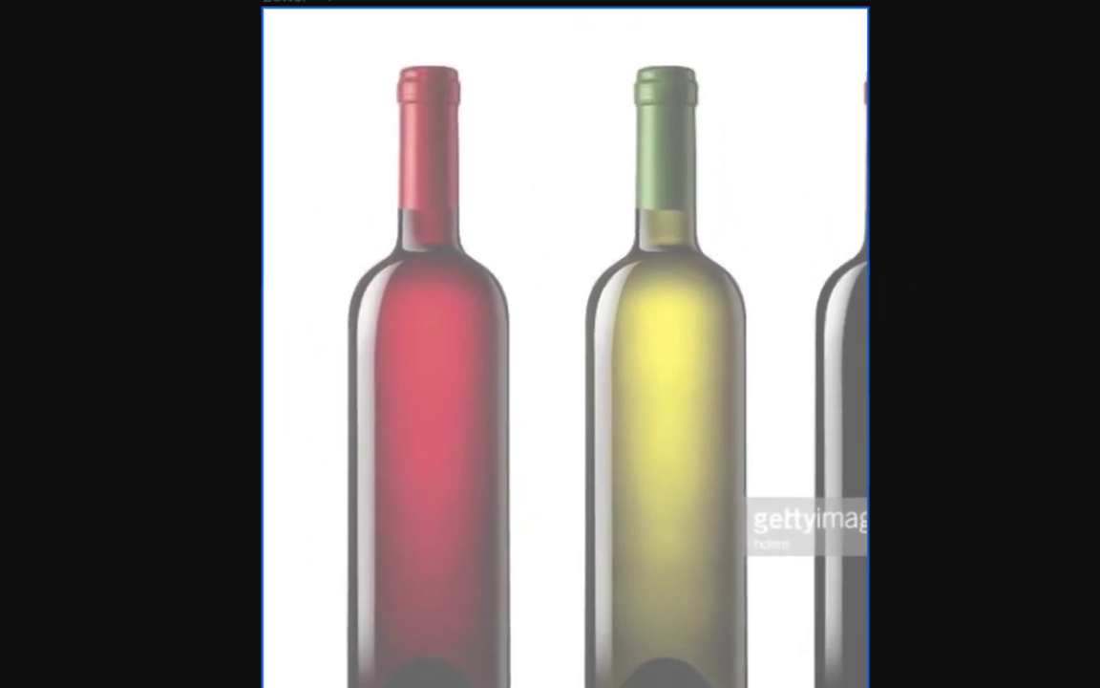
{"action": "left_click", "coordinate": [295, 179]}
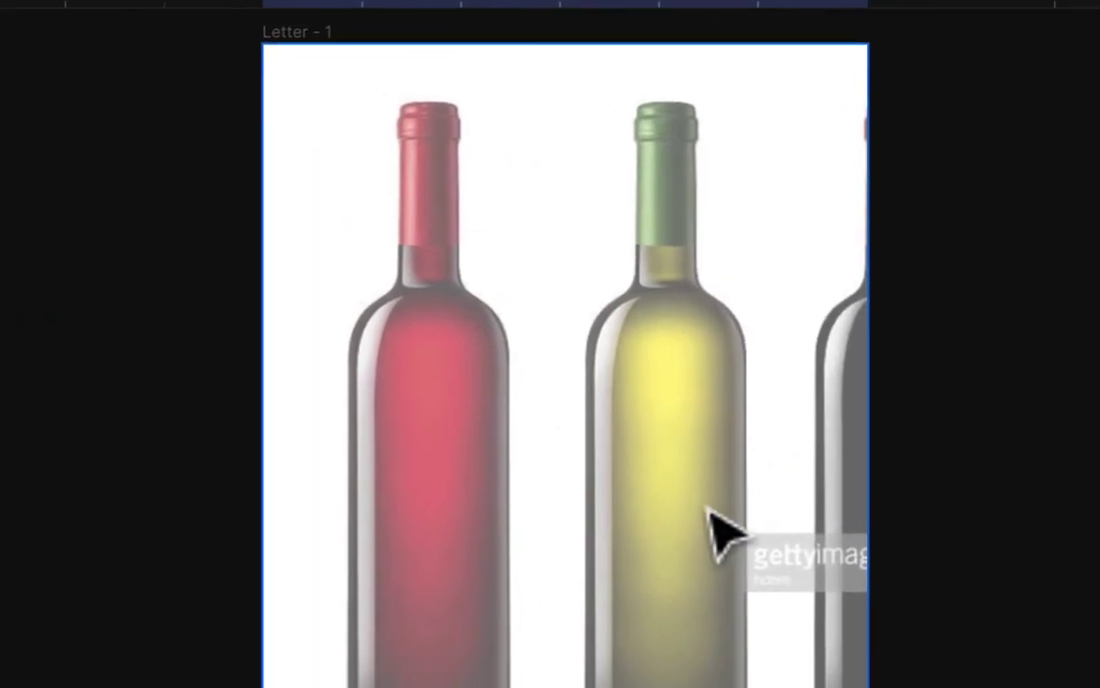
{"action": "key", "text": "ctrl+plus"}
{"action": "scroll", "coordinate": [636, 467], "scroll_direction": "down", "scroll_amount": 3}
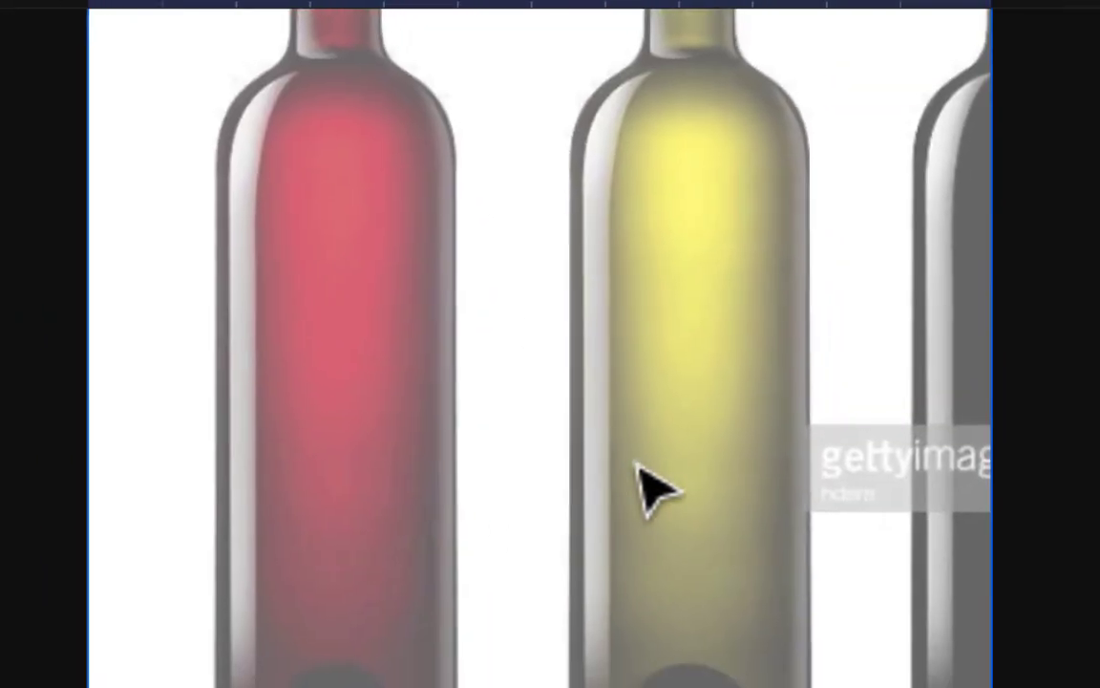
{"action": "scroll", "coordinate": [644, 484], "scroll_direction": "left", "scroll_amount": 2}
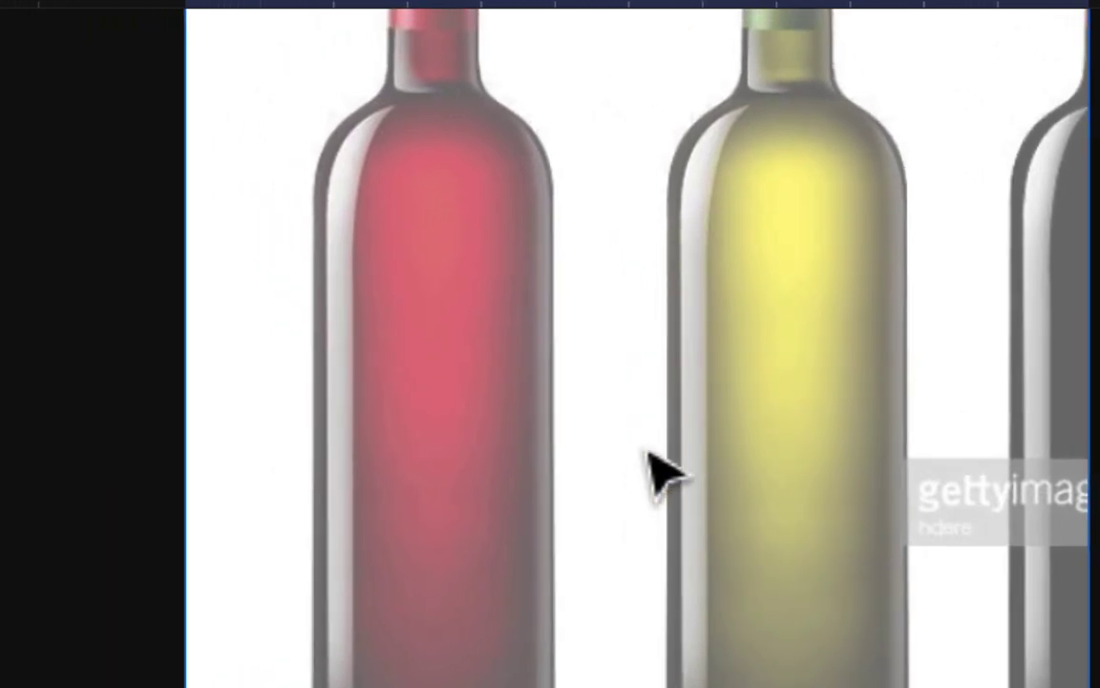
{"action": "scroll", "coordinate": [768, 455], "scroll_direction": "right", "scroll_amount": 5}
{"action": "scroll", "coordinate": [769, 455], "scroll_direction": "up", "scroll_amount": 2}
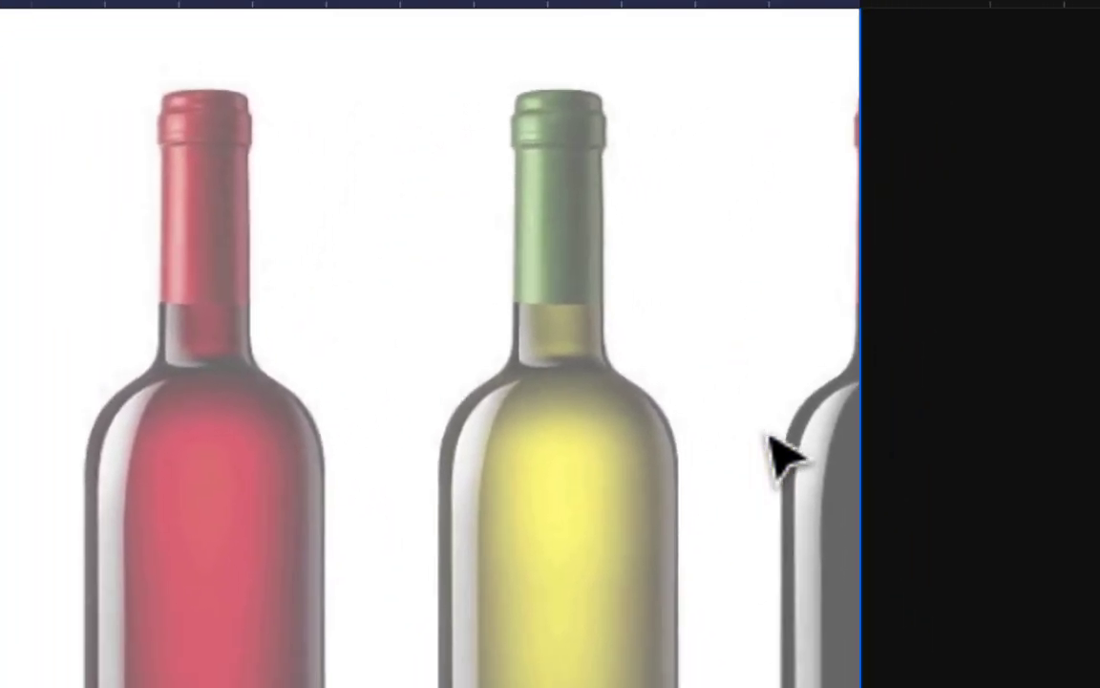
{"action": "scroll", "coordinate": [774, 454], "scroll_direction": "down", "scroll_amount": 1}
{"action": "scroll", "coordinate": [649, 237], "scroll_direction": "down", "scroll_amount": 6}
{"action": "scroll", "coordinate": [650, 237], "scroll_direction": "right", "scroll_amount": 2}
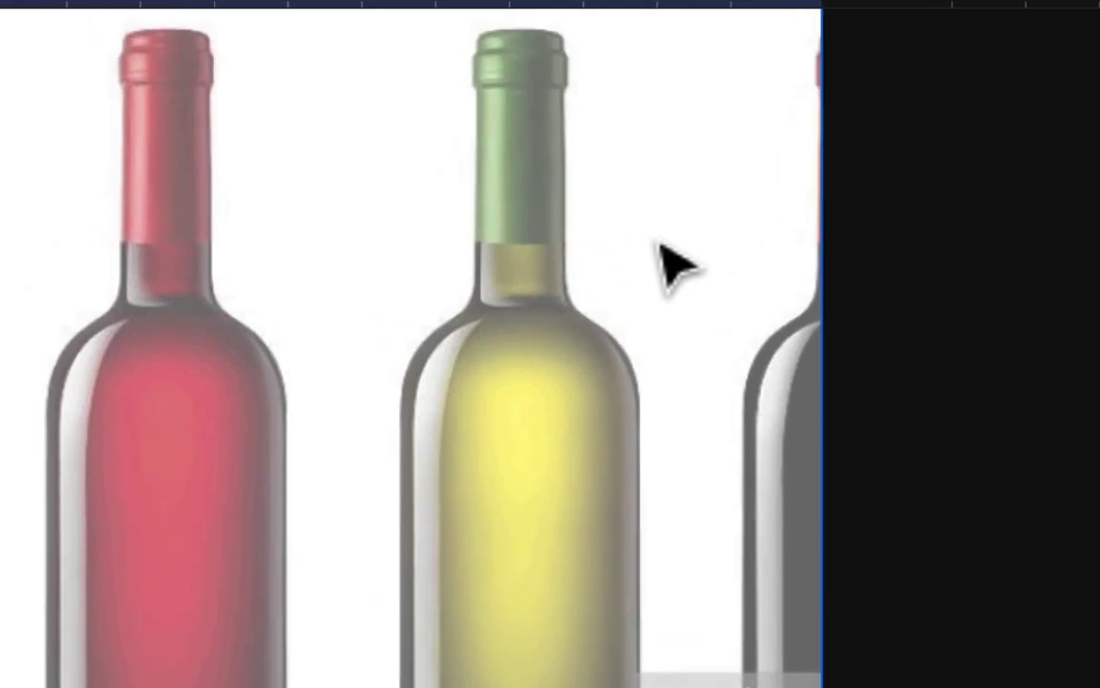
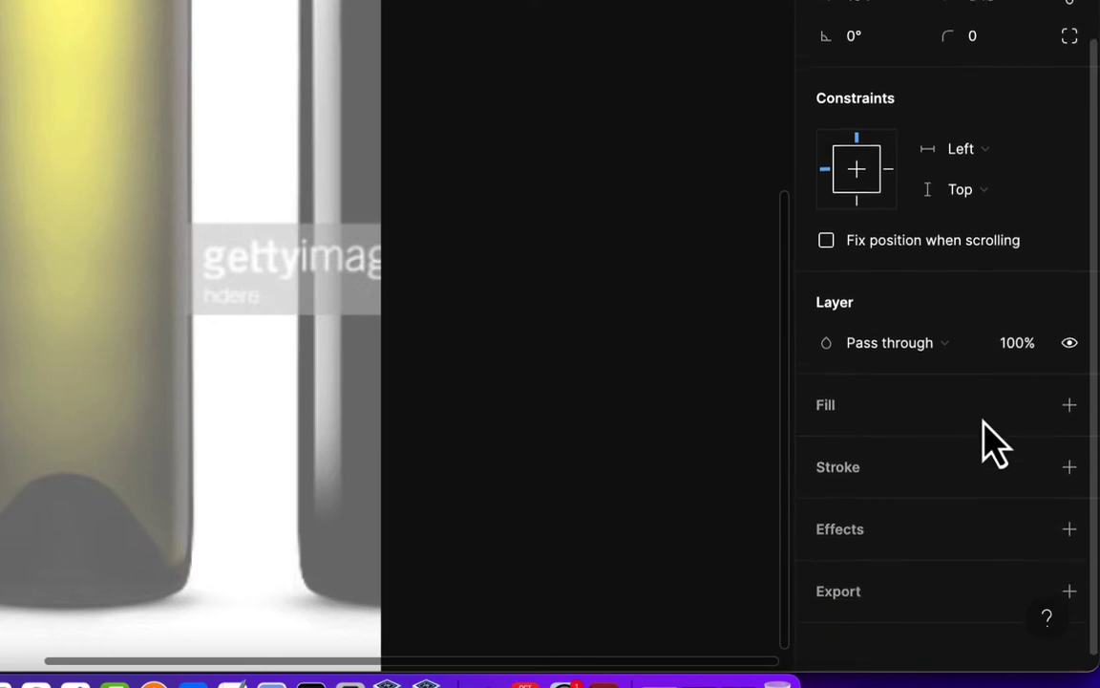
Add a black stroke to the rectangle over the yellow bottle and extend its lower edge to make it 164 × 362
{"action": "left_click", "coordinate": [1069, 452]}
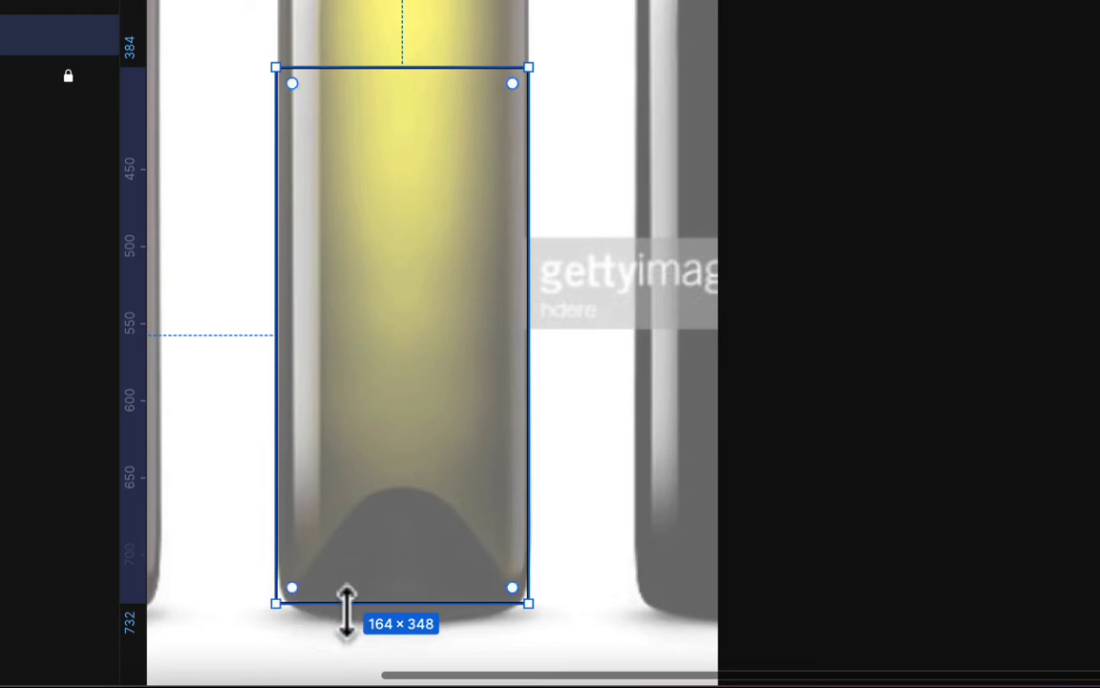
{"action": "mouse_move", "coordinate": [401, 602]}
{"action": "left_mouse_down"}
{"action": "mouse_move", "coordinate": [403, 594]}
{"action": "mouse_move", "coordinate": [407, 624]}
{"action": "left_mouse_up"}
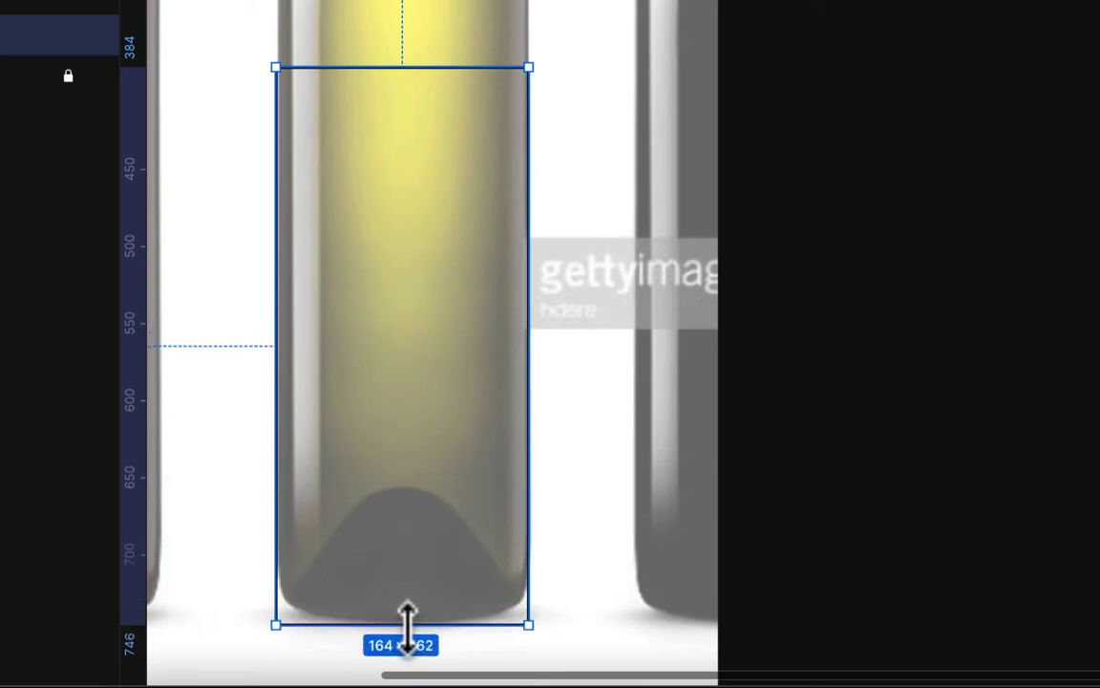
Round all corners of the rectangle to approximate the curve at the yellow bottle's base
{"action": "mouse_move", "coordinate": [524, 619]}
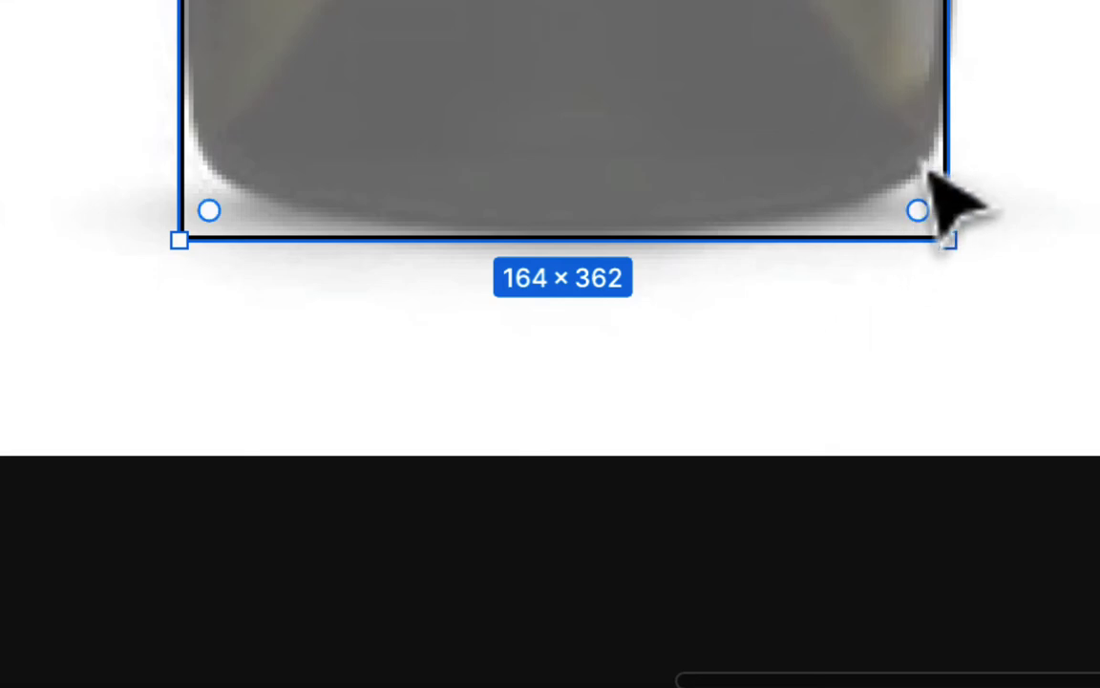
{"action": "left_click_drag", "start_coordinate": [918, 212], "coordinate": [798, 90]}
{"action": "mouse_move", "coordinate": [778, 340]}
{"action": "left_mouse_down"}
{"action": "mouse_move", "coordinate": [769, 302]}
{"action": "mouse_move", "coordinate": [784, 322]}
{"action": "left_mouse_up"}
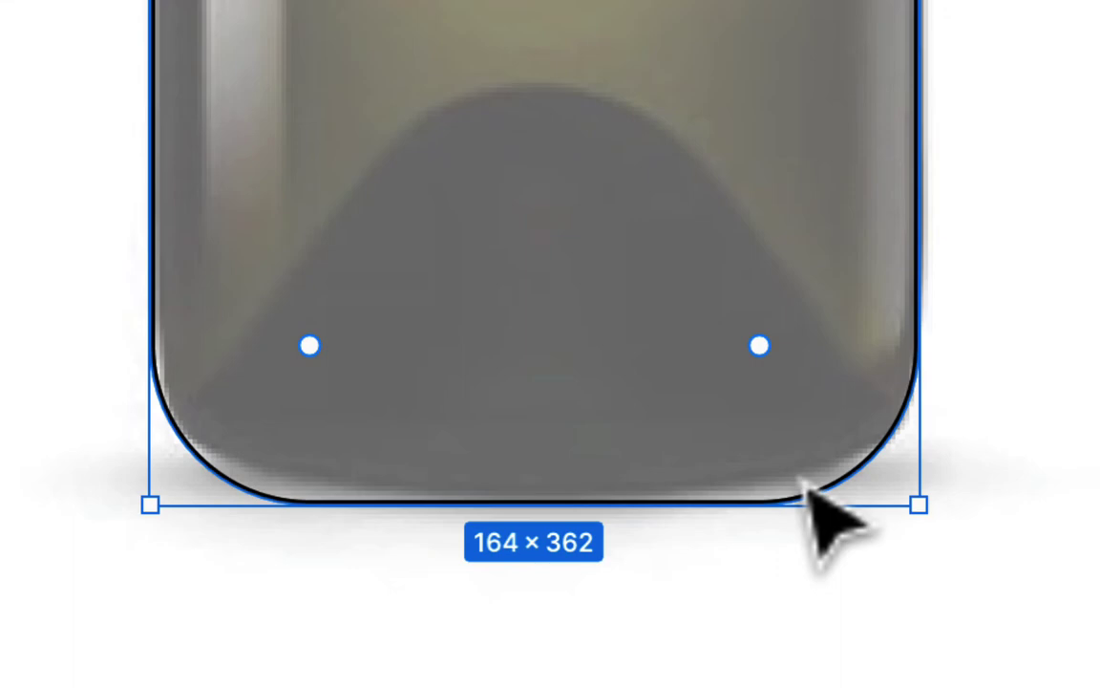
{"action": "scroll", "coordinate": [810, 492], "scroll_direction": "up", "scroll_amount": 10}
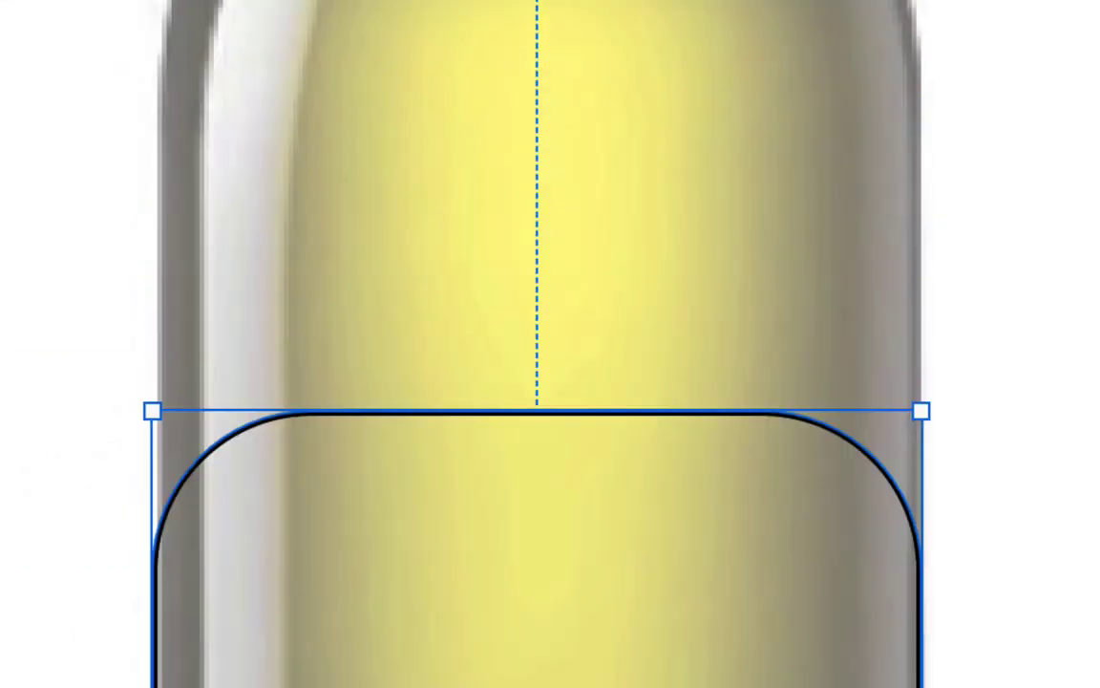
{"action": "scroll", "coordinate": [761, 185], "scroll_direction": "down", "scroll_amount": 10}
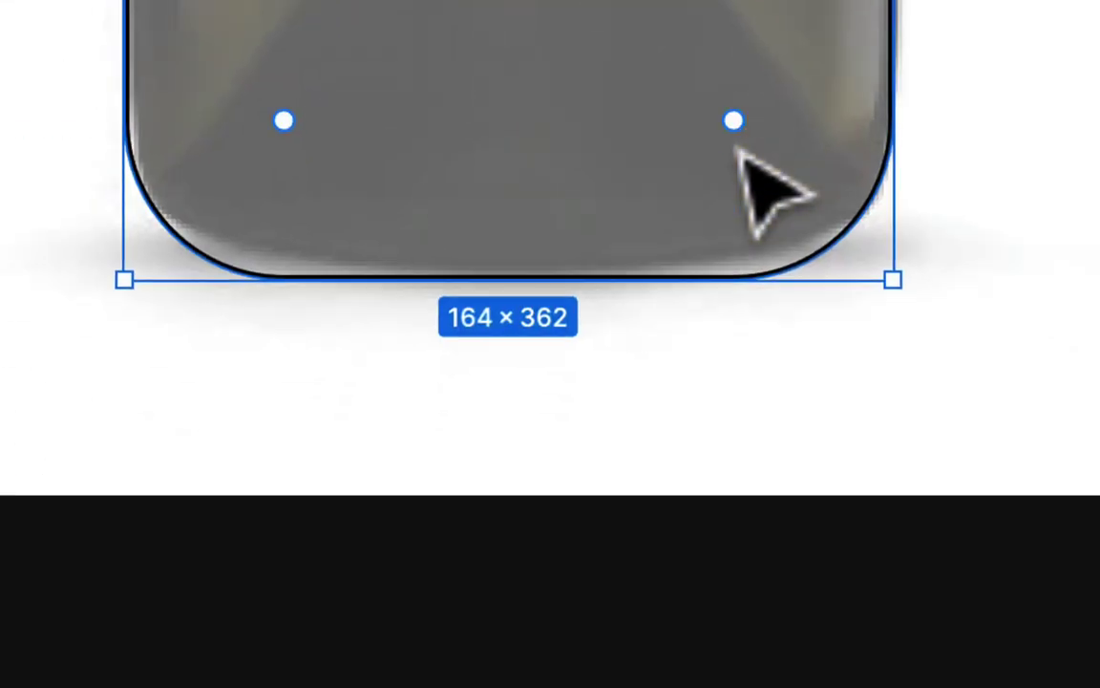
Flatten the rounded rectangle over the yellow bottle into a vector shape
{"action": "left_click", "coordinate": [741, 149]}
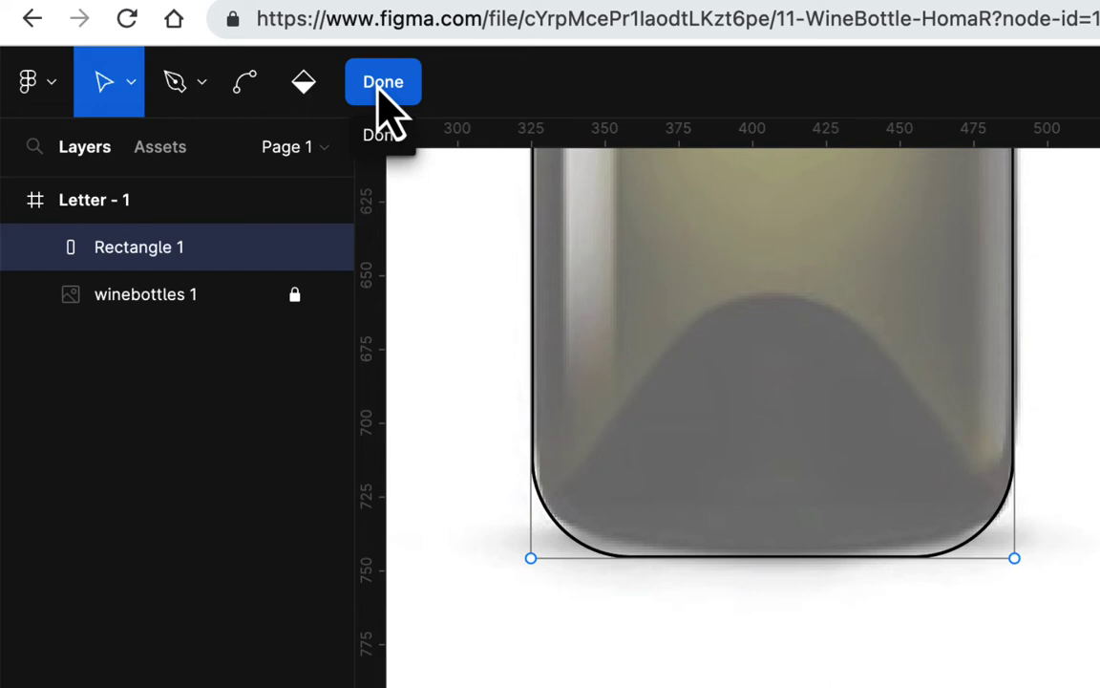
{"action": "left_click", "coordinate": [383, 86]}
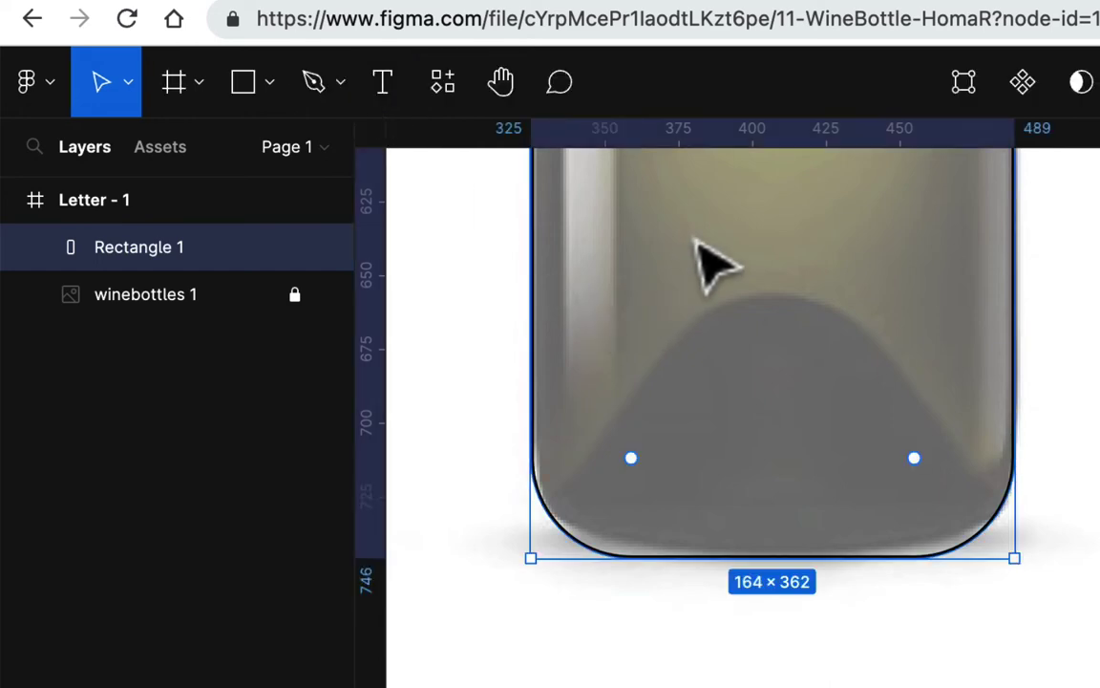
{"action": "right_click", "coordinate": [925, 554]}
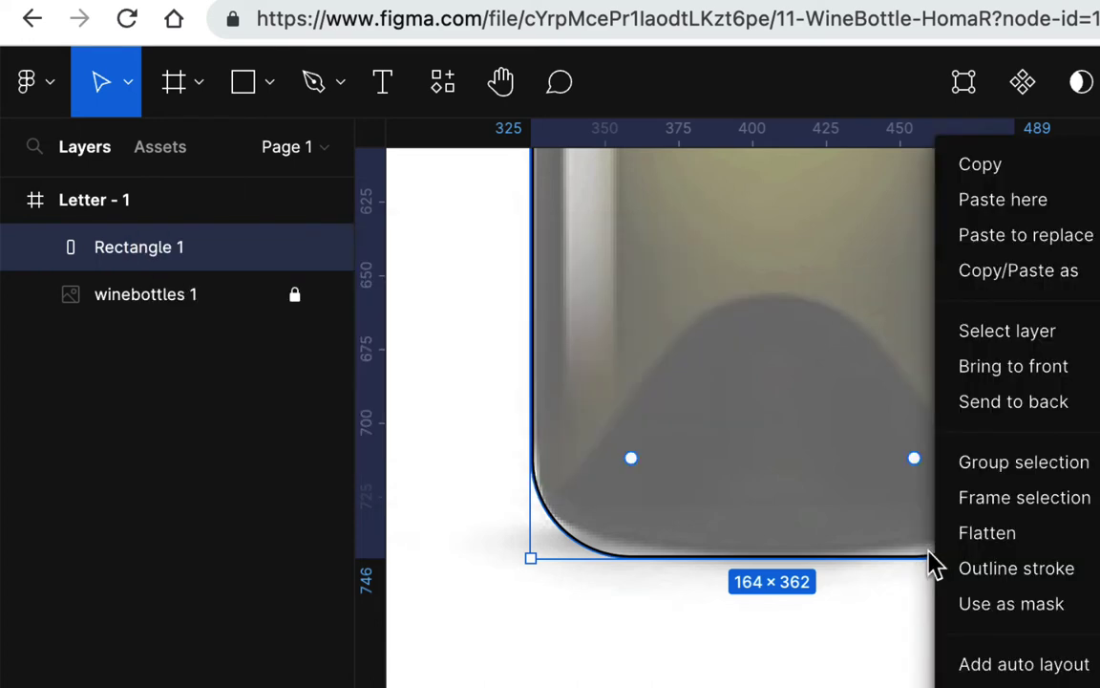
{"action": "left_click", "coordinate": [1005, 540]}
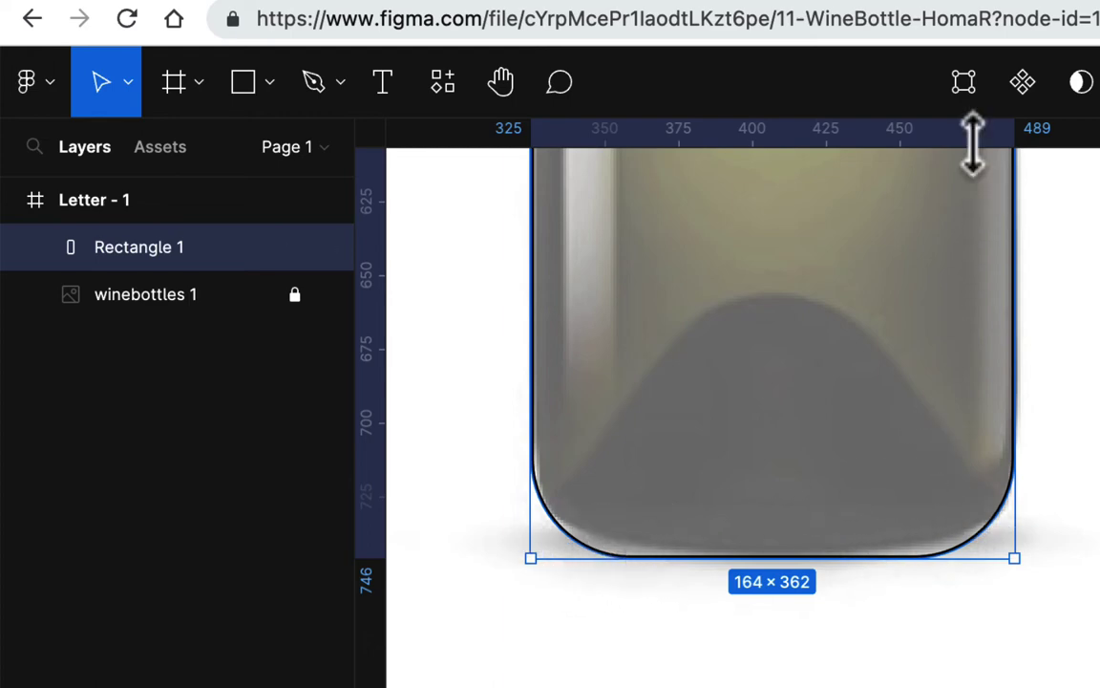
Edit the body shape's vector points and raise both lower anchor points of the base to Y 742.5
{"action": "left_click", "coordinate": [965, 86]}
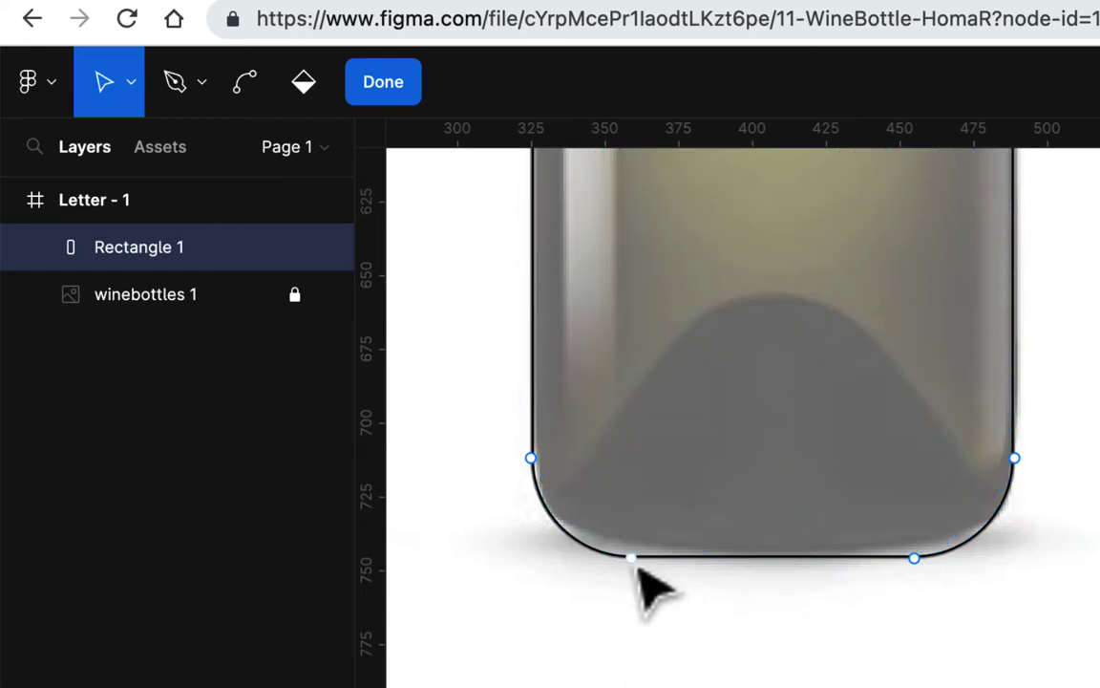
{"action": "left_click_drag", "start_coordinate": [633, 561], "coordinate": [634, 556]}
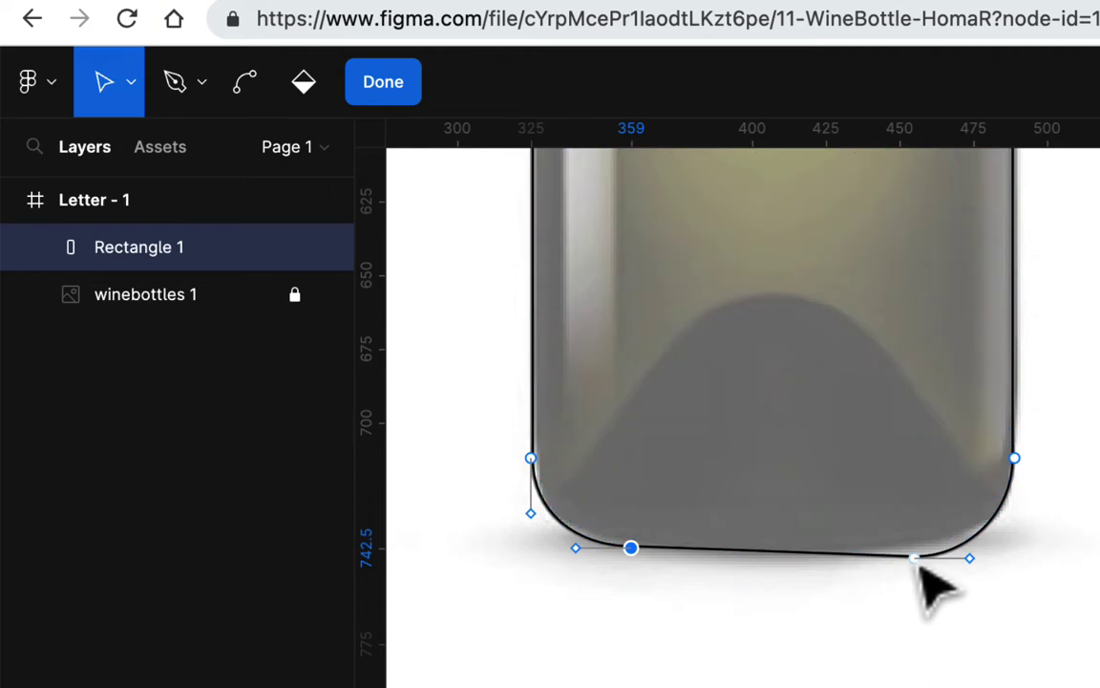
{"action": "left_click_drag", "start_coordinate": [915, 558], "coordinate": [915, 551]}
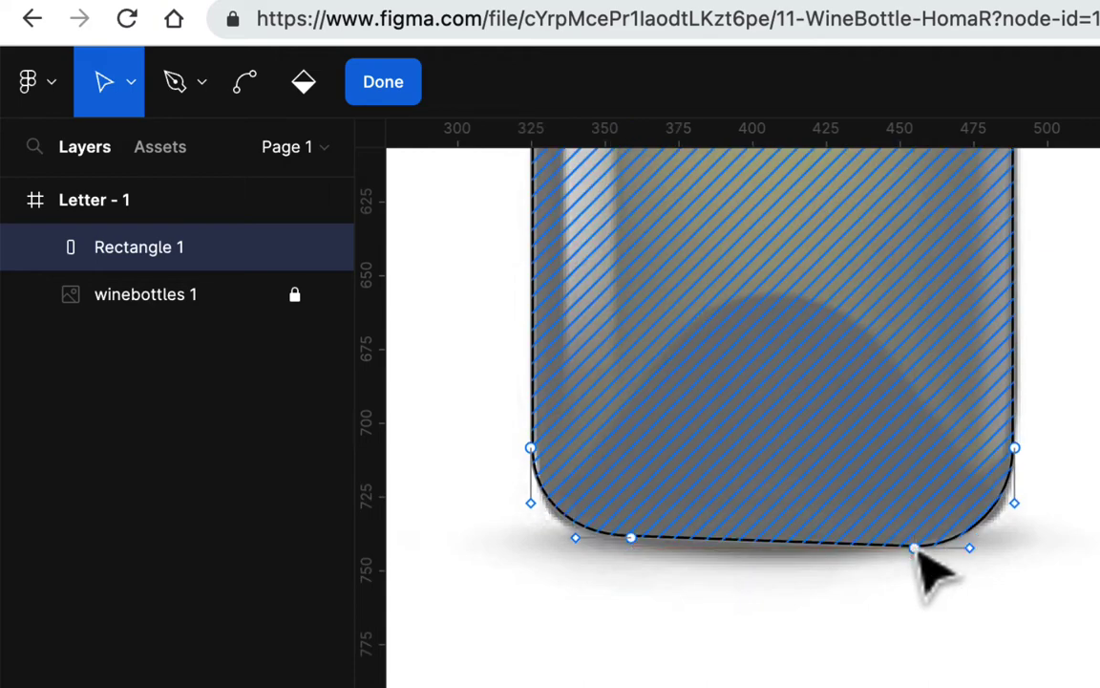
{"action": "key", "text": "super+z"}
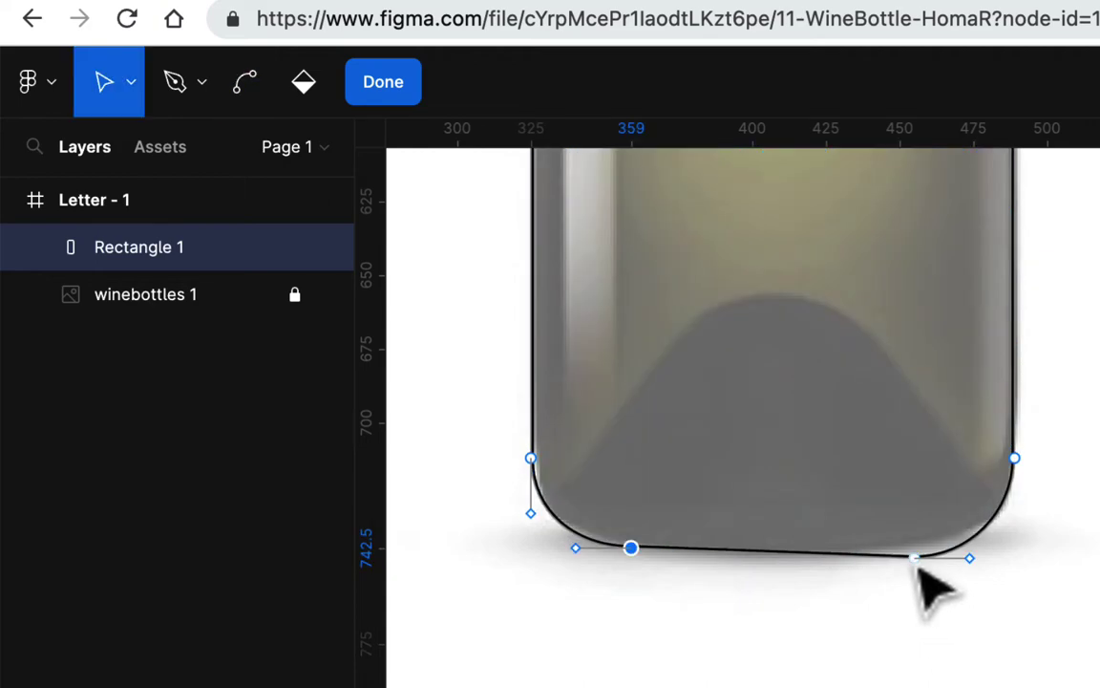
{"action": "left_click", "coordinate": [916, 560]}
{"action": "mouse_move", "coordinate": [915, 560]}
{"action": "left_mouse_down"}
{"action": "mouse_move", "coordinate": [914, 541]}
{"action": "mouse_move", "coordinate": [918, 558]}
{"action": "left_mouse_up"}
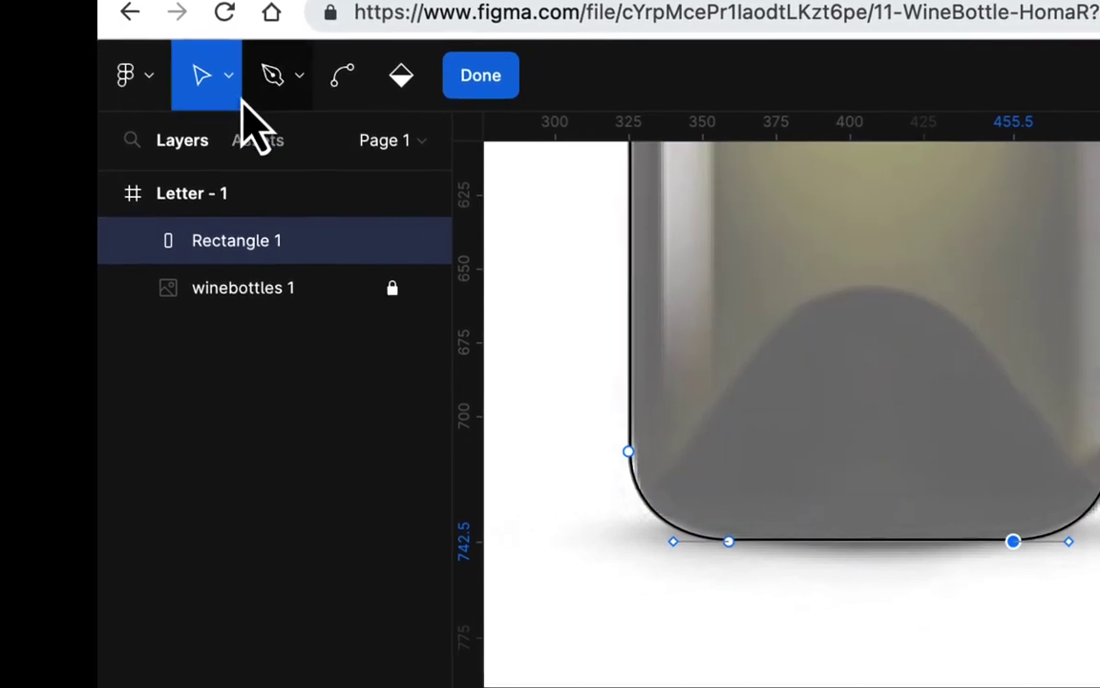
Add an anchor point midway along the base edge, lower it to Y 747.5 and bend it into a smooth curve
{"action": "left_click", "coordinate": [931, 538]}
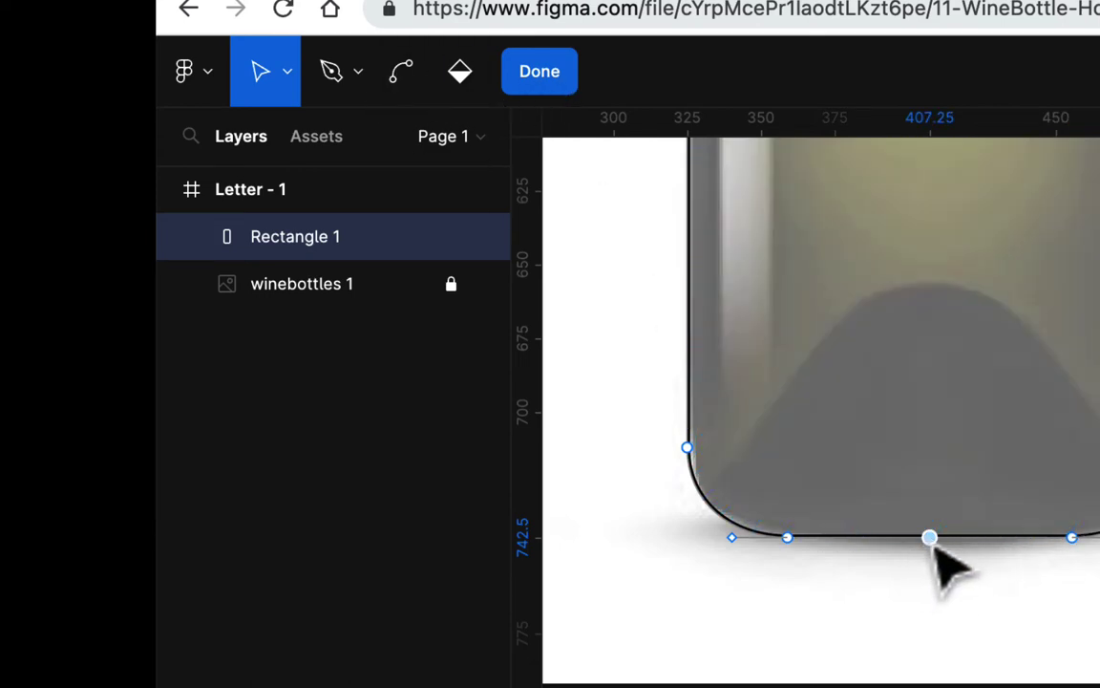
{"action": "left_click_drag", "start_coordinate": [936, 547], "coordinate": [941, 561]}
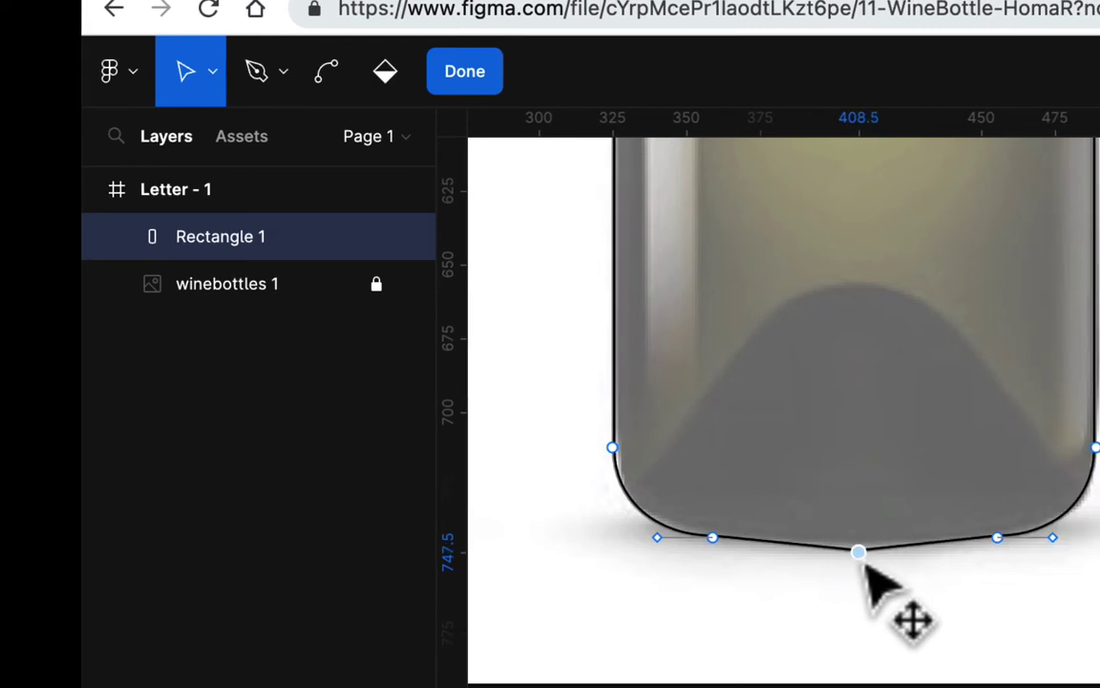
{"action": "left_click", "coordinate": [327, 72]}
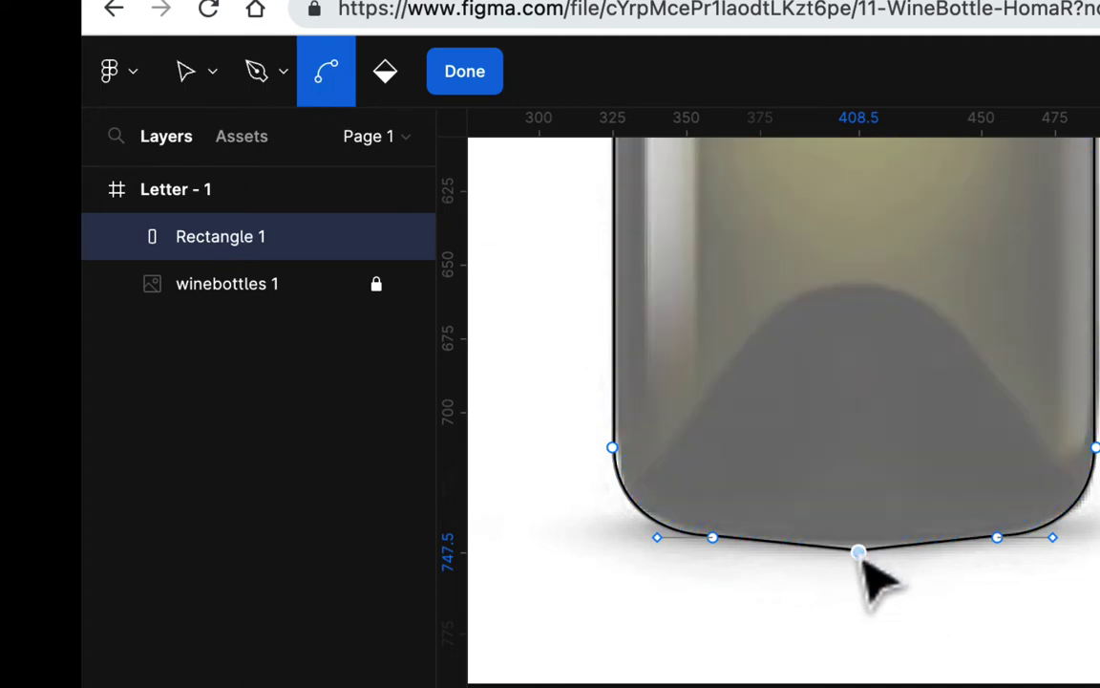
{"action": "left_click_drag", "start_coordinate": [869, 559], "coordinate": [1009, 565]}
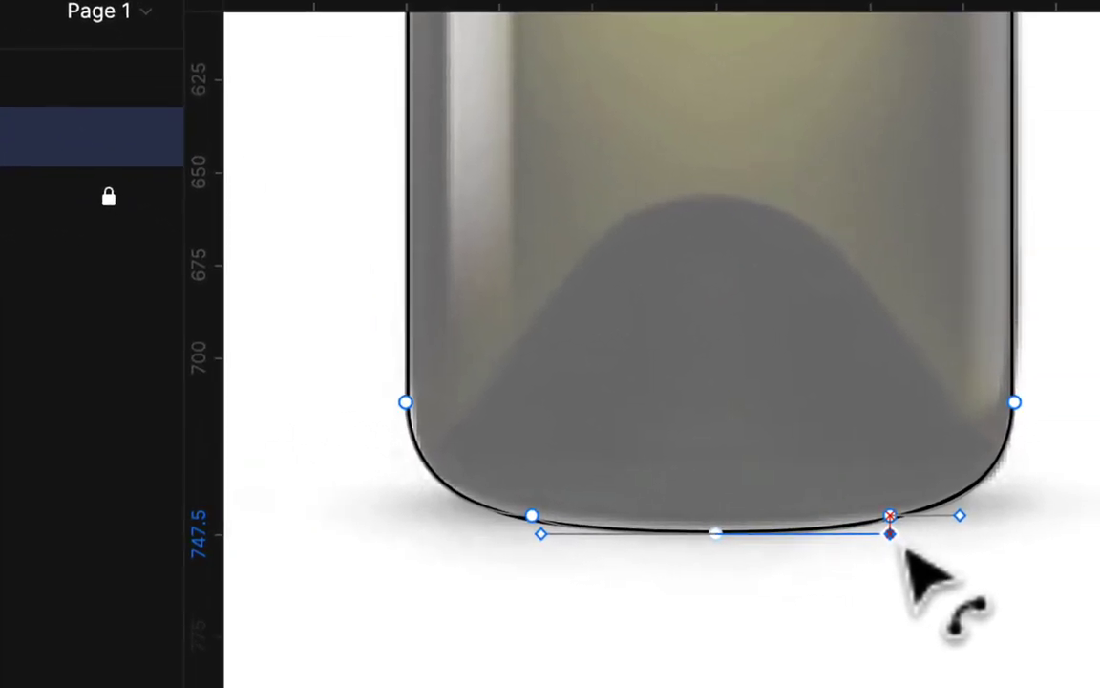
{"action": "mouse_move", "coordinate": [906, 550]}
{"action": "left_mouse_down"}
{"action": "mouse_move", "coordinate": [916, 545]}
{"action": "mouse_move", "coordinate": [894, 552]}
{"action": "left_mouse_up"}
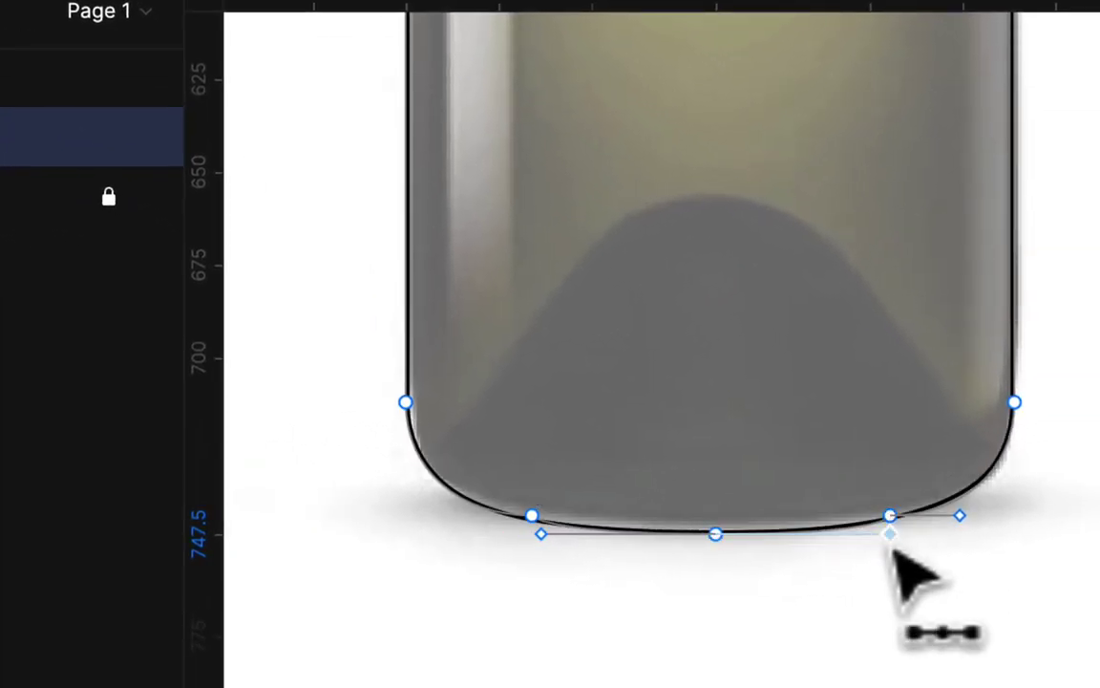
{"action": "left_click", "coordinate": [889, 534]}
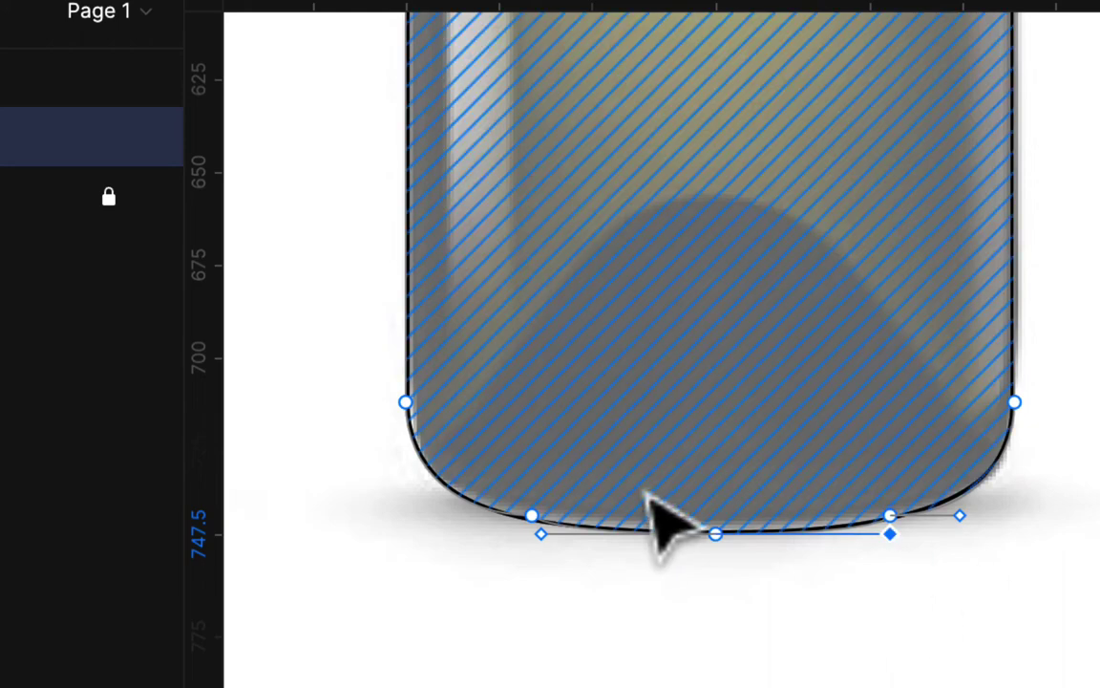
Delete the two anchor points on either side of the base's middle point while keeping the outline closed
{"action": "double_click", "coordinate": [532, 517]}
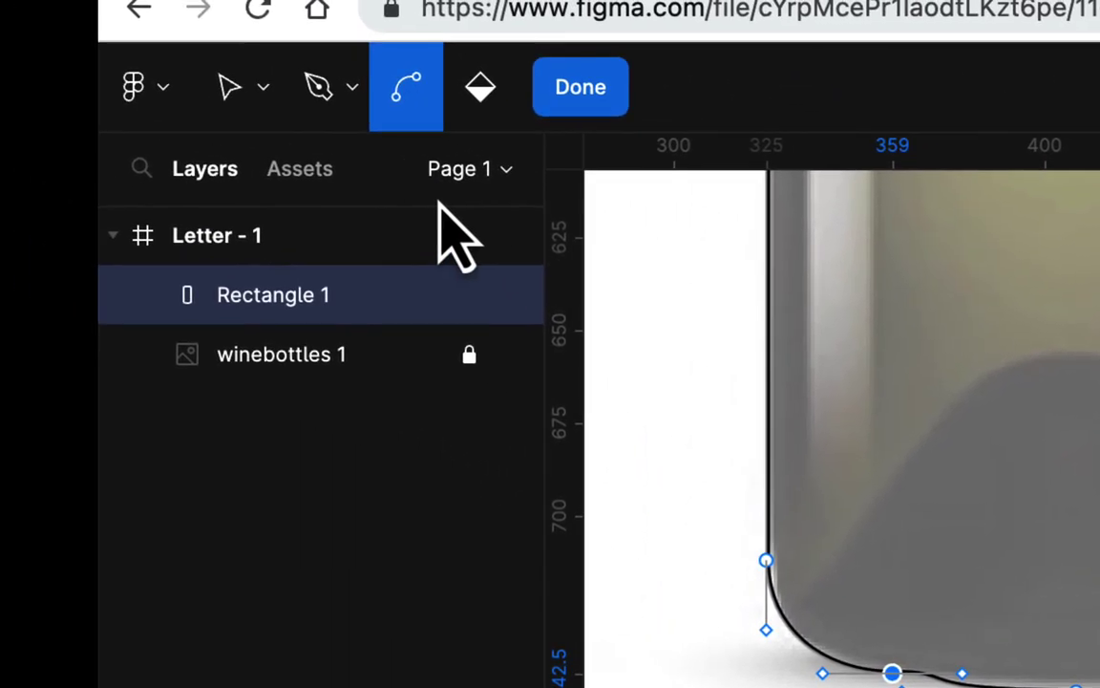
{"action": "key", "text": "ctrl+z"}
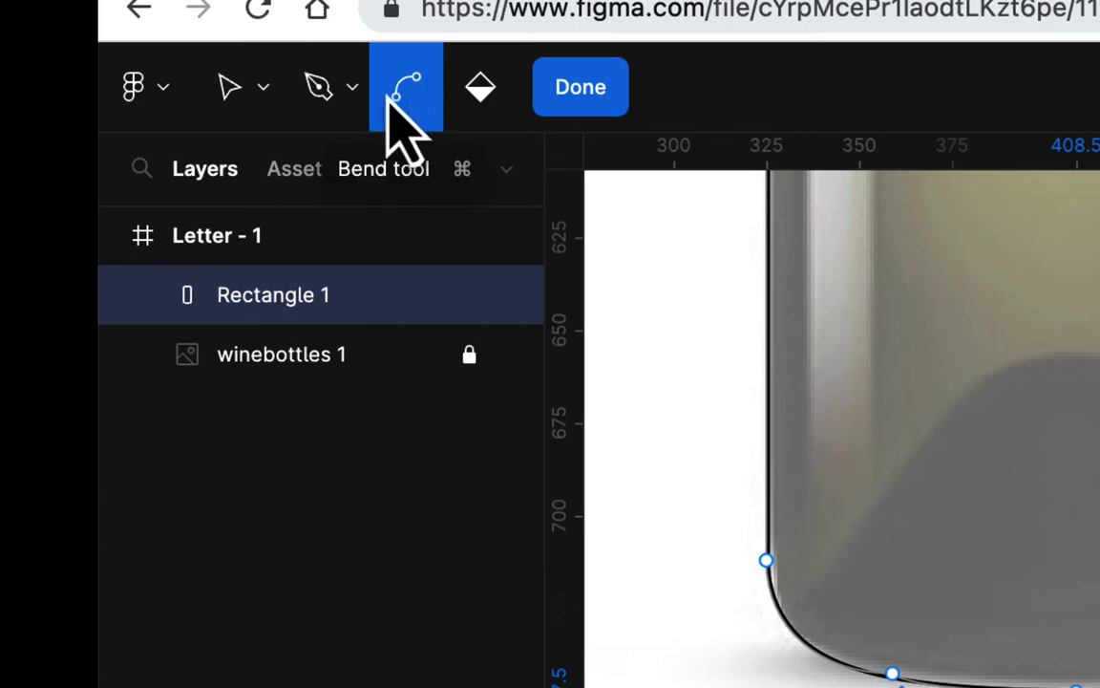
{"action": "left_click", "coordinate": [232, 93]}
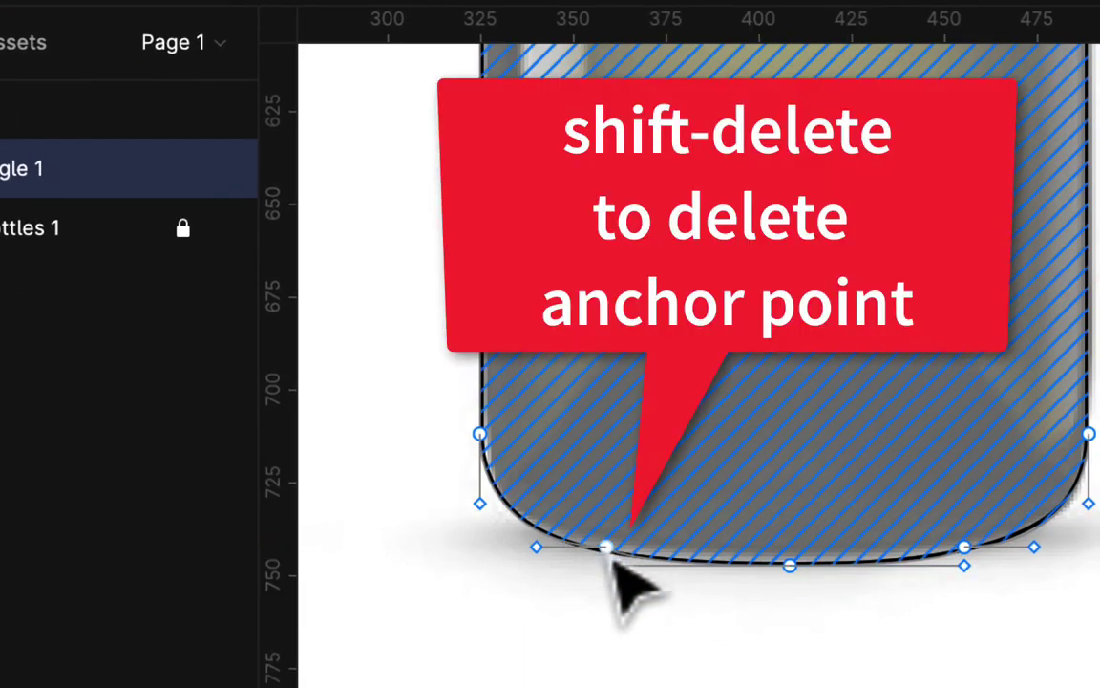
{"action": "left_click", "coordinate": [607, 550]}
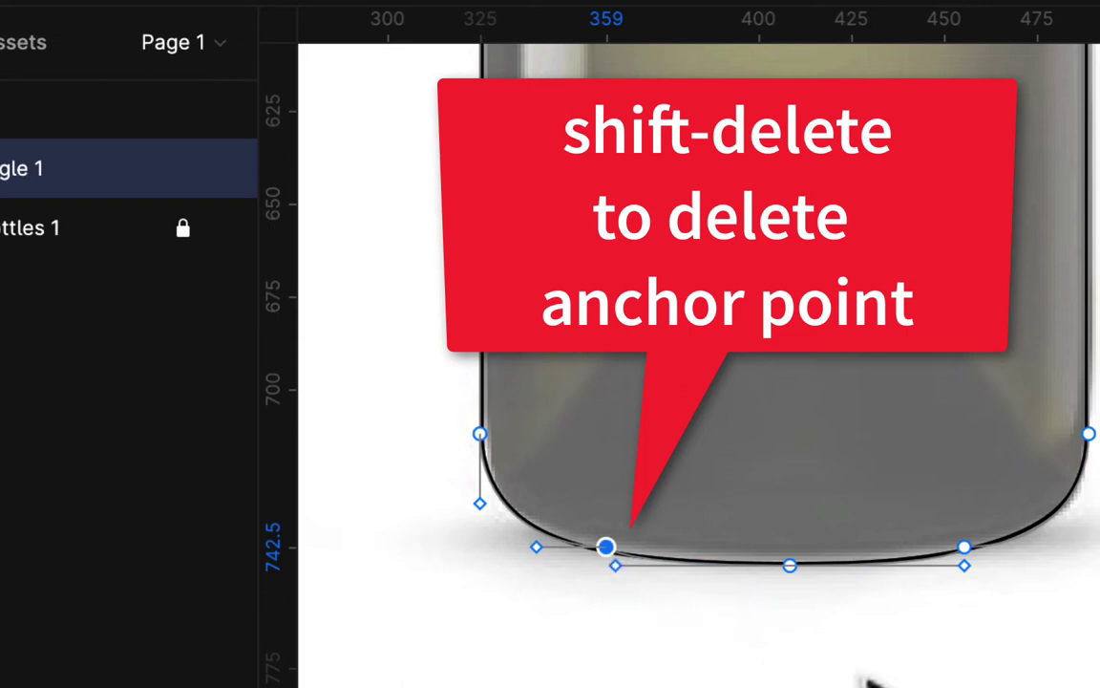
{"action": "key", "text": "shift+Delete"}
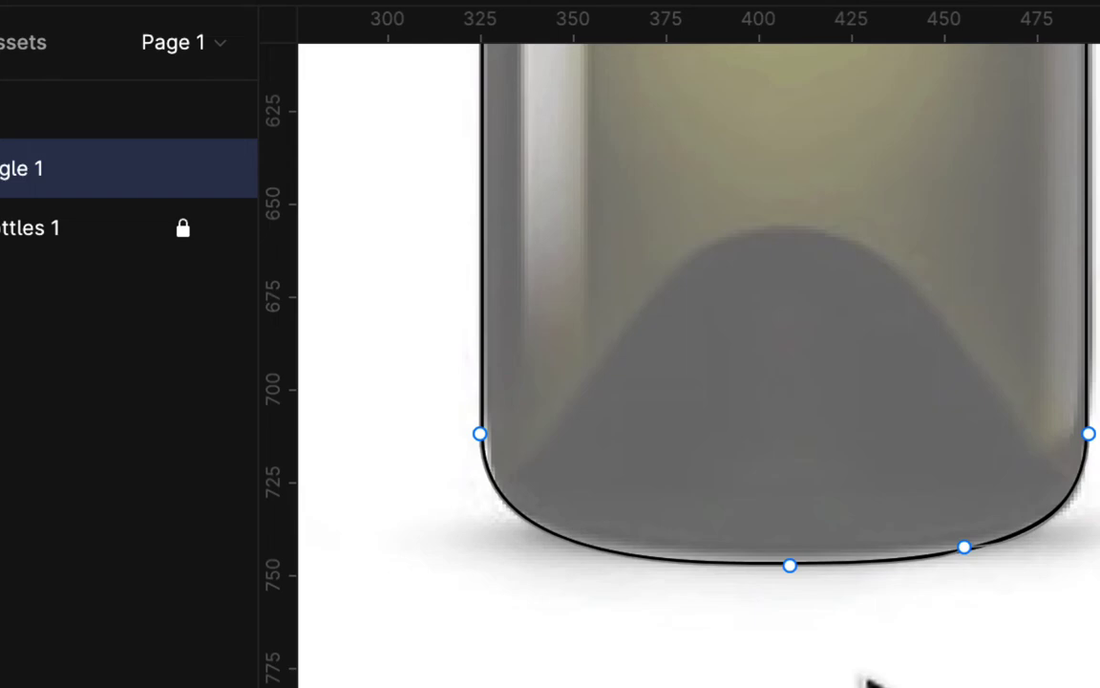
{"action": "left_click", "coordinate": [965, 548]}
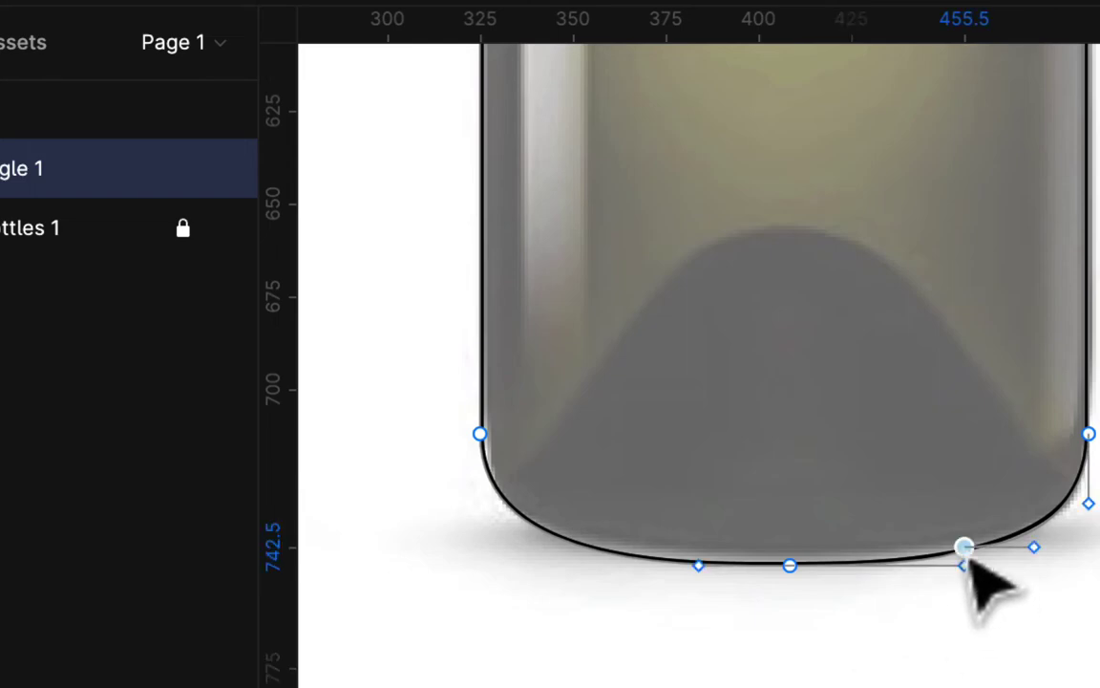
{"action": "key", "text": "shift+Delete"}
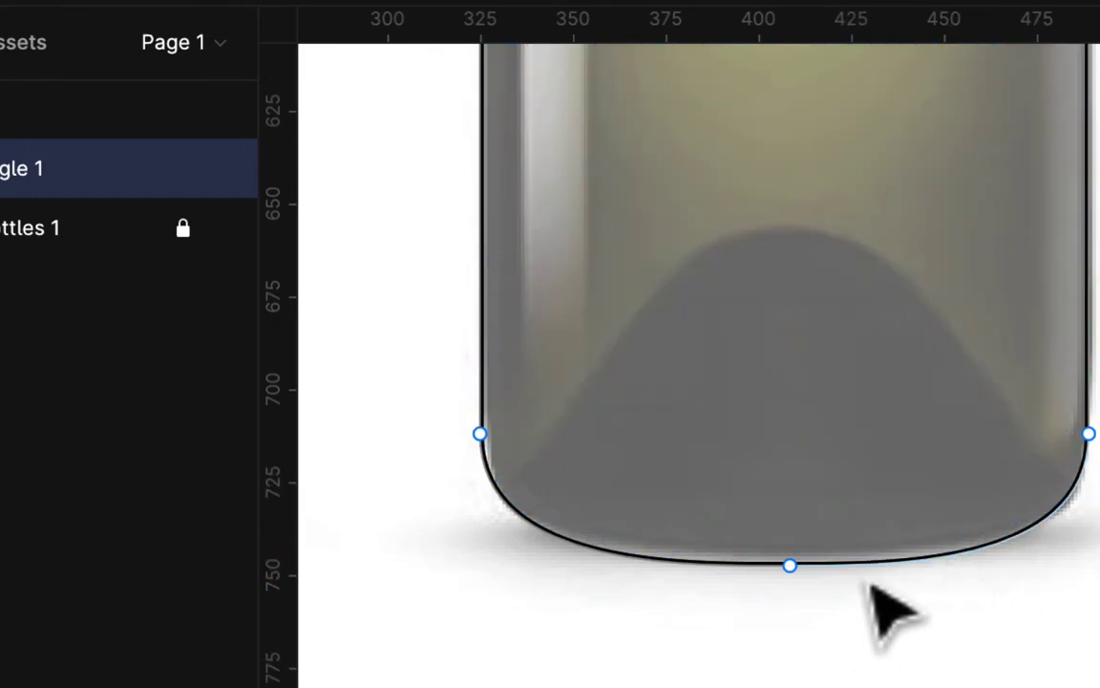
Nudge the middle anchor point of the base to Y 746.5 and finish editing the shape
{"action": "left_click", "coordinate": [789, 565]}
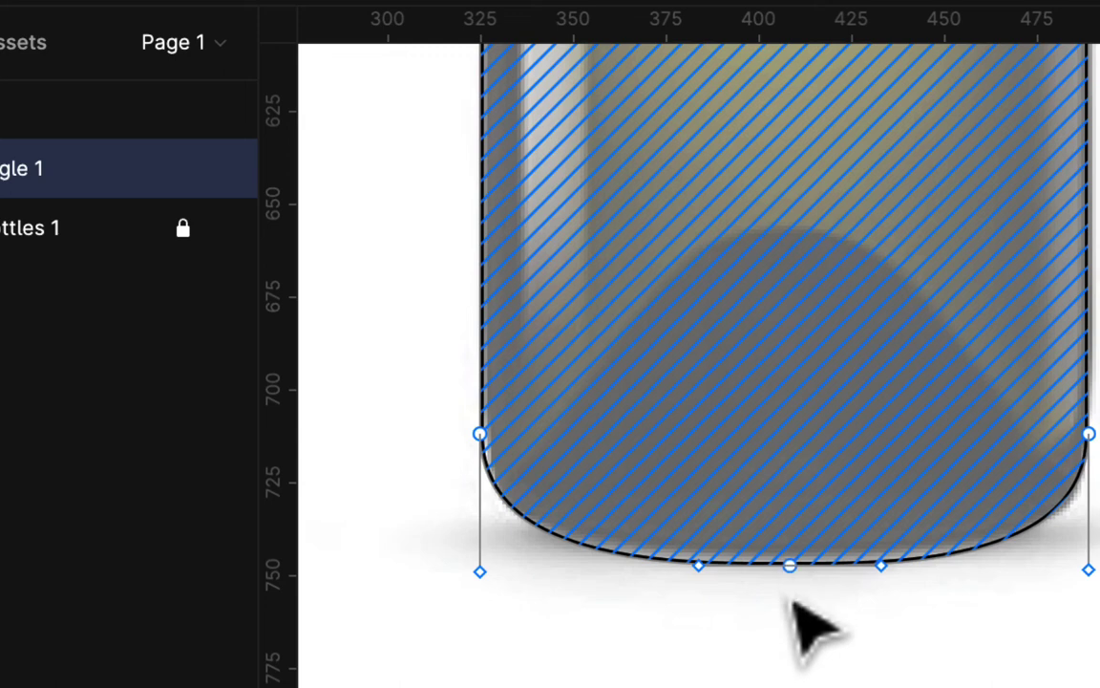
{"action": "left_click", "coordinate": [790, 570]}
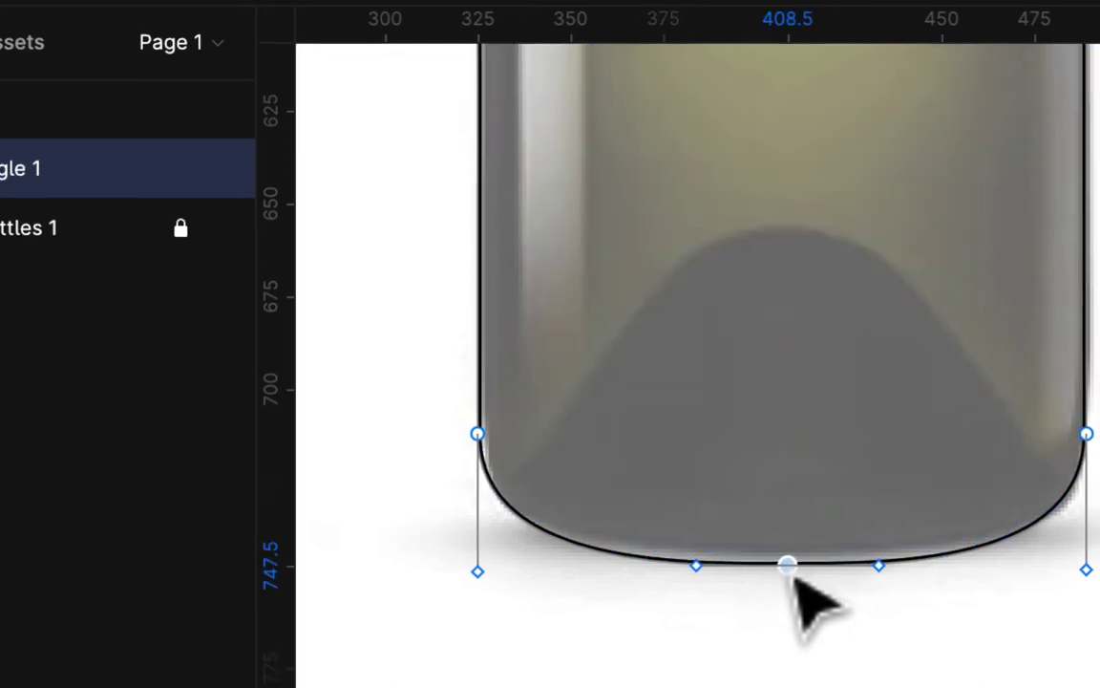
{"action": "key", "text": "Up"}
{"action": "key", "text": "Up"}
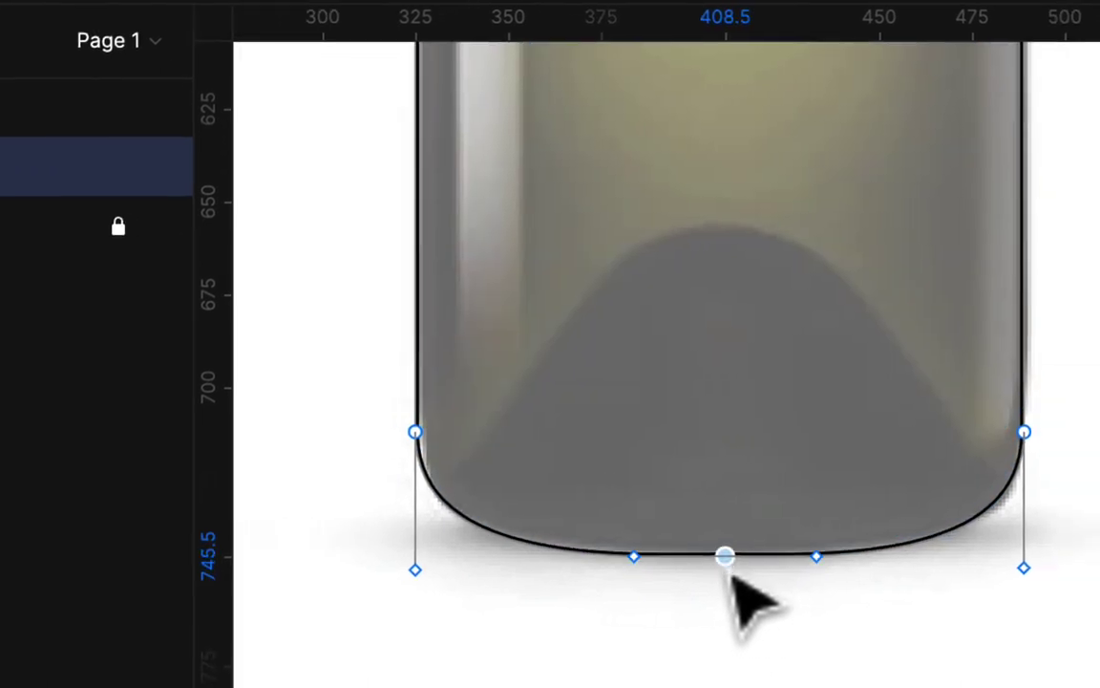
{"action": "key", "text": "Down"}
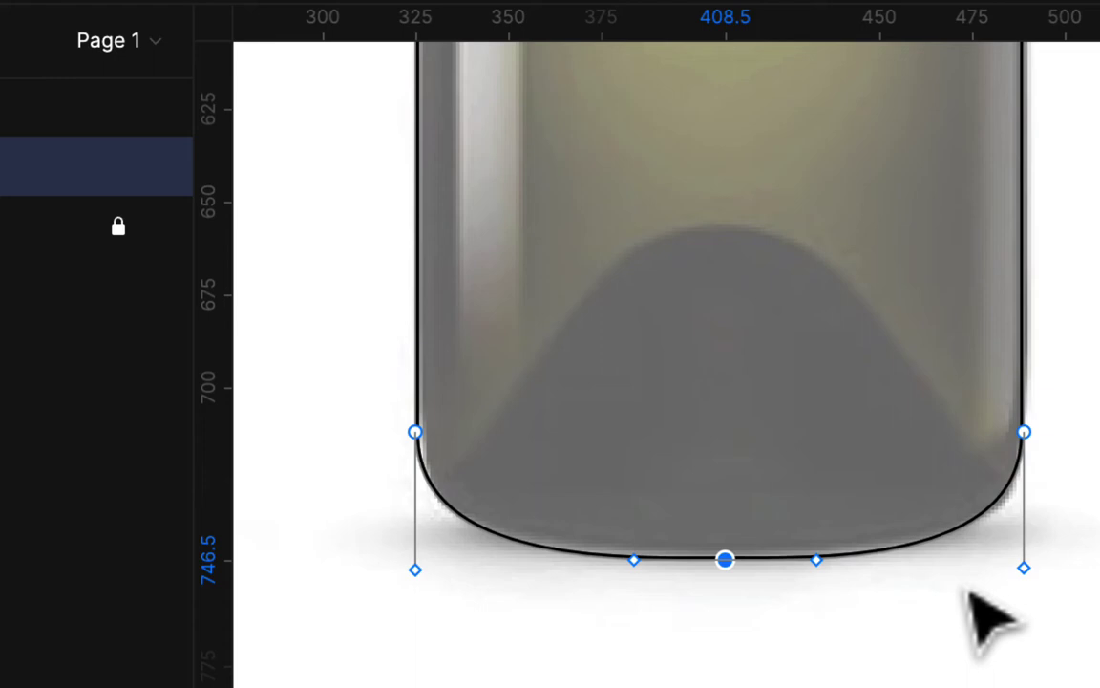
{"action": "key", "text": "Escape"}
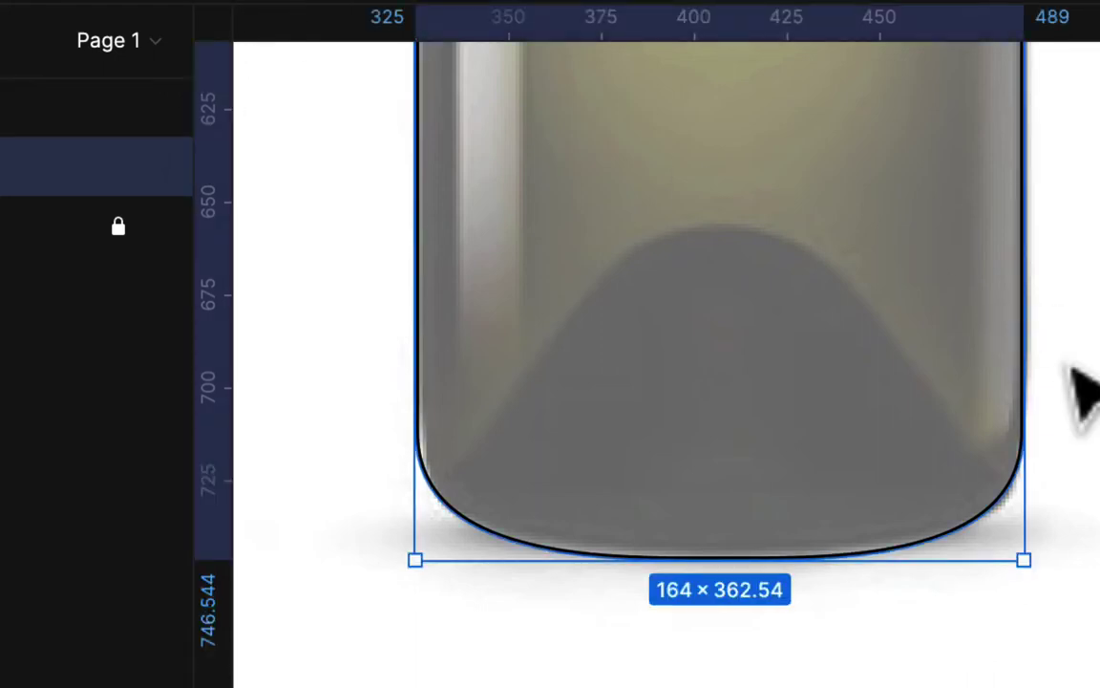
Draw a 163 × 197 rectangle over the yellow bottle's shoulders and replace its fill with a black stroke
{"action": "scroll", "coordinate": [1084, 392], "scroll_direction": "up", "scroll_amount": 10}
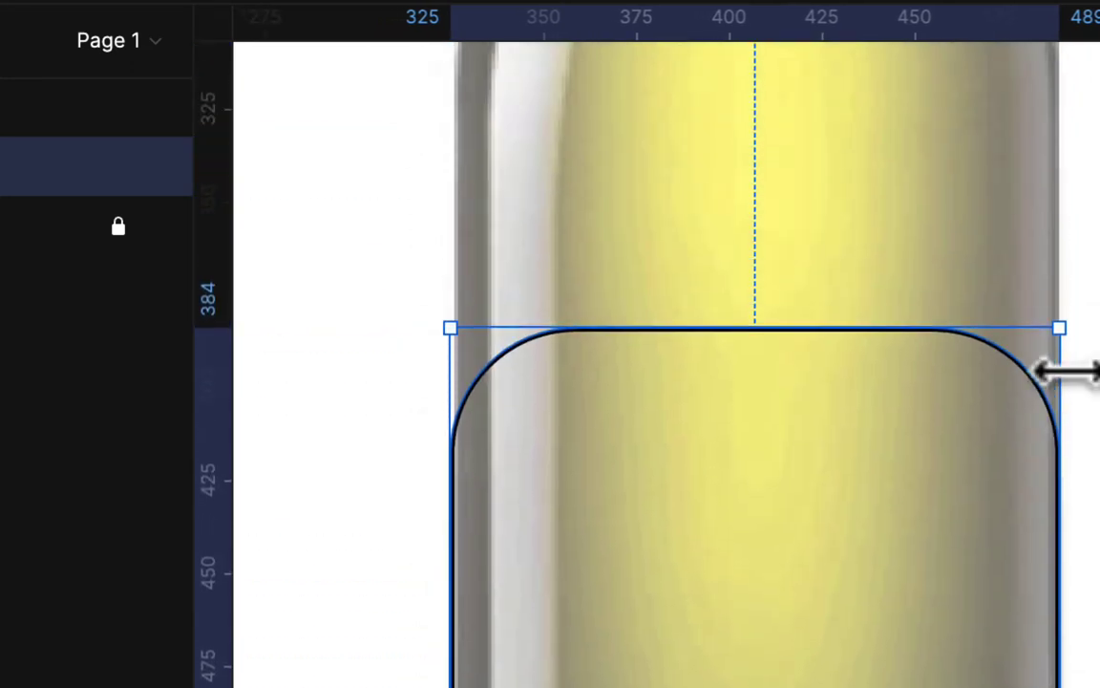
{"action": "scroll", "coordinate": [1074, 387], "scroll_direction": "up", "scroll_amount": 4}
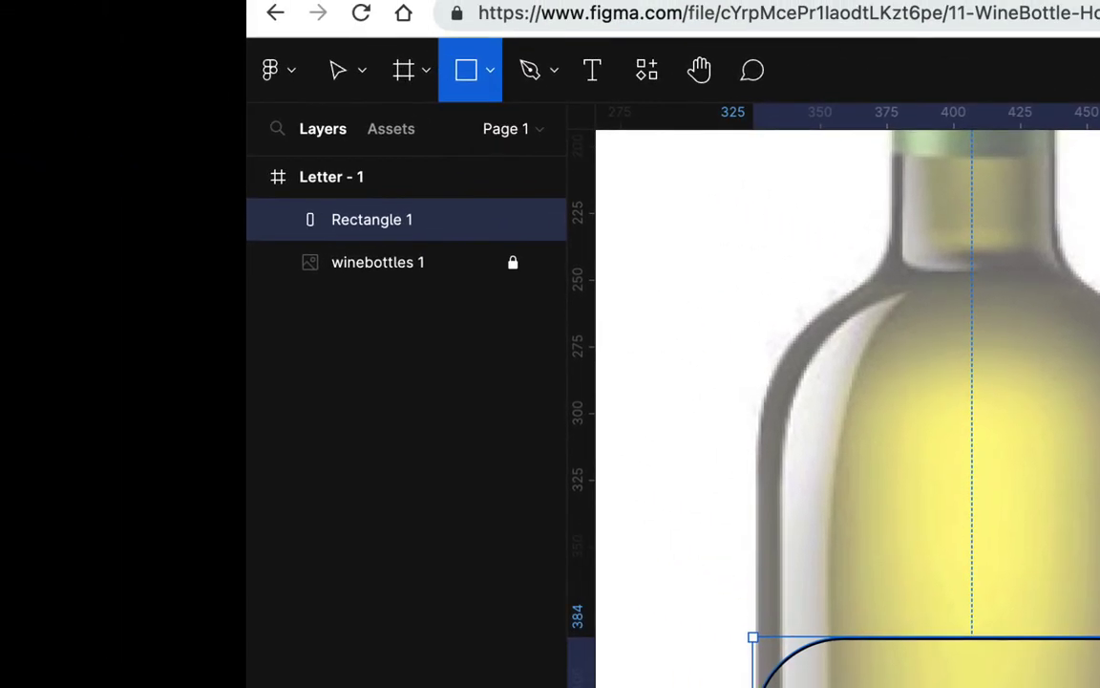
{"action": "left_click_drag", "start_coordinate": [757, 687], "coordinate": [1080, 268]}
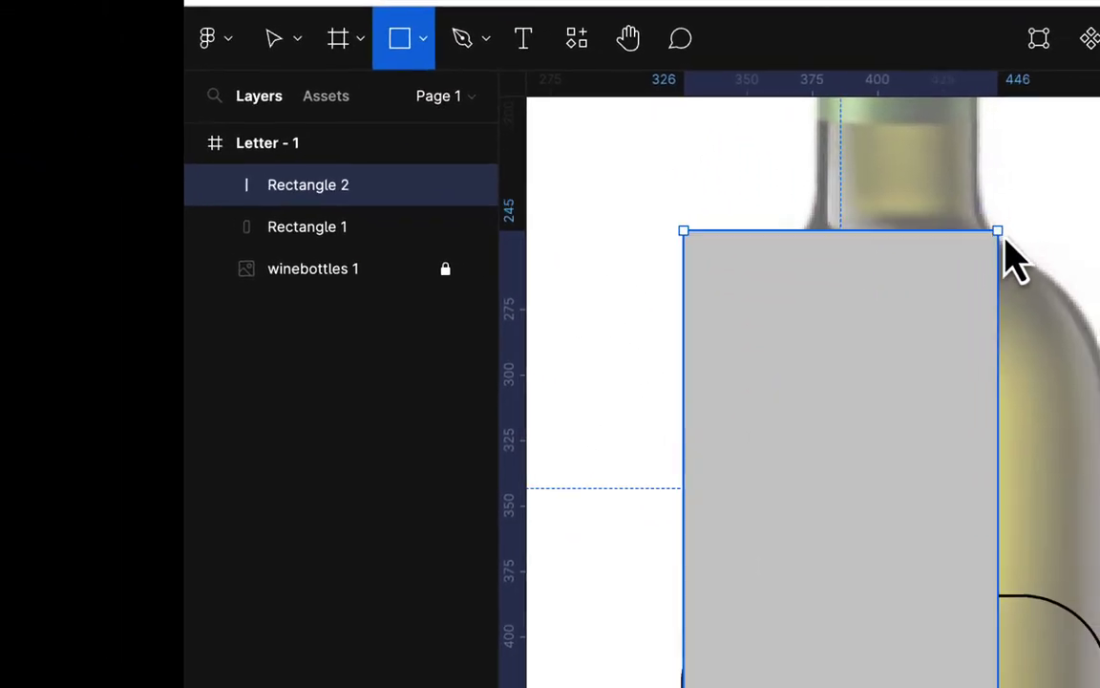
{"action": "left_click_drag", "start_coordinate": [1013, 256], "coordinate": [1099, 258]}
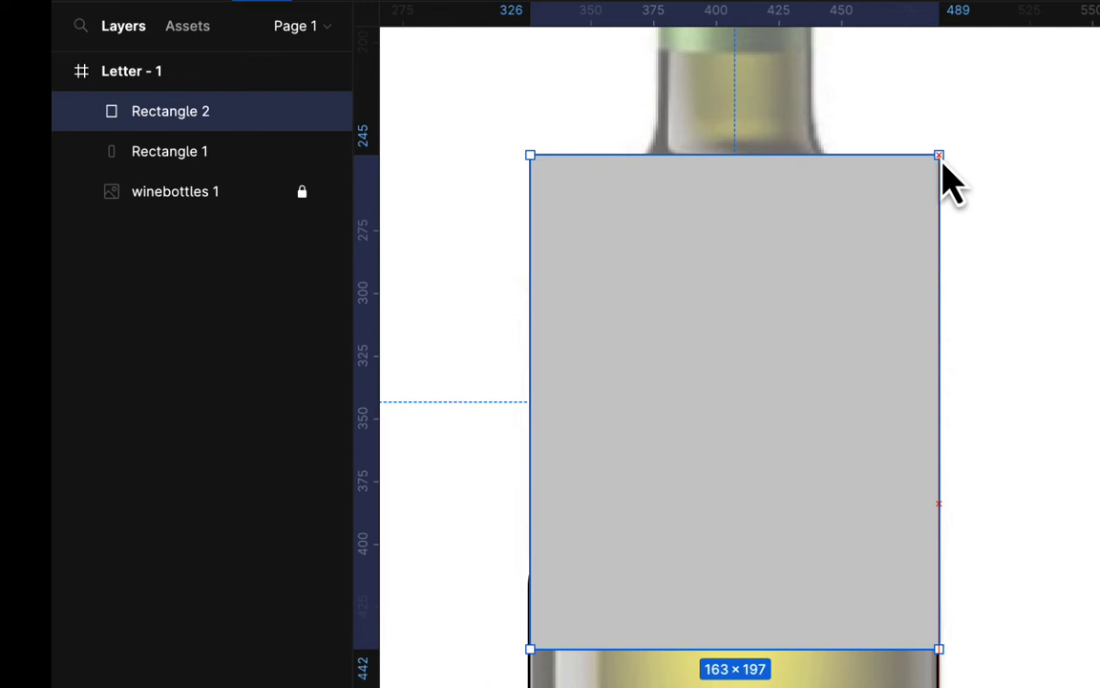
{"action": "left_click_drag", "start_coordinate": [943, 165], "coordinate": [942, 164]}
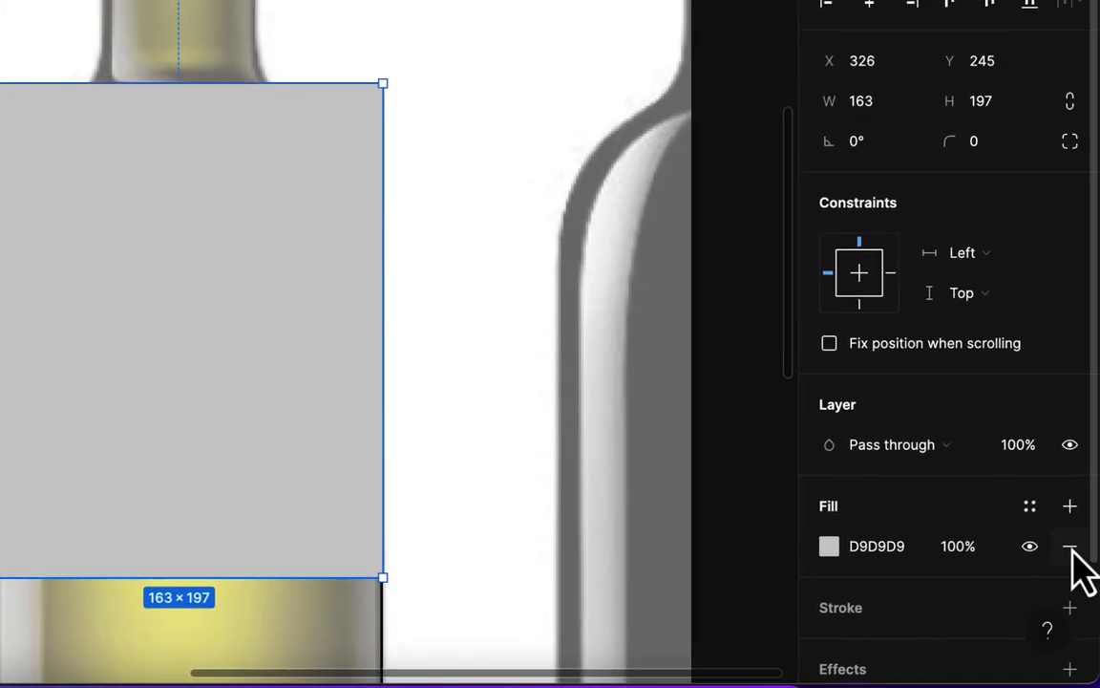
{"action": "left_click", "coordinate": [1074, 549]}
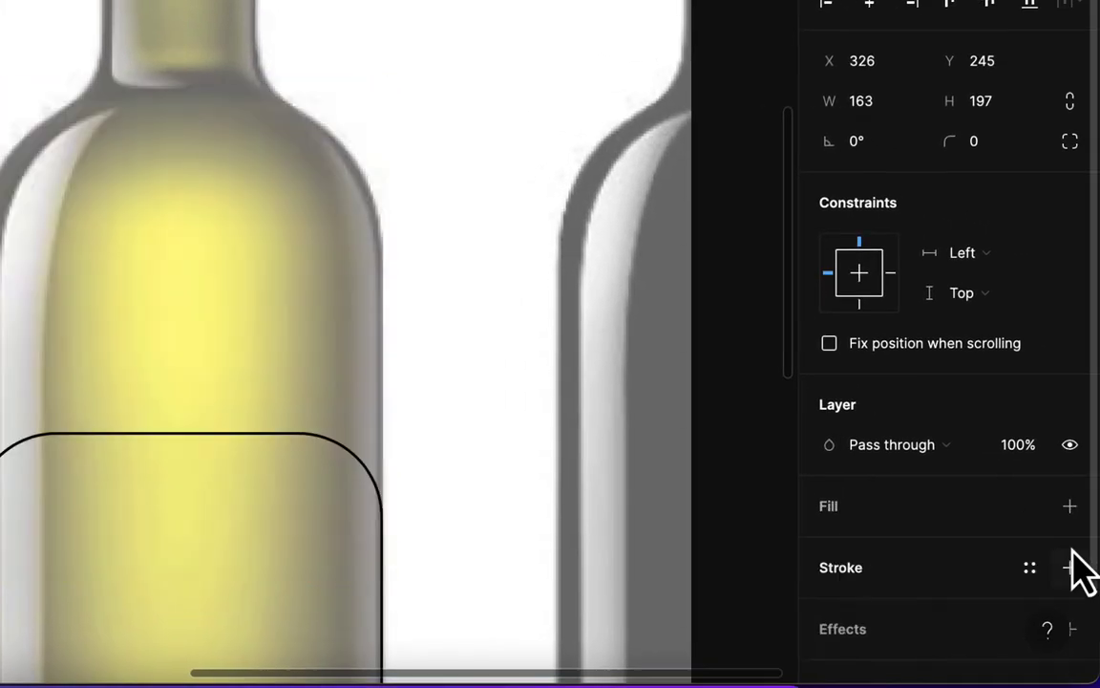
{"action": "left_click", "coordinate": [1070, 568]}
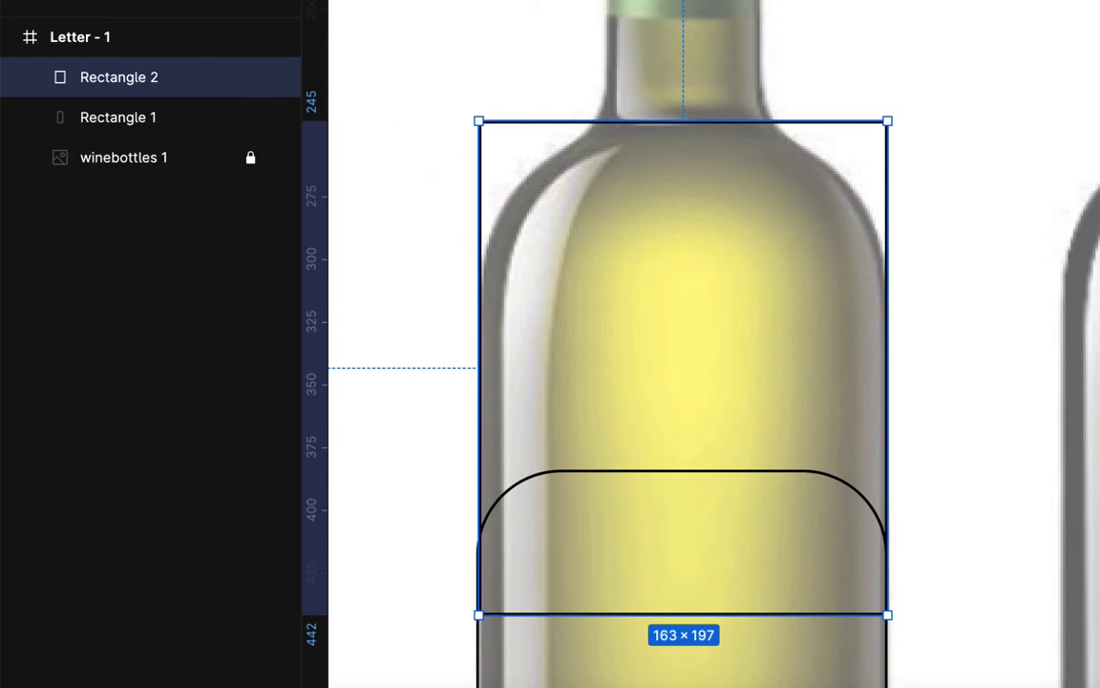
Round all corners of the upper rectangle to follow the bottle's shoulders and extend its lower edge to make it 163 × 268
{"action": "mouse_move", "coordinate": [507, 155]}
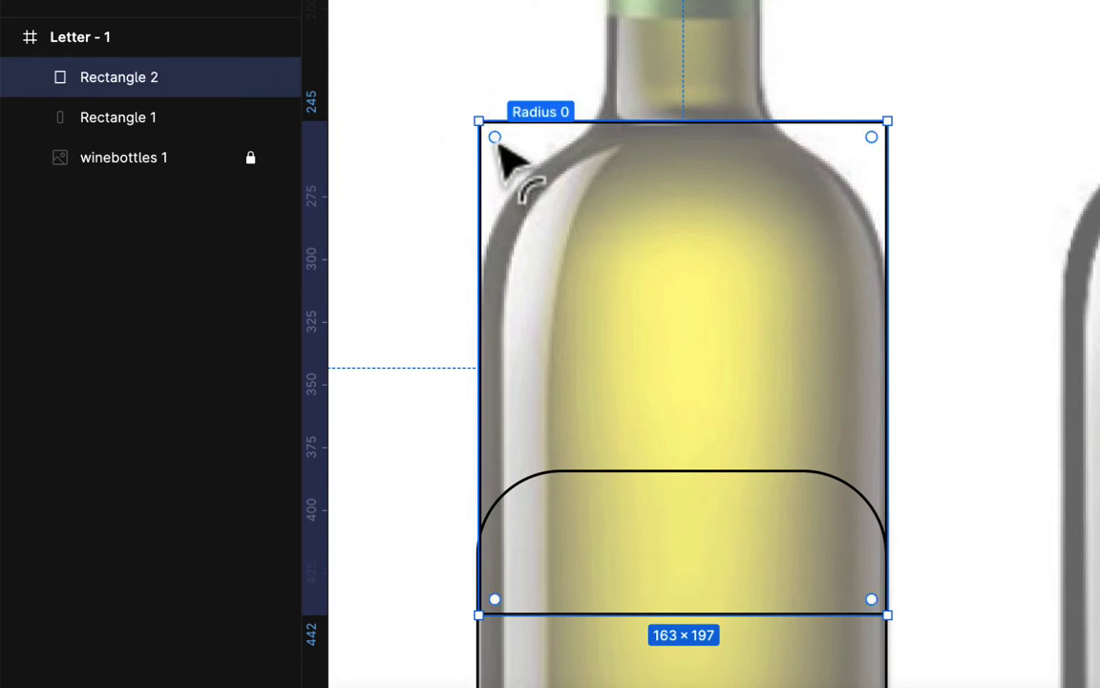
{"action": "left_click_drag", "start_coordinate": [499, 145], "coordinate": [653, 308]}
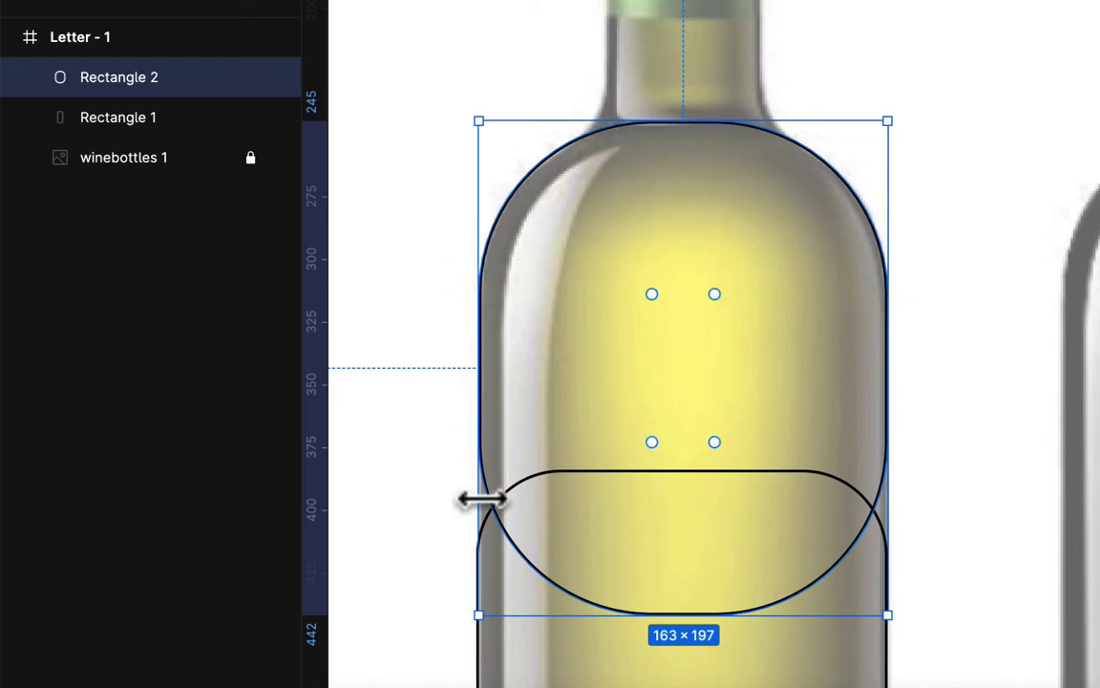
{"action": "scroll", "coordinate": [552, 560], "scroll_direction": "down", "scroll_amount": 3}
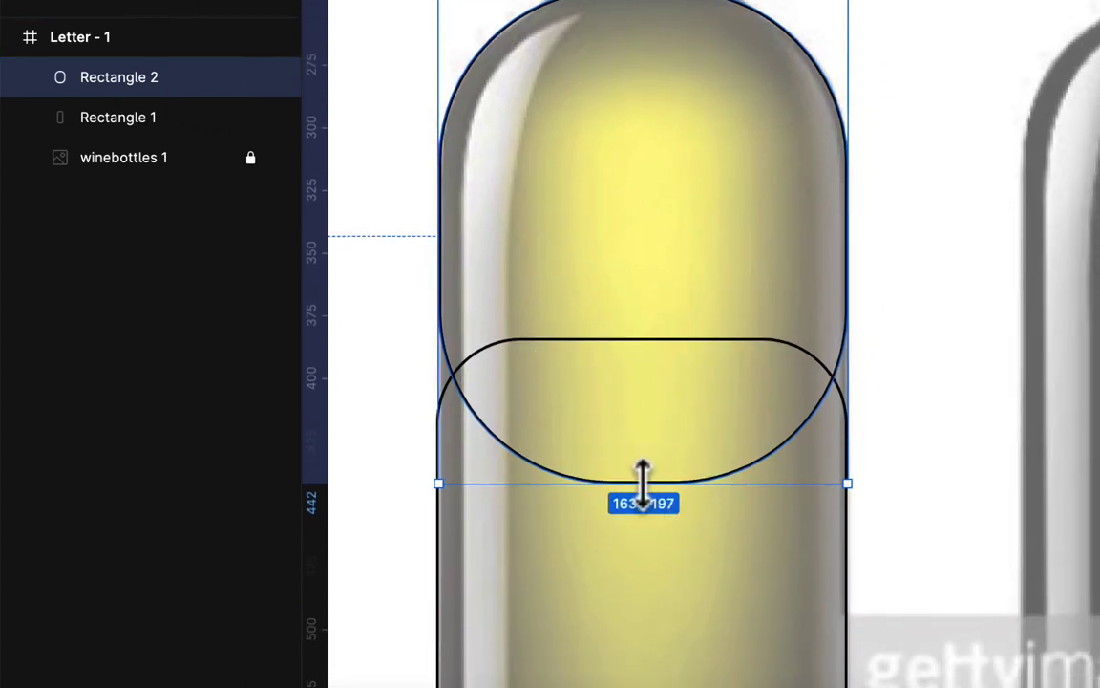
{"action": "left_click_drag", "start_coordinate": [642, 483], "coordinate": [630, 659]}
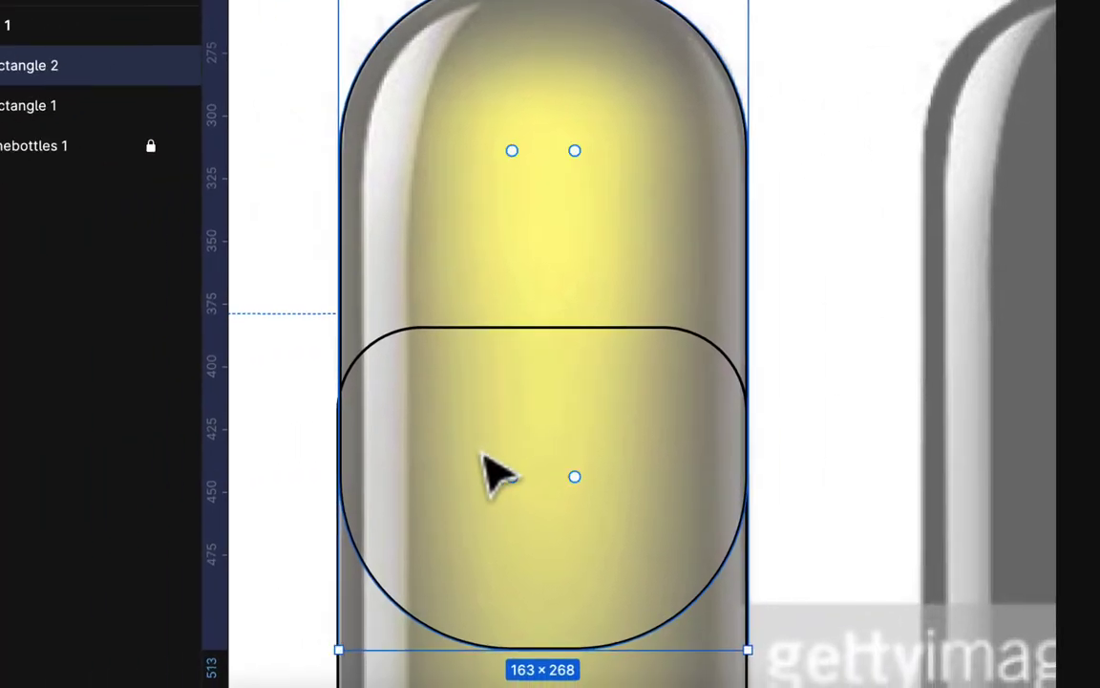
Set the upper rectangle's width to 164 to match the lower rectangle
{"action": "left_click", "coordinate": [535, 339]}
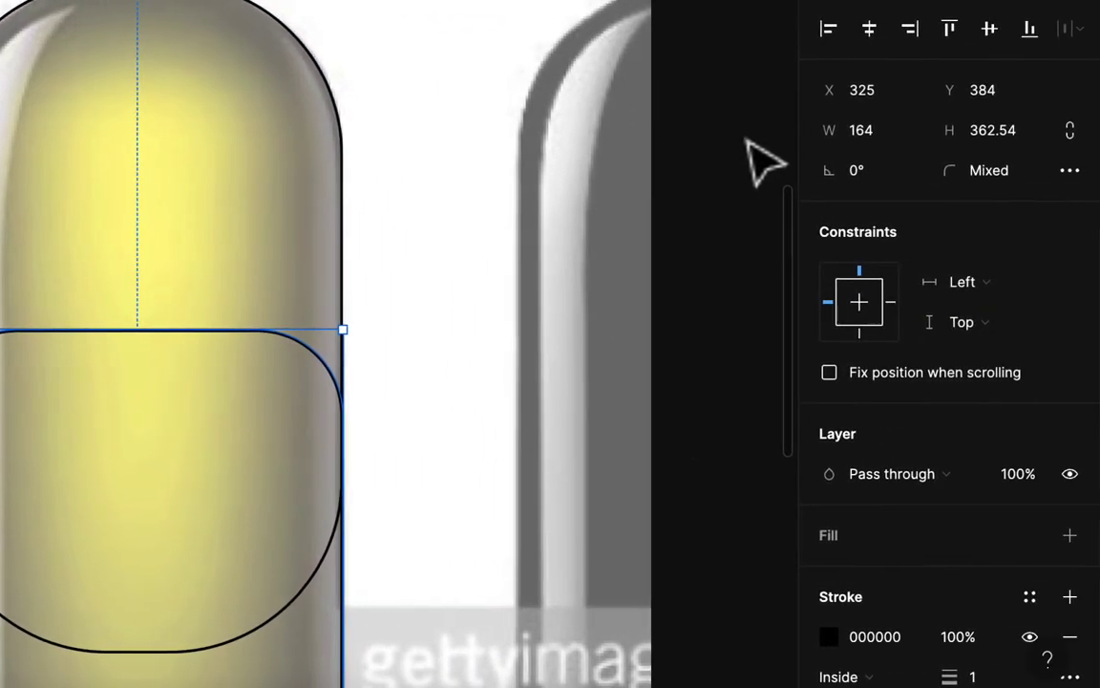
{"action": "left_click", "coordinate": [318, 68]}
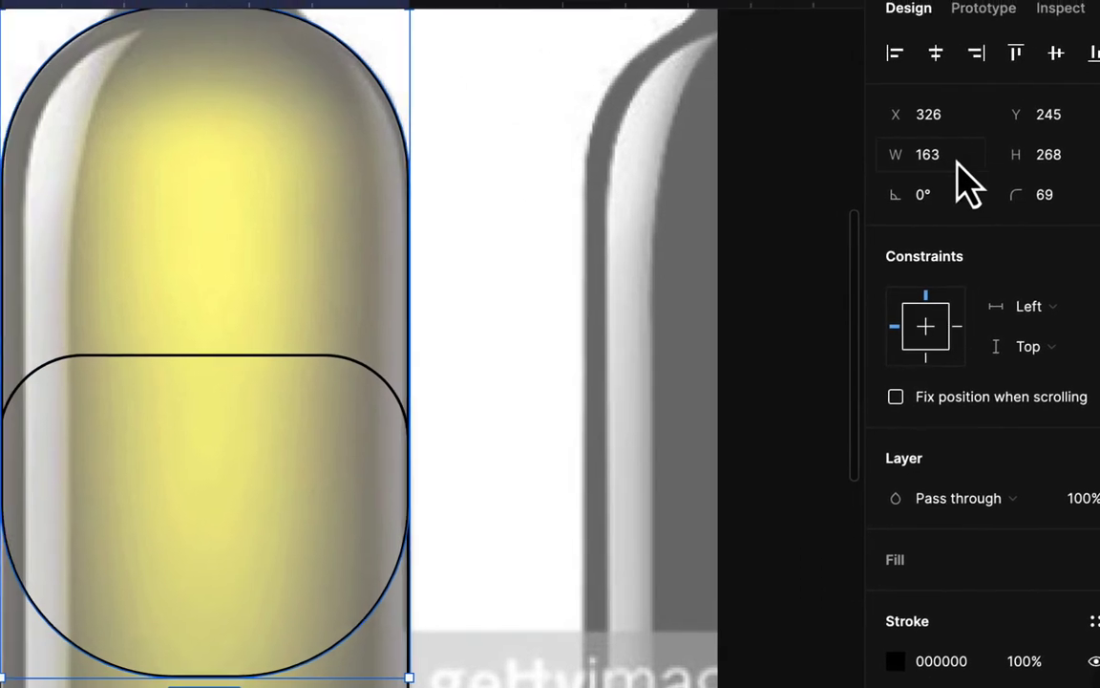
{"action": "left_click", "coordinate": [825, 135]}
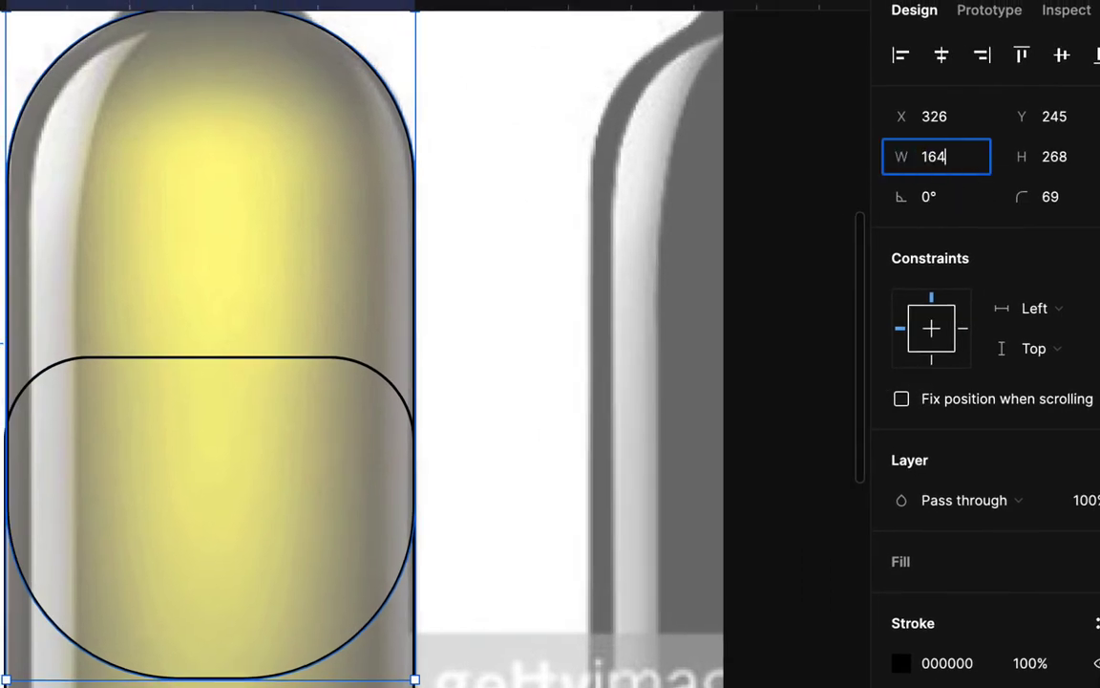
{"action": "type", "text": "164"}
{"action": "key", "text": "Return"}
{"action": "key", "text": "Escape"}
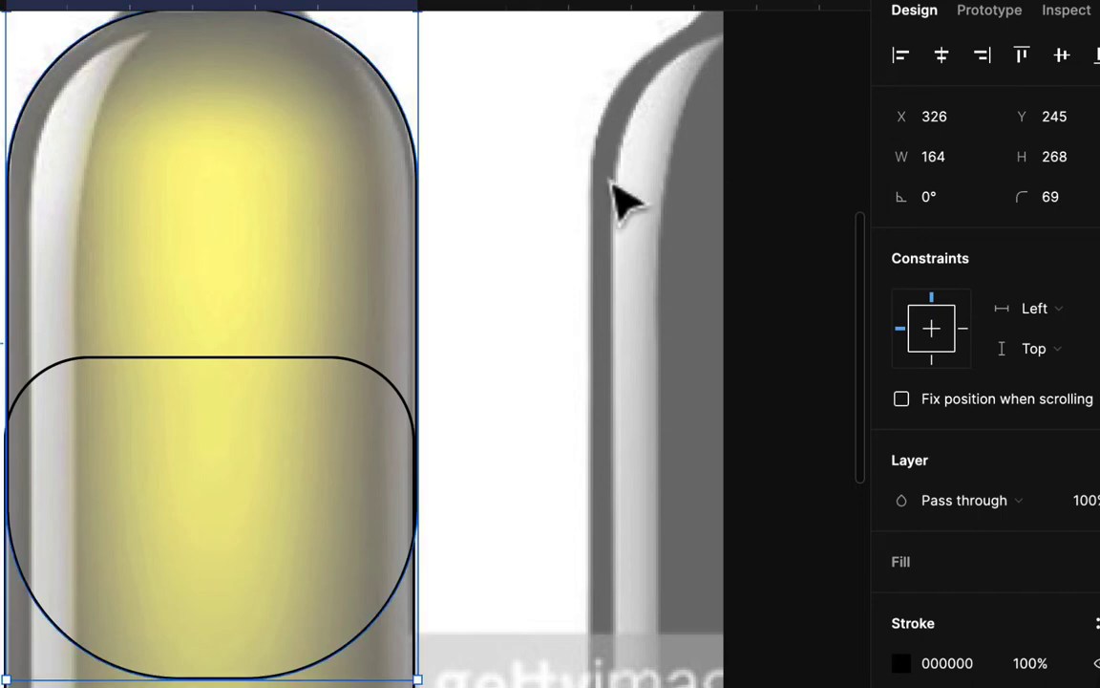
Select both rectangles and align them on their horizontal centers
{"action": "left_click_drag", "start_coordinate": [3, 290], "coordinate": [464, 456]}
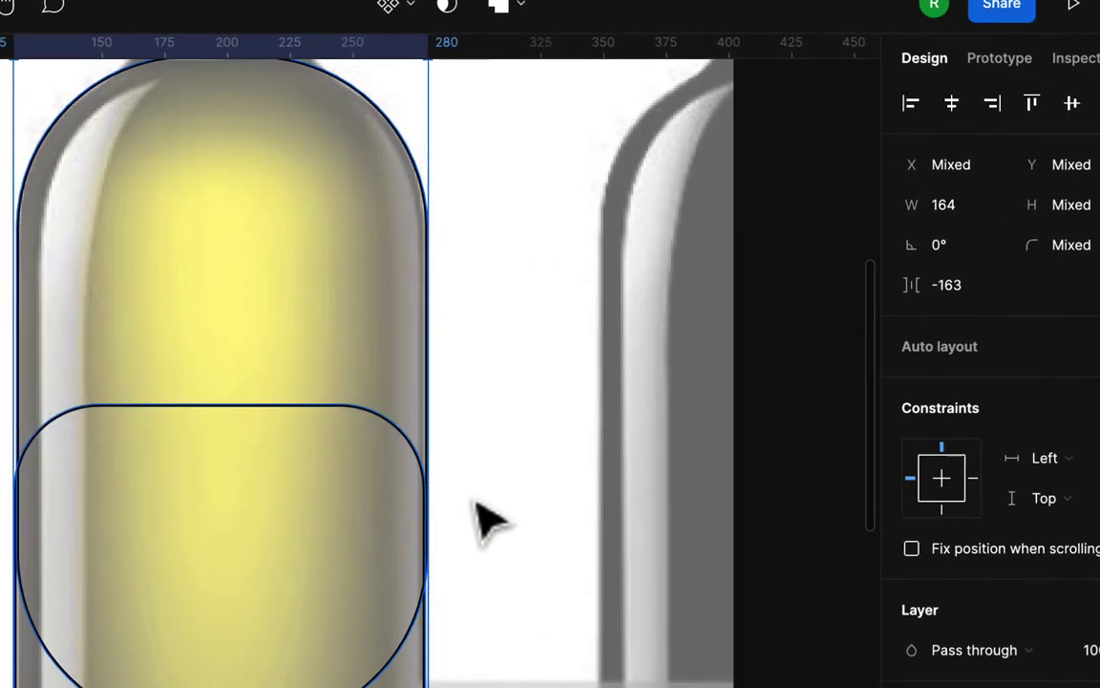
{"action": "left_click", "coordinate": [953, 105]}
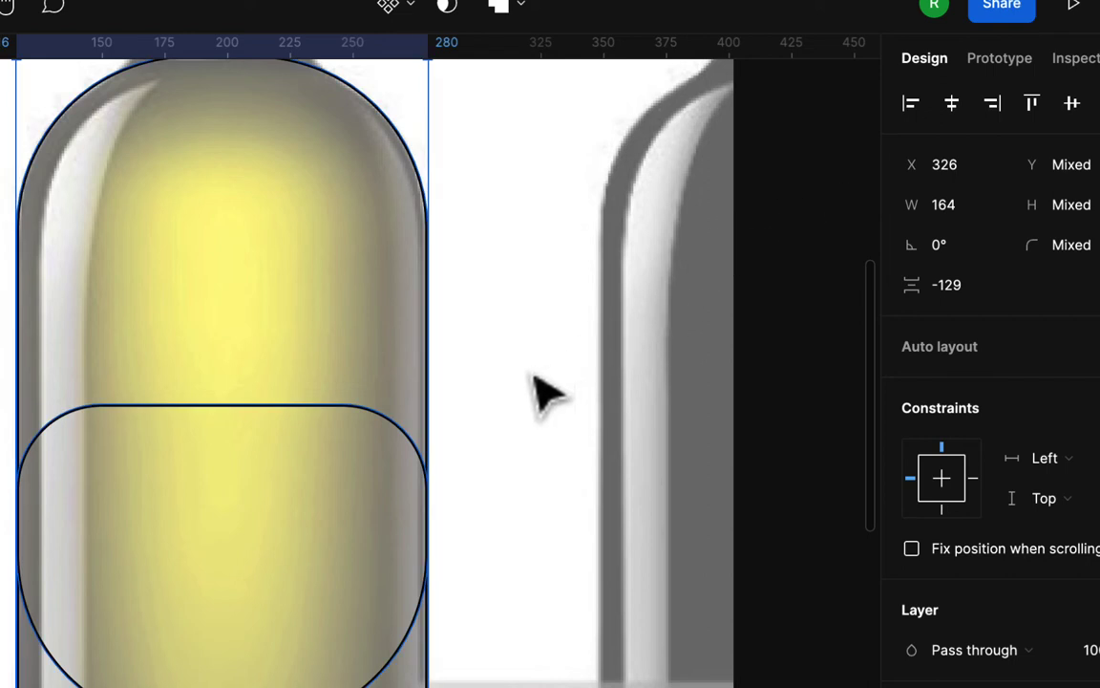
{"action": "scroll", "coordinate": [541, 388], "scroll_direction": "up", "scroll_amount": 3}
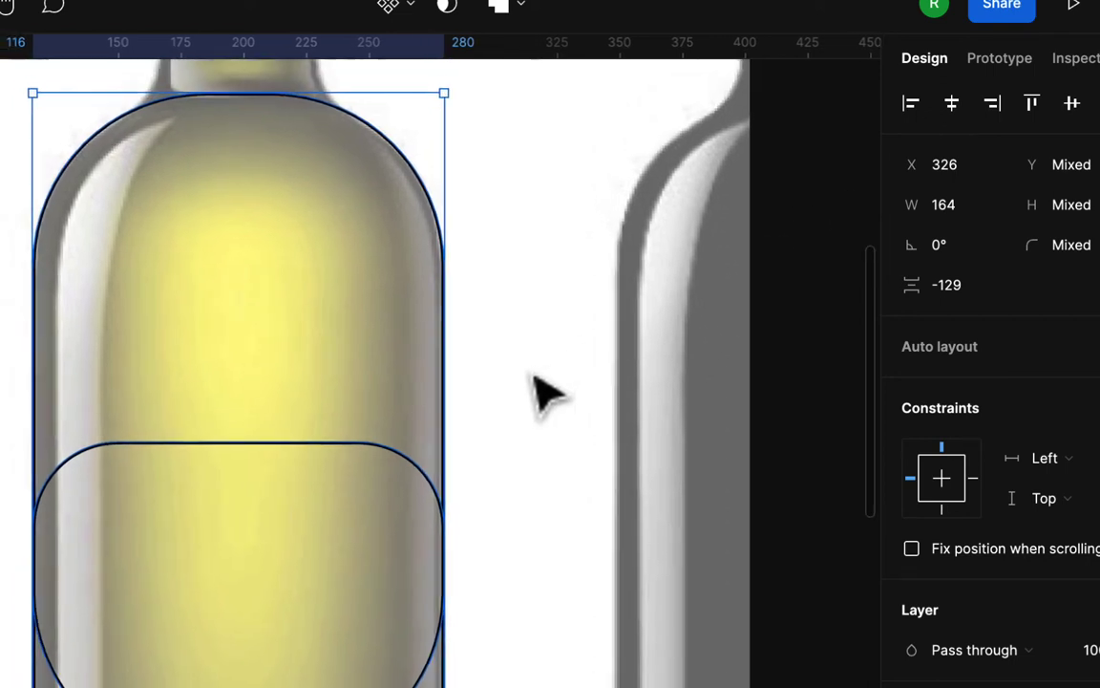
{"action": "scroll", "coordinate": [541, 388], "scroll_direction": "down", "scroll_amount": 2}
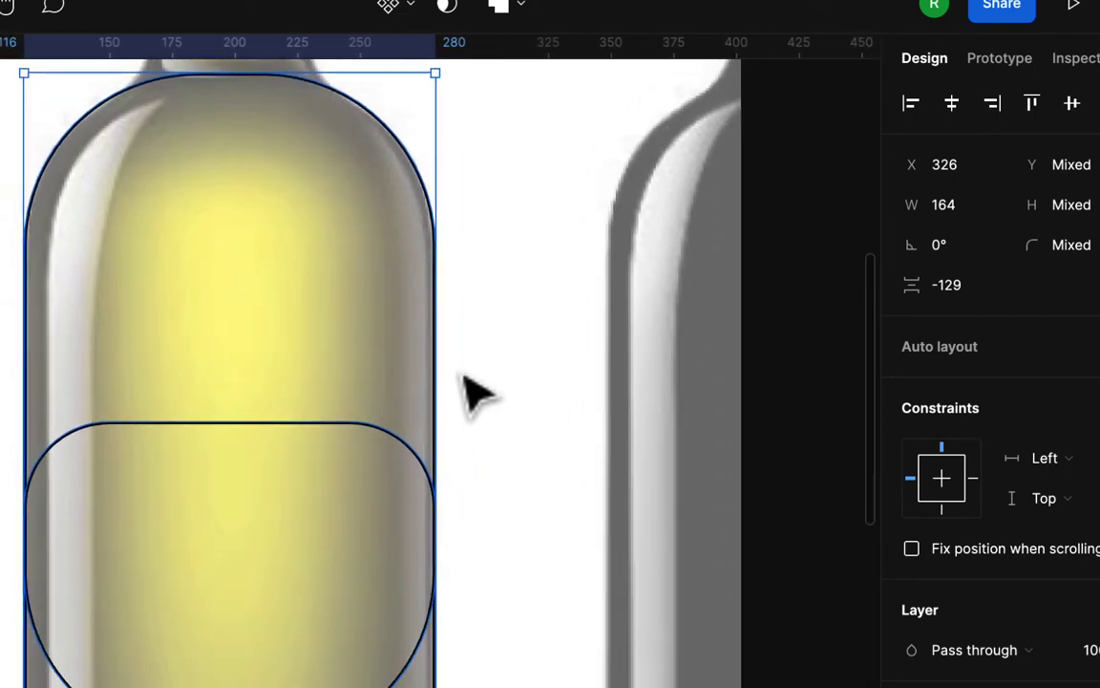
Try to union the two stroke-only rectangles, and undo the union
{"action": "left_click", "coordinate": [523, 7]}
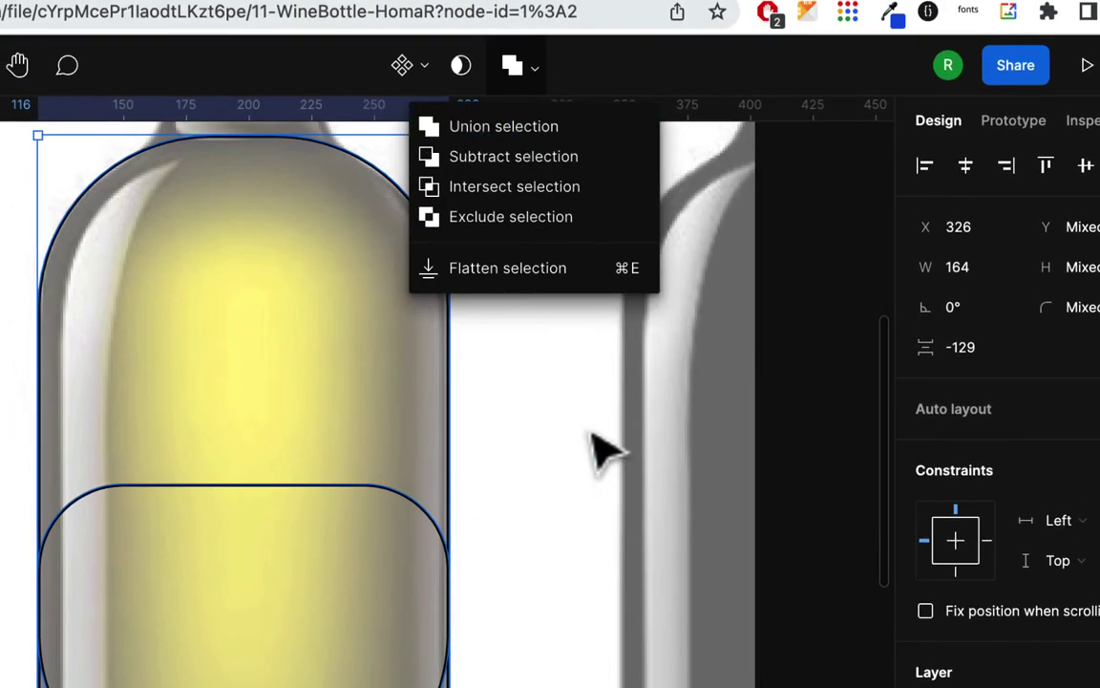
{"action": "scroll", "coordinate": [601, 449], "scroll_direction": "down", "scroll_amount": 5}
{"action": "scroll", "coordinate": [602, 449], "scroll_direction": "down", "scroll_amount": 2}
{"action": "scroll", "coordinate": [602, 449], "scroll_direction": "up", "scroll_amount": 5}
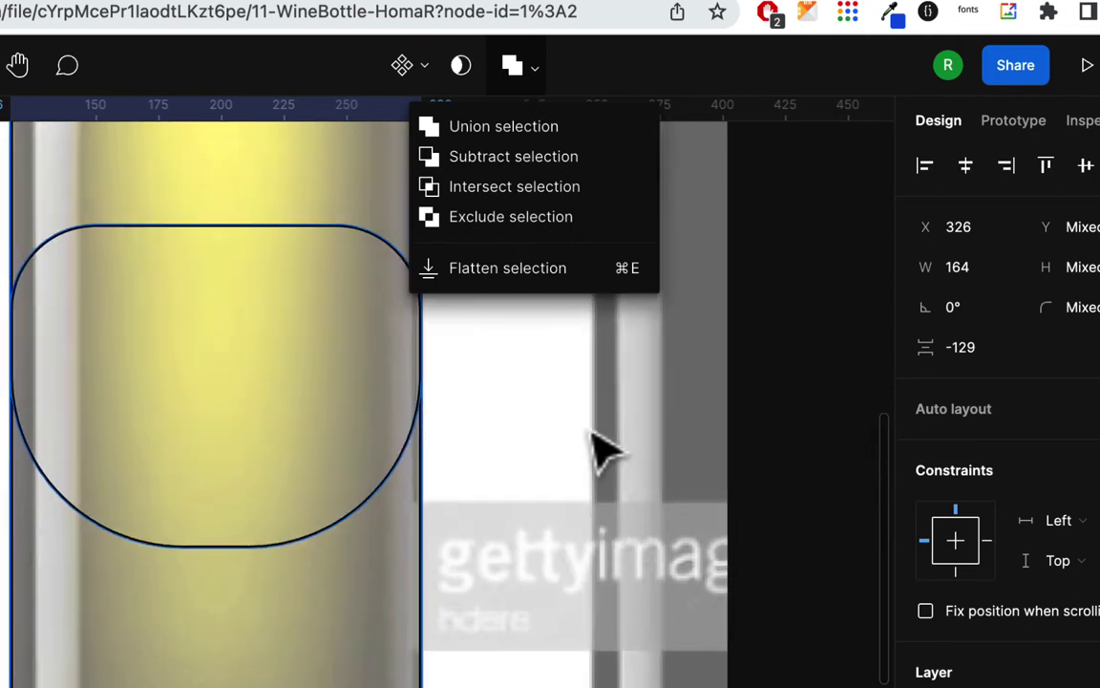
{"action": "left_click", "coordinate": [560, 128]}
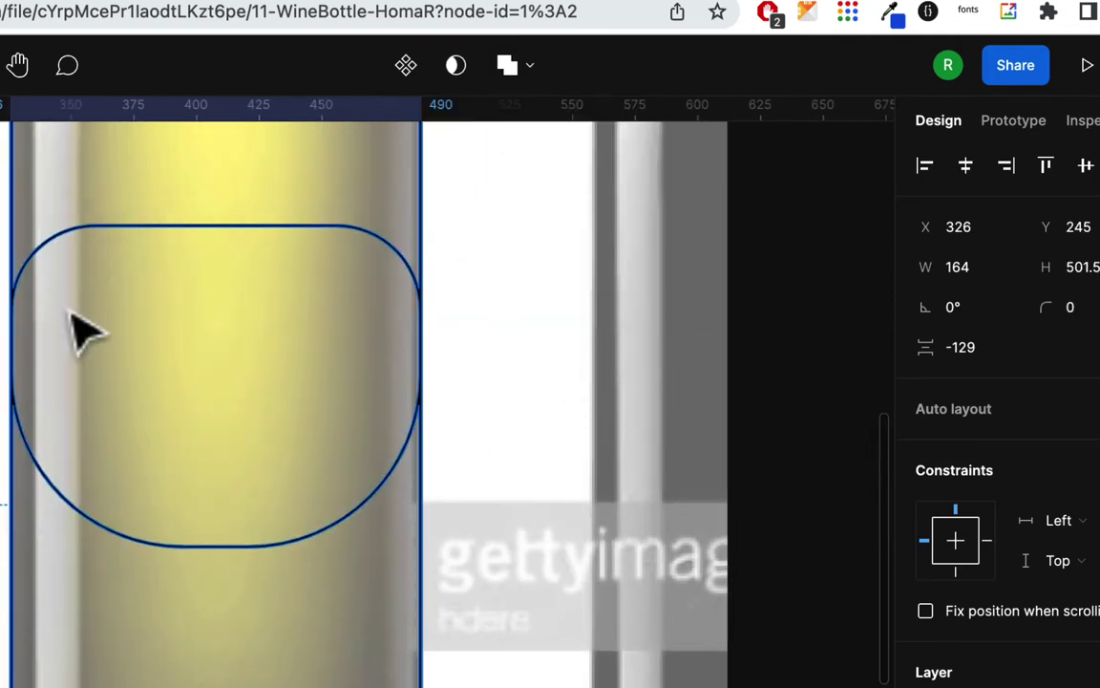
{"action": "key", "text": "super+z"}
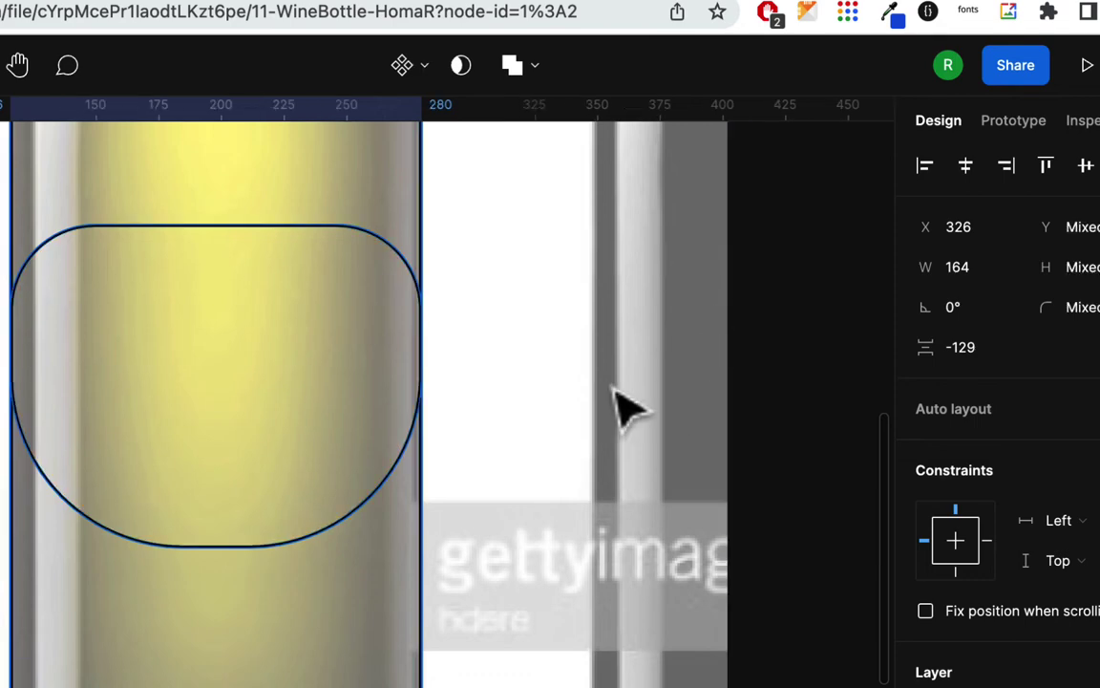
Remove the black stroke from both selected rectangles and give them a D9D9D9 fill
{"action": "scroll", "coordinate": [621, 406], "scroll_direction": "up", "scroll_amount": 5}
{"action": "scroll", "coordinate": [620, 406], "scroll_direction": "left", "scroll_amount": 2}
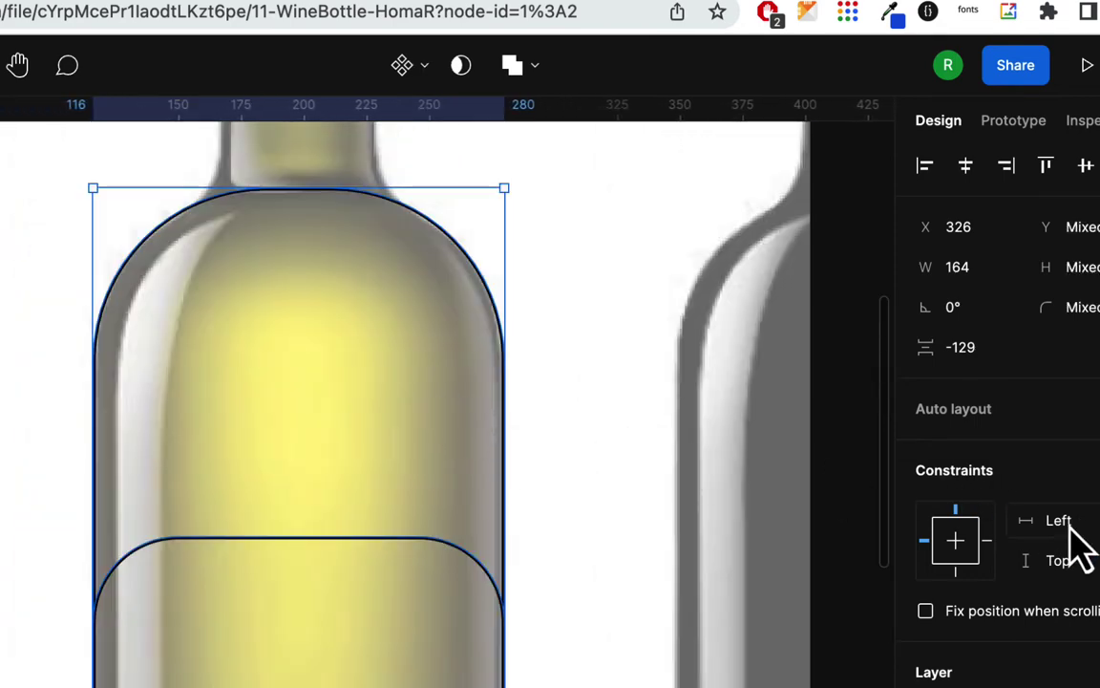
{"action": "scroll", "coordinate": [1075, 544], "scroll_direction": "down", "scroll_amount": 4}
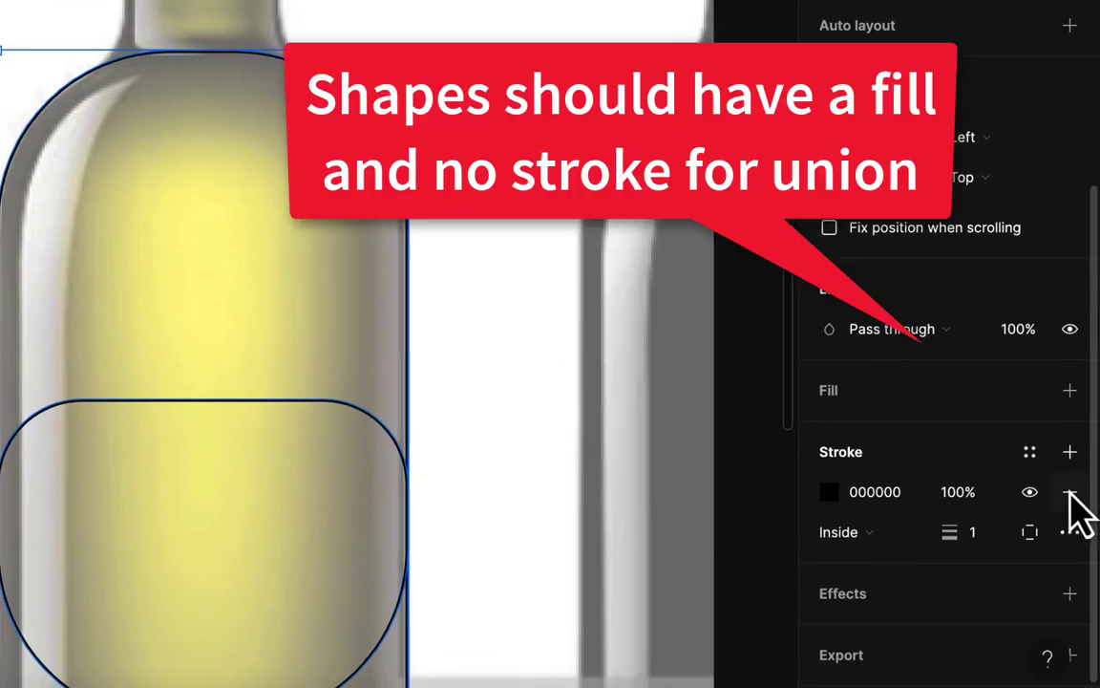
{"action": "left_click", "coordinate": [1070, 492]}
{"action": "left_click", "coordinate": [1070, 433]}
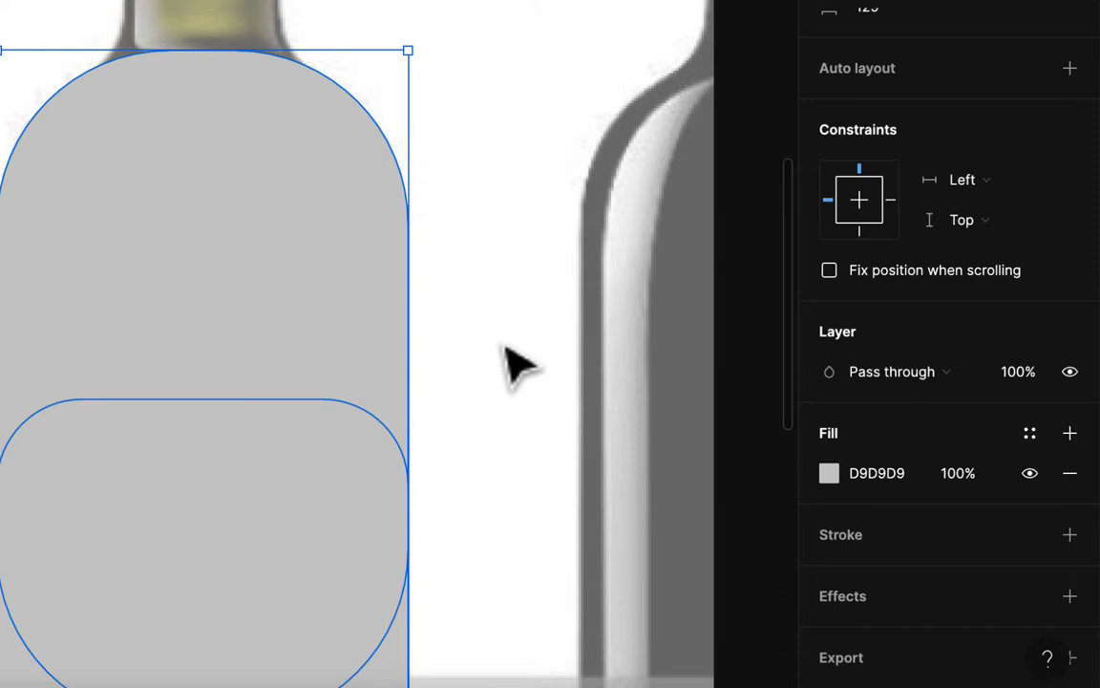
Union the two filled rectangles into one body shape and replace its fill with a black 000000 stroke
{"action": "scroll", "coordinate": [496, 339], "scroll_direction": "down", "scroll_amount": 3}
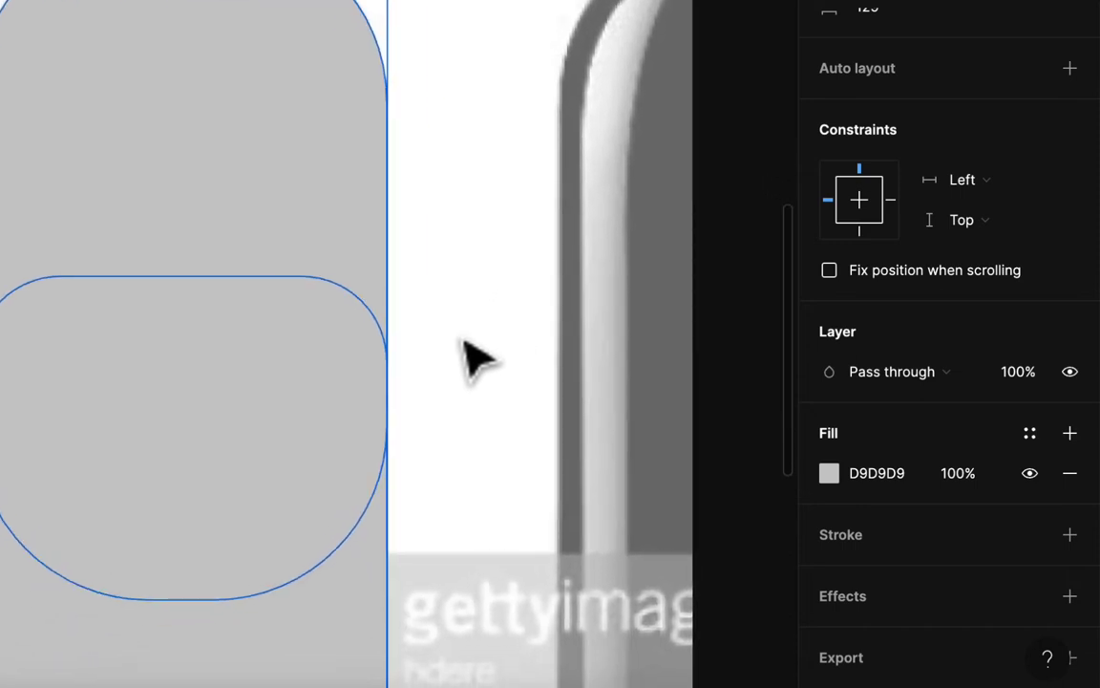
{"action": "scroll", "coordinate": [425, 287], "scroll_direction": "down", "scroll_amount": 2}
{"action": "scroll", "coordinate": [449, 325], "scroll_direction": "up", "scroll_amount": 2}
{"action": "scroll", "coordinate": [449, 325], "scroll_direction": "down", "scroll_amount": 2}
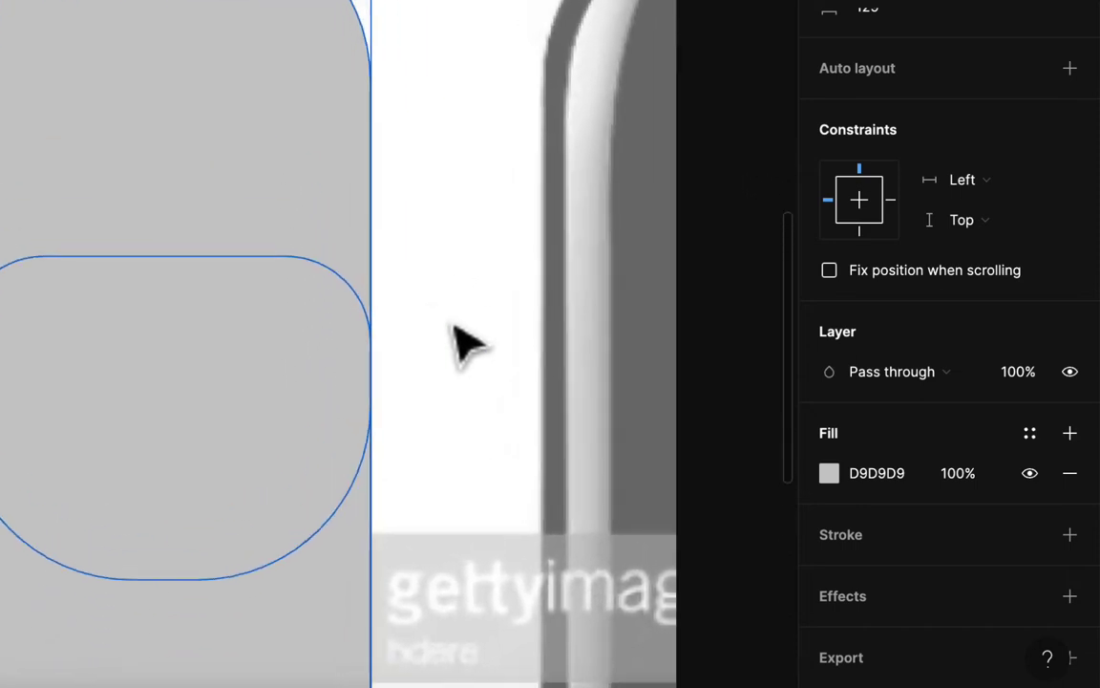
{"action": "left_click", "coordinate": [631, 54]}
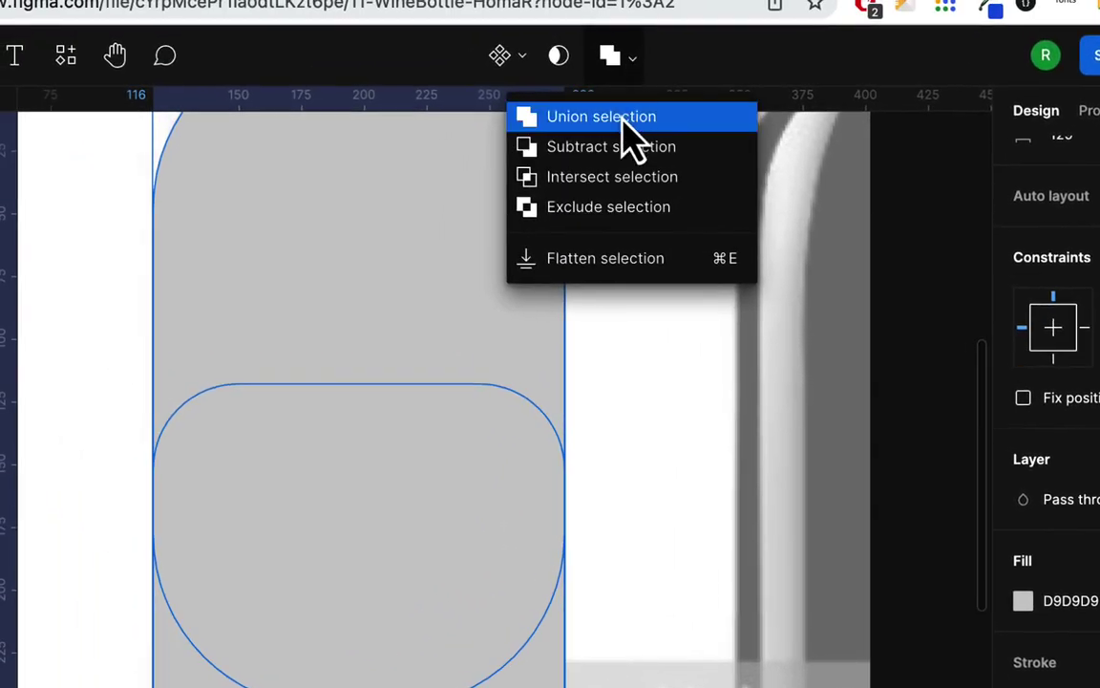
{"action": "left_click", "coordinate": [612, 117]}
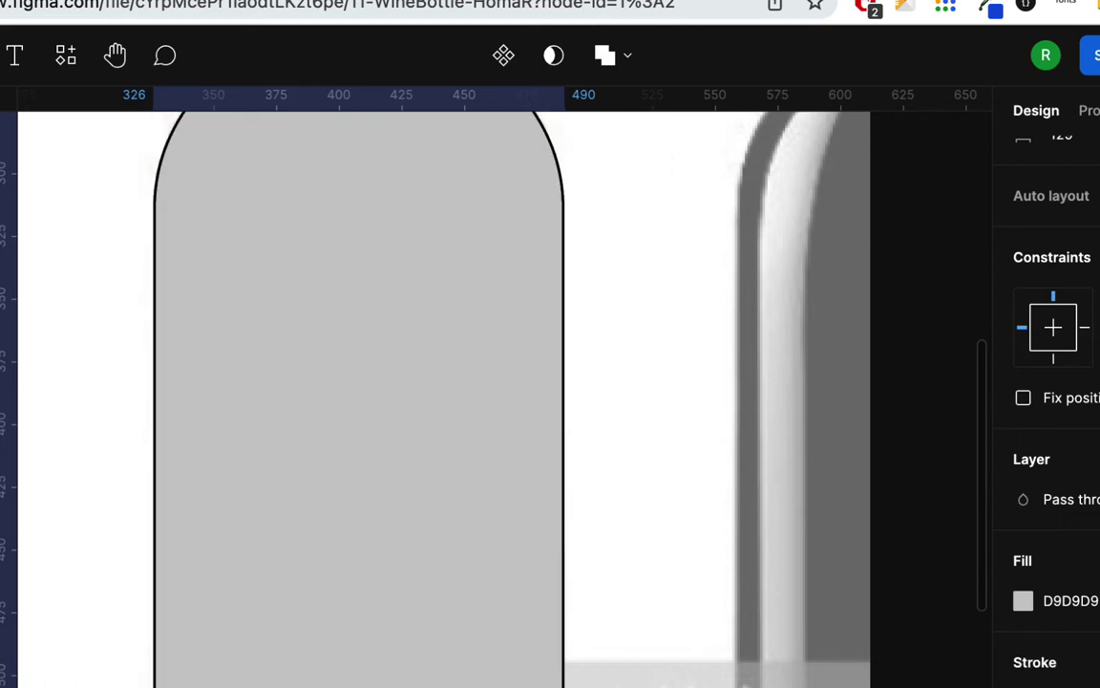
{"action": "left_click", "coordinate": [1098, 560]}
Examine the merged body outline along the bottle and the neck area above it
{"action": "scroll", "coordinate": [614, 412], "scroll_direction": "up", "scroll_amount": 2}
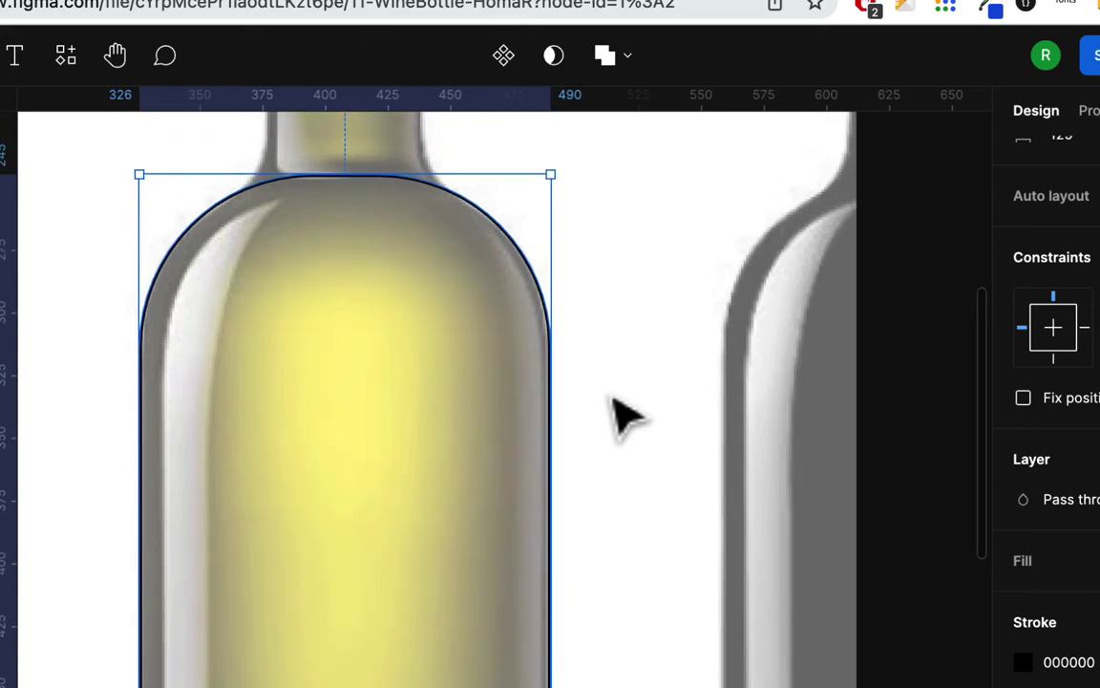
{"action": "scroll", "coordinate": [614, 412], "scroll_direction": "up", "scroll_amount": 4}
{"action": "scroll", "coordinate": [614, 413], "scroll_direction": "down", "scroll_amount": 10}
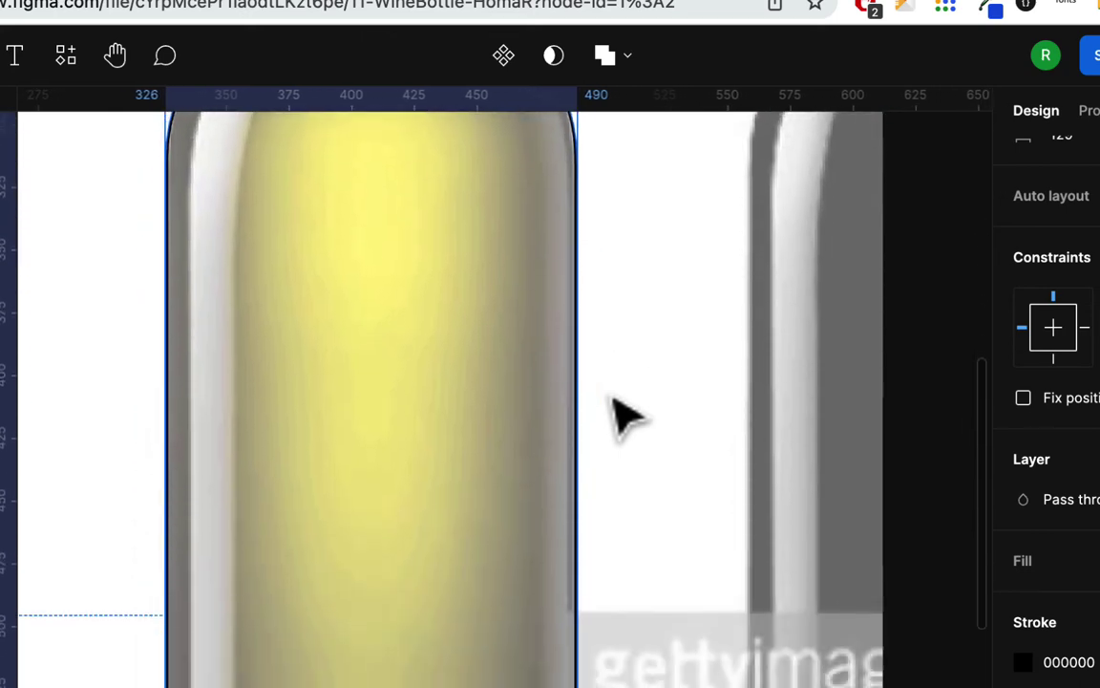
{"action": "scroll", "coordinate": [614, 413], "scroll_direction": "down", "scroll_amount": 8}
{"action": "scroll", "coordinate": [614, 412], "scroll_direction": "right", "scroll_amount": 1}
{"action": "scroll", "coordinate": [614, 413], "scroll_direction": "up", "scroll_amount": 4}
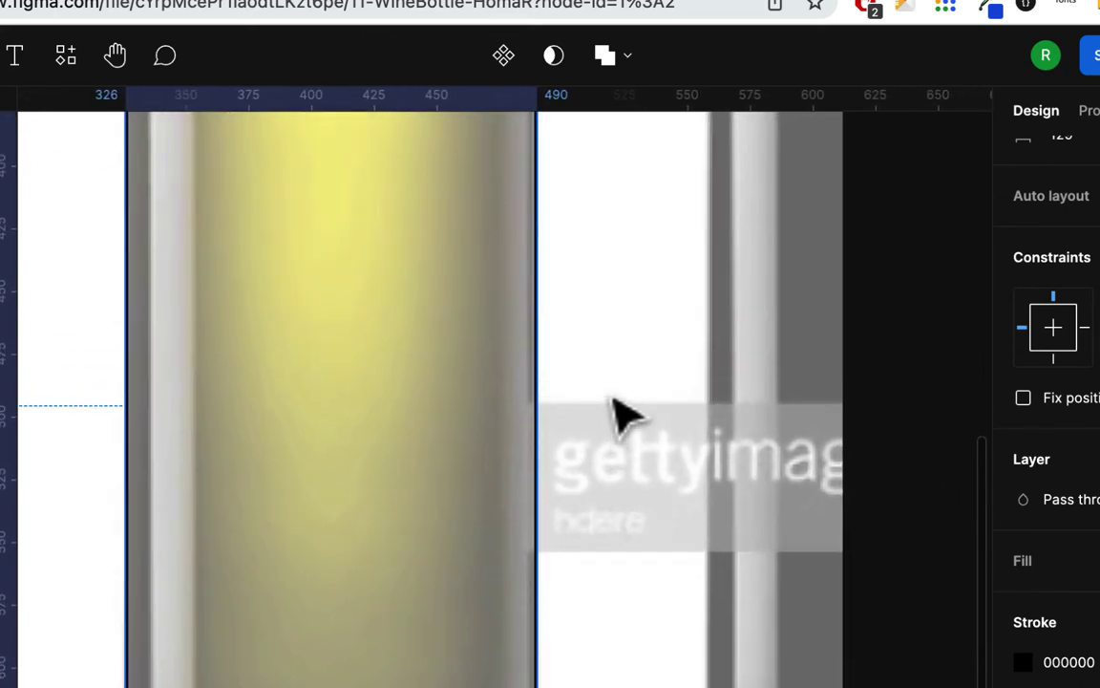
{"action": "scroll", "coordinate": [621, 413], "scroll_direction": "up", "scroll_amount": 10}
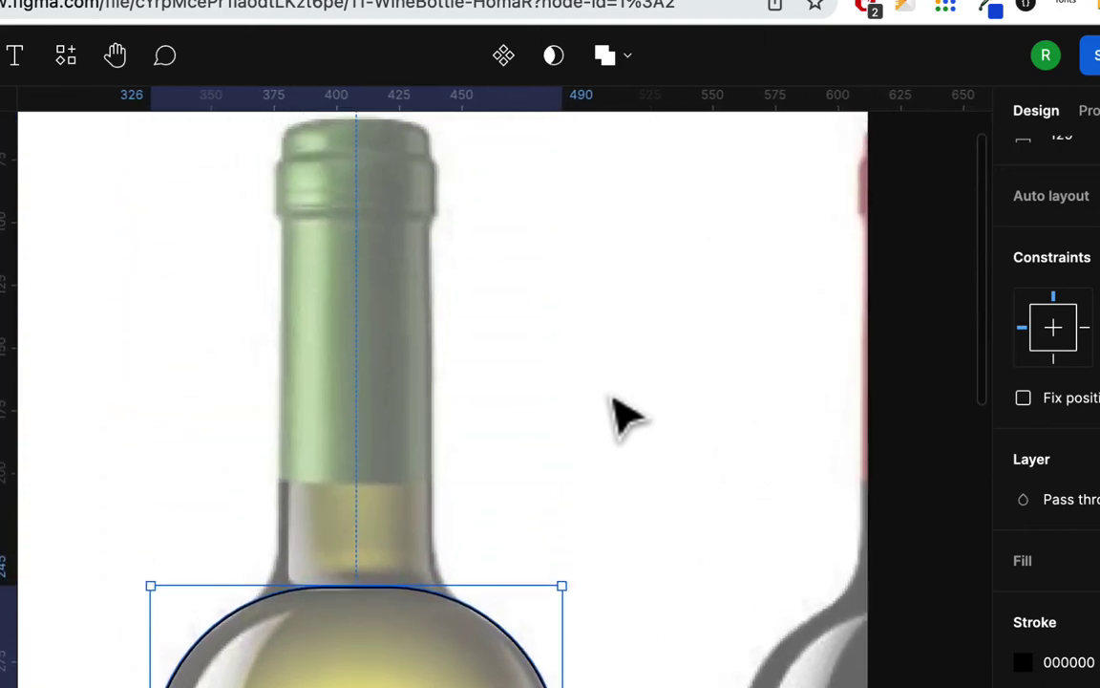
{"action": "scroll", "coordinate": [621, 413], "scroll_direction": "up", "scroll_amount": 5}
{"action": "scroll", "coordinate": [621, 412], "scroll_direction": "down", "scroll_amount": 3}
{"action": "scroll", "coordinate": [621, 413], "scroll_direction": "up", "scroll_amount": 2}
{"action": "scroll", "coordinate": [621, 412], "scroll_direction": "left", "scroll_amount": 3}
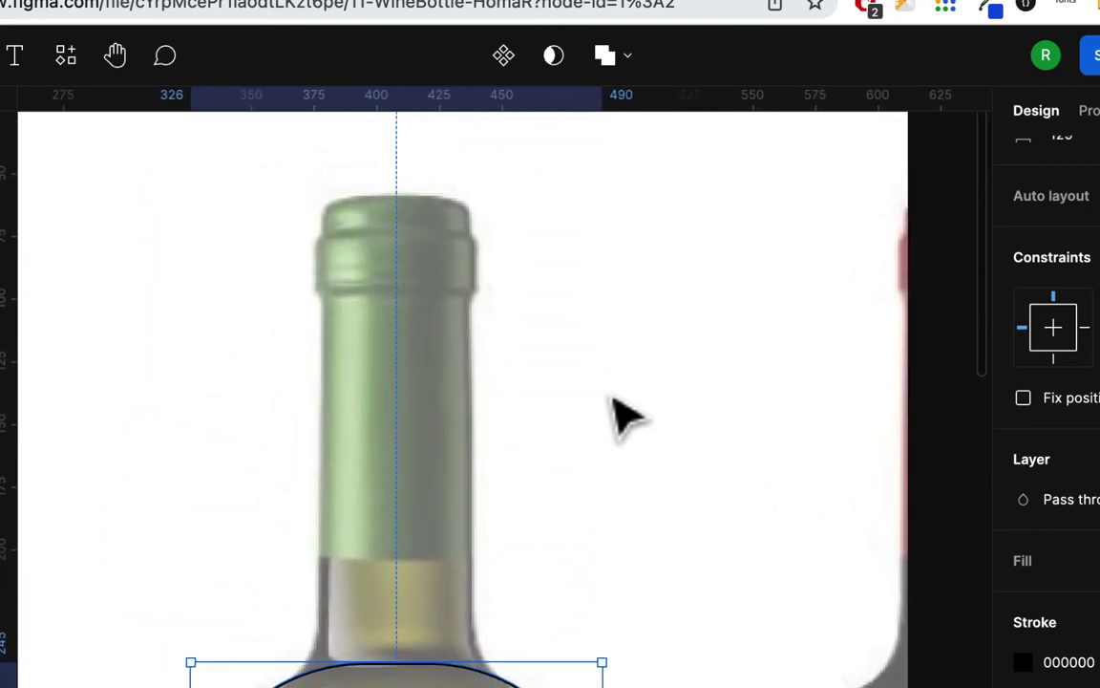
Draw a 60 × 198 rectangle over the bottle's neck and replace its fill with a black stroke
{"action": "left_click", "coordinate": [132, 93]}
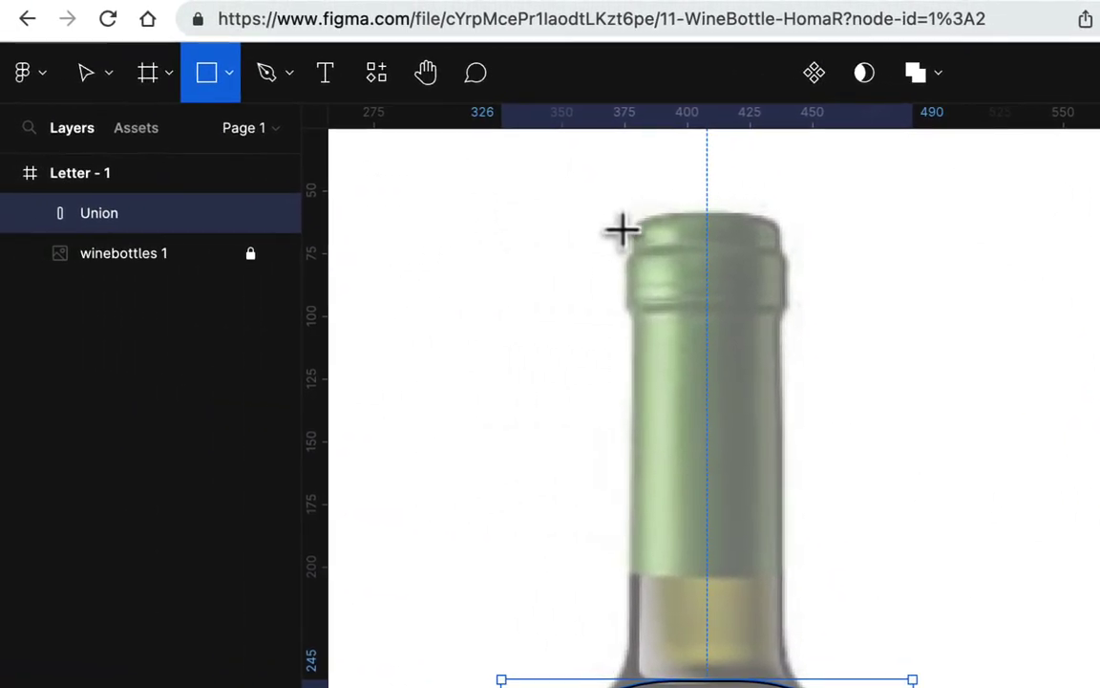
{"action": "mouse_move", "coordinate": [633, 225]}
{"action": "left_mouse_down"}
{"action": "mouse_move", "coordinate": [715, 421]}
{"action": "mouse_move", "coordinate": [746, 451]}
{"action": "mouse_move", "coordinate": [820, 666]}
{"action": "mouse_move", "coordinate": [785, 687]}
{"action": "left_mouse_up"}
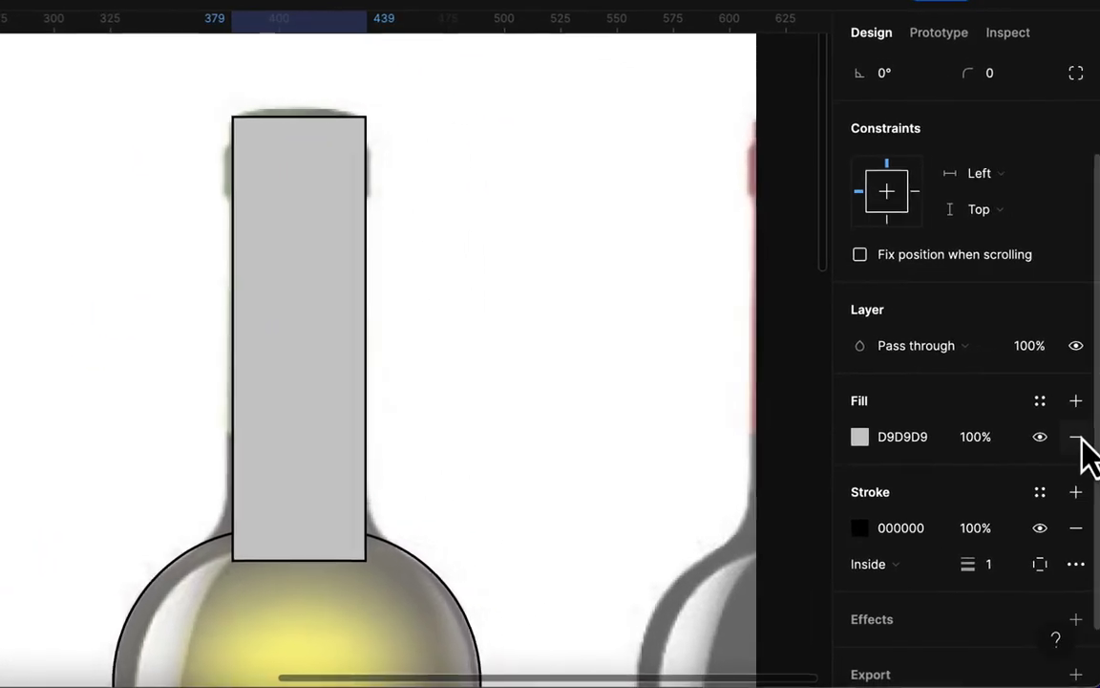
{"action": "left_click", "coordinate": [1078, 438]}
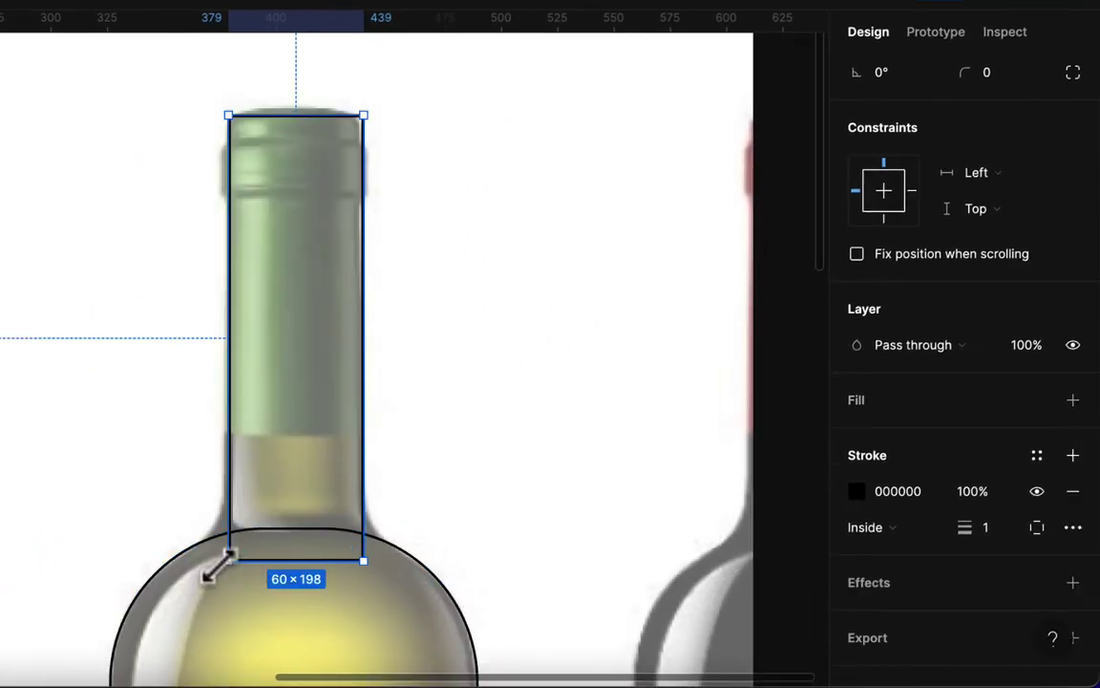
Extend the neck rectangle's lower-left corner outward to X 377 and slightly round the rectangle's corners
{"action": "left_click_drag", "start_coordinate": [229, 559], "coordinate": [225, 566]}
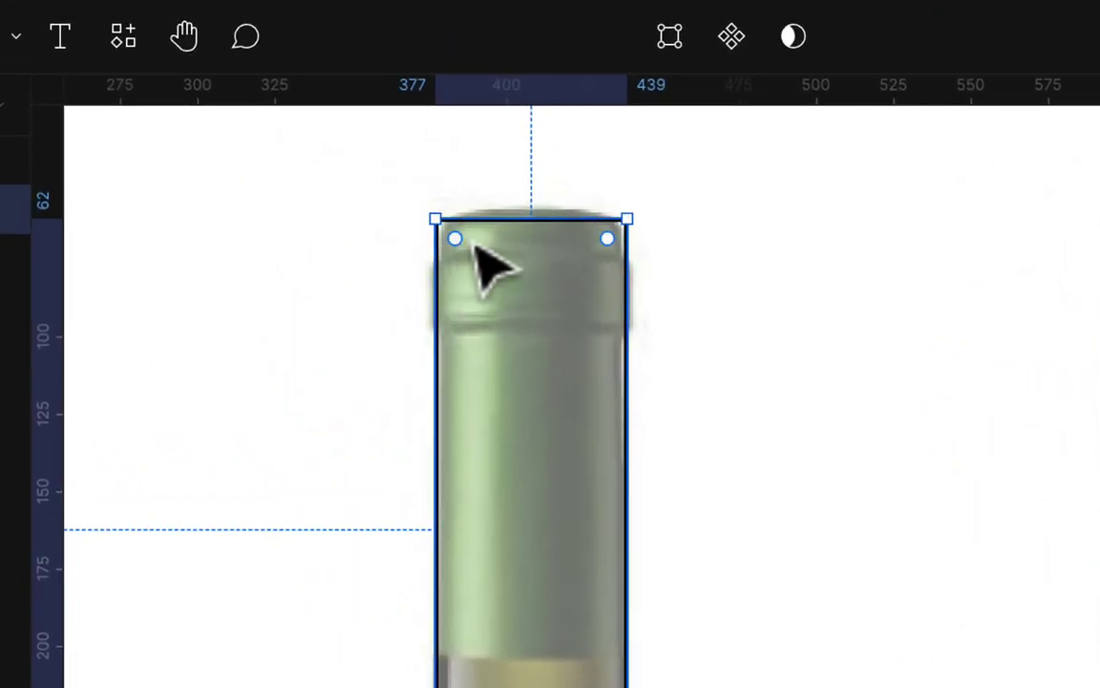
{"action": "scroll", "coordinate": [475, 244], "scroll_direction": "up", "scroll_amount": 5}
{"action": "scroll", "coordinate": [474, 245], "scroll_direction": "up", "scroll_amount": 5}
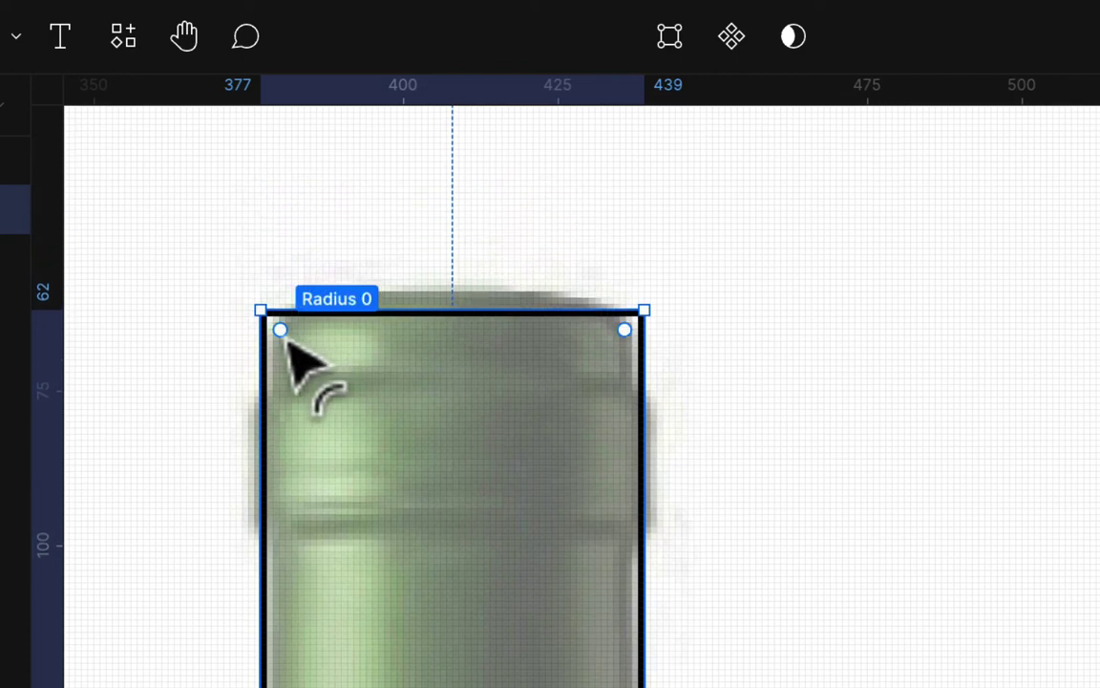
{"action": "left_click_drag", "start_coordinate": [286, 341], "coordinate": [303, 354]}
{"action": "scroll", "coordinate": [715, 387], "scroll_direction": "down", "scroll_amount": 10}
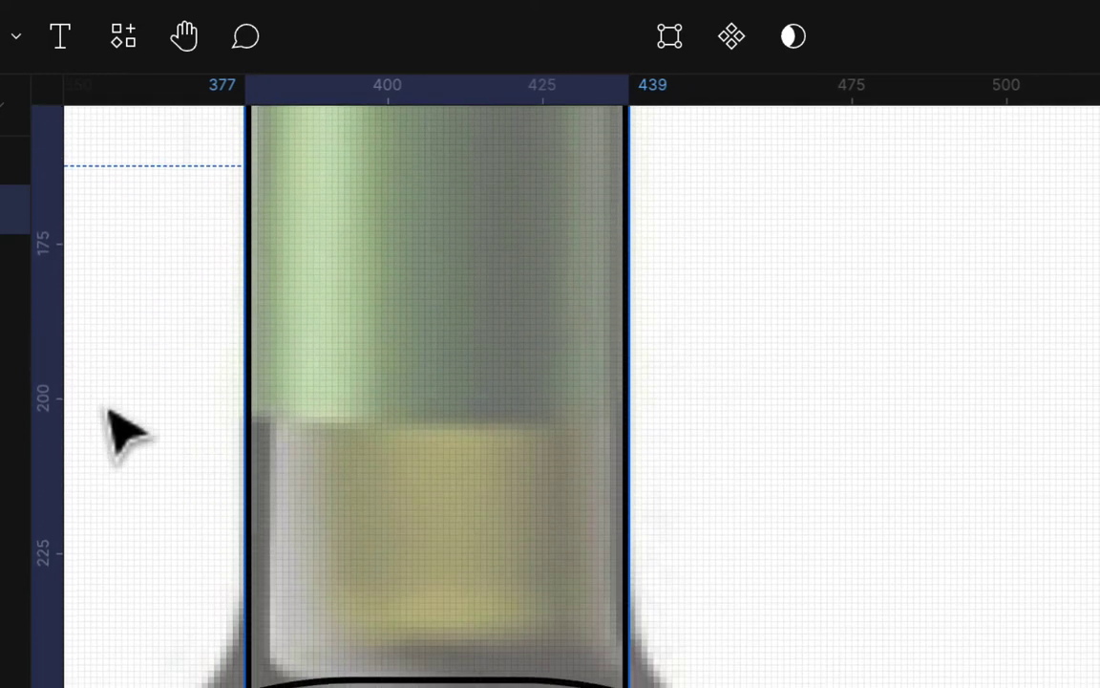
Select the neck and body shapes together and examine how their outlines fit the bottle's edges and rounded top
{"action": "left_click", "coordinate": [134, 444]}
{"action": "left_click_drag", "start_coordinate": [111, 410], "coordinate": [1098, 687]}
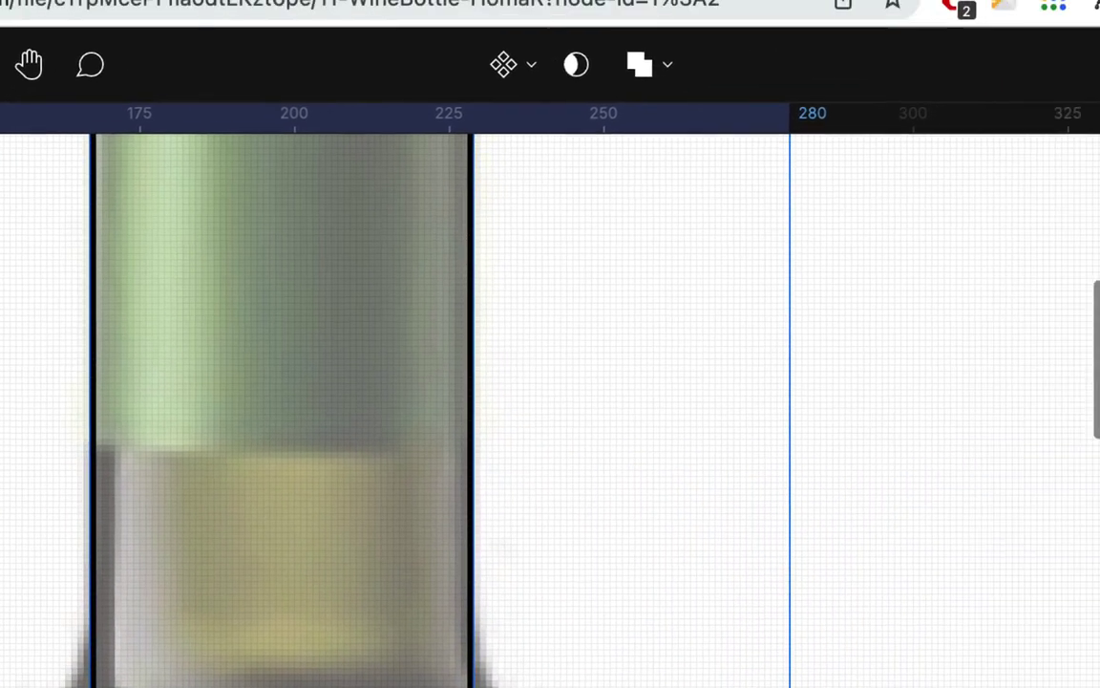
{"action": "scroll", "coordinate": [349, 511], "scroll_direction": "left", "scroll_amount": 2}
{"action": "scroll", "coordinate": [348, 511], "scroll_direction": "up", "scroll_amount": 5}
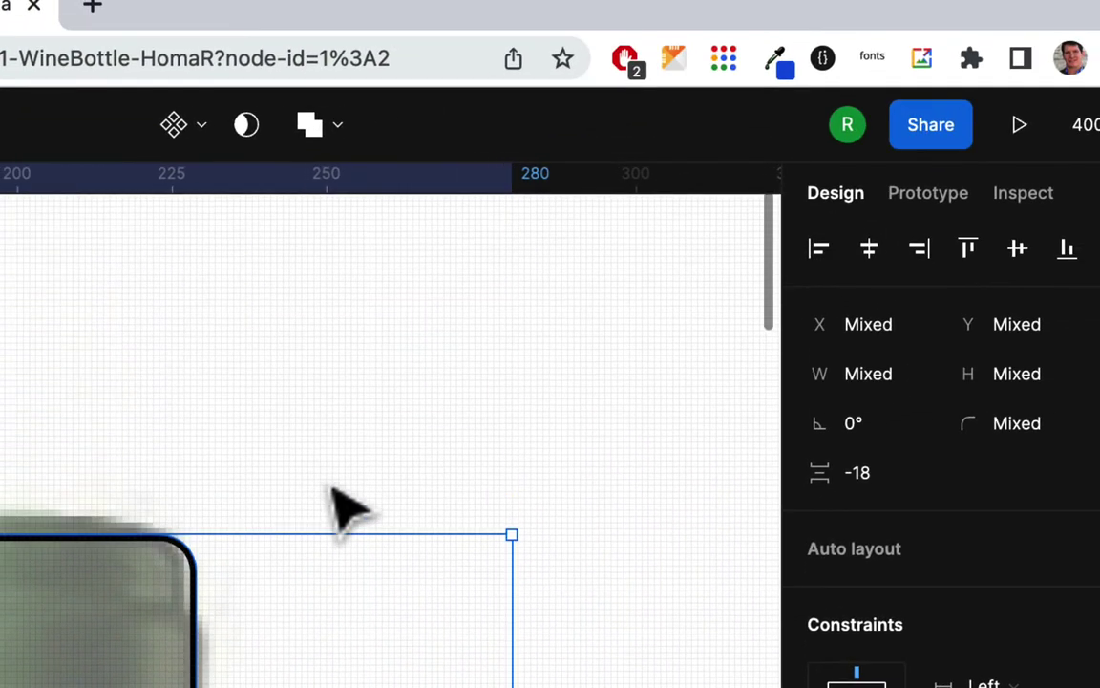
{"action": "scroll", "coordinate": [349, 511], "scroll_direction": "down", "scroll_amount": 2}
{"action": "scroll", "coordinate": [334, 485], "scroll_direction": "down", "scroll_amount": 3}
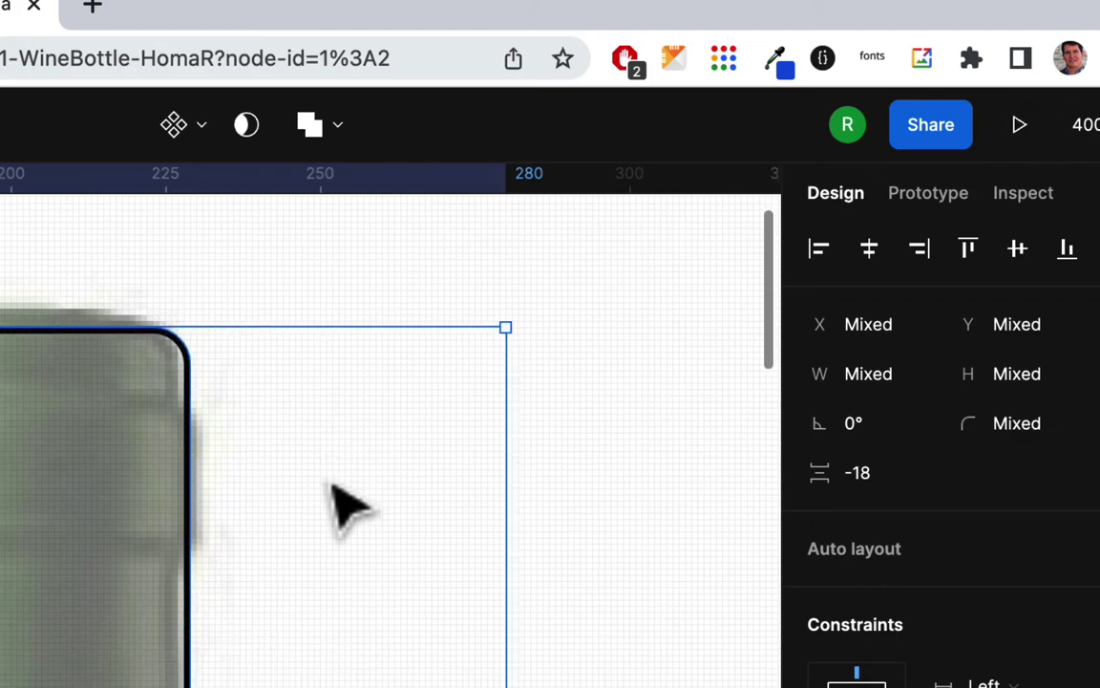
{"action": "scroll", "coordinate": [86, 535], "scroll_direction": "down", "scroll_amount": 3}
{"action": "scroll", "coordinate": [86, 535], "scroll_direction": "right", "scroll_amount": 5}
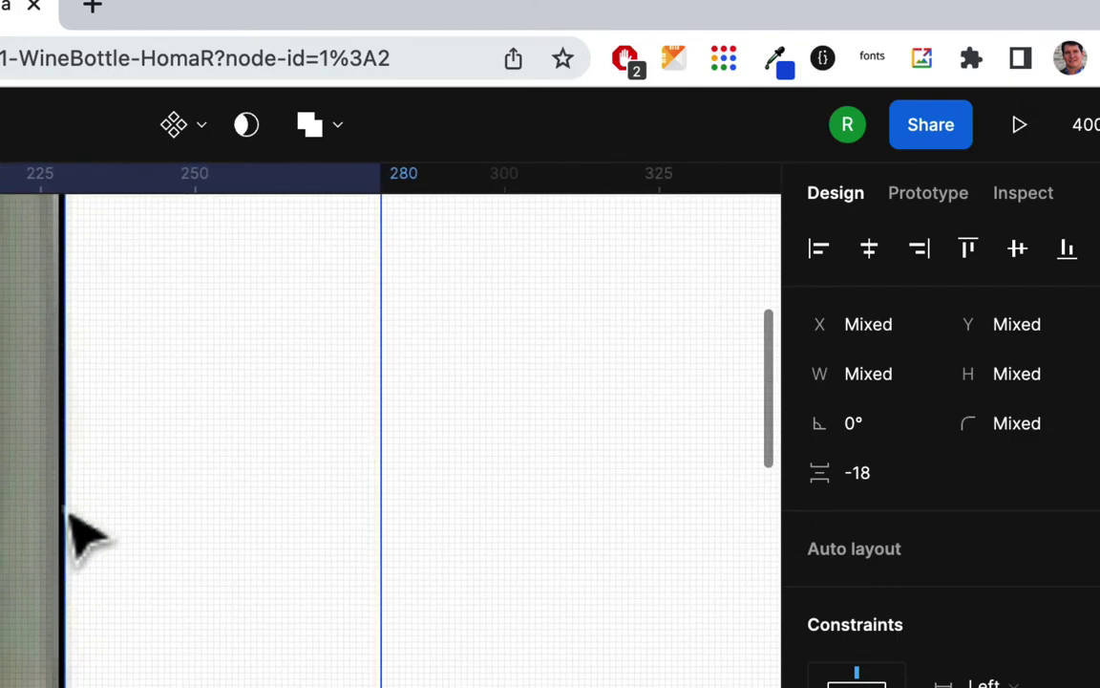
{"action": "scroll", "coordinate": [355, 504], "scroll_direction": "left", "scroll_amount": 5}
{"action": "scroll", "coordinate": [356, 503], "scroll_direction": "up", "scroll_amount": 3}
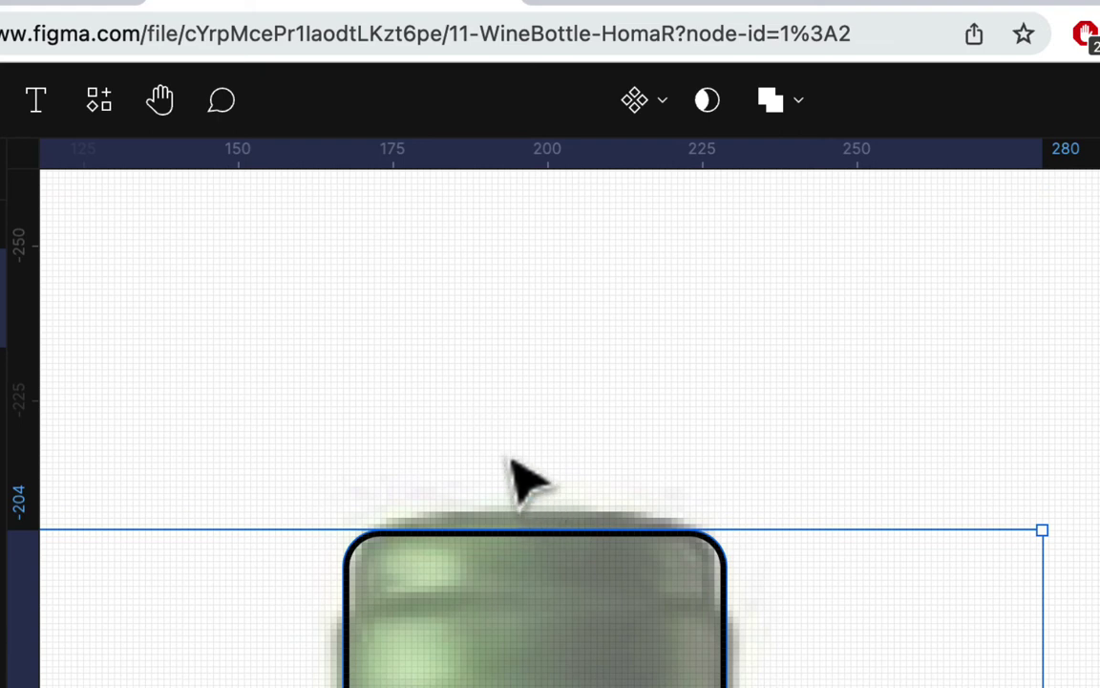
Flatten the neck rectangle so its rounded corners become editable vector points
{"action": "left_click", "coordinate": [521, 477]}
{"action": "left_click", "coordinate": [506, 568]}
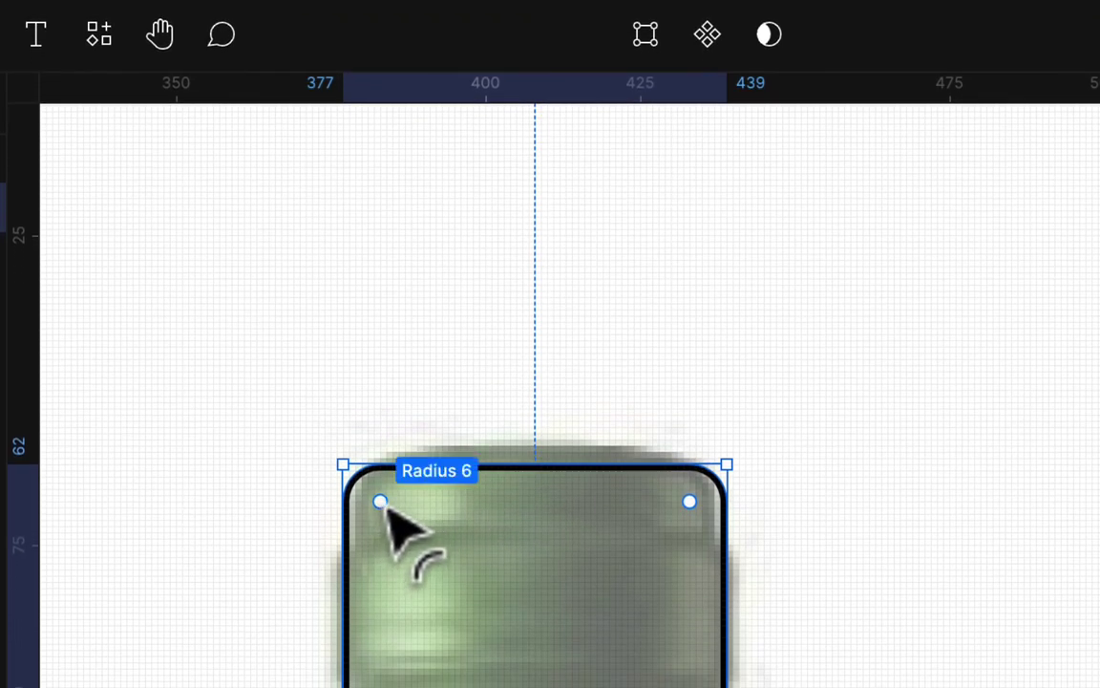
{"action": "right_click", "coordinate": [543, 475]}
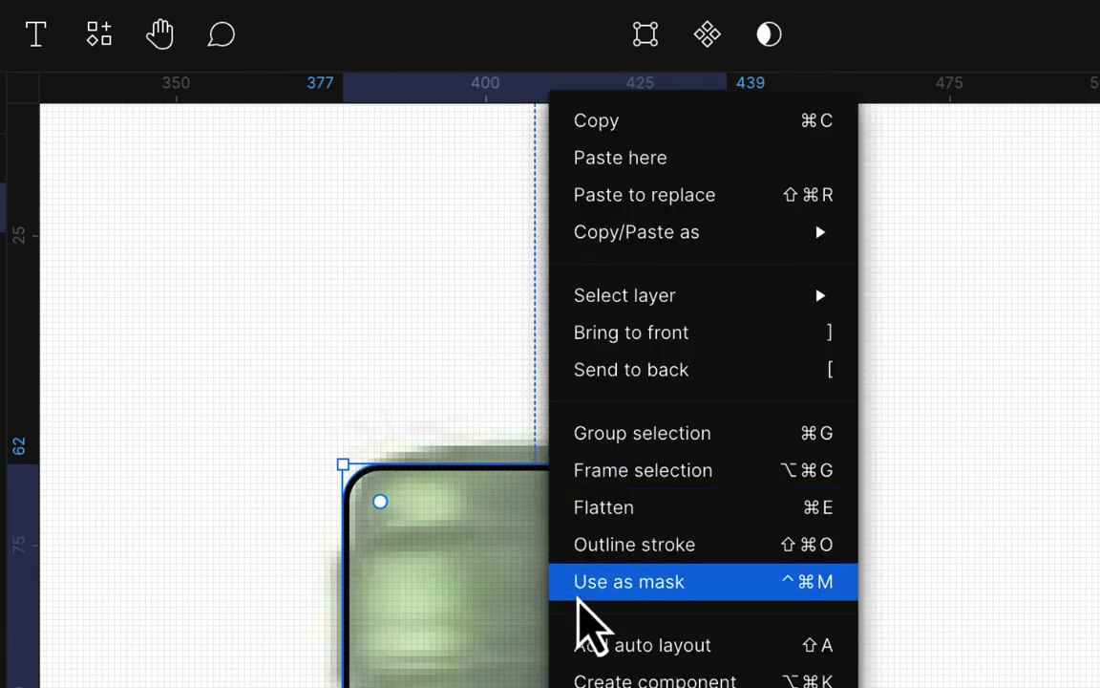
{"action": "left_click", "coordinate": [618, 506]}
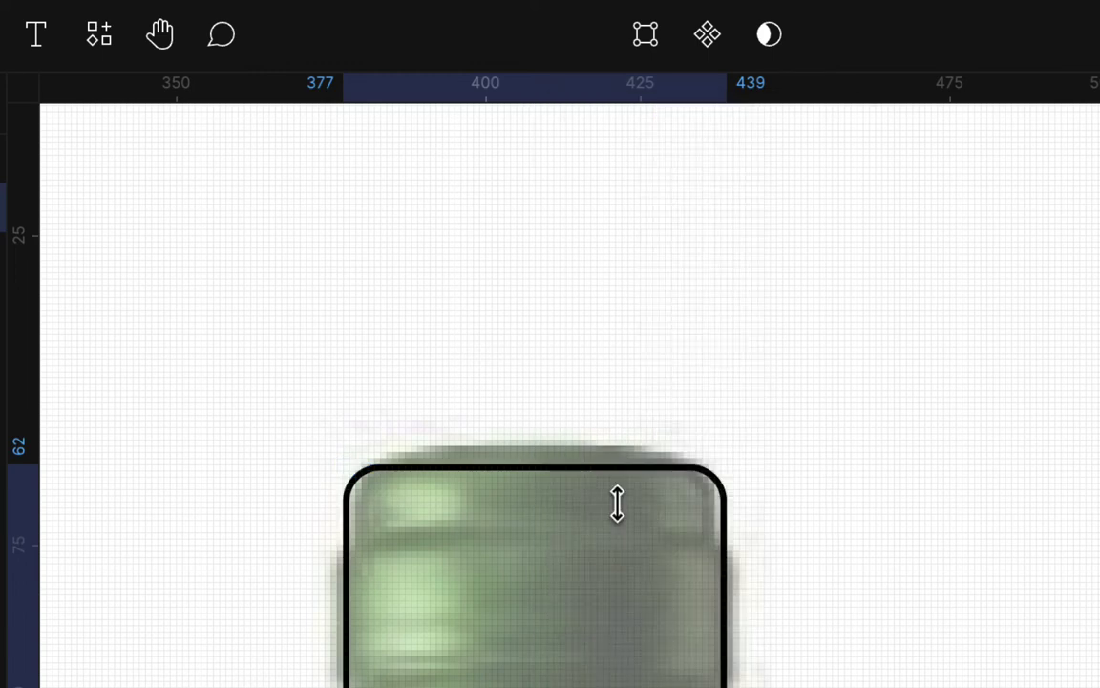
{"action": "left_click", "coordinate": [617, 507]}
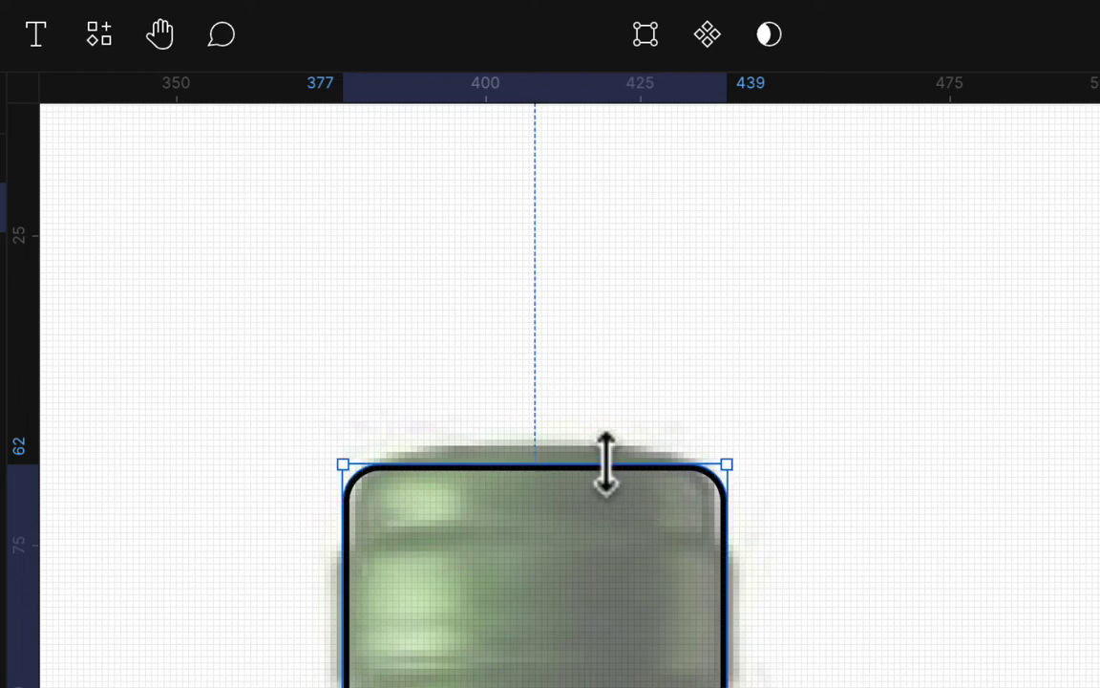
Add a midpoint to the neck's top edge, raise it to Y 58 and bend it into a smooth arch
{"action": "left_click", "coordinate": [647, 48]}
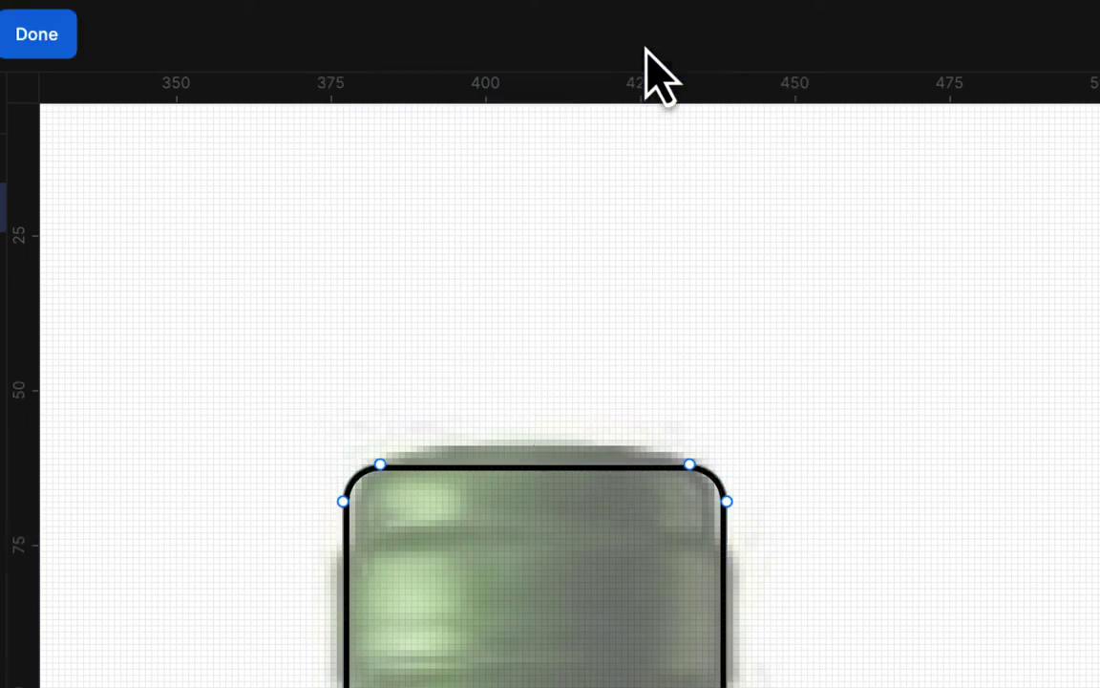
{"action": "left_click", "coordinate": [535, 466]}
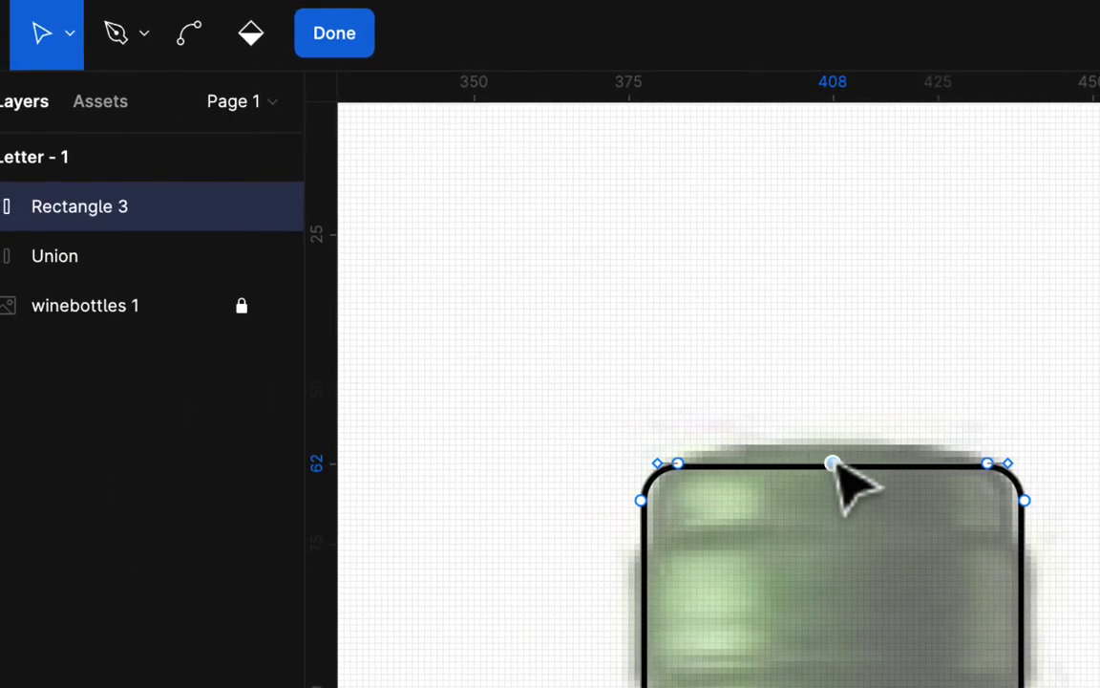
{"action": "left_click_drag", "start_coordinate": [837, 466], "coordinate": [835, 449]}
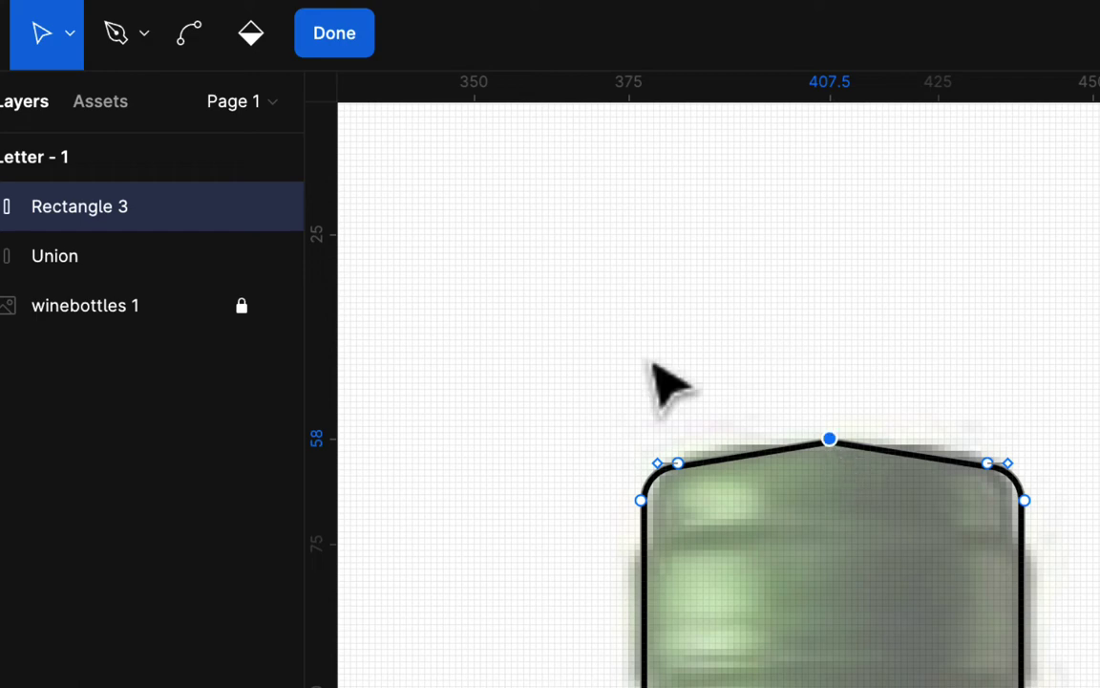
{"action": "left_click", "coordinate": [191, 33]}
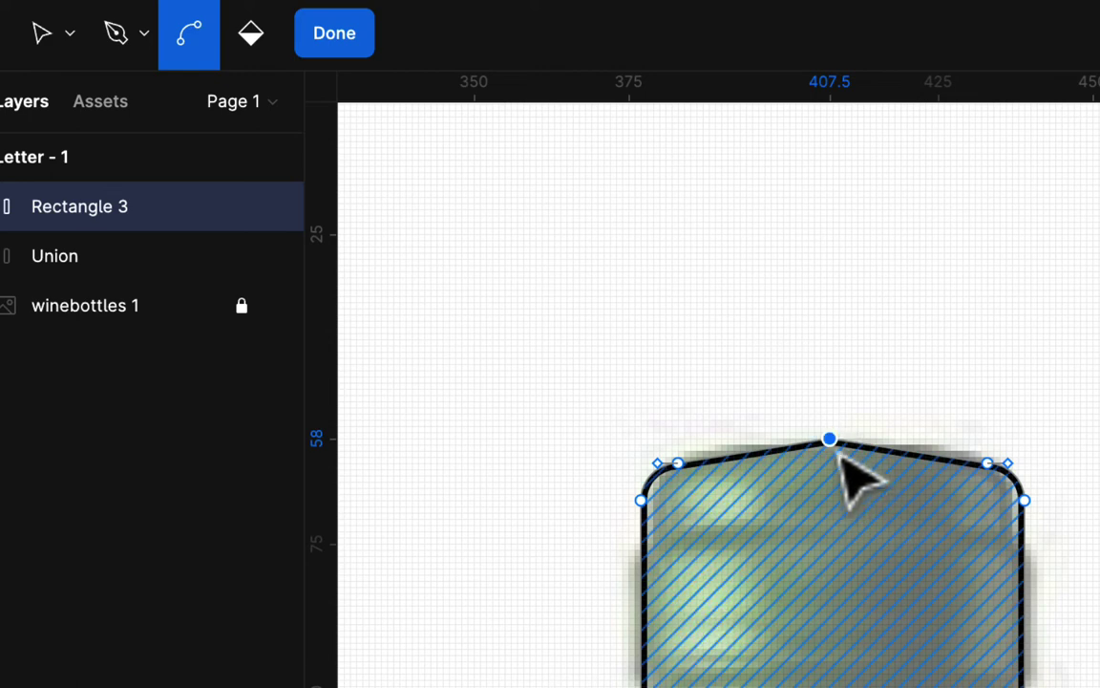
{"action": "left_click_drag", "start_coordinate": [838, 444], "coordinate": [972, 457]}
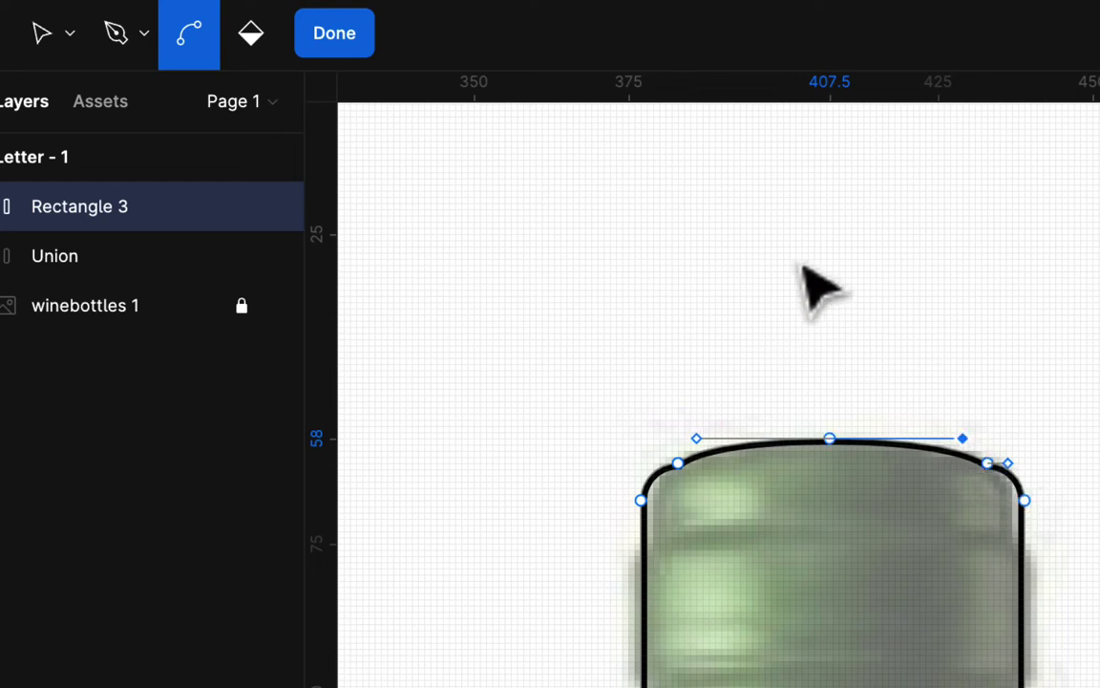
Delete and heal the corner points at X 383 and X 433 on either side of the neck's top midpoint
{"action": "left_click", "coordinate": [39, 28]}
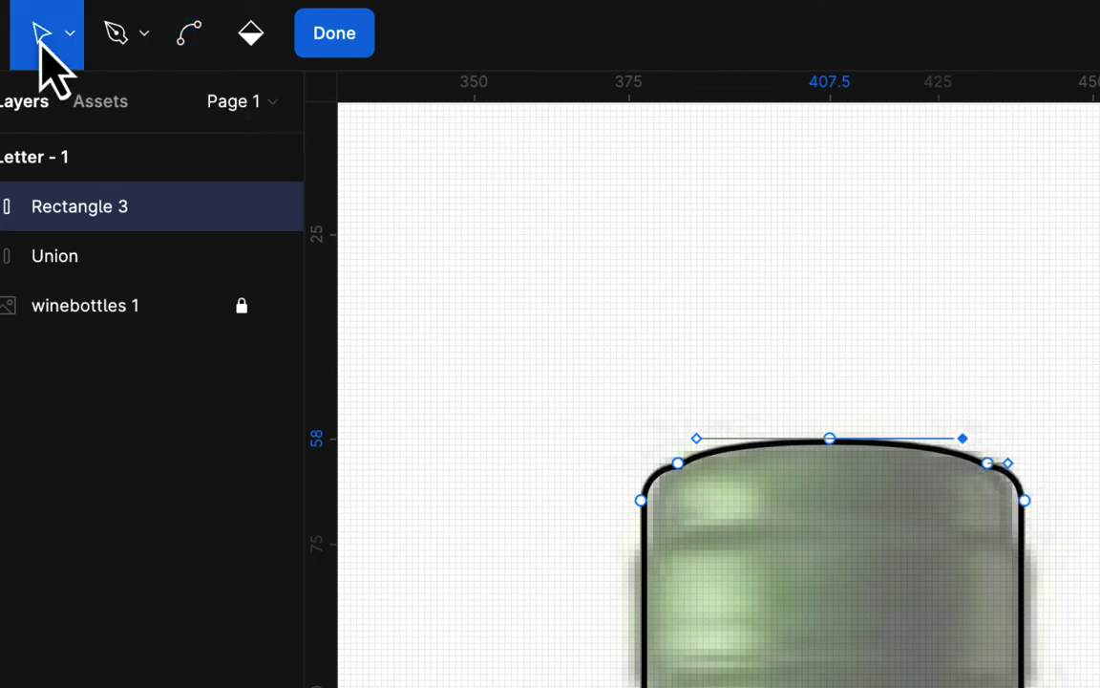
{"action": "left_click", "coordinate": [678, 464]}
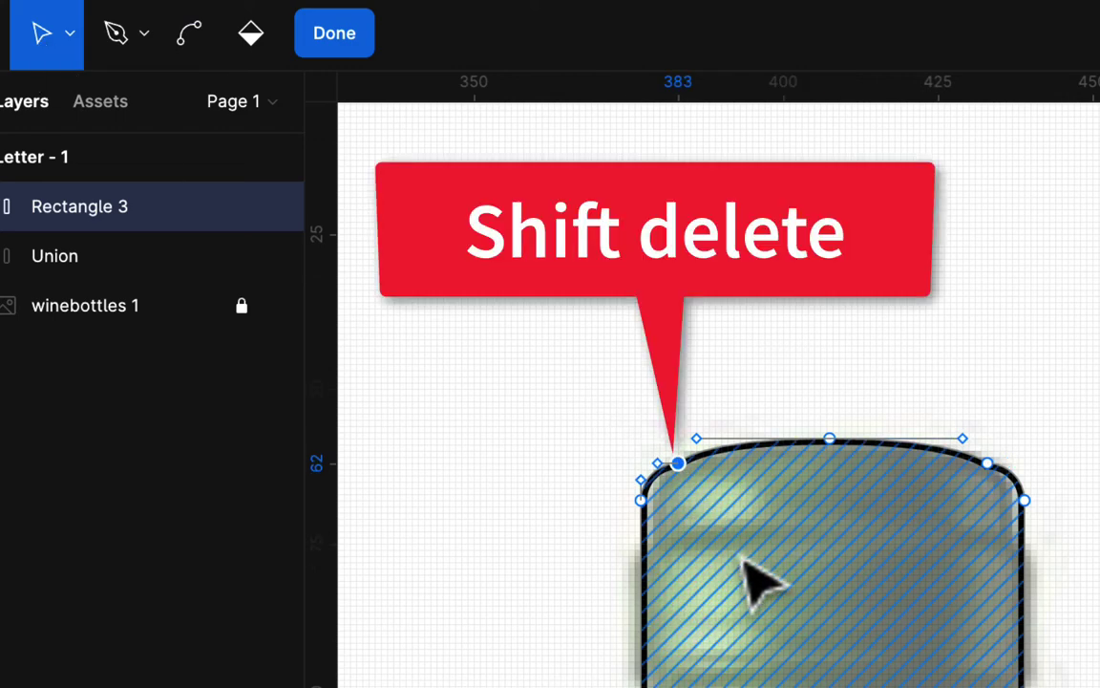
{"action": "key", "text": "shift+Delete"}
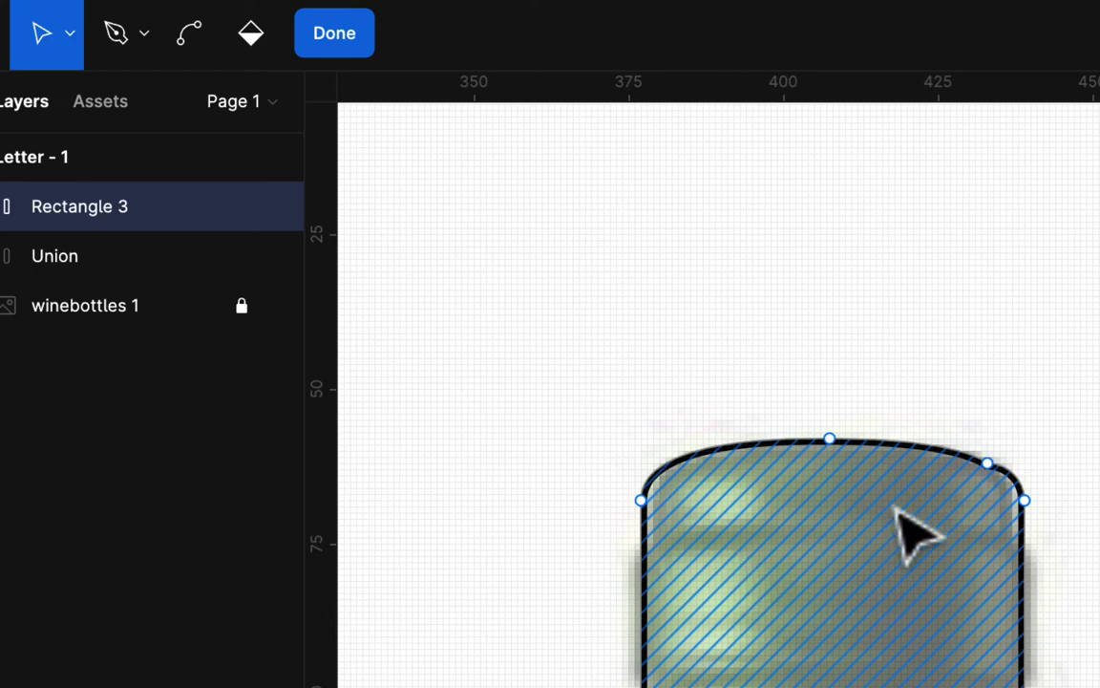
{"action": "left_click", "coordinate": [987, 464]}
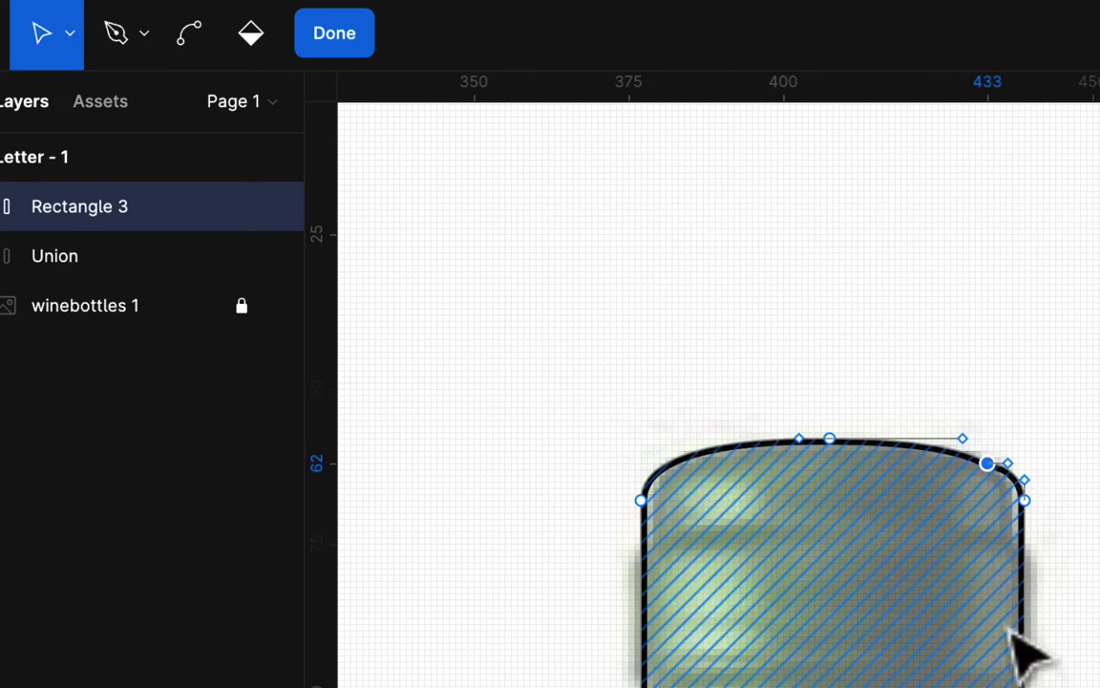
{"action": "key", "text": "shift+Delete"}
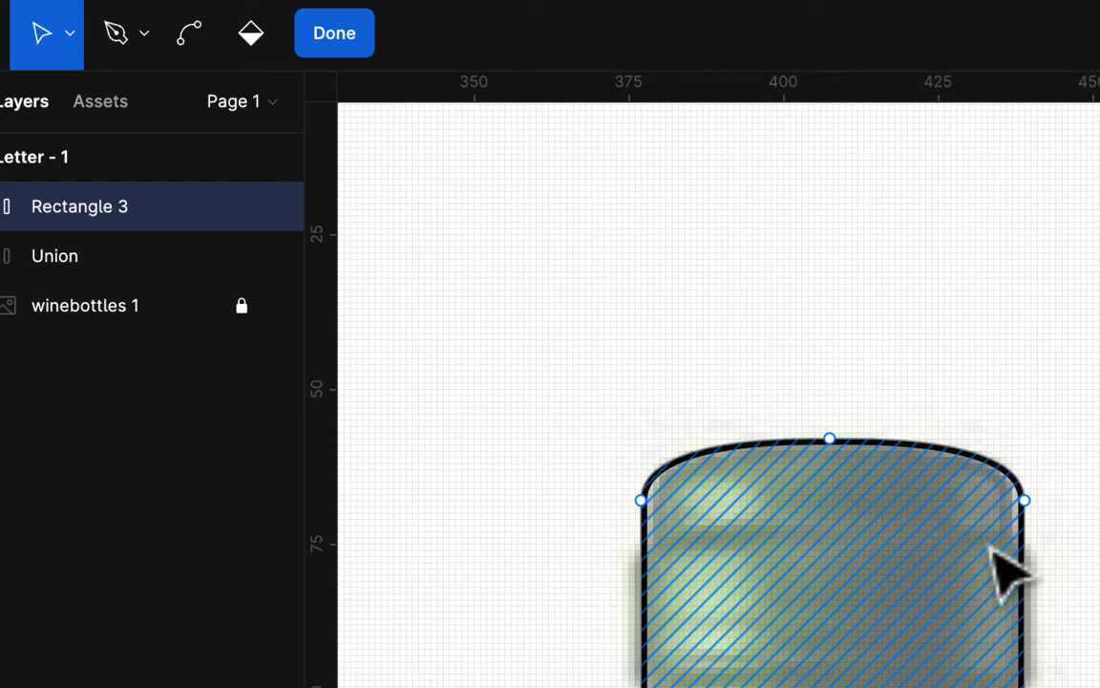
Add a point on the neck's left edge at Y 233 with the Pen tool, just above the shoulder
{"action": "scroll", "coordinate": [1006, 570], "scroll_direction": "down", "scroll_amount": 5}
{"action": "scroll", "coordinate": [1007, 570], "scroll_direction": "right", "scroll_amount": 1}
{"action": "scroll", "coordinate": [1007, 570], "scroll_direction": "down", "scroll_amount": 10}
{"action": "scroll", "coordinate": [1006, 570], "scroll_direction": "right", "scroll_amount": 1}
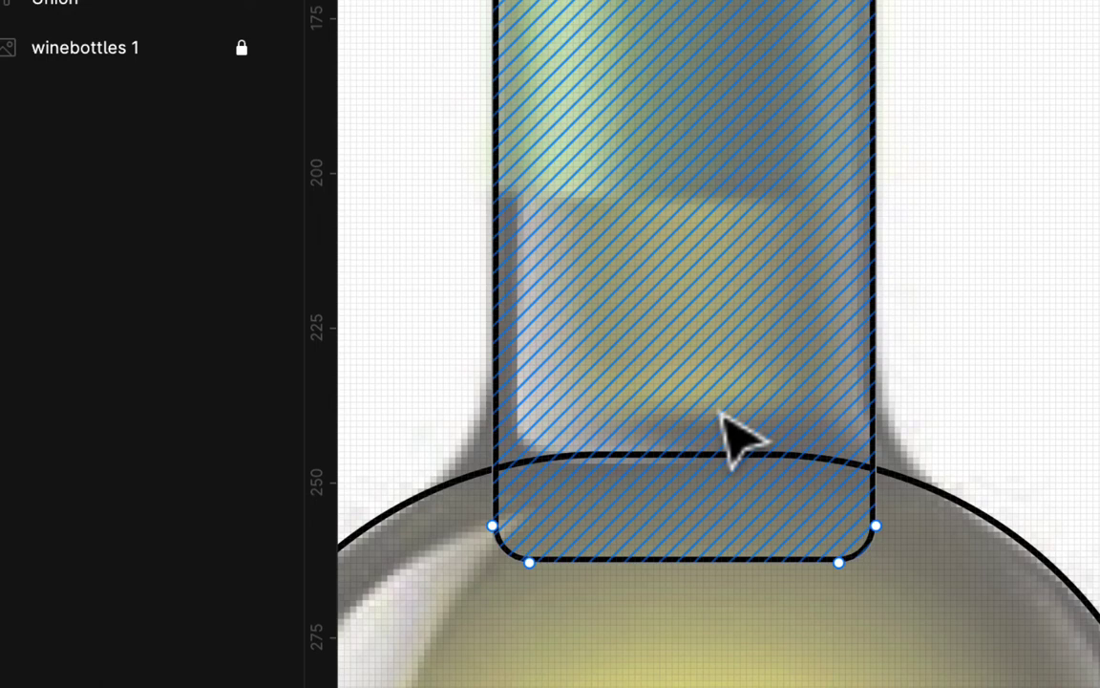
{"action": "scroll", "coordinate": [757, 399], "scroll_direction": "left", "scroll_amount": 3}
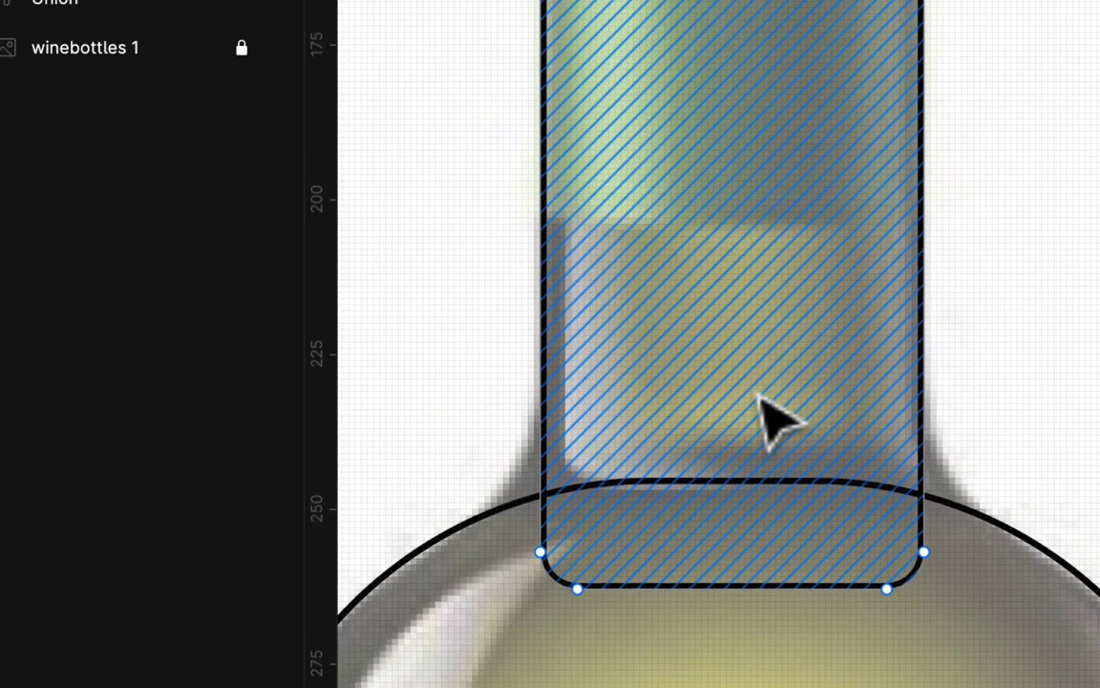
{"action": "scroll", "coordinate": [750, 400], "scroll_direction": "left", "scroll_amount": 6}
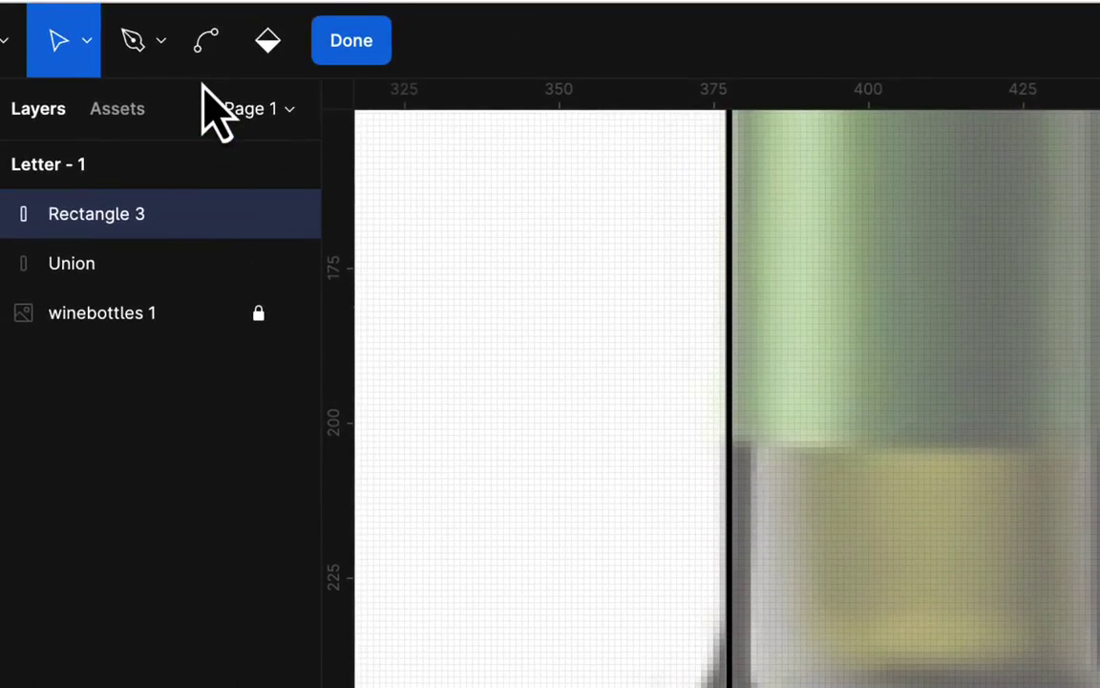
{"action": "left_click", "coordinate": [135, 43]}
{"action": "left_click", "coordinate": [726, 190]}
{"action": "left_click", "coordinate": [726, 626]}
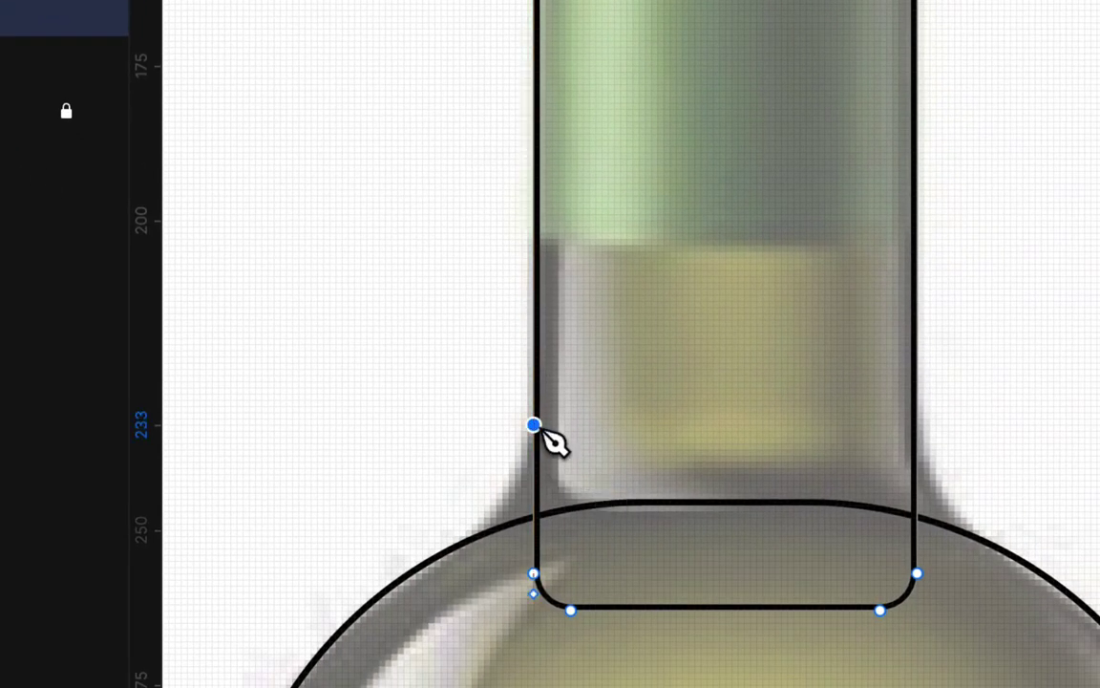
{"action": "left_click", "coordinate": [533, 424]}
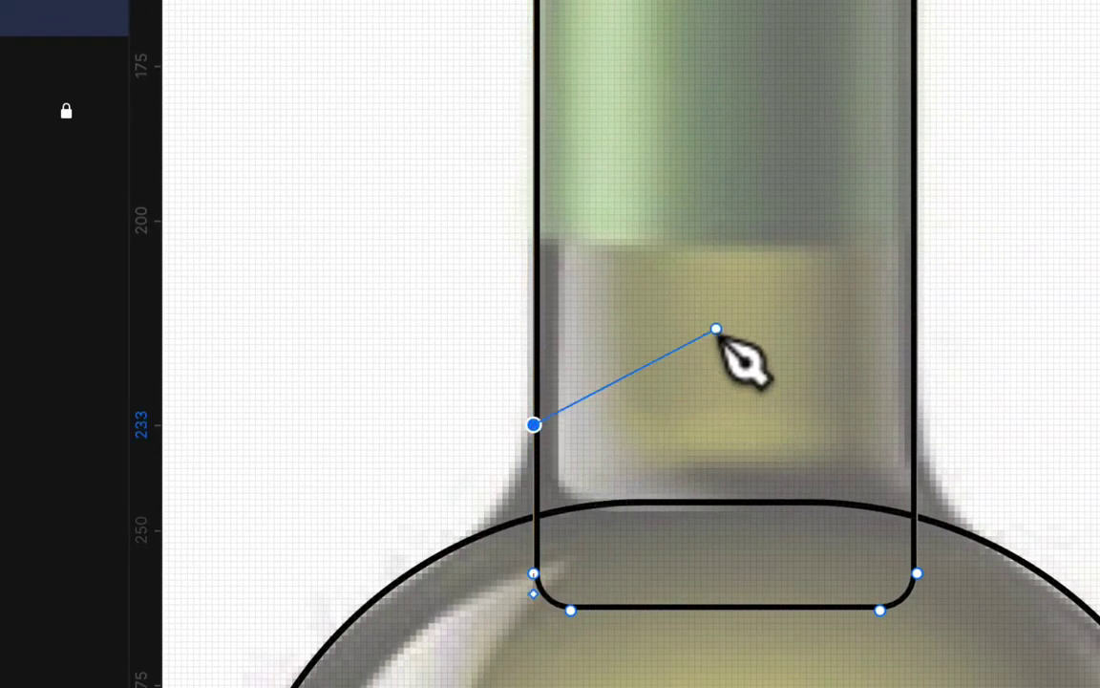
{"action": "key", "text": "Escape"}
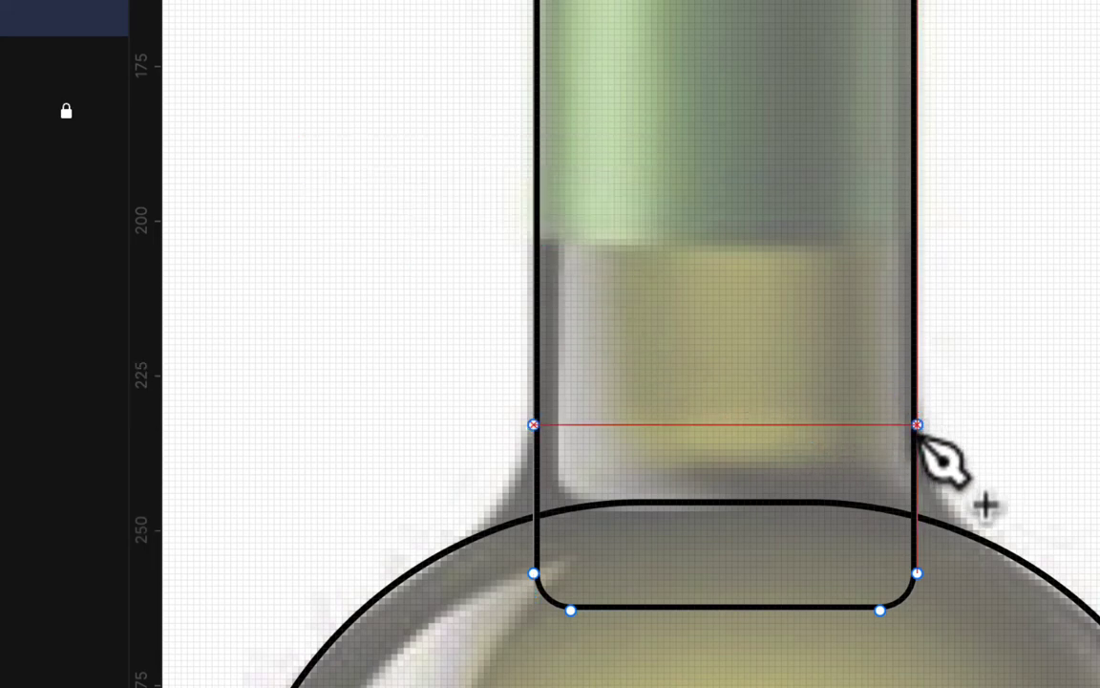
Add a matching point on the neck's right edge at Y 233, level with the left one
{"action": "left_click", "coordinate": [911, 418]}
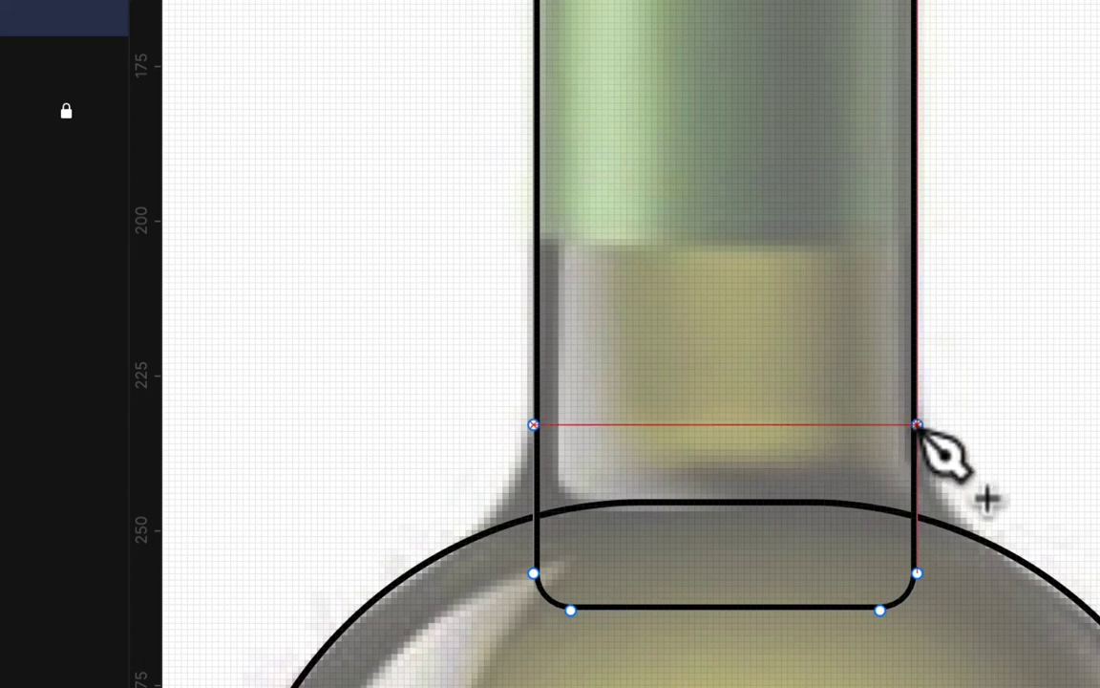
{"action": "left_click", "coordinate": [917, 424]}
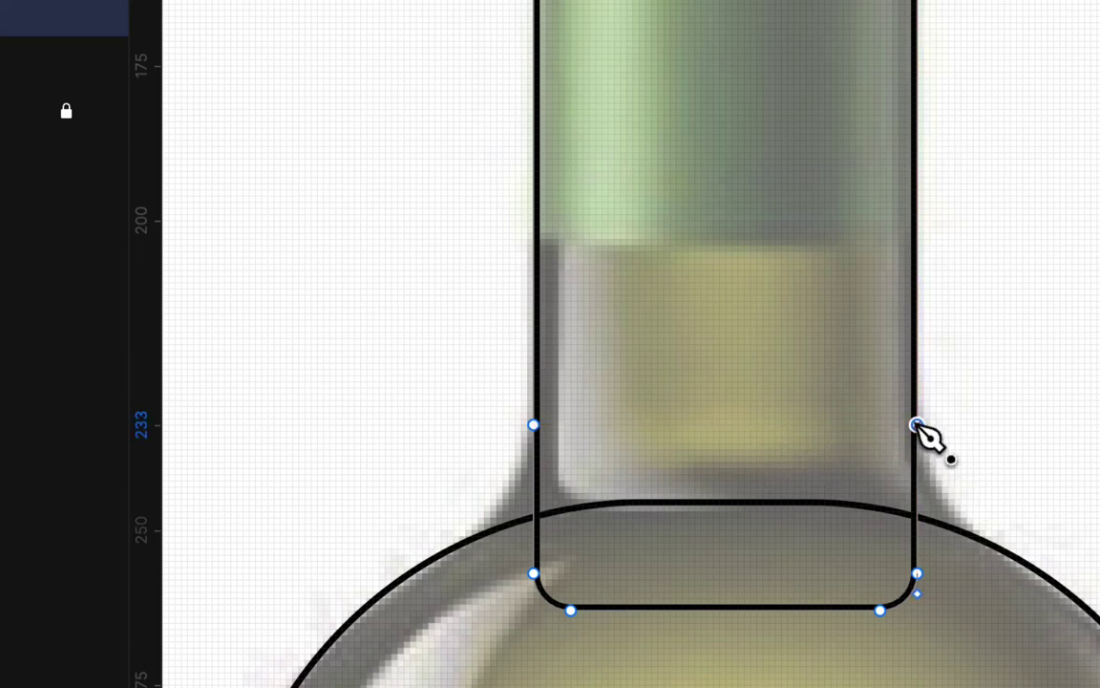
{"action": "left_click_drag", "start_coordinate": [917, 424], "coordinate": [1056, 304]}
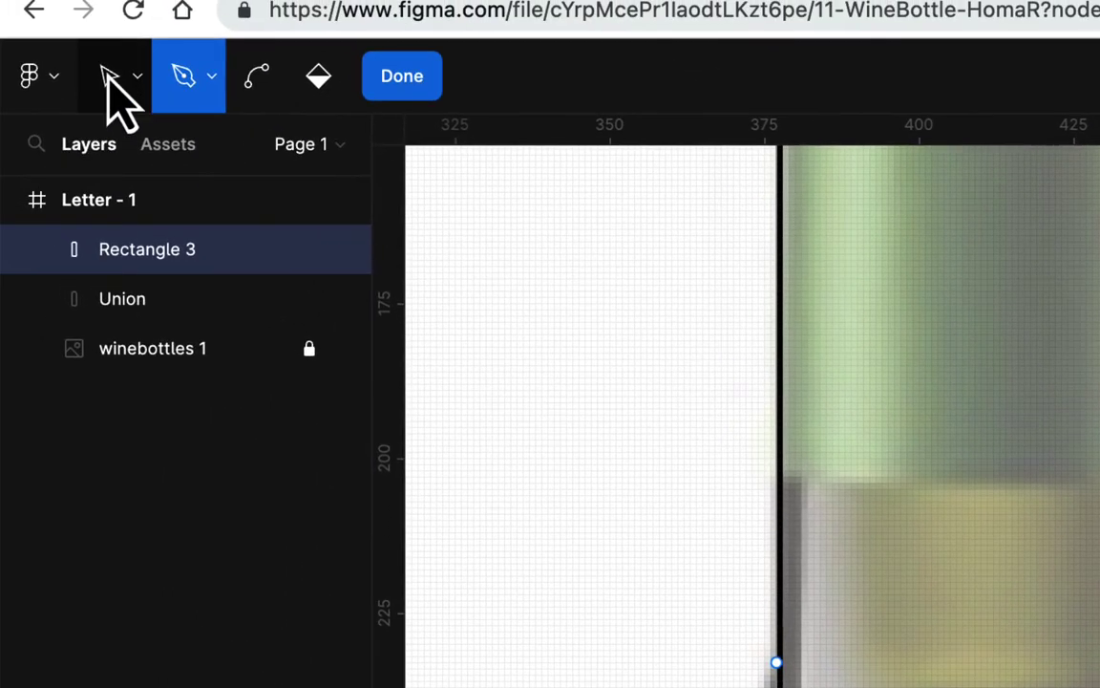
Move the neck's lower-left and lower-right side points outward into the shoulders, down to Y 258.5
{"action": "left_click", "coordinate": [109, 76]}
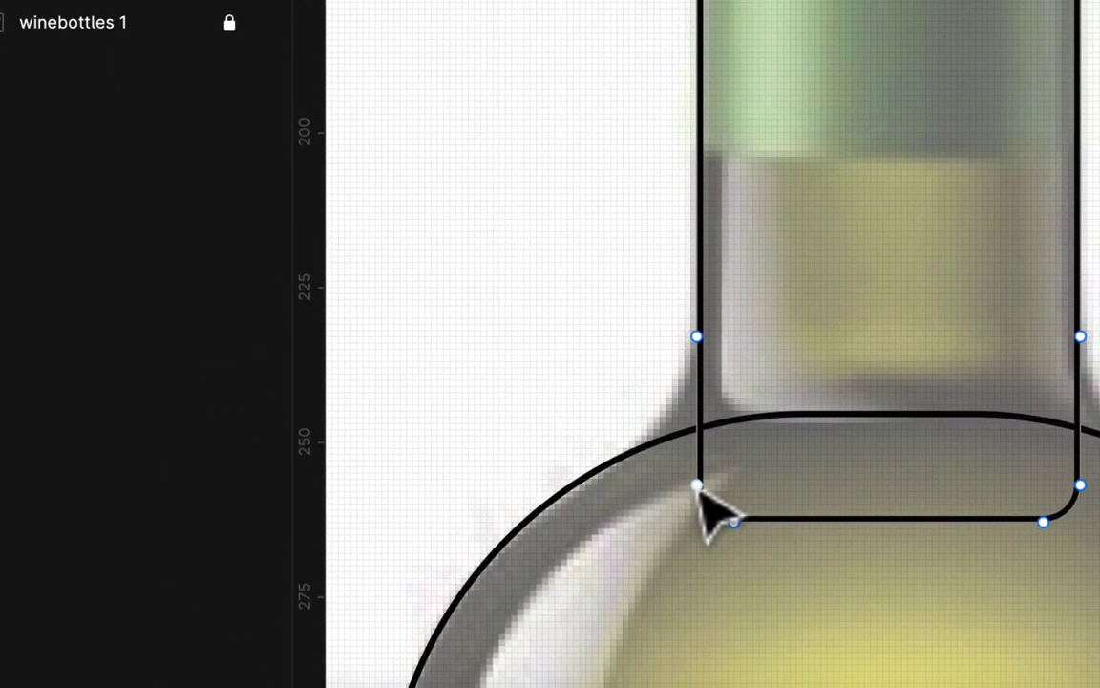
{"action": "left_click_drag", "start_coordinate": [697, 487], "coordinate": [613, 509]}
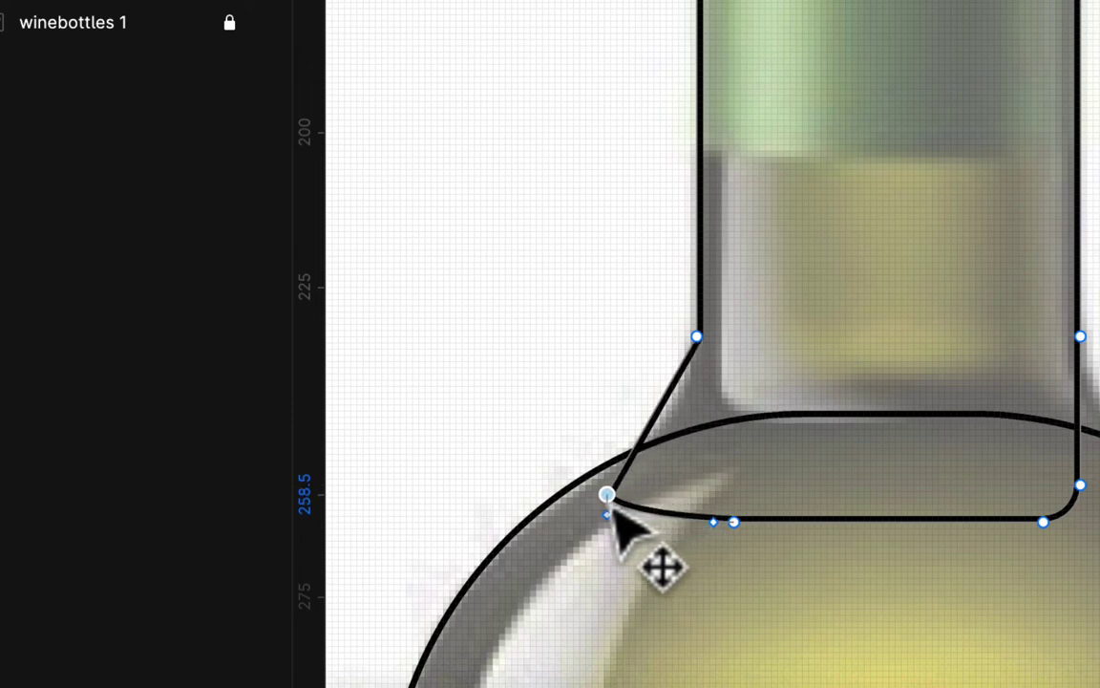
{"action": "left_click", "coordinate": [1081, 485]}
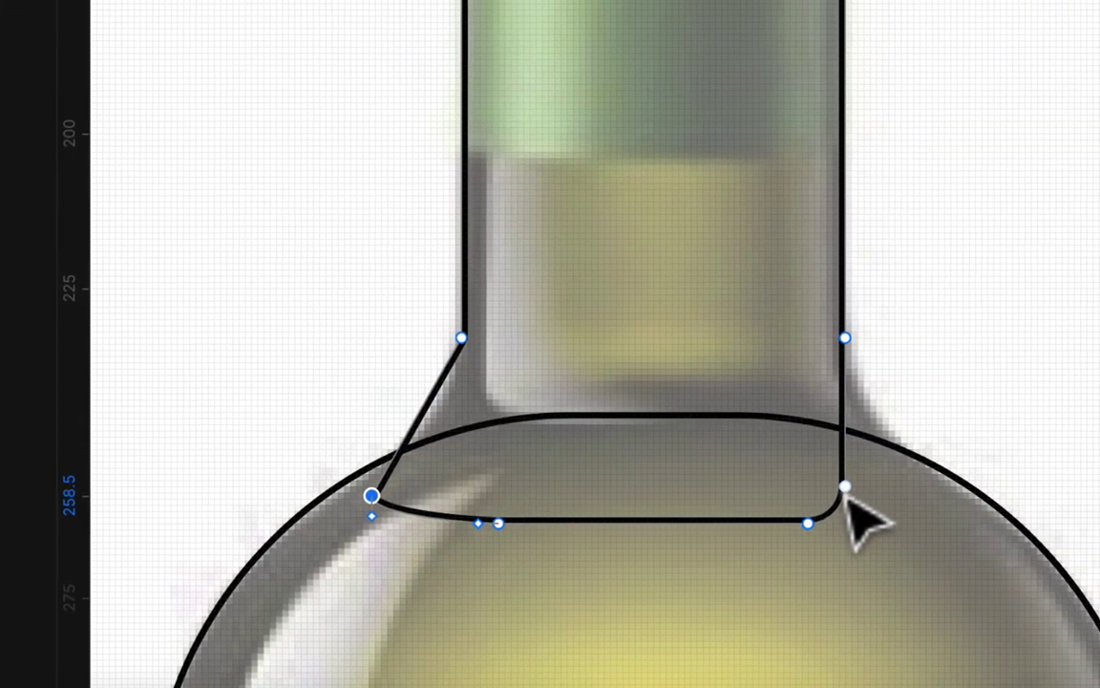
{"action": "left_click_drag", "start_coordinate": [846, 491], "coordinate": [923, 504]}
{"action": "key", "text": "p"}
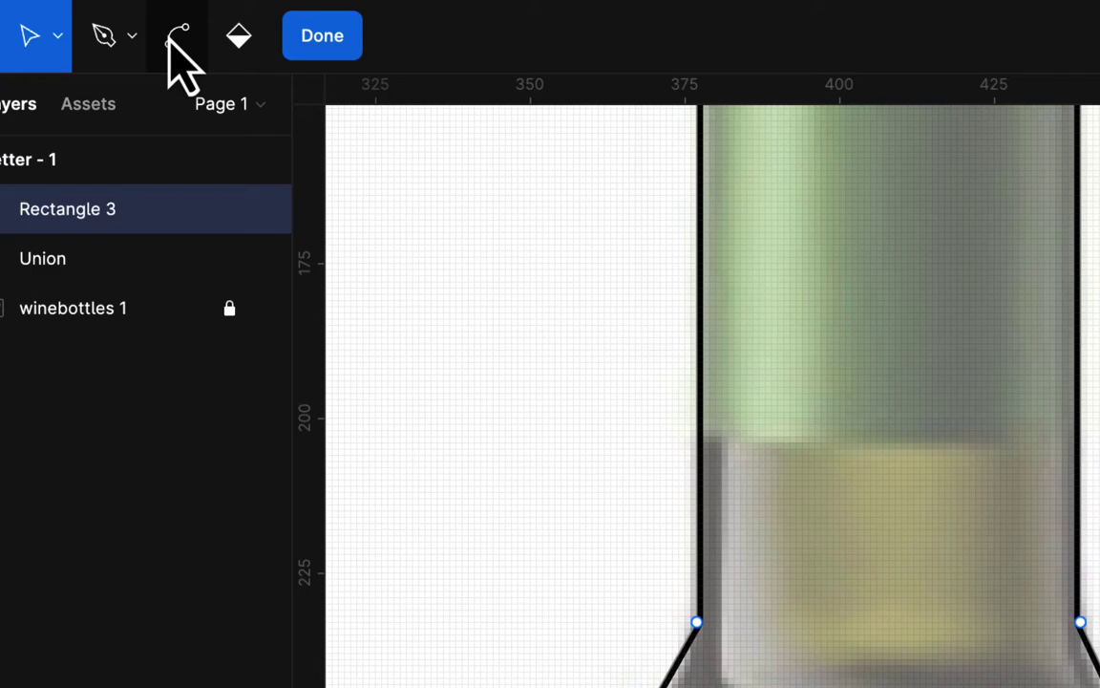
Bend the slanted left edge at the neck's base inward to follow the bottle's curve into the shoulder
{"action": "left_click", "coordinate": [178, 36]}
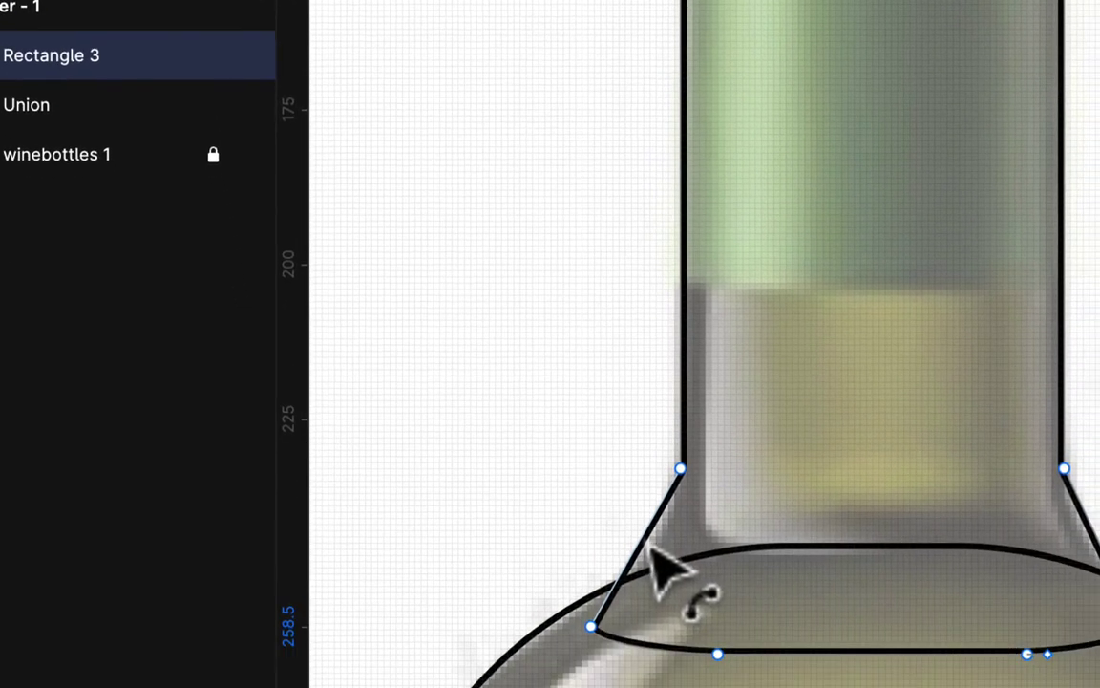
{"action": "left_click", "coordinate": [651, 526]}
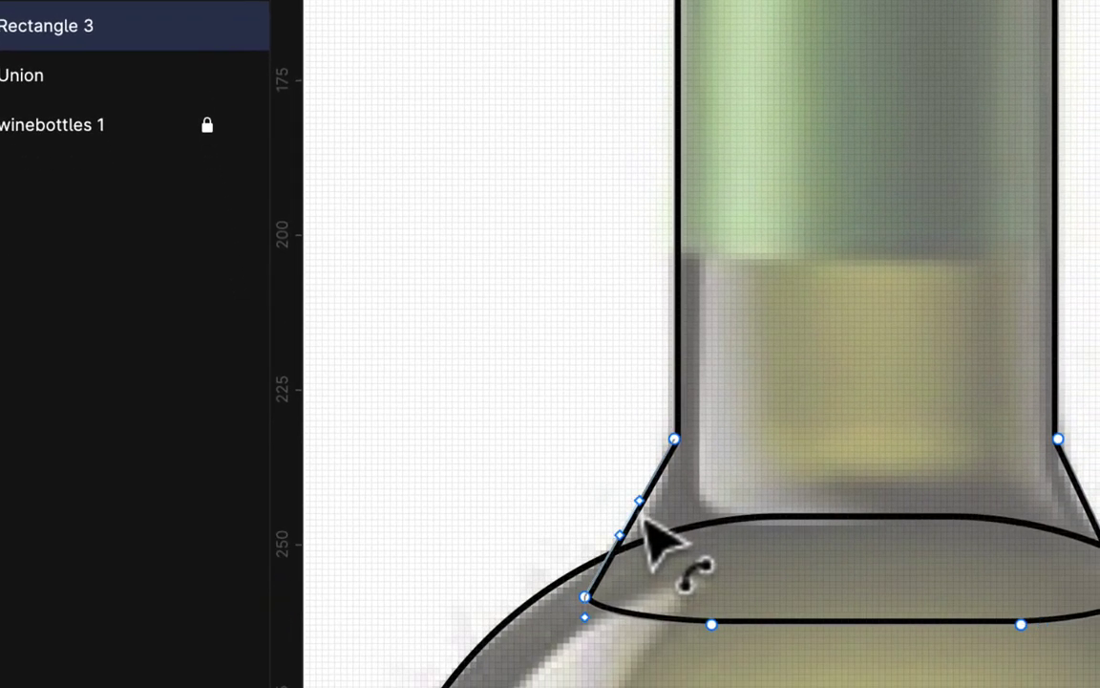
{"action": "mouse_move", "coordinate": [650, 519]}
{"action": "left_mouse_down"}
{"action": "mouse_move", "coordinate": [655, 527]}
{"action": "mouse_move", "coordinate": [652, 516]}
{"action": "left_mouse_up"}
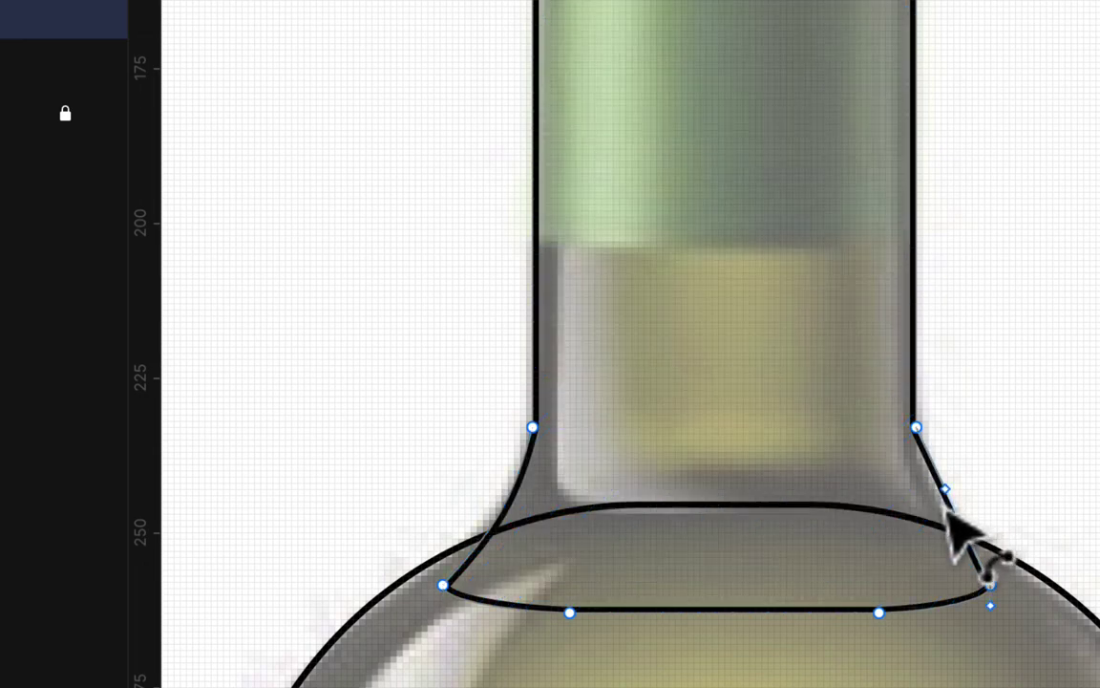
Bend the slanted right edge at the neck's base inward and move the lower-left point up to Y 257
{"action": "left_click_drag", "start_coordinate": [948, 514], "coordinate": [953, 527]}
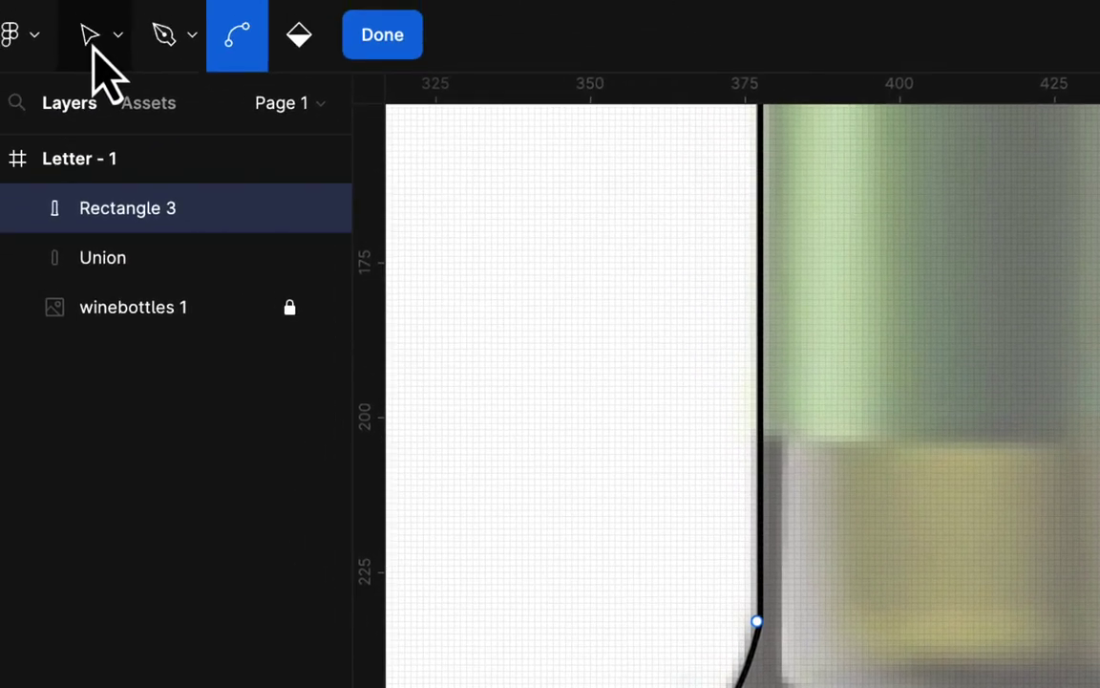
{"action": "left_click", "coordinate": [107, 55]}
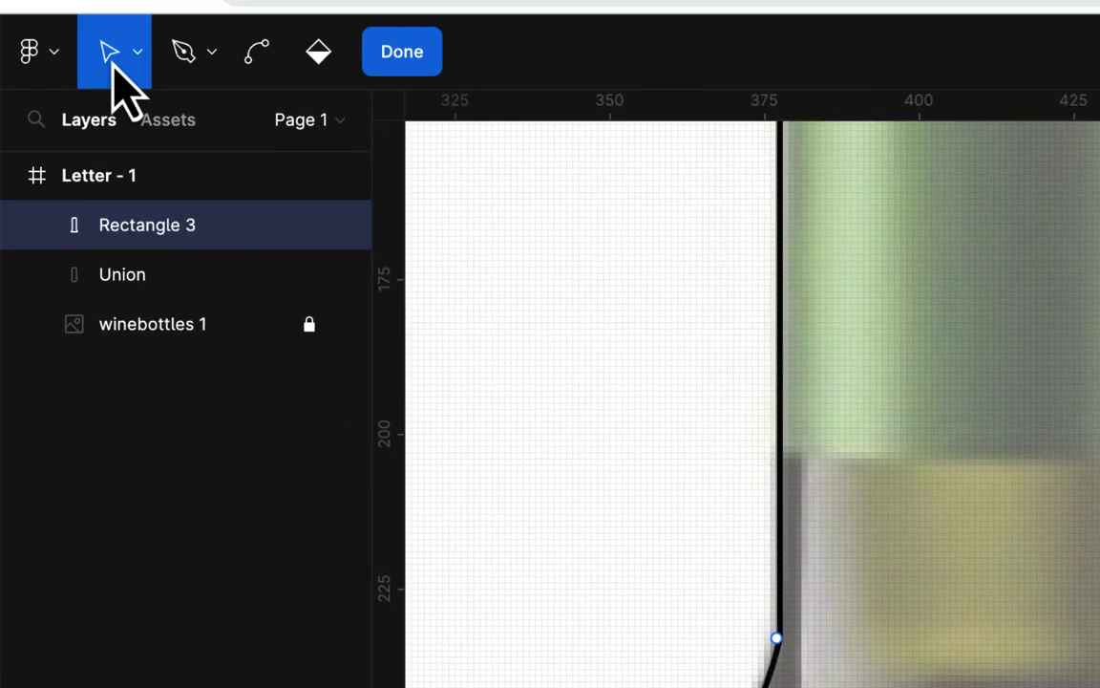
{"action": "left_click", "coordinate": [684, 687]}
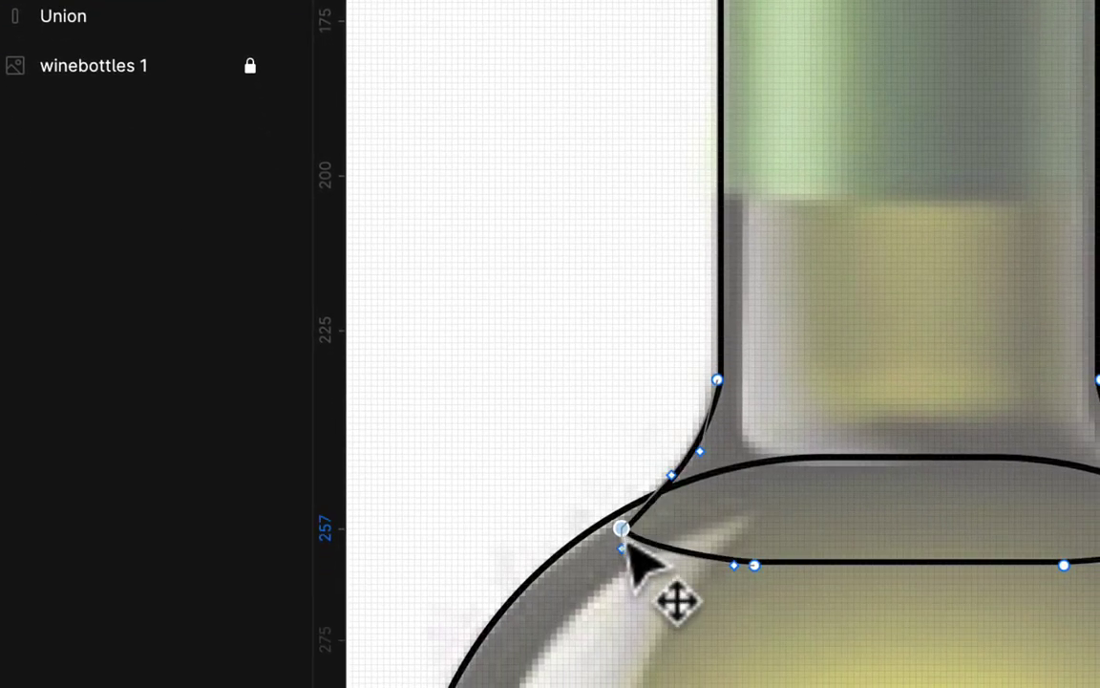
{"action": "left_click_drag", "start_coordinate": [624, 542], "coordinate": [621, 542]}
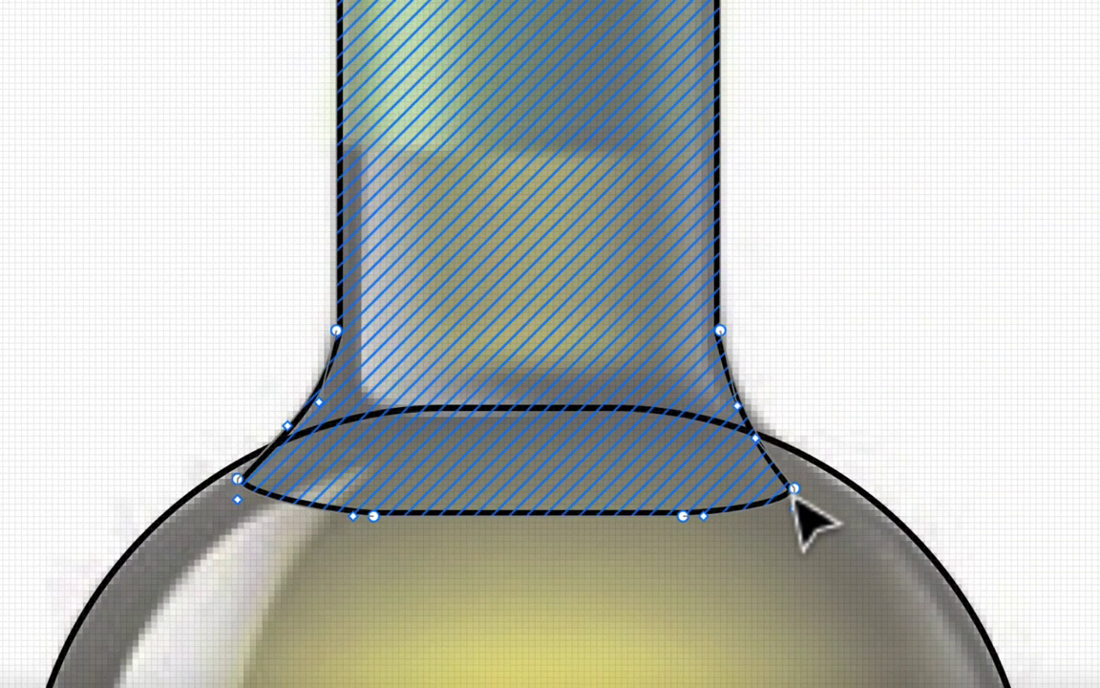
Move only the neck's lower-right point outward to X 453.5, level with the lower-left point, and finish editing the shape
{"action": "left_click_drag", "start_coordinate": [798, 505], "coordinate": [810, 504]}
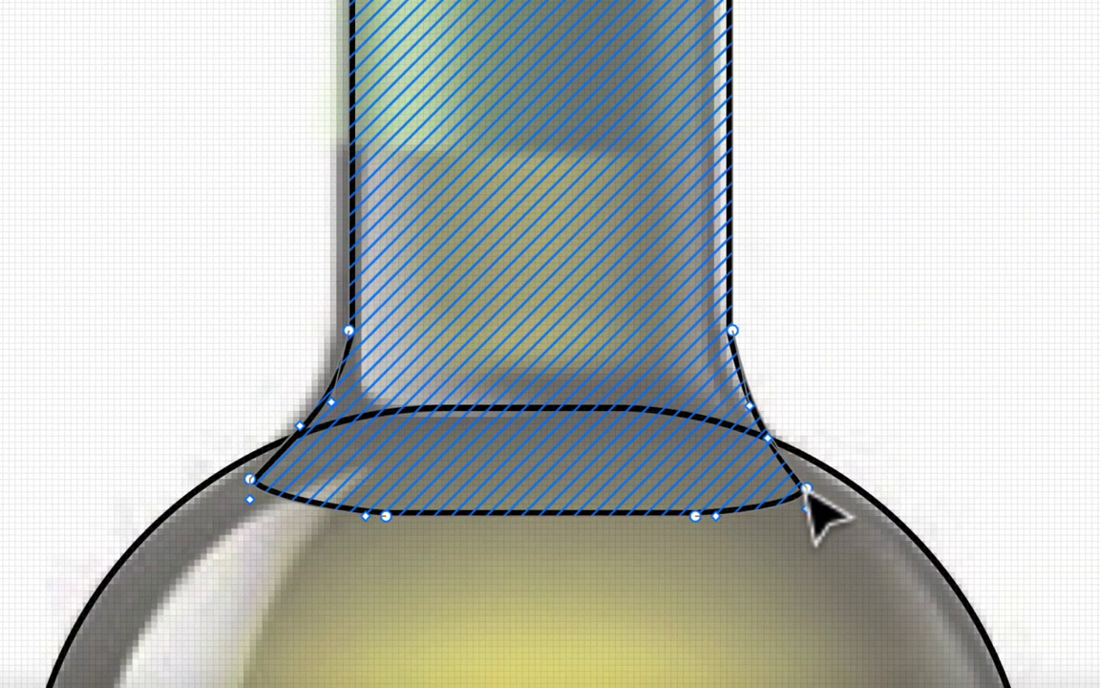
{"action": "key", "text": "ctrl+z"}
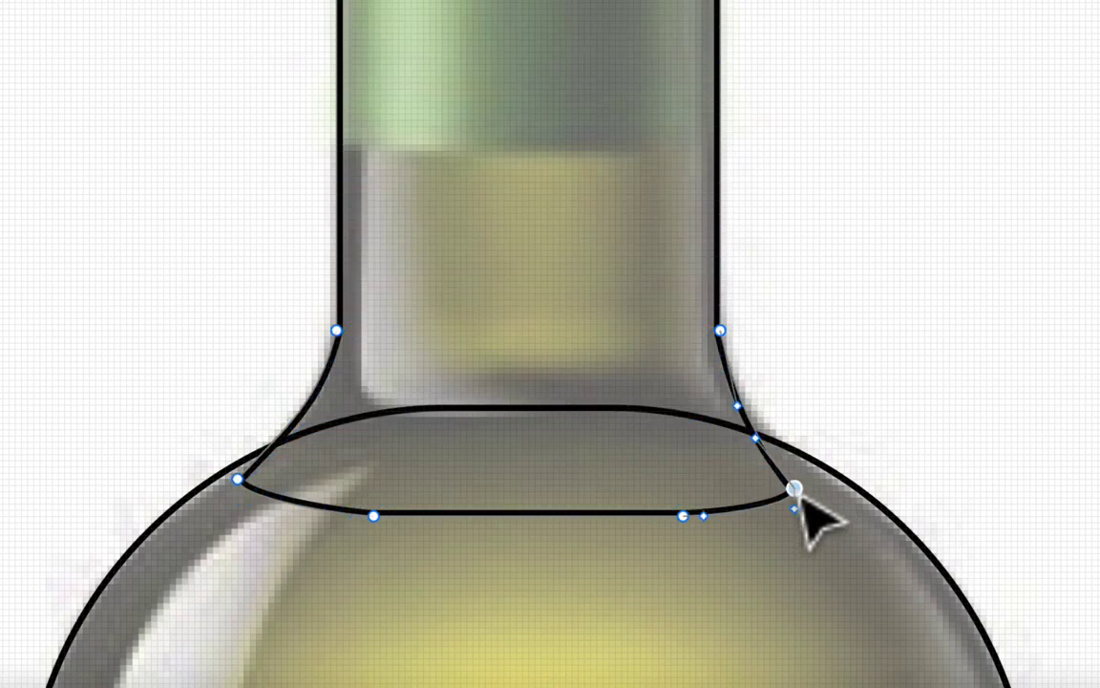
{"action": "left_click_drag", "start_coordinate": [799, 499], "coordinate": [820, 494]}
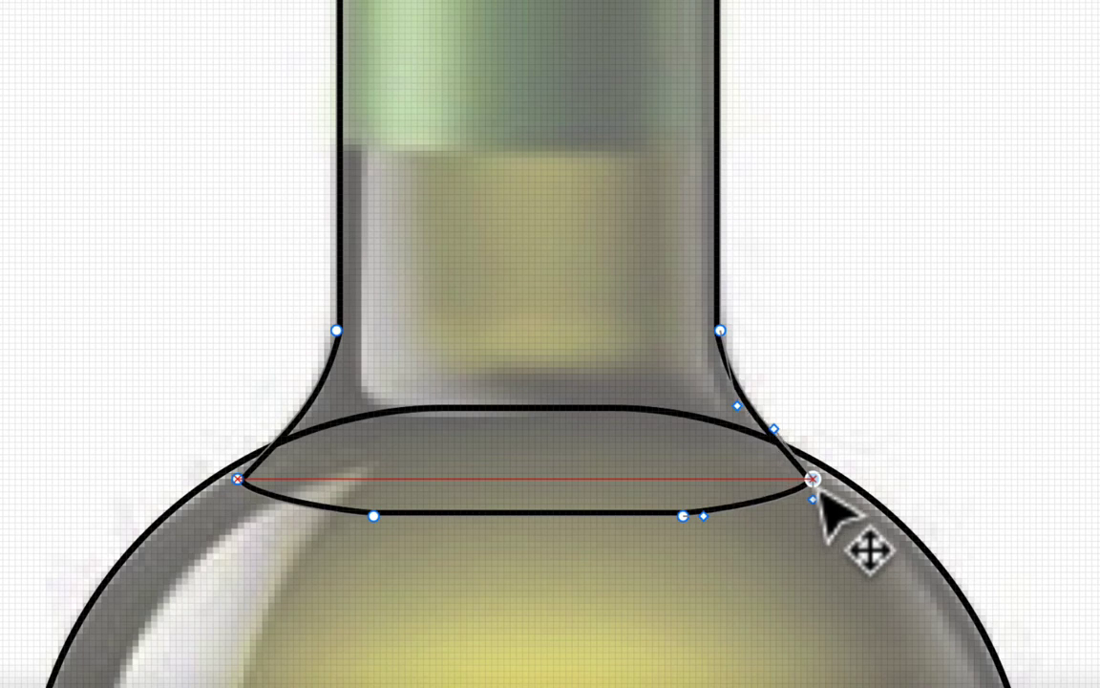
{"action": "left_click_drag", "start_coordinate": [820, 496], "coordinate": [817, 497]}
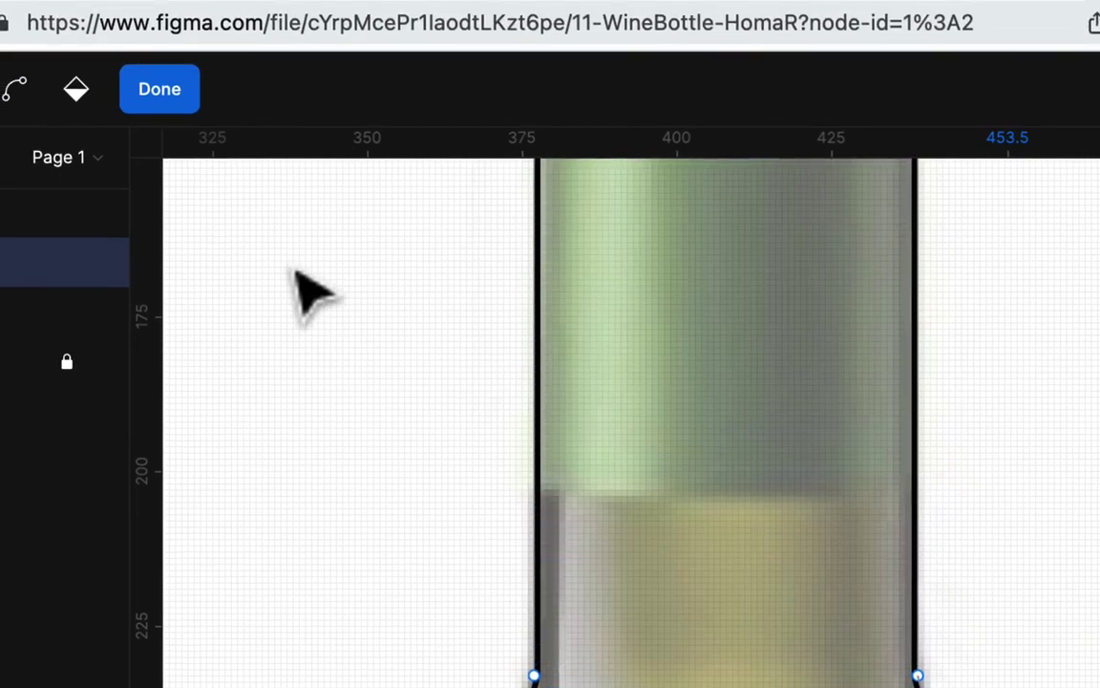
{"action": "left_click", "coordinate": [159, 89]}
Draw a rectangle over the raised band on the bottle's cap and extend its left edge to X 375, making it 66 × 25
{"action": "scroll", "coordinate": [779, 335], "scroll_direction": "down", "scroll_amount": 5}
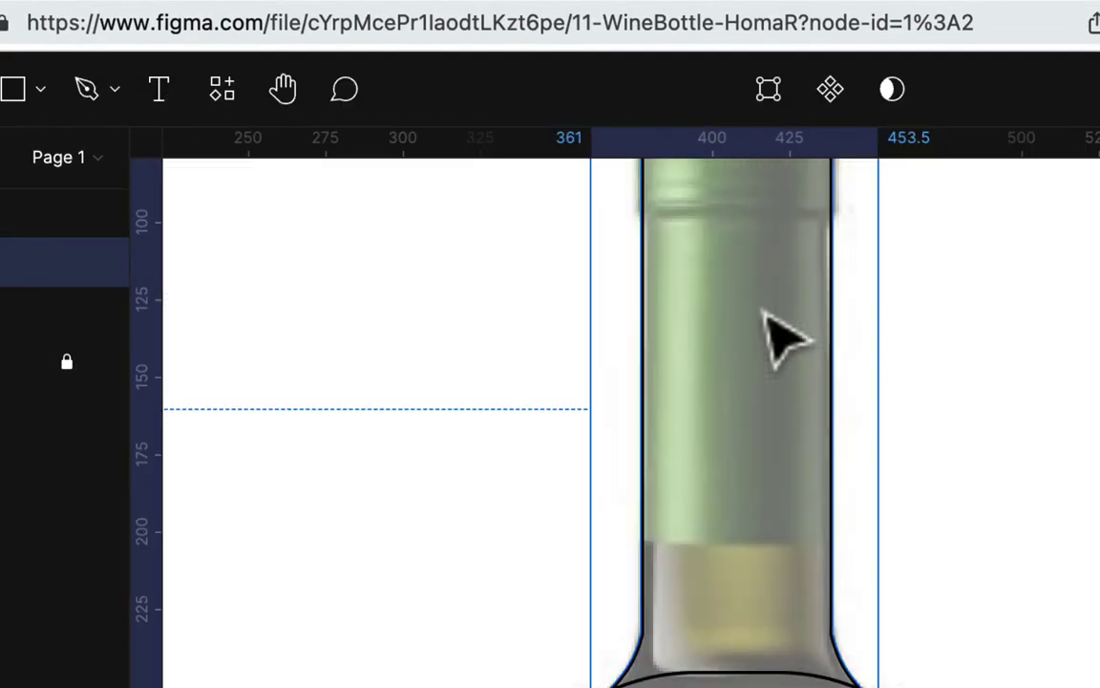
{"action": "scroll", "coordinate": [765, 313], "scroll_direction": "up", "scroll_amount": 3}
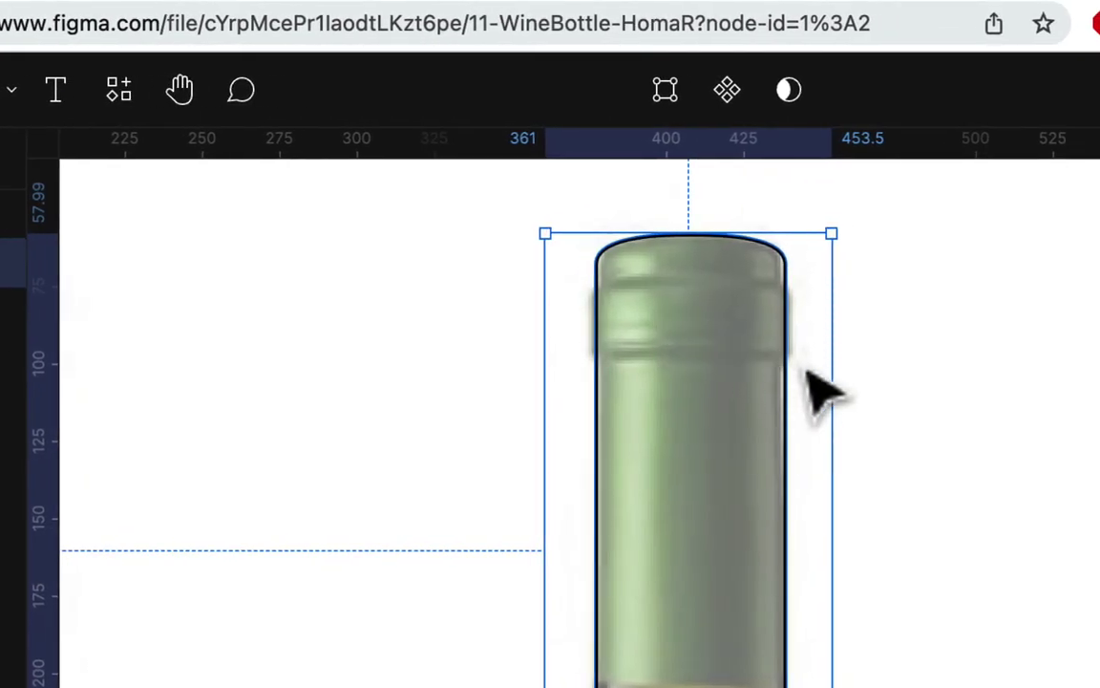
{"action": "scroll", "coordinate": [887, 388], "scroll_direction": "up", "scroll_amount": 3}
{"action": "scroll", "coordinate": [886, 387], "scroll_direction": "right", "scroll_amount": 2}
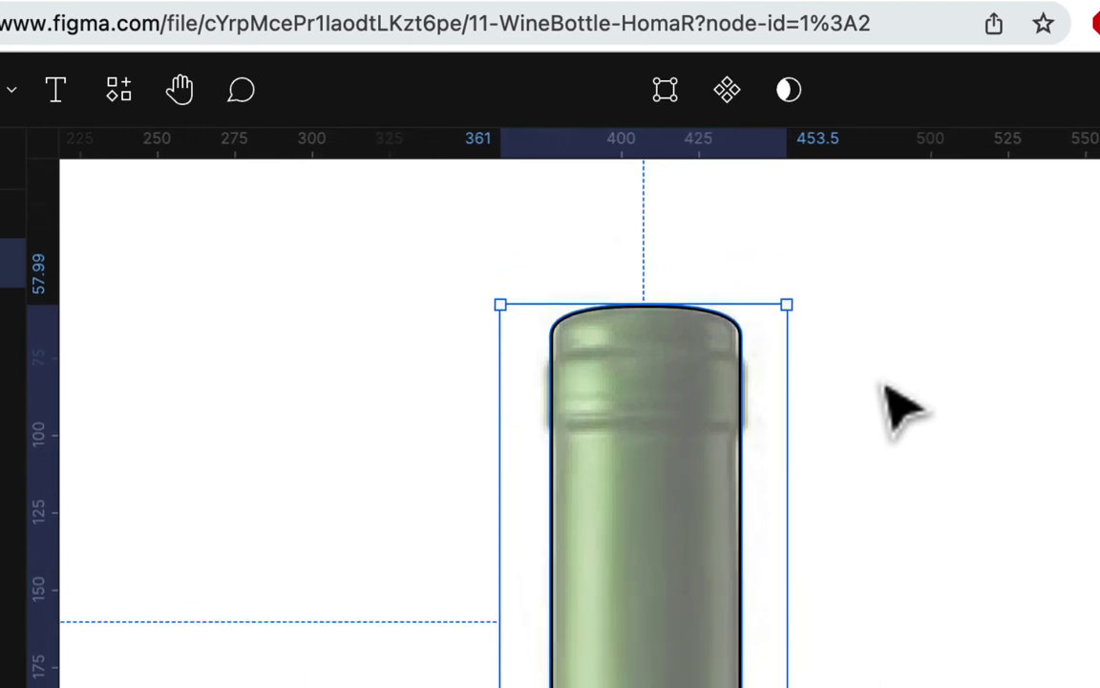
{"action": "scroll", "coordinate": [902, 406], "scroll_direction": "up", "scroll_amount": 5}
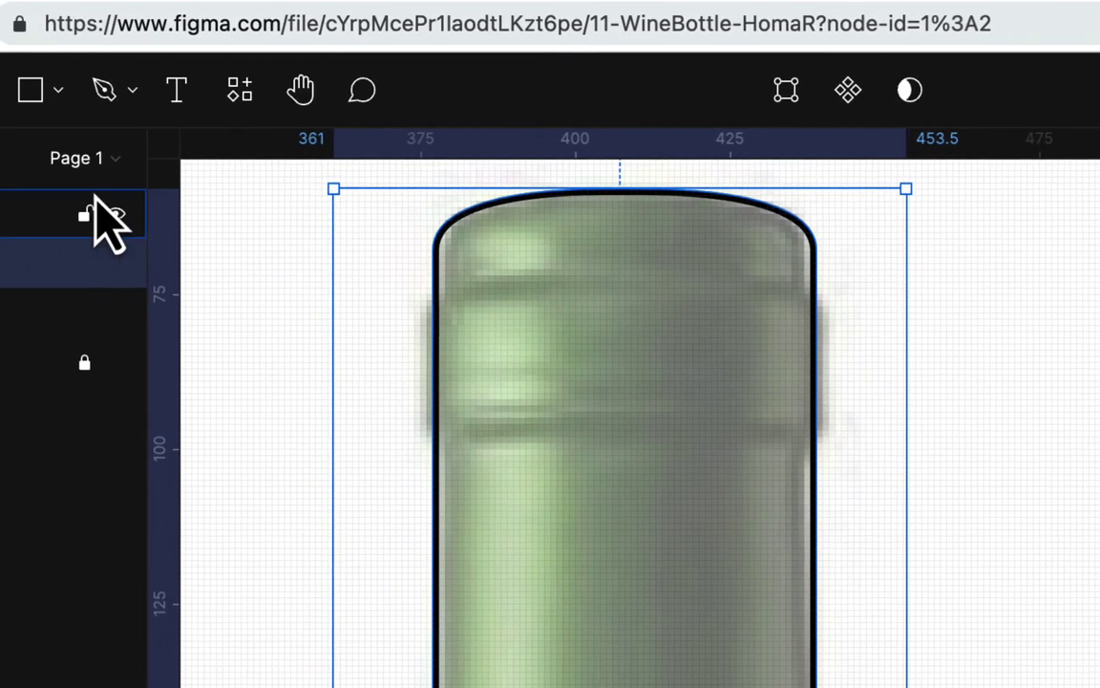
{"action": "left_click", "coordinate": [30, 90]}
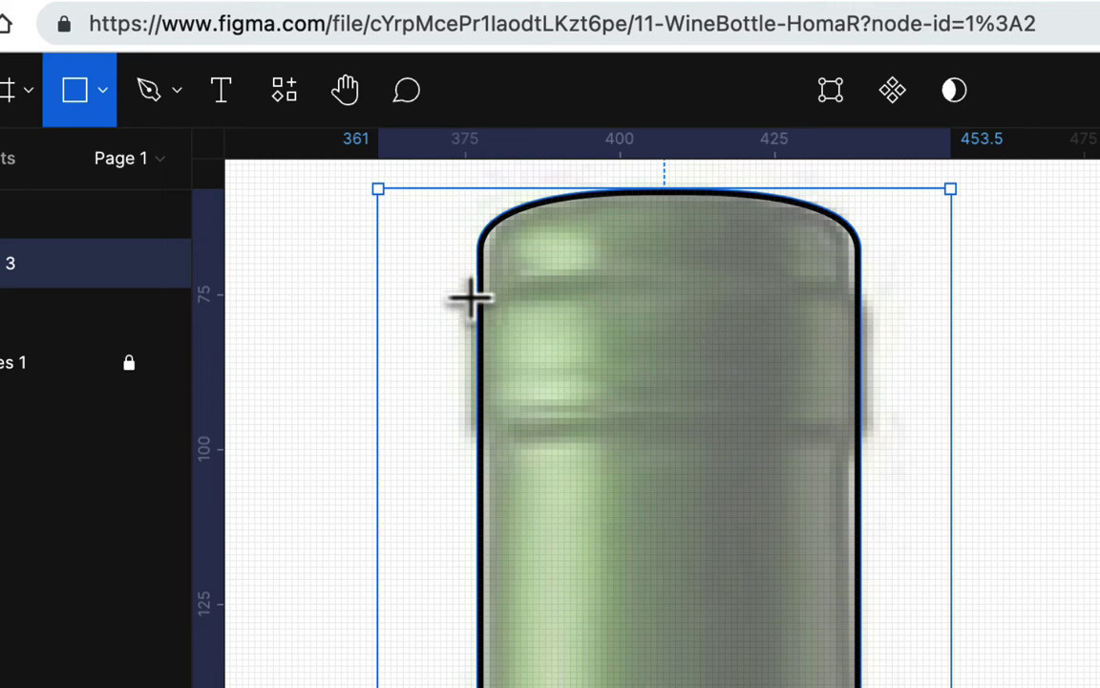
{"action": "left_click_drag", "start_coordinate": [470, 296], "coordinate": [873, 449]}
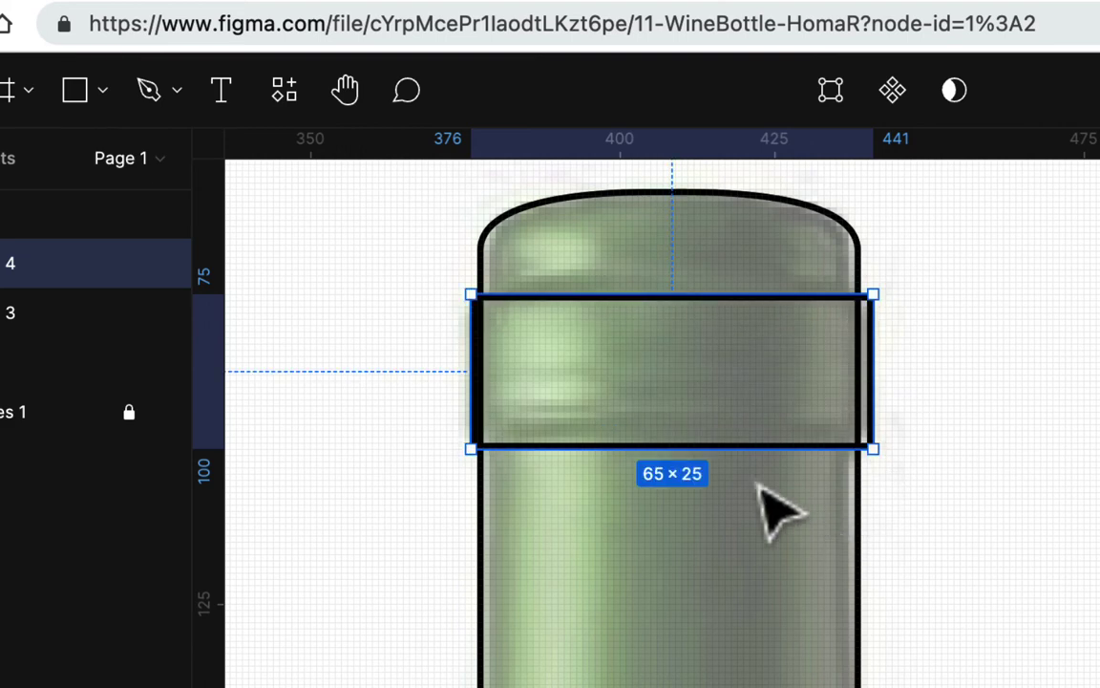
{"action": "left_click_drag", "start_coordinate": [468, 294], "coordinate": [465, 295]}
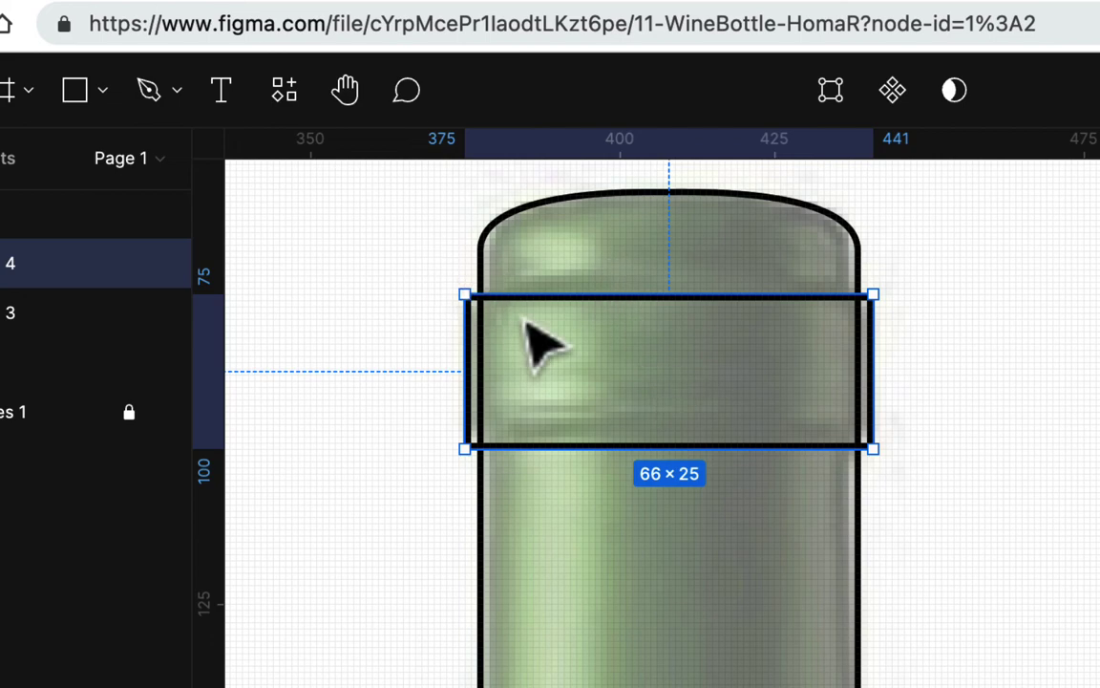
Round all corners of the cap band rectangle to a radius of 4
{"action": "scroll", "coordinate": [540, 344], "scroll_direction": "up", "scroll_amount": 3}
{"action": "scroll", "coordinate": [541, 344], "scroll_direction": "up", "scroll_amount": 2}
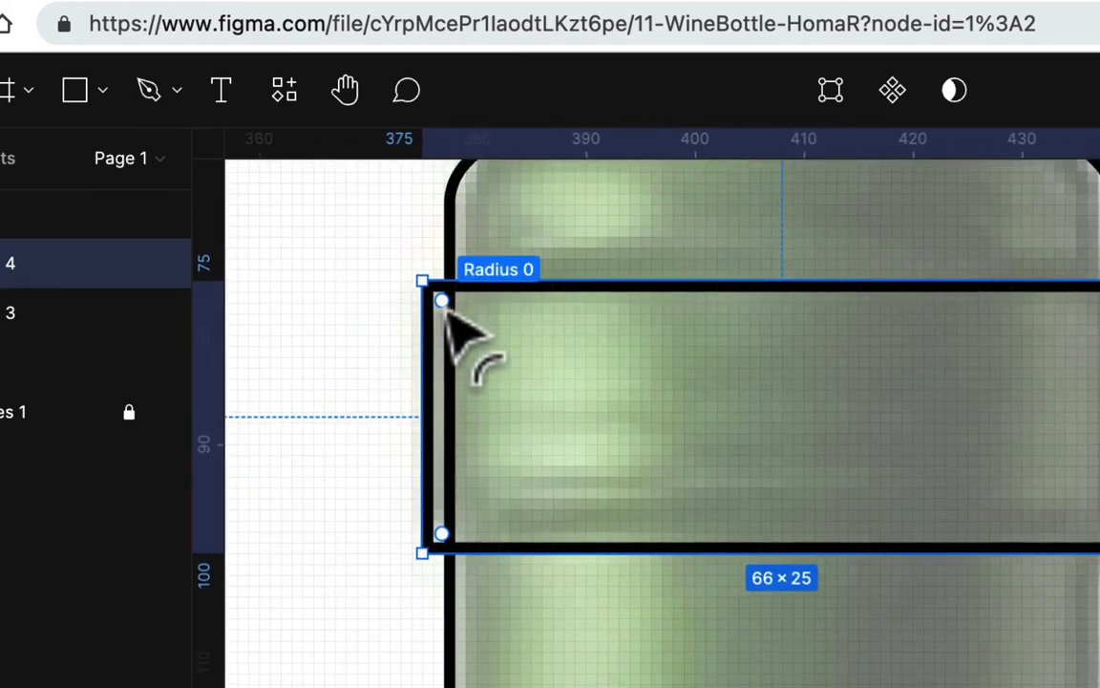
{"action": "left_click_drag", "start_coordinate": [444, 303], "coordinate": [483, 332]}
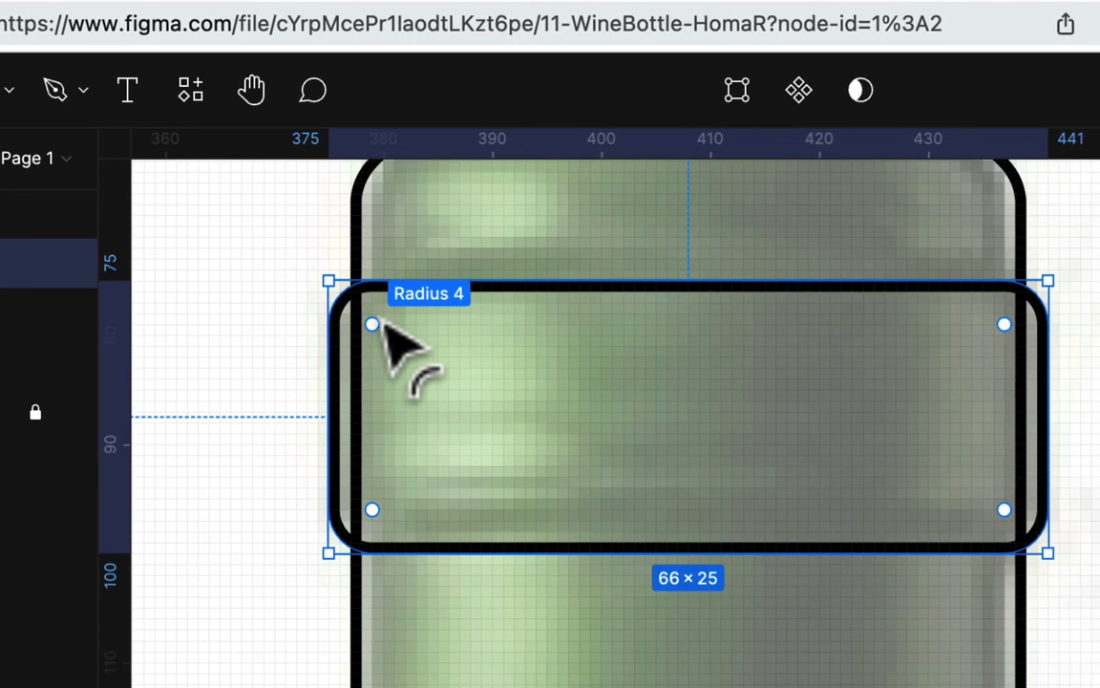
{"action": "left_click_drag", "start_coordinate": [386, 328], "coordinate": [386, 328]}
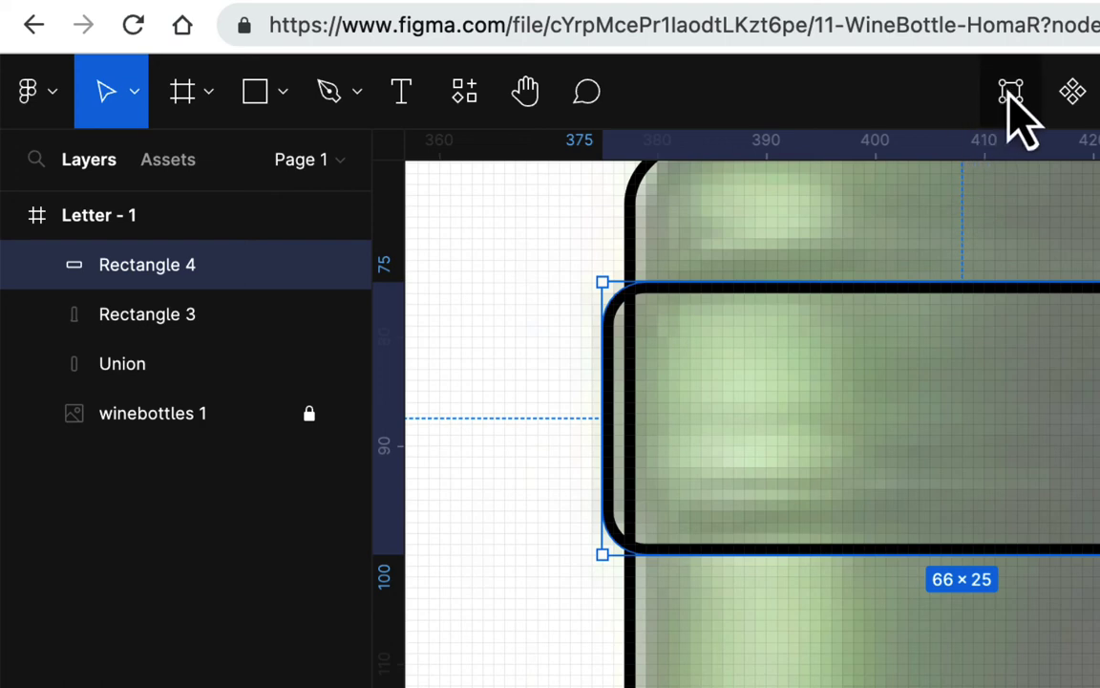
Flatten the cap band and bend its top and bottom edges upward into matching shallow arcs, then finish editing and deselect it
{"action": "right_click", "coordinate": [936, 291]}
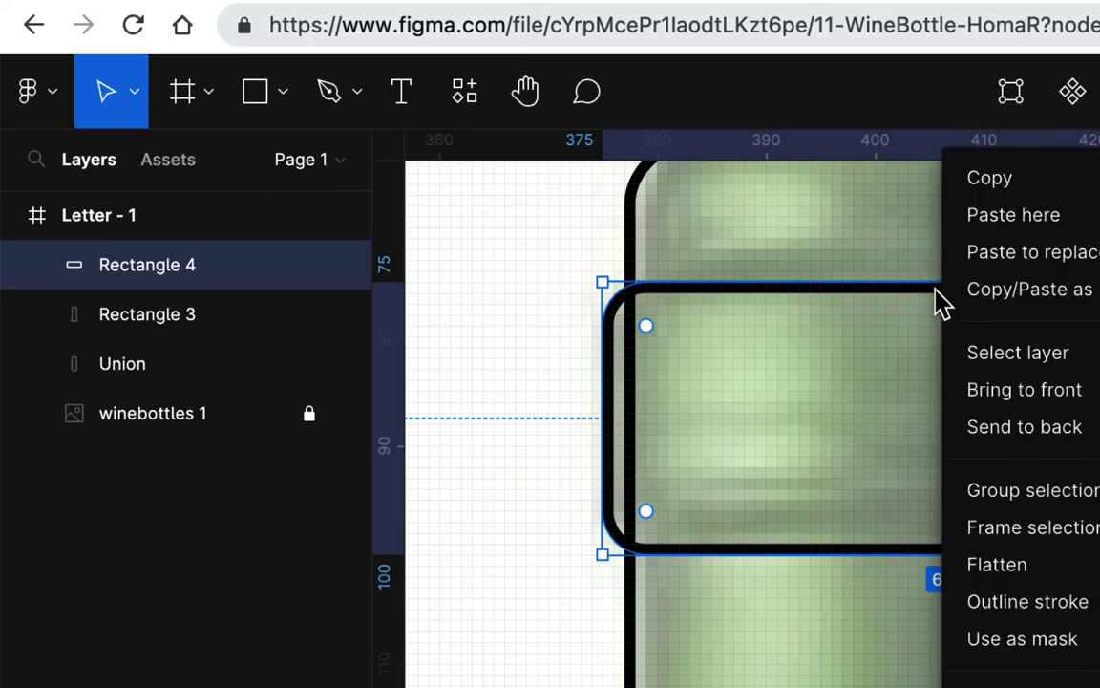
{"action": "left_click", "coordinate": [1060, 569]}
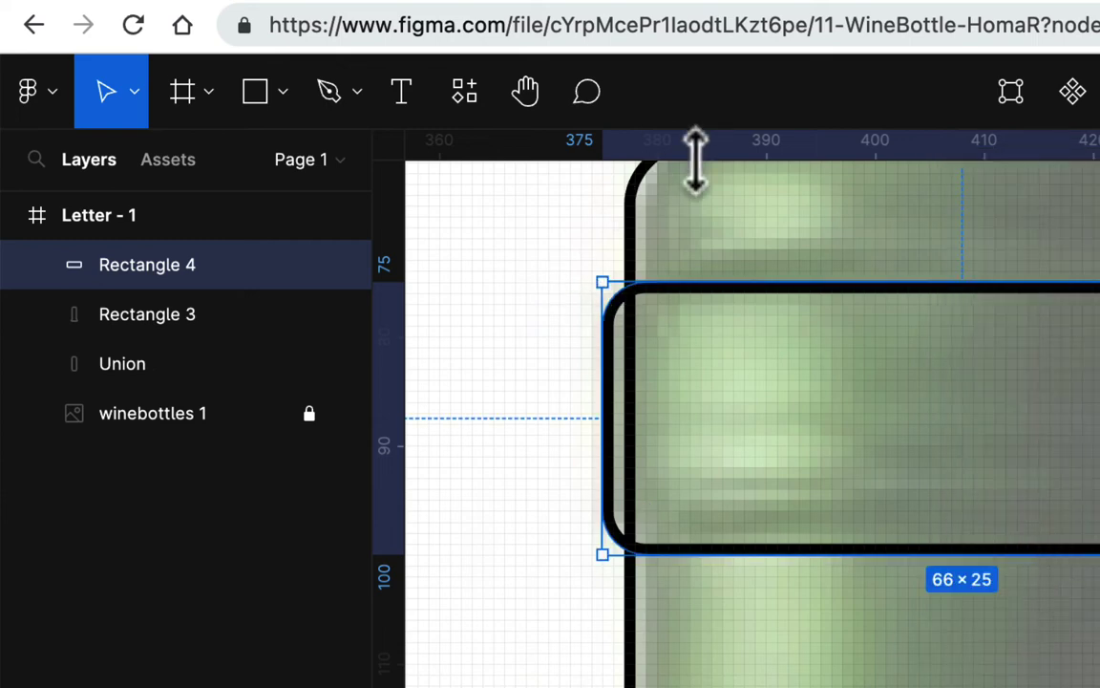
{"action": "left_click", "coordinate": [1013, 91]}
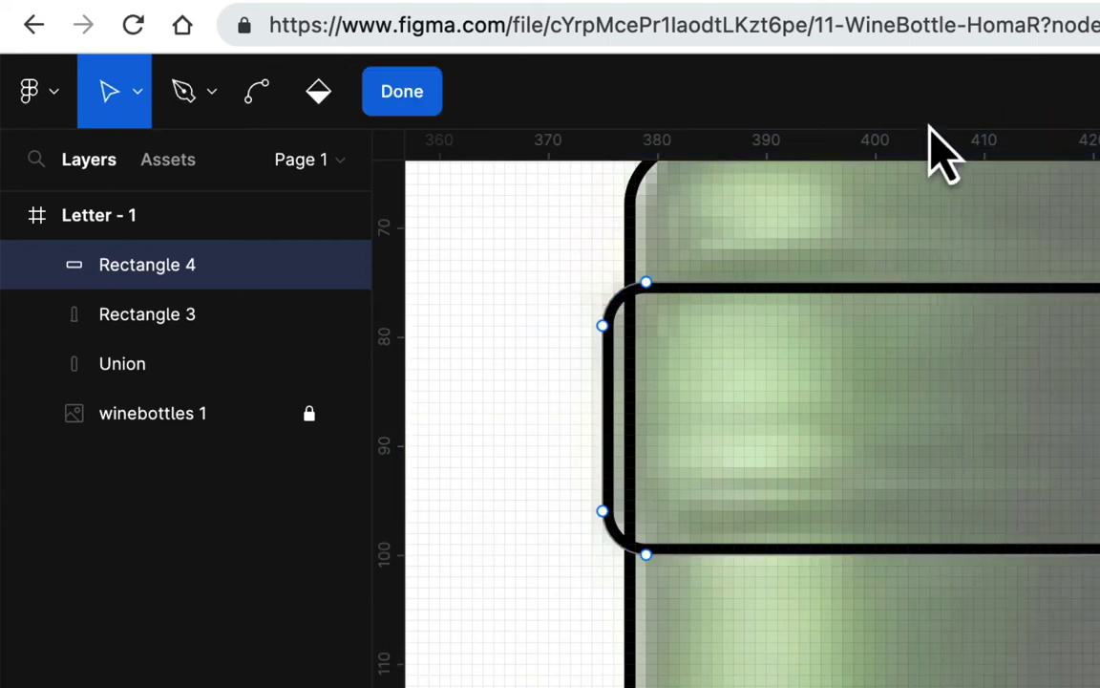
{"action": "left_click", "coordinate": [256, 92]}
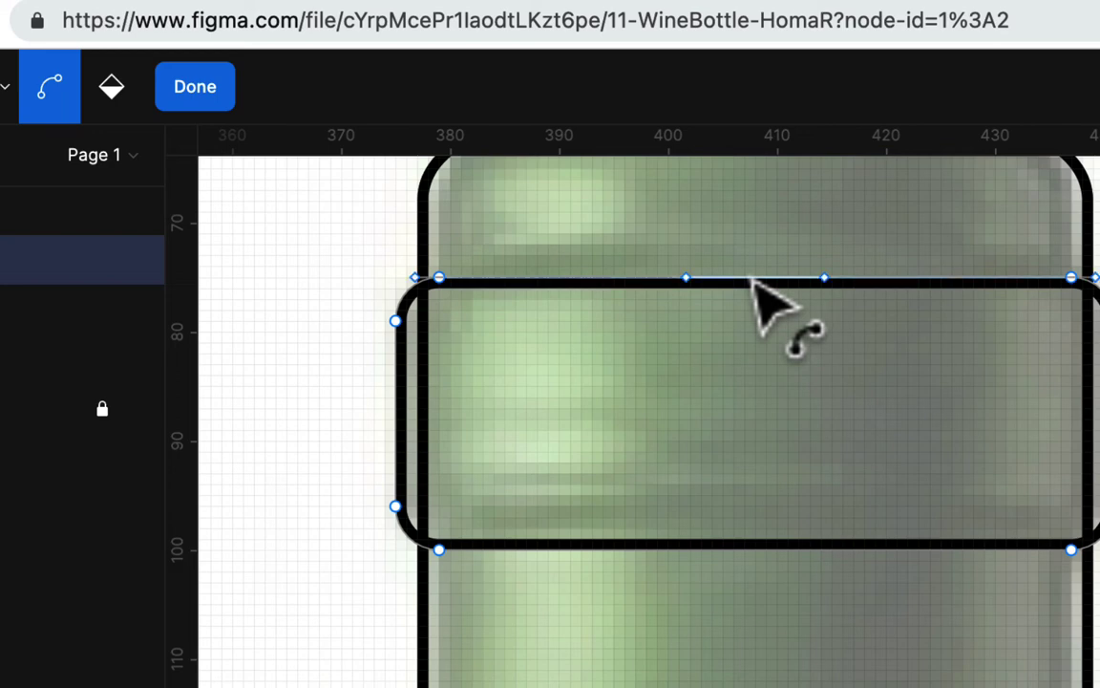
{"action": "left_click_drag", "start_coordinate": [751, 278], "coordinate": [751, 269]}
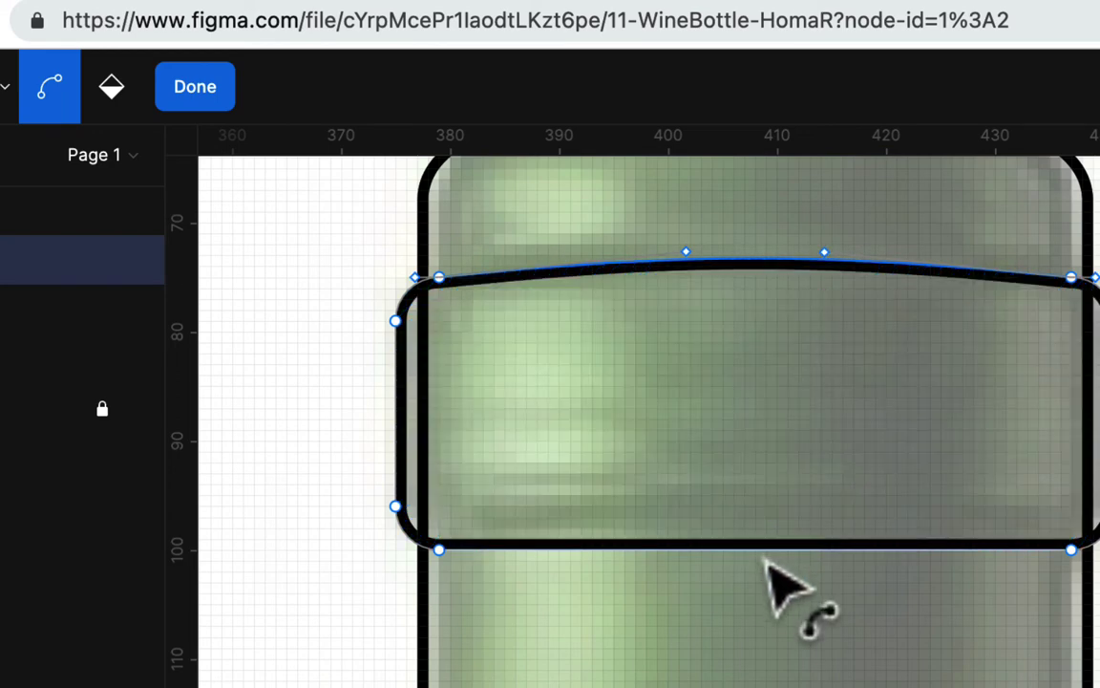
{"action": "left_click_drag", "start_coordinate": [765, 560], "coordinate": [765, 539]}
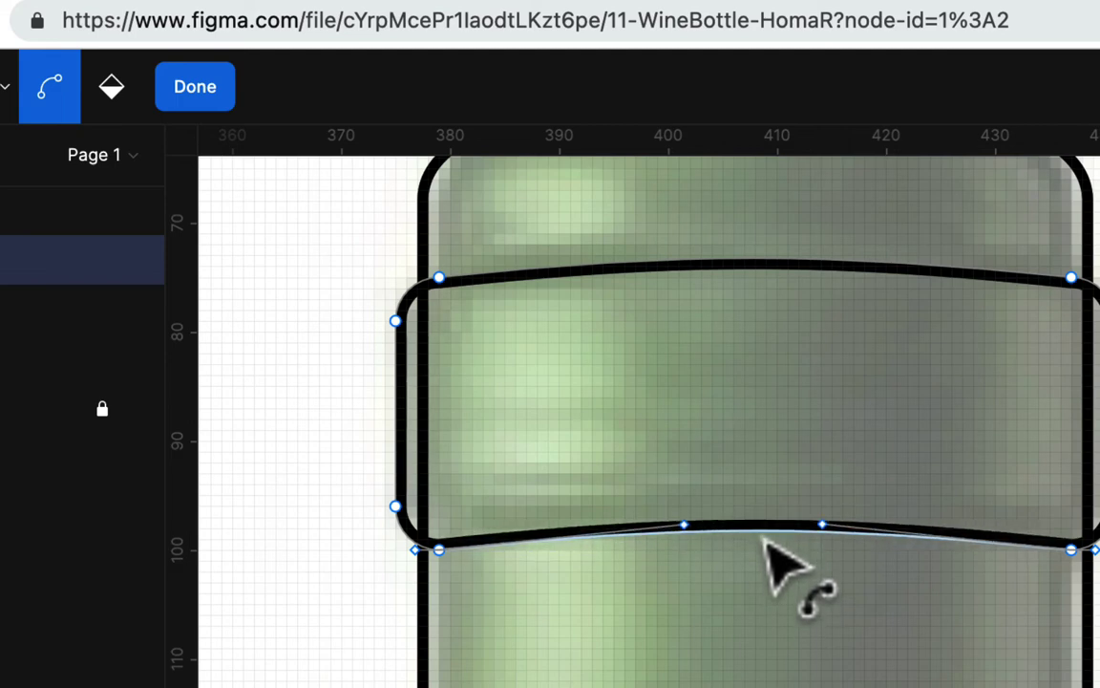
{"action": "left_click", "coordinate": [199, 90]}
{"action": "key", "text": "shift+1"}
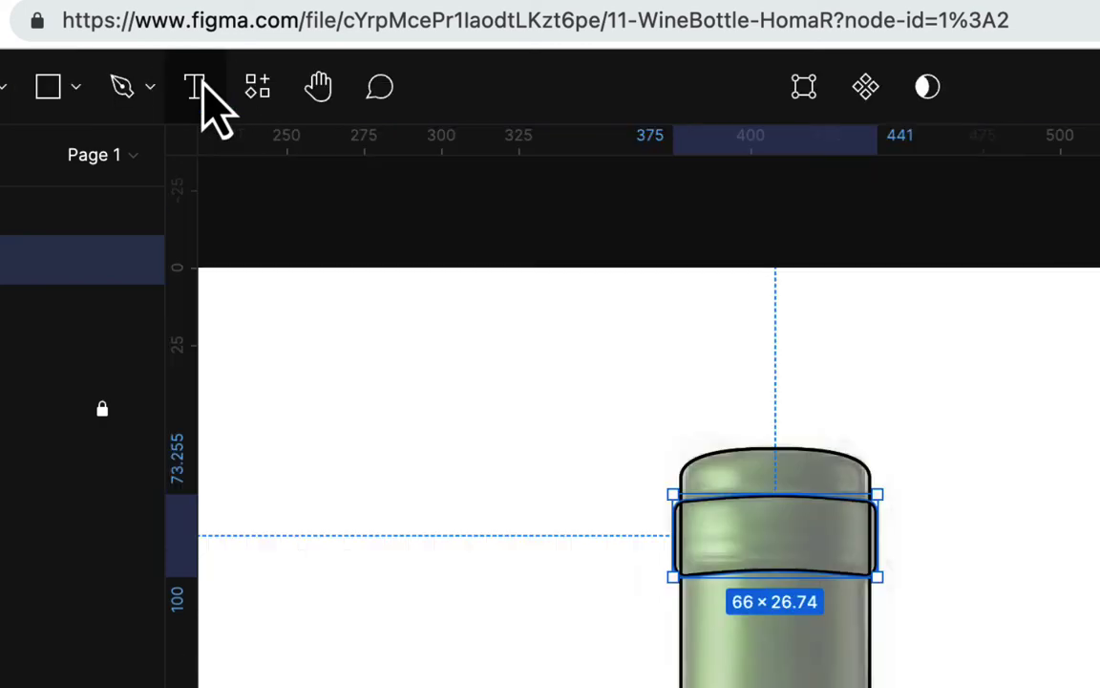
{"action": "scroll", "coordinate": [951, 527], "scroll_direction": "down", "scroll_amount": 3}
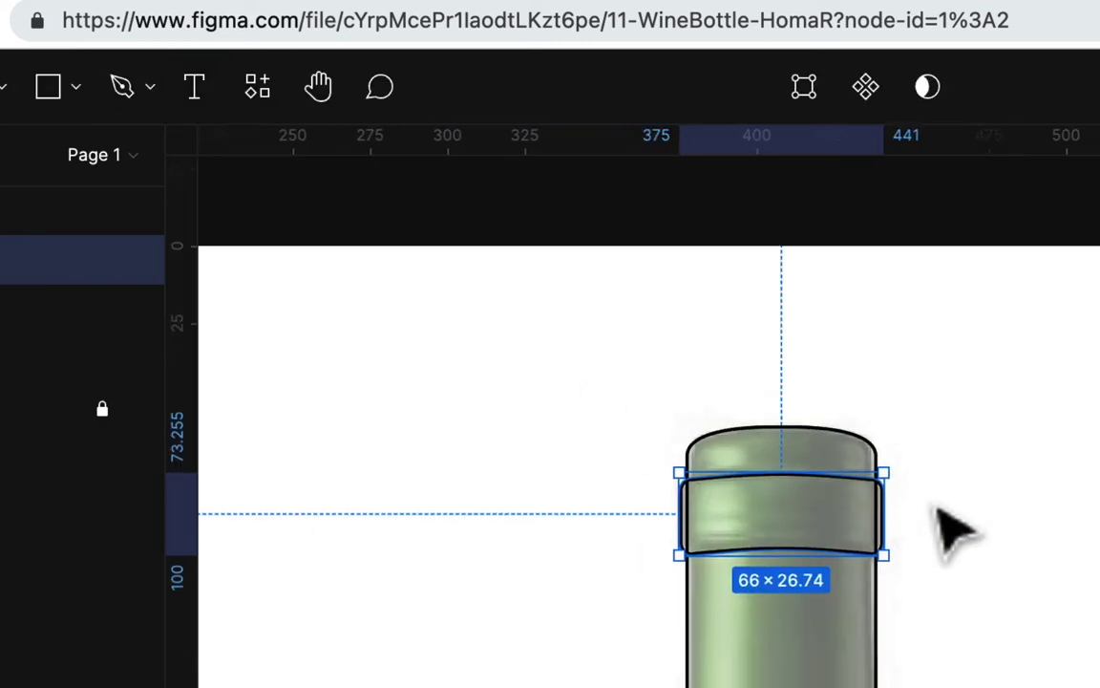
{"action": "scroll", "coordinate": [951, 528], "scroll_direction": "down", "scroll_amount": 3}
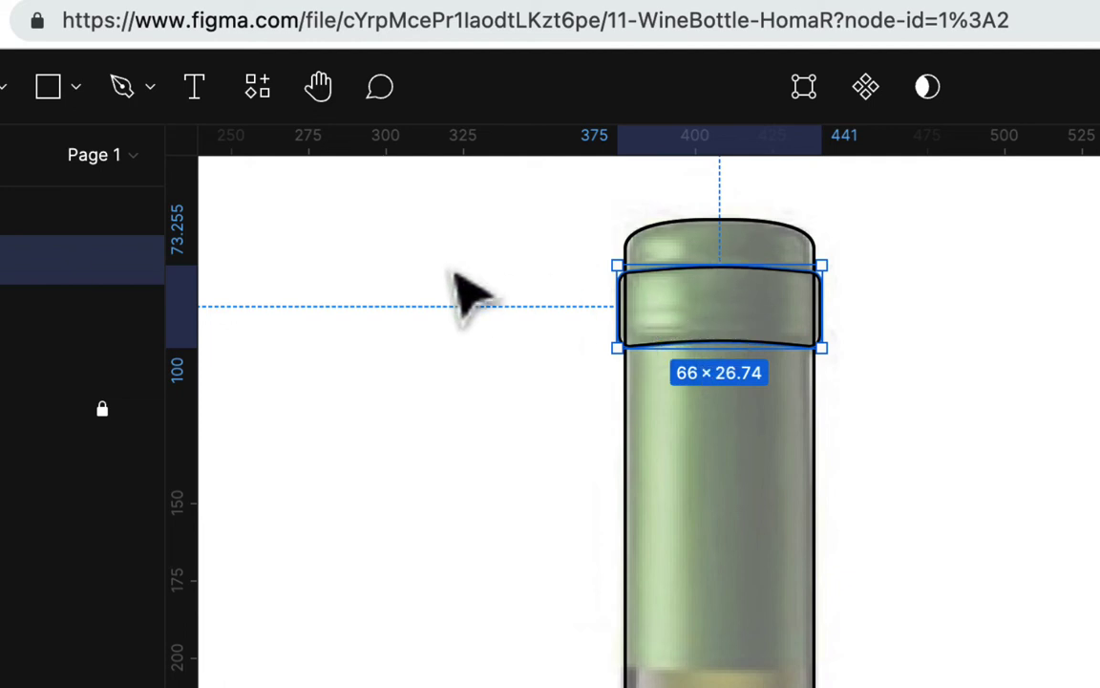
{"action": "left_click", "coordinate": [372, 258]}
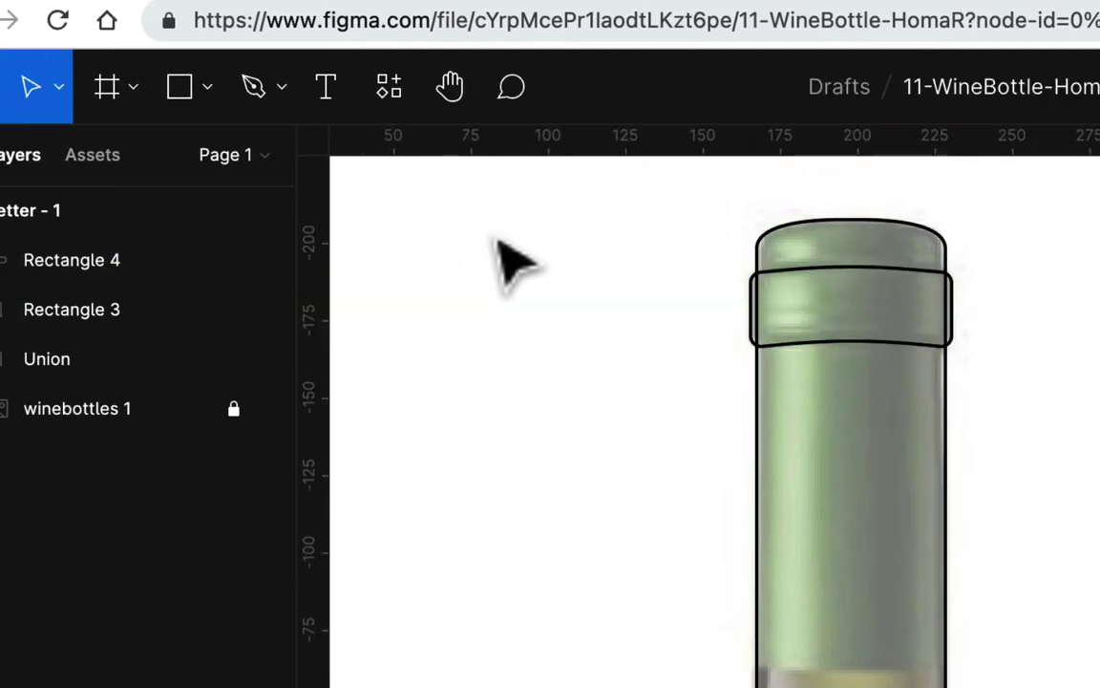
{"action": "left_click", "coordinate": [916, 300]}
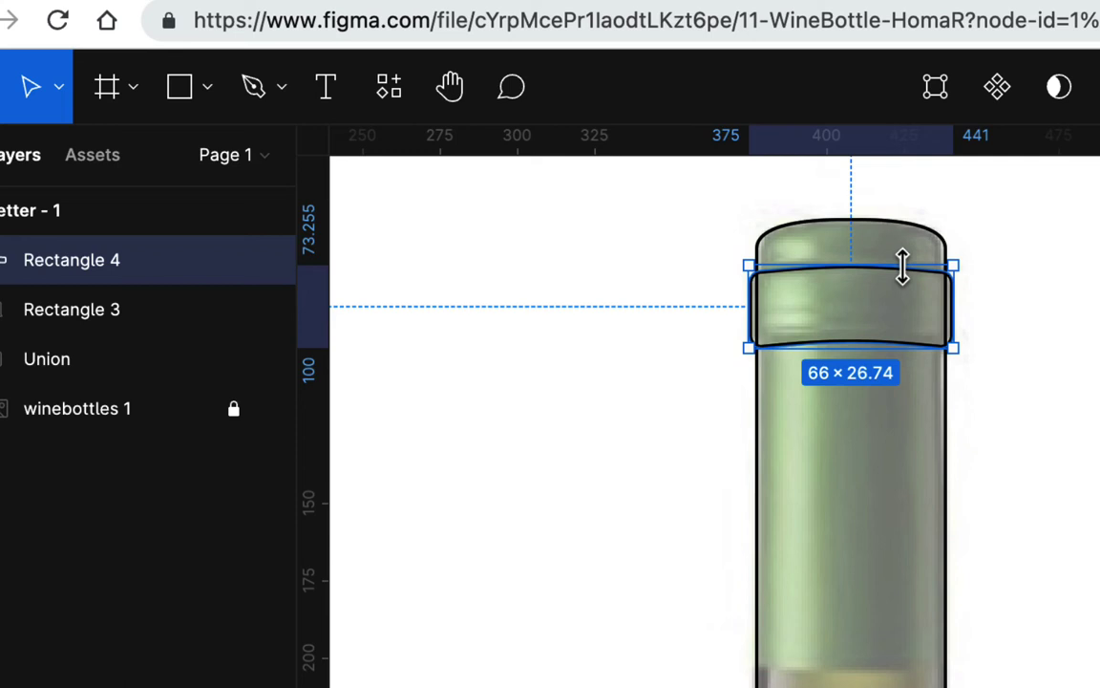
{"action": "left_click_drag", "start_coordinate": [889, 272], "coordinate": [984, 282]}
{"action": "key", "text": "ctrl+z"}
{"action": "left_click", "coordinate": [1093, 393]}
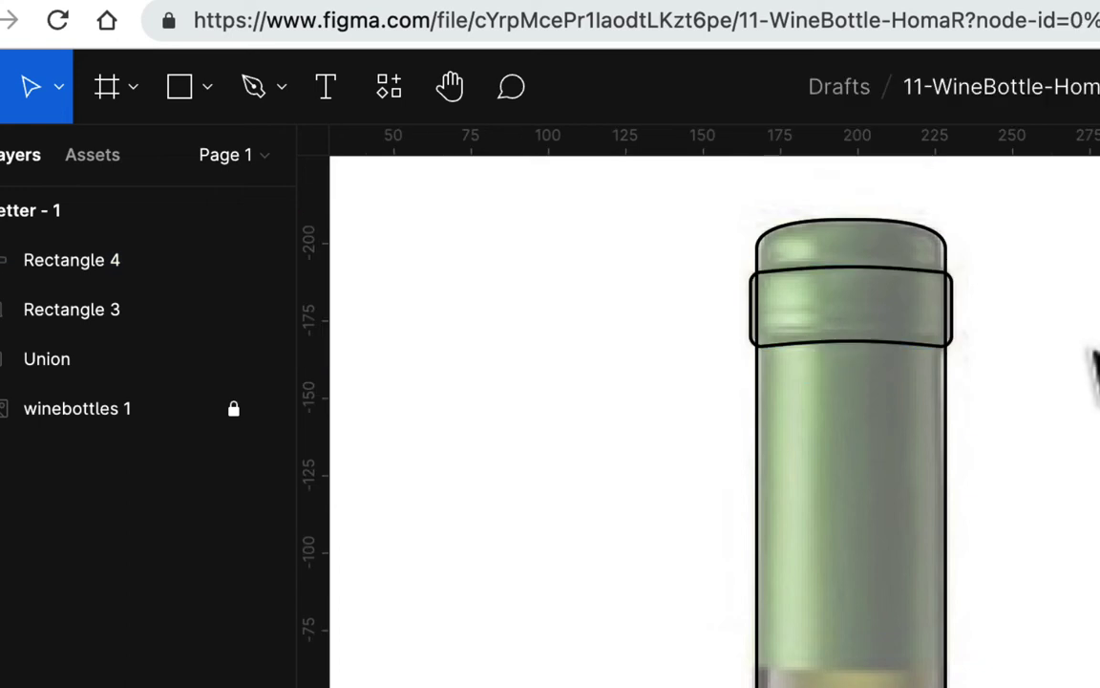
Duplicate the curved cap band and place the copy in the blank area to the right of the bottle, at X 516
{"action": "left_click", "coordinate": [904, 341]}
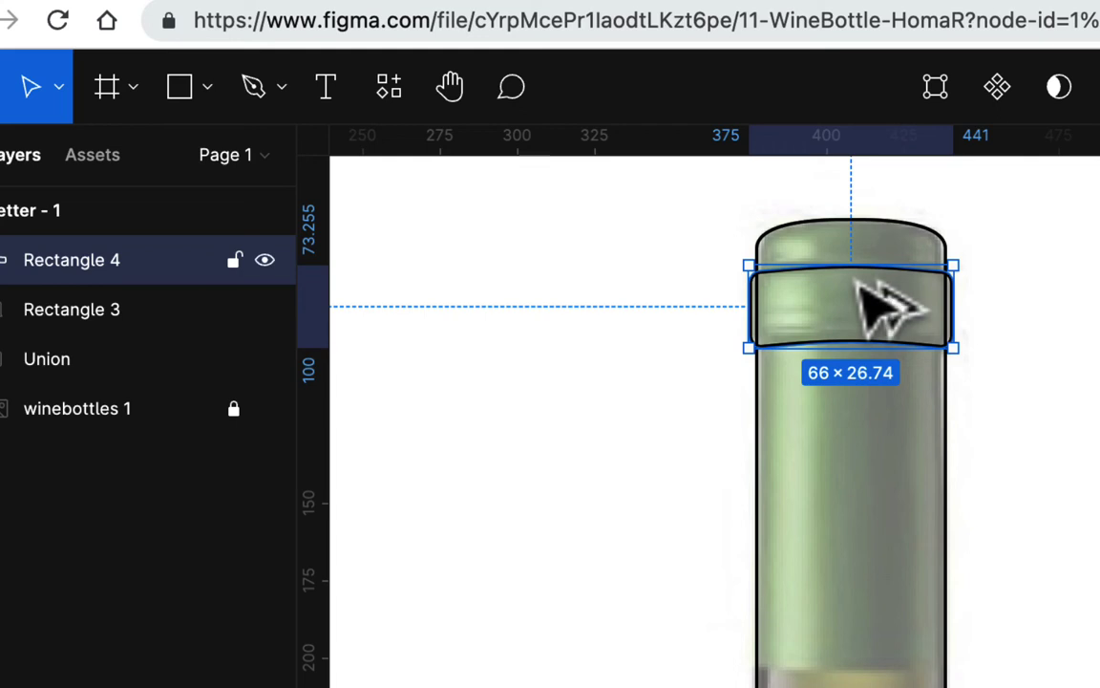
{"action": "left_click_drag", "start_coordinate": [860, 282], "coordinate": [1049, 215]}
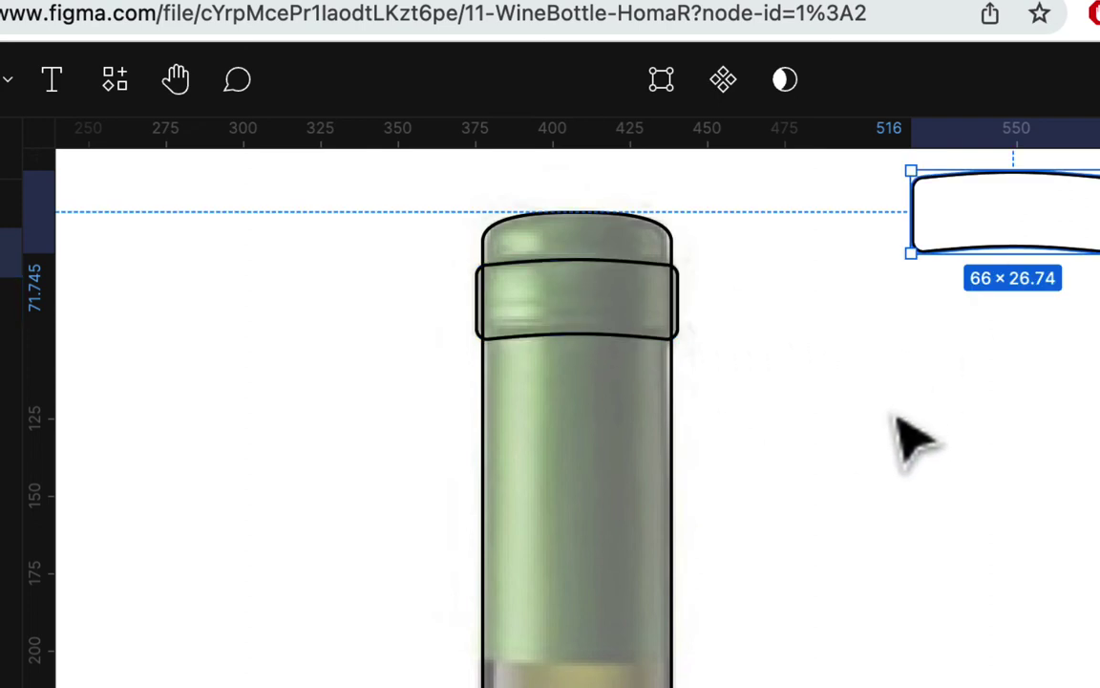
{"action": "left_click", "coordinate": [903, 382]}
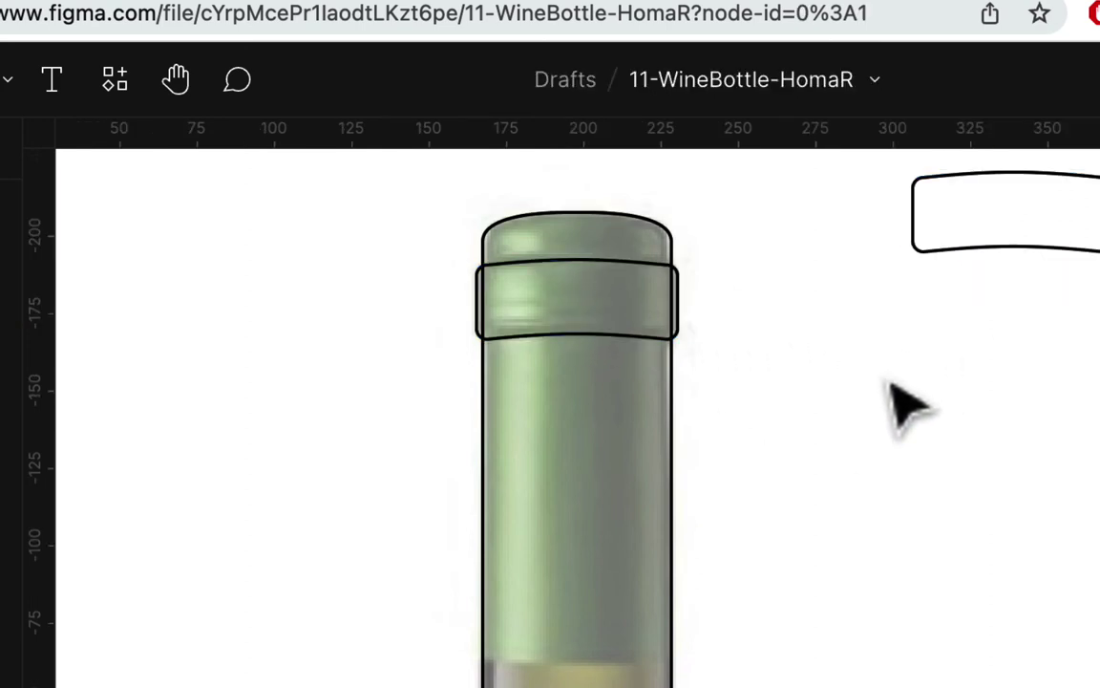
{"action": "scroll", "coordinate": [465, 325], "scroll_direction": "down", "scroll_amount": 5}
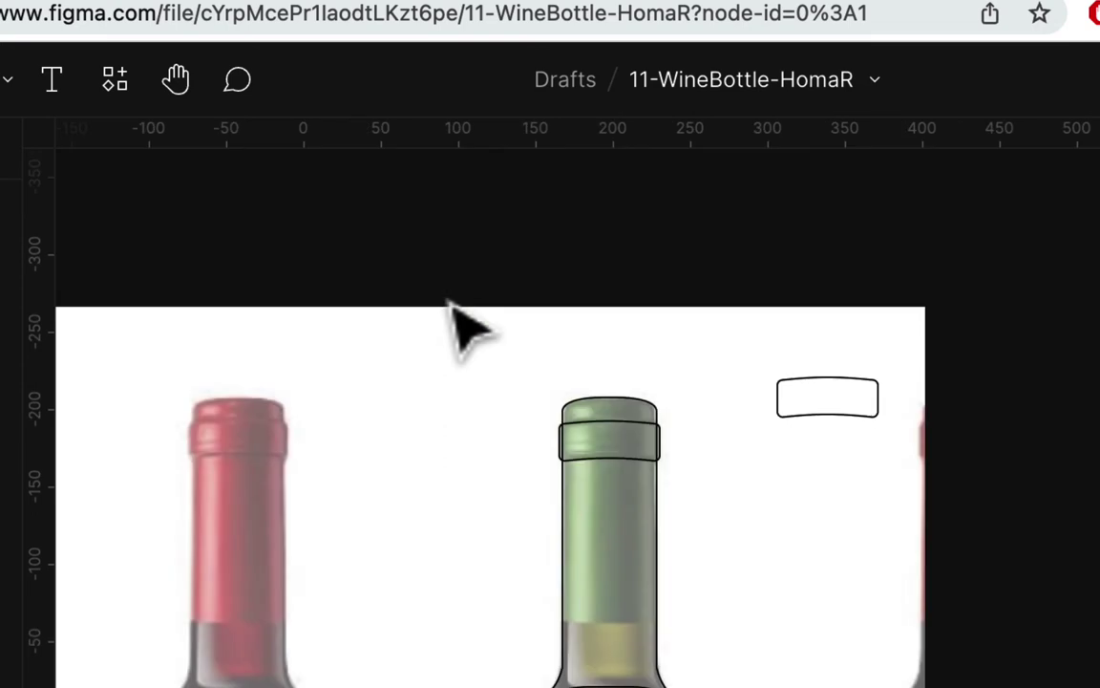
{"action": "scroll", "coordinate": [692, 497], "scroll_direction": "down", "scroll_amount": 2}
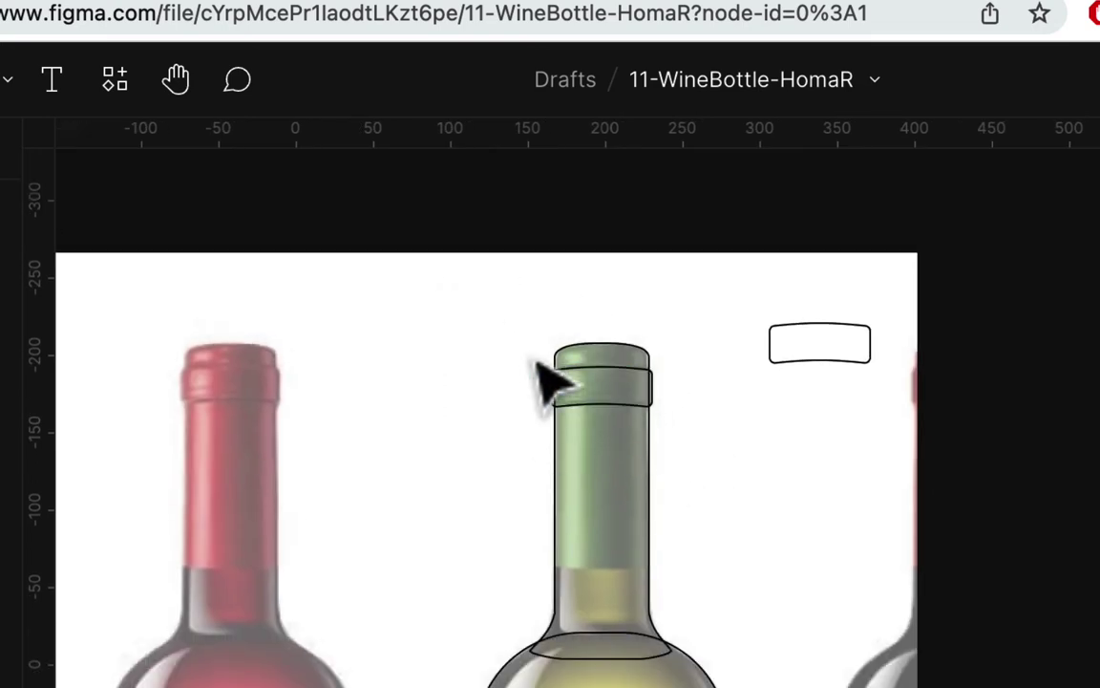
Replace the black outline of the bottle's body, neck and fitted cap band with a solid D9D9D9 fill
{"action": "left_click_drag", "start_coordinate": [504, 316], "coordinate": [734, 687]}
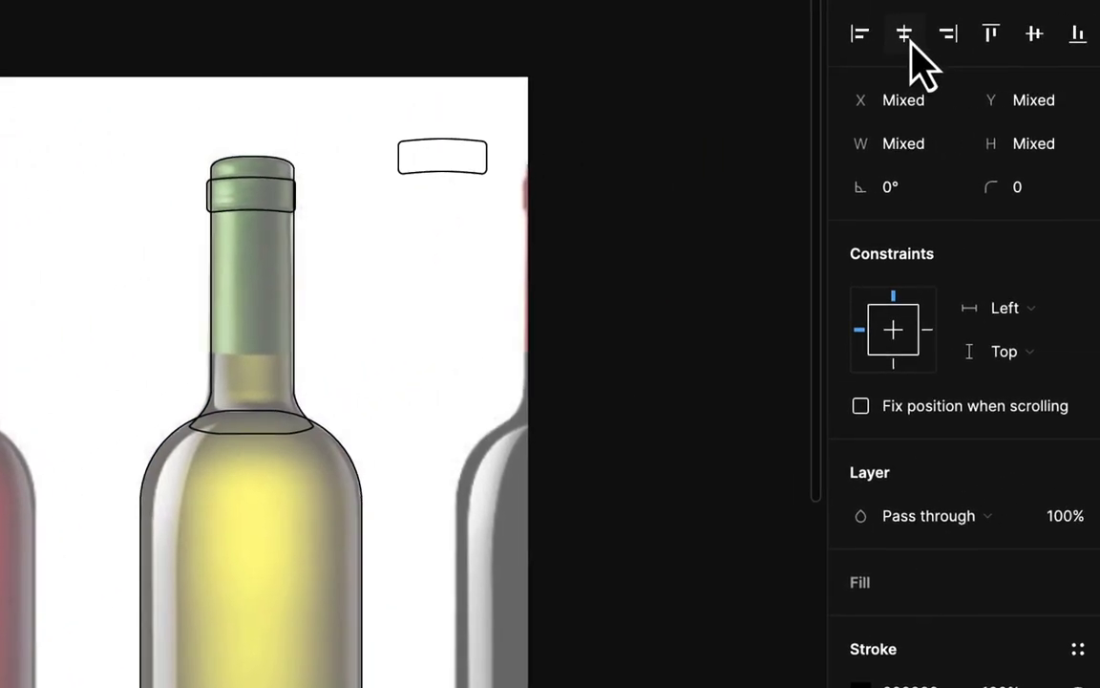
{"action": "left_click_drag", "start_coordinate": [86, 137], "coordinate": [361, 513]}
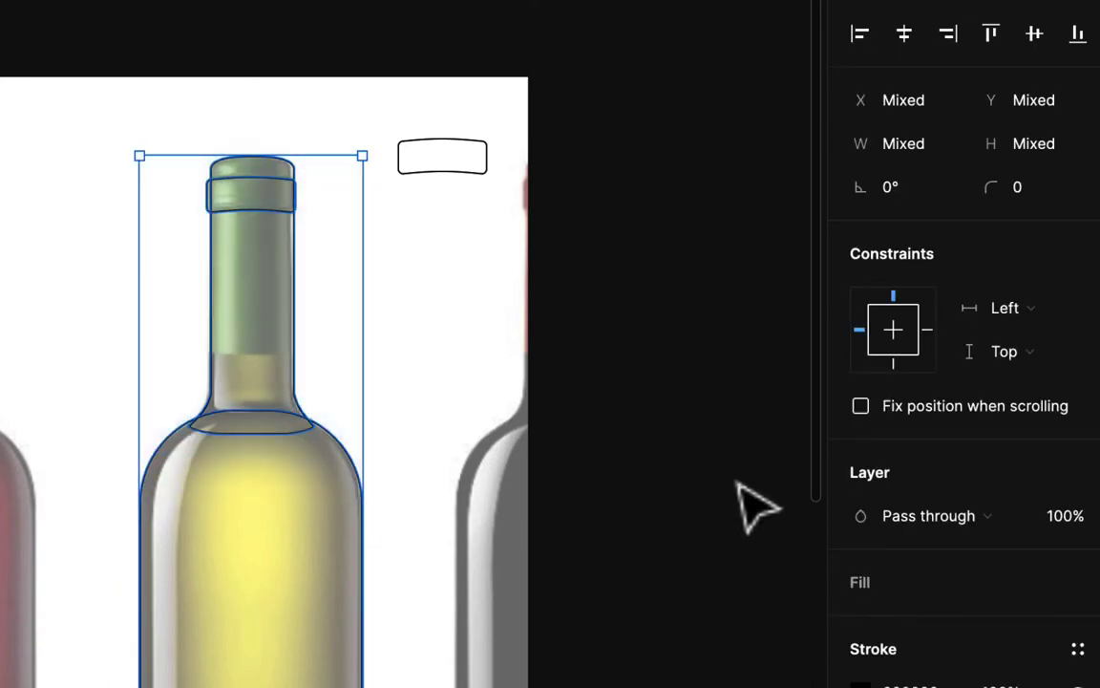
{"action": "scroll", "coordinate": [1027, 550], "scroll_direction": "down", "scroll_amount": 1}
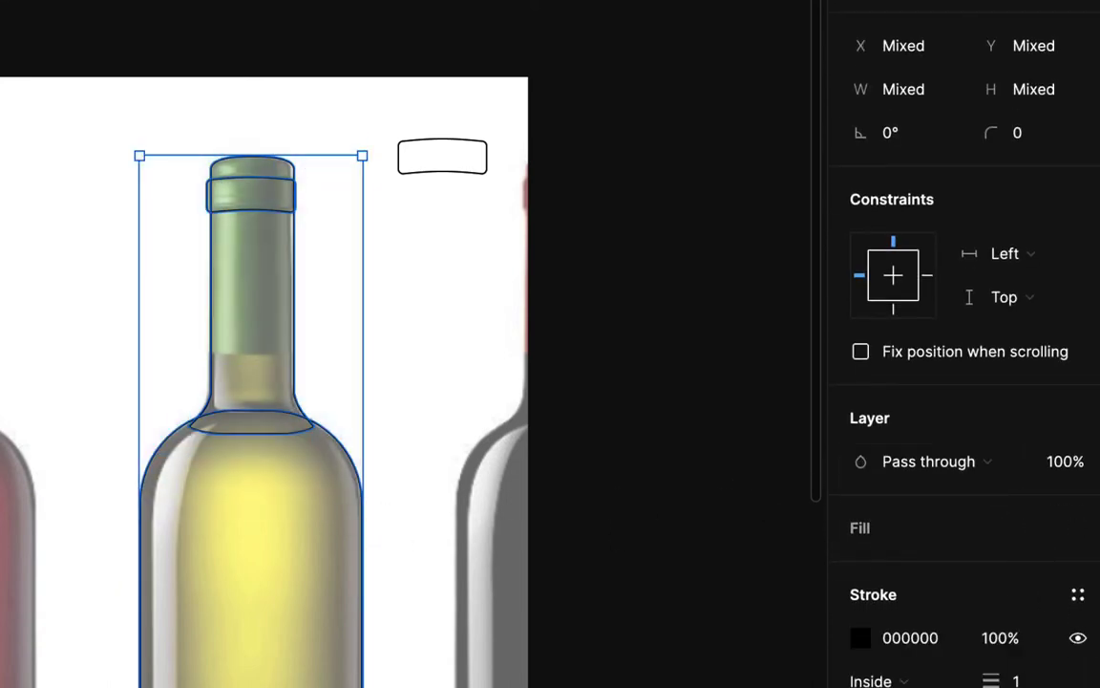
{"action": "left_click", "coordinate": [1098, 640]}
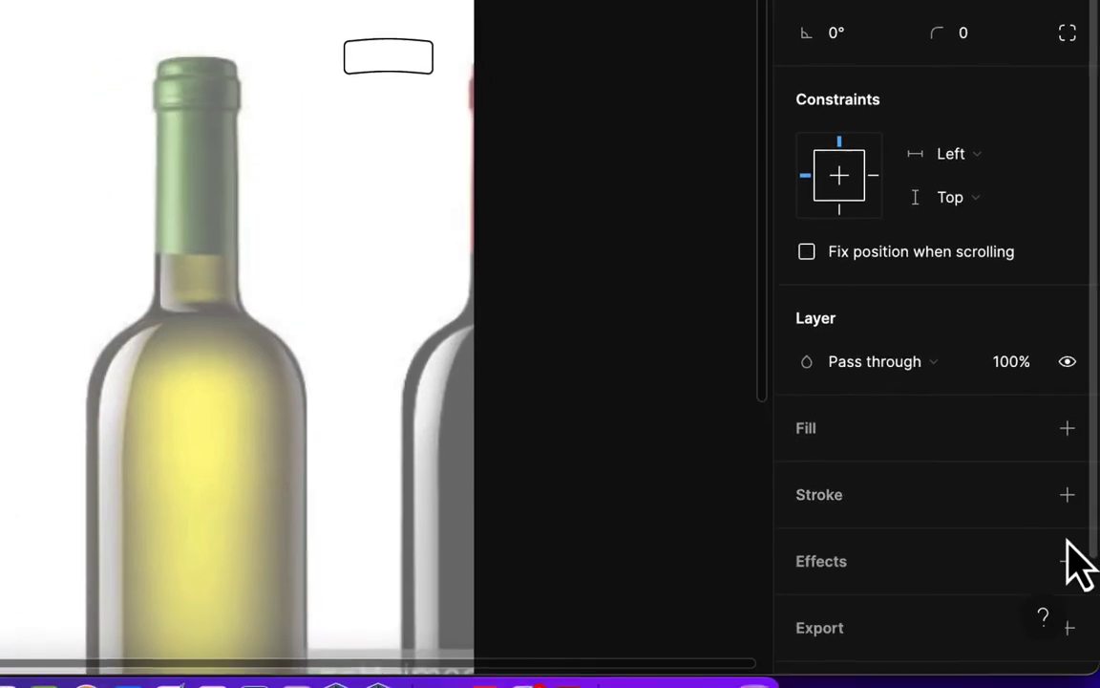
{"action": "left_click", "coordinate": [1071, 436]}
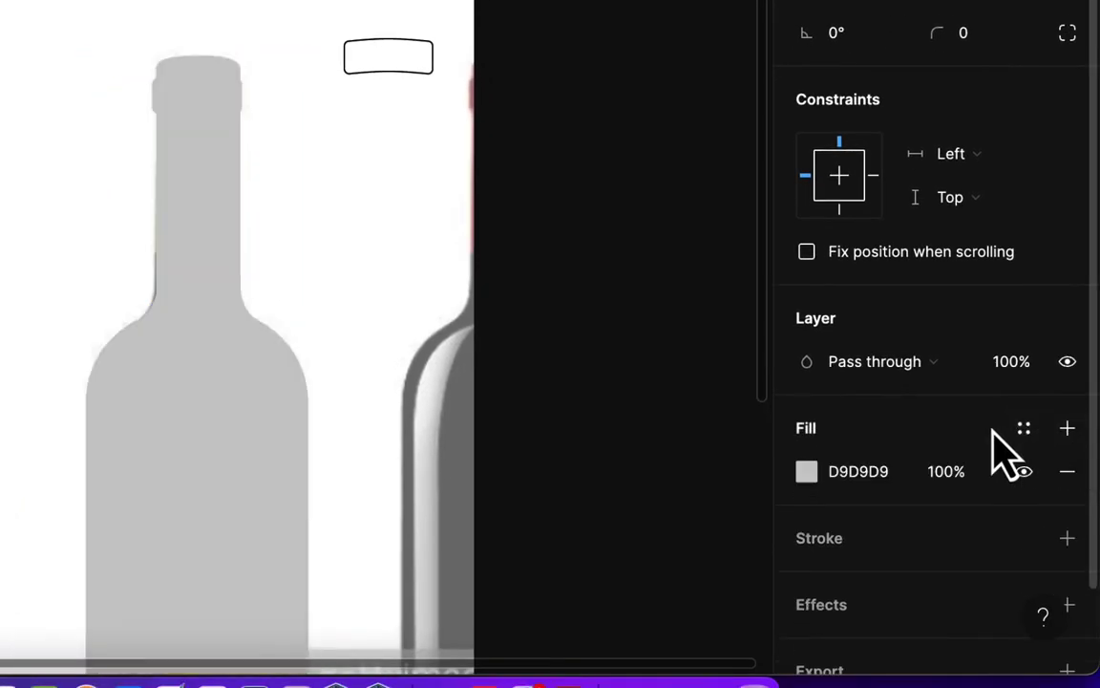
Try to unite the bottle's body, neck and cap band into one shape, and return to the separate shapes
{"action": "left_click", "coordinate": [447, 0]}
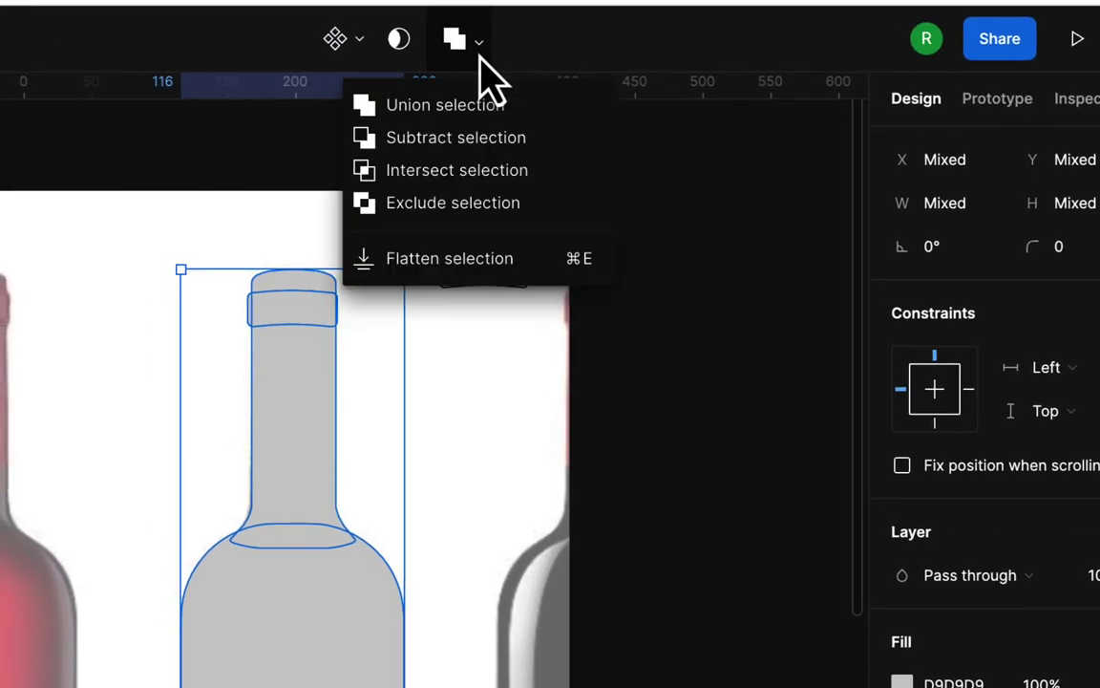
{"action": "left_click", "coordinate": [452, 50]}
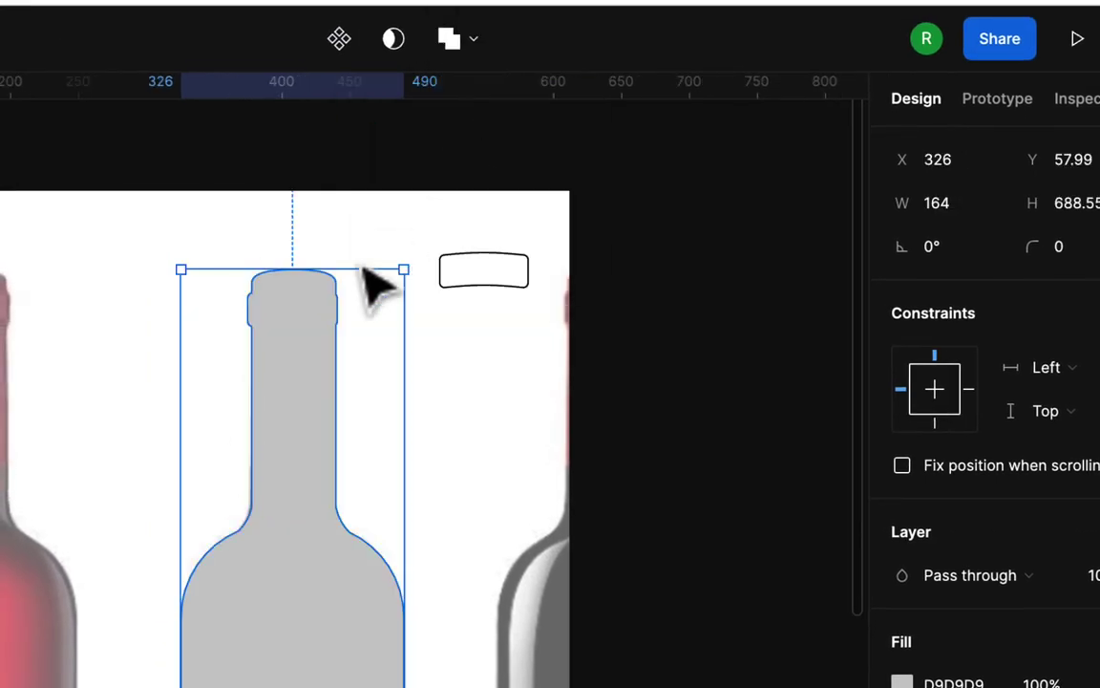
{"action": "scroll", "coordinate": [316, 401], "scroll_direction": "up", "scroll_amount": 5}
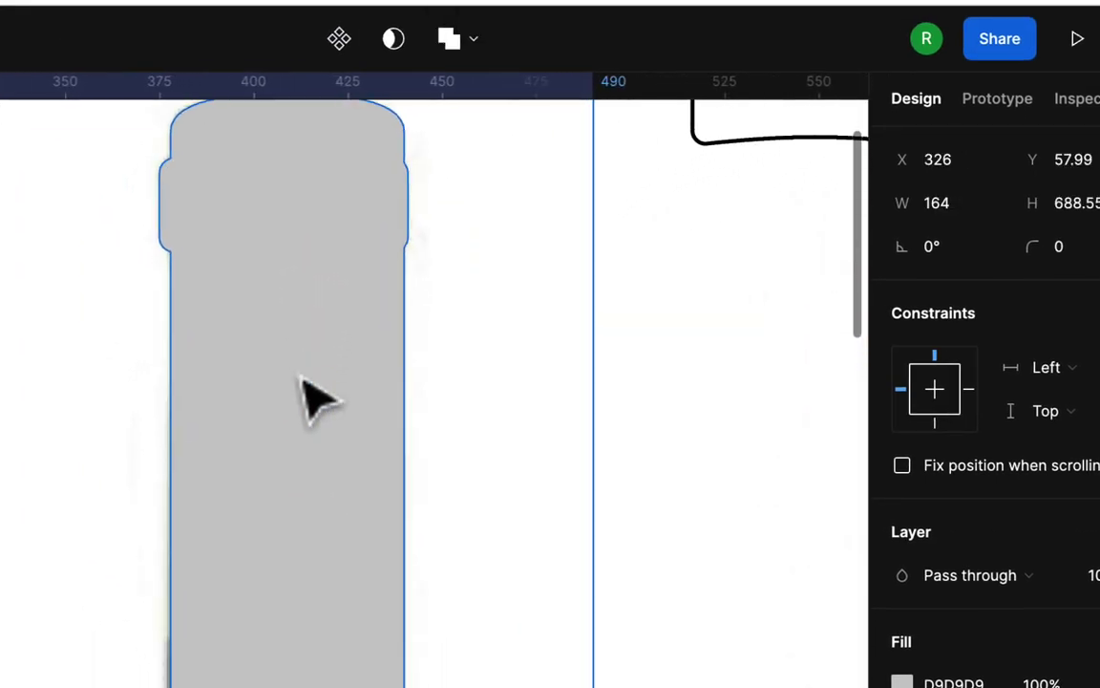
{"action": "scroll", "coordinate": [315, 401], "scroll_direction": "up", "scroll_amount": 3}
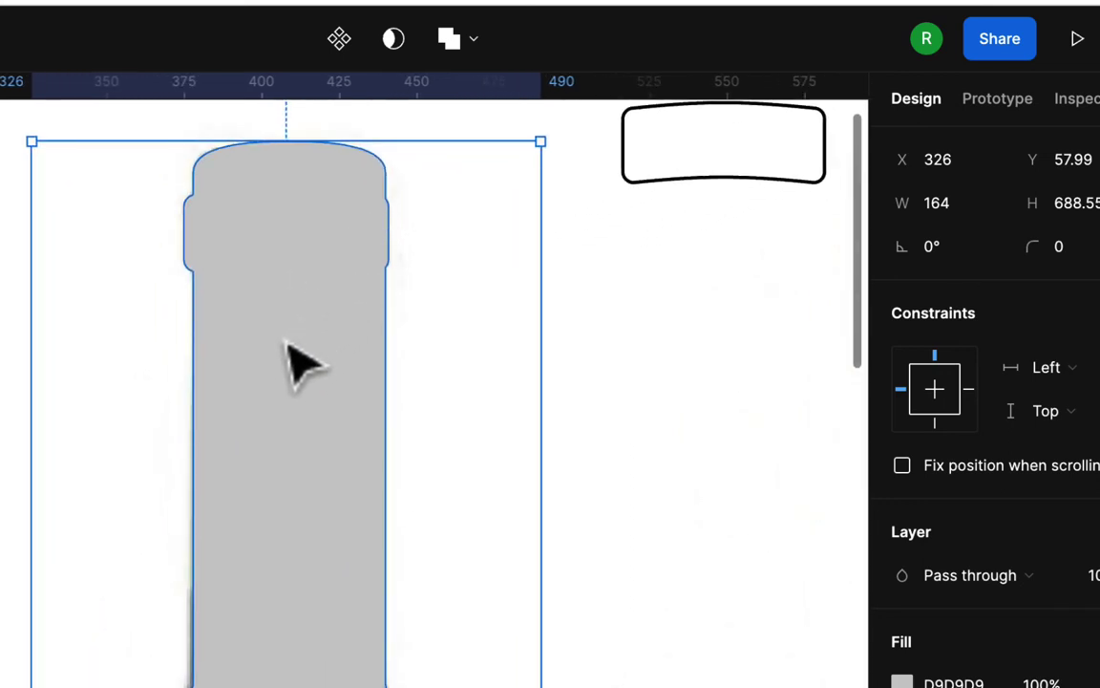
{"action": "key", "text": "Return"}
{"action": "left_click", "coordinate": [444, 286]}
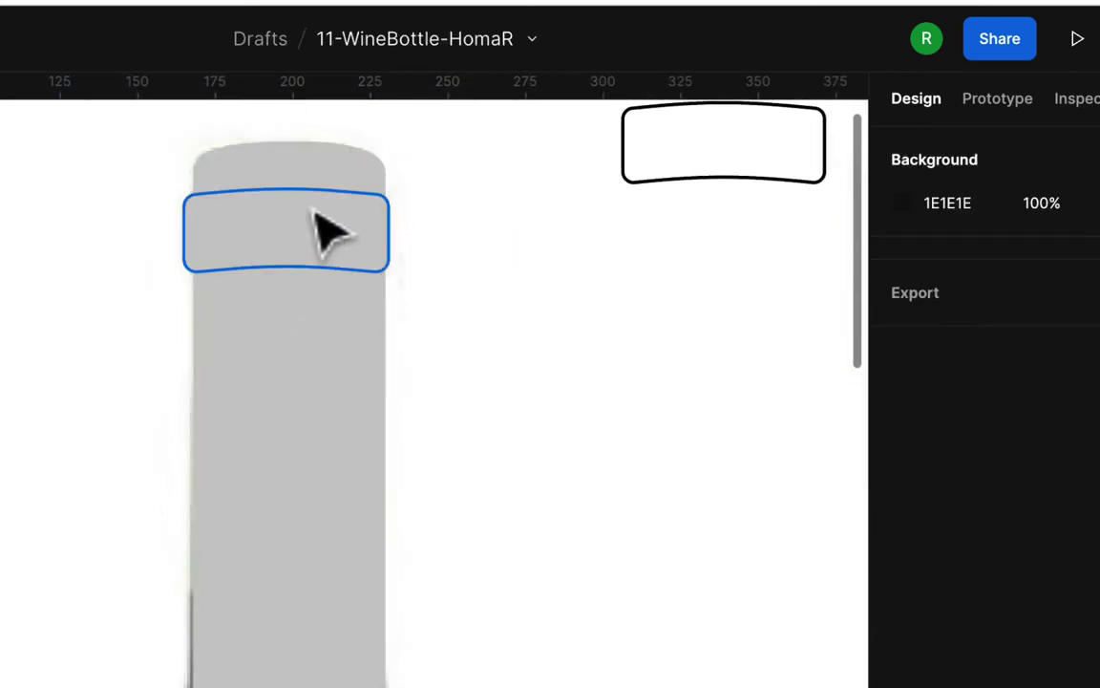
Nudge the filled cap band on the bottle sideways to X 376 and deselect it
{"action": "left_click_drag", "start_coordinate": [99, 172], "coordinate": [497, 306]}
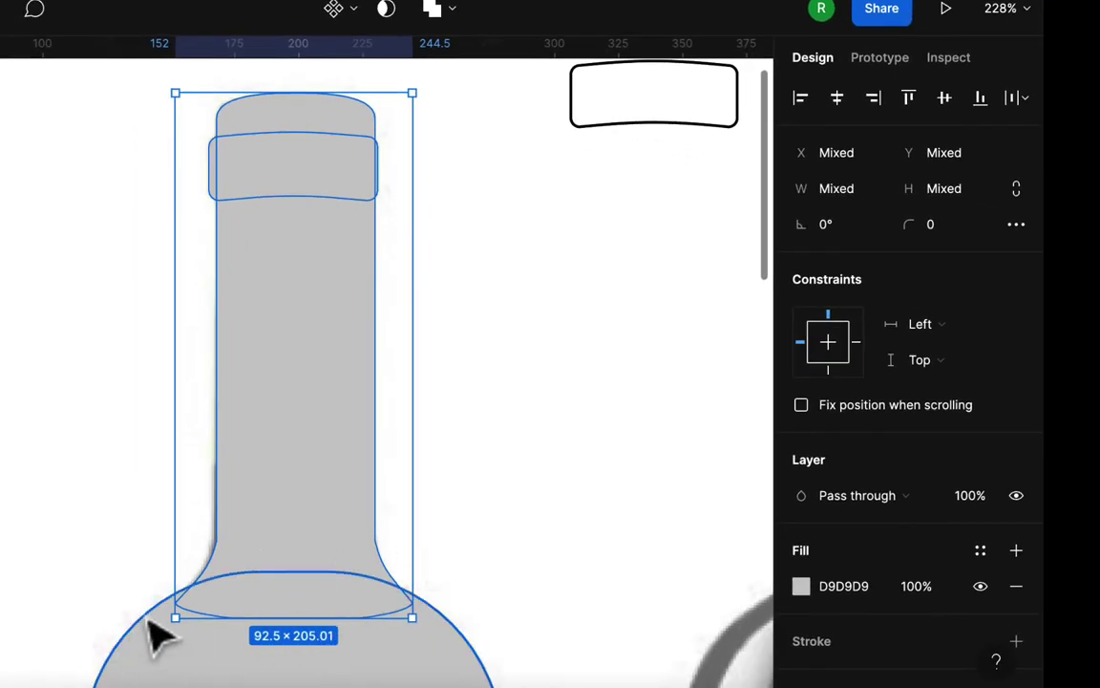
{"action": "left_click", "coordinate": [549, 523]}
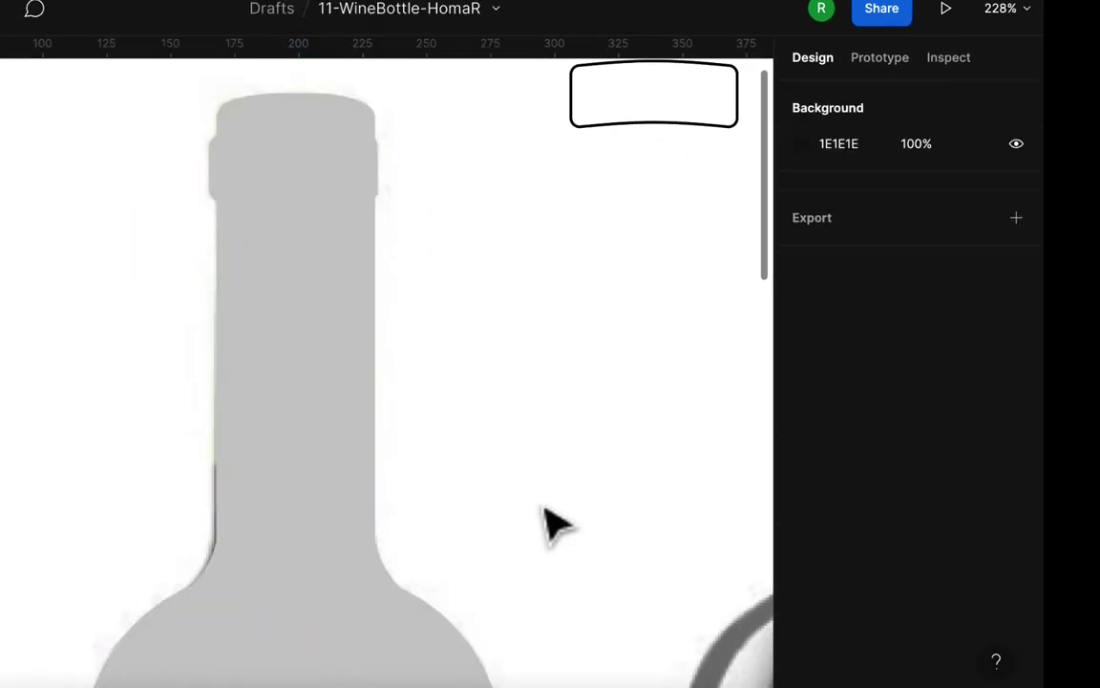
{"action": "left_click", "coordinate": [329, 174]}
{"action": "key", "text": "Right"}
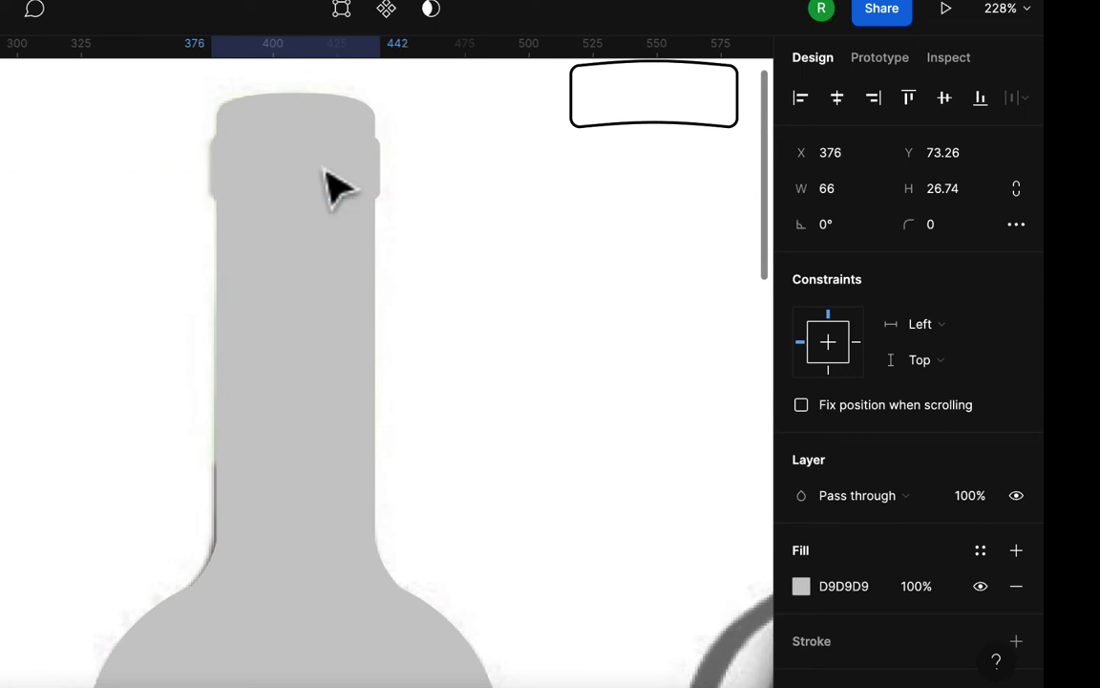
{"action": "left_click", "coordinate": [438, 202]}
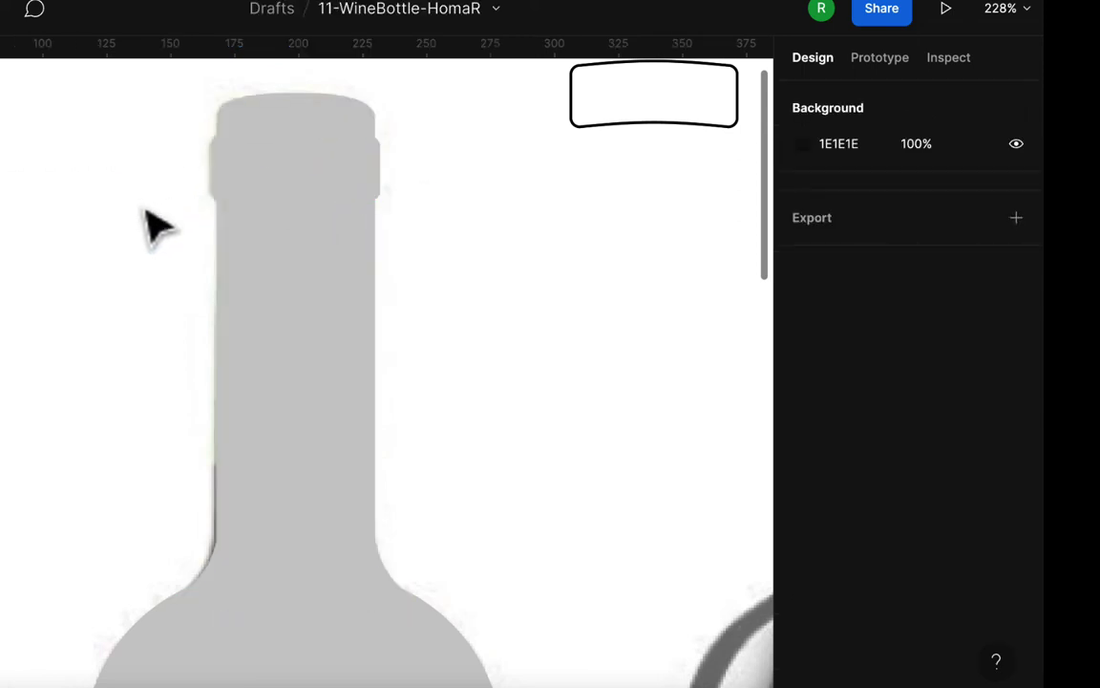
{"action": "left_click", "coordinate": [384, 527]}
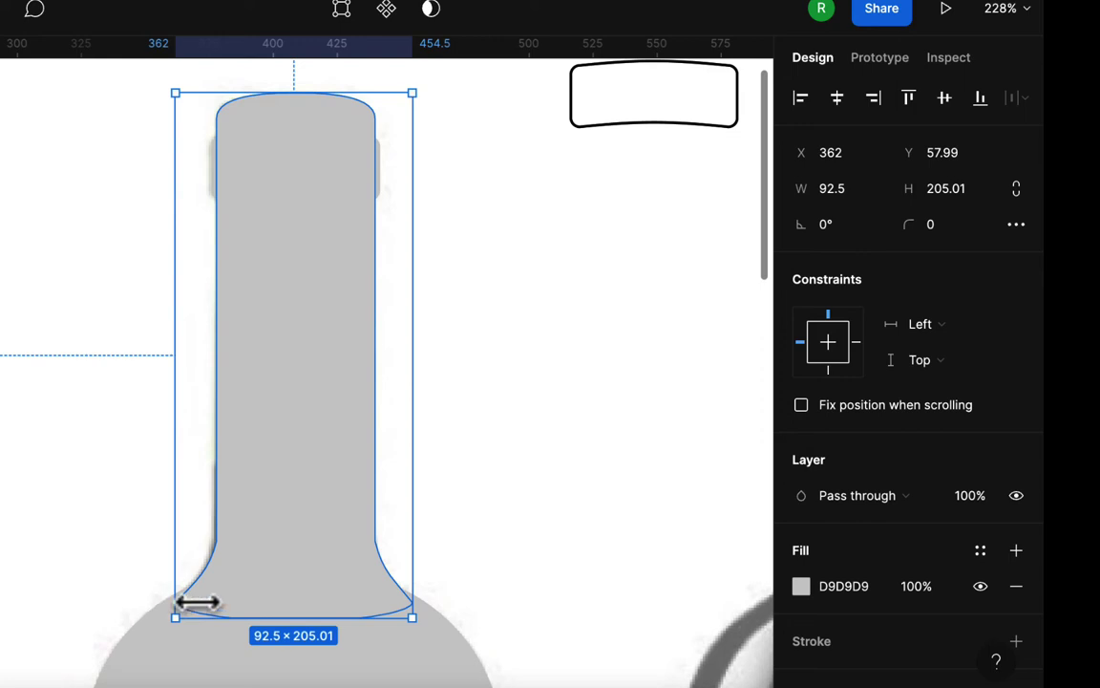
{"action": "left_click", "coordinate": [434, 434]}
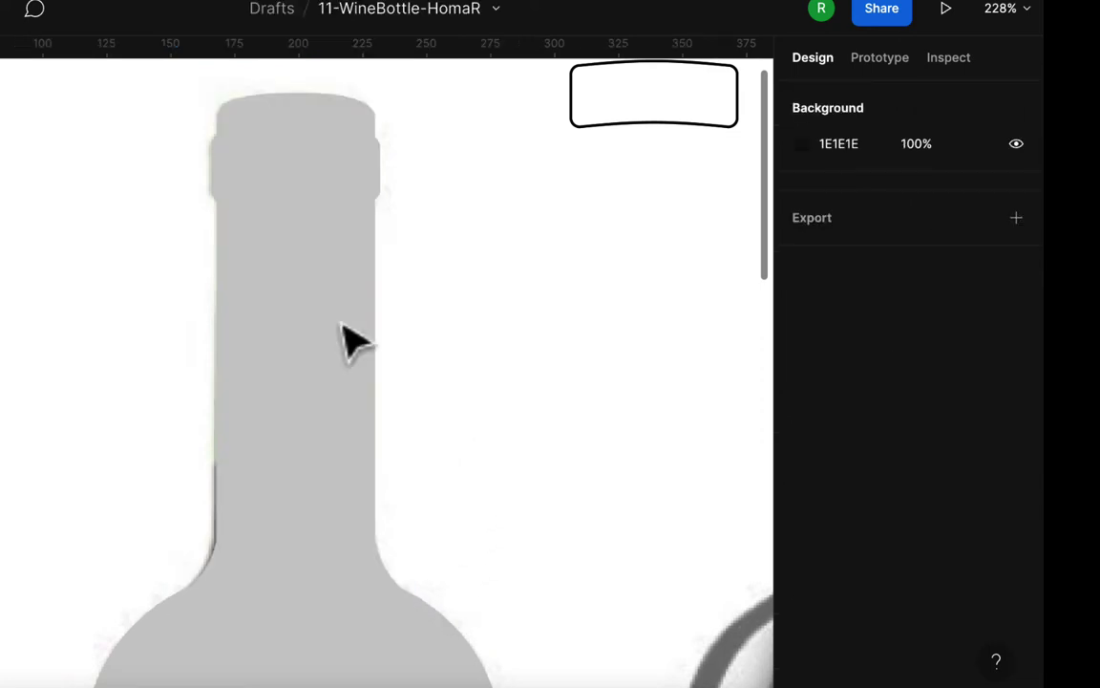
Unite the bottle's body, neck and cap band into a single silhouette with a Union
{"action": "left_click_drag", "start_coordinate": [133, 109], "coordinate": [468, 659]}
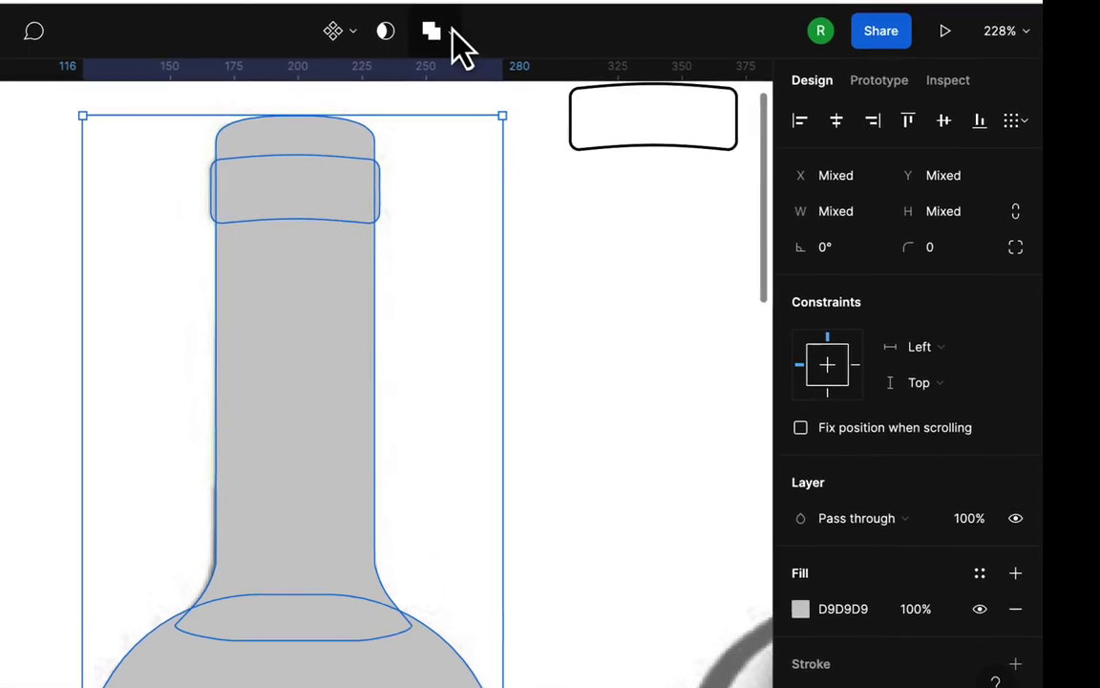
{"action": "left_click", "coordinate": [451, 9]}
{"action": "left_click", "coordinate": [449, 96]}
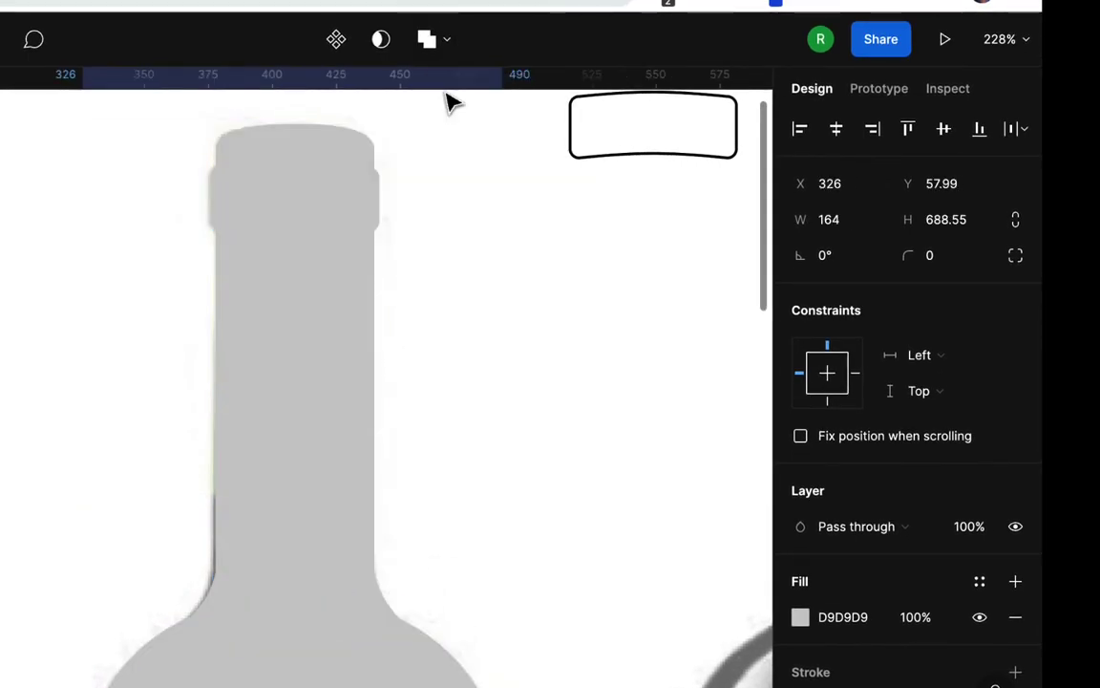
Remove the gray fill from the united bottle shape and give it a 000000 stroke
{"action": "scroll", "coordinate": [372, 426], "scroll_direction": "down", "scroll_amount": 5}
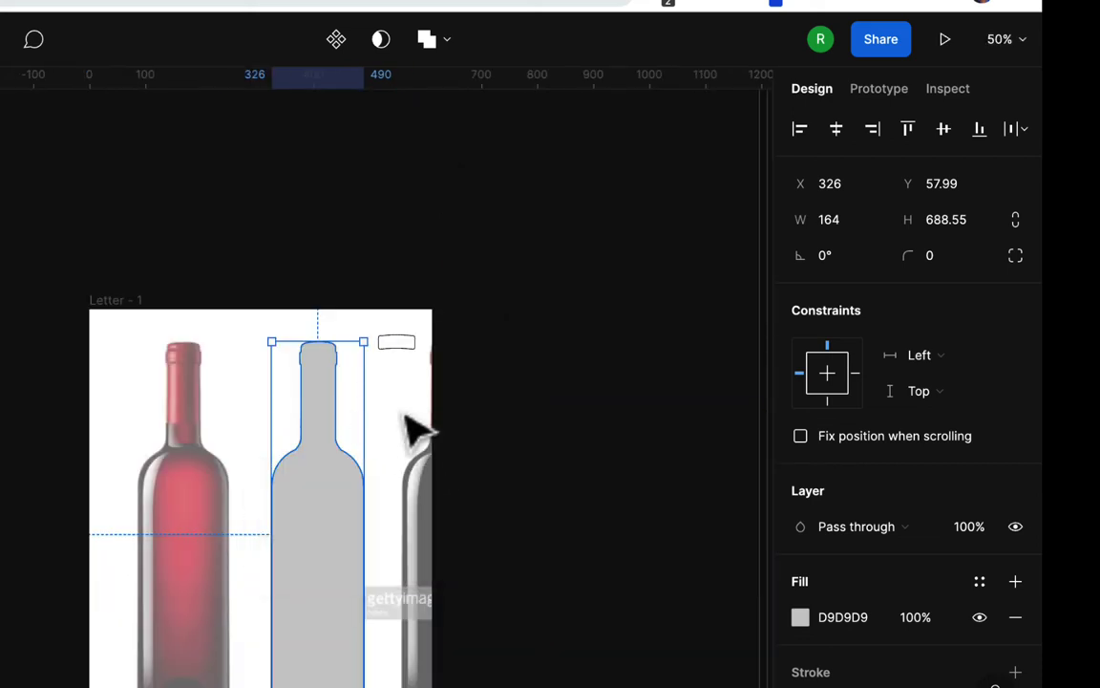
{"action": "left_click", "coordinate": [1015, 618]}
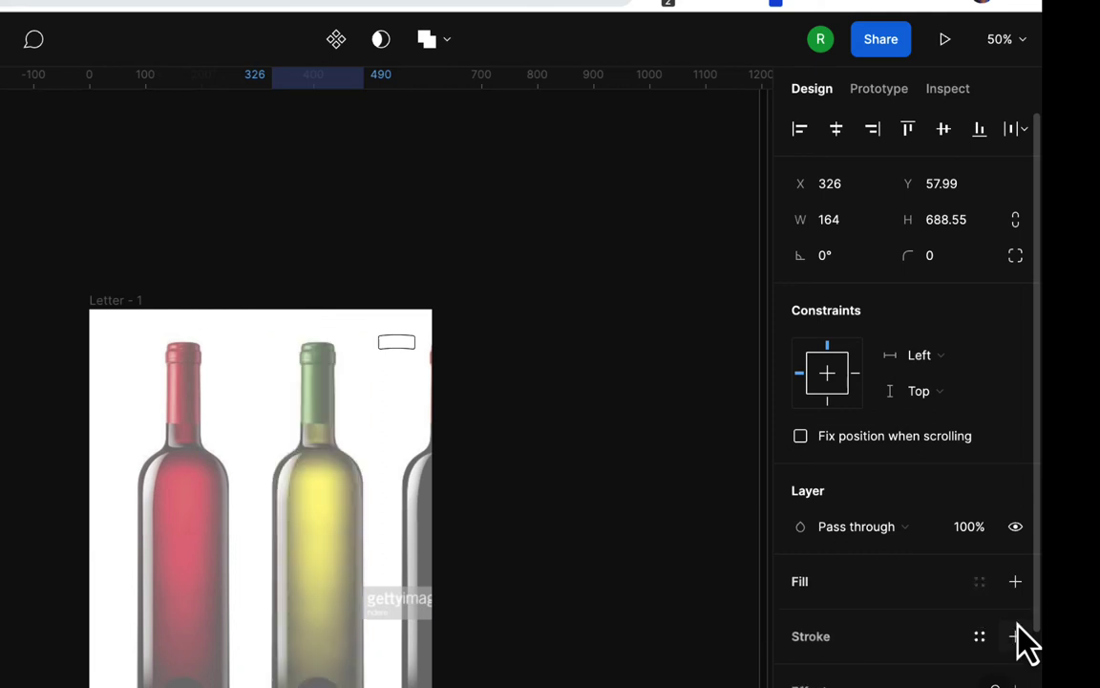
{"action": "left_click", "coordinate": [1016, 636]}
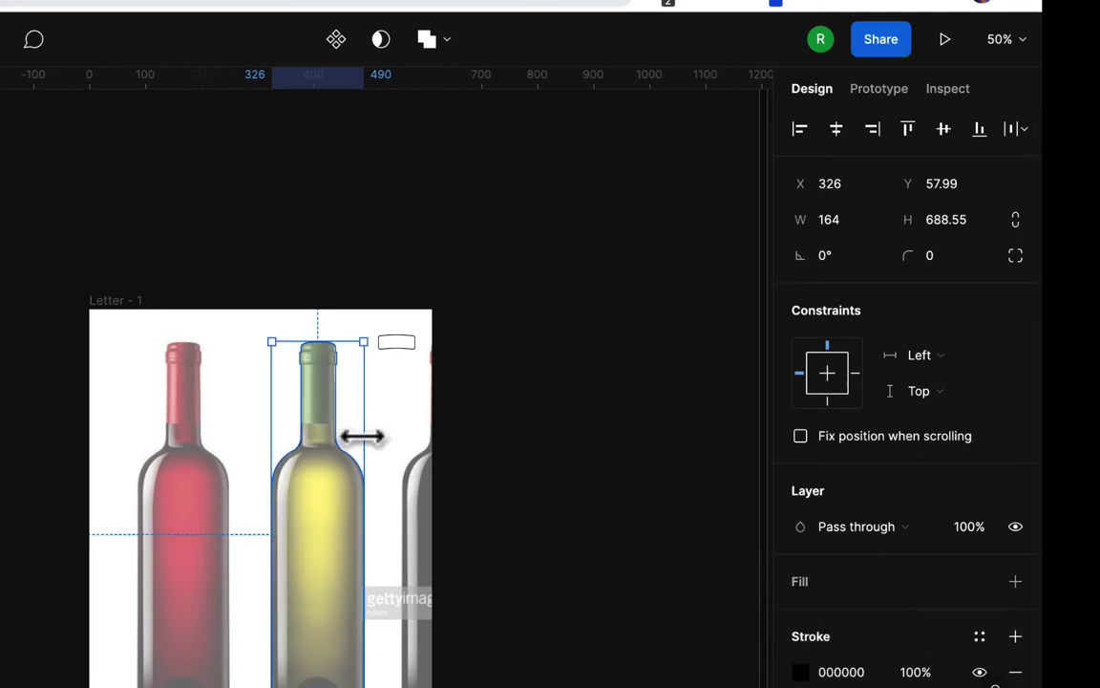
Rename the layer of the spare curved cap band beside the bottle as "top bottle ridge"
{"action": "scroll", "coordinate": [372, 449], "scroll_direction": "right", "scroll_amount": 3}
{"action": "scroll", "coordinate": [373, 449], "scroll_direction": "down", "scroll_amount": 3}
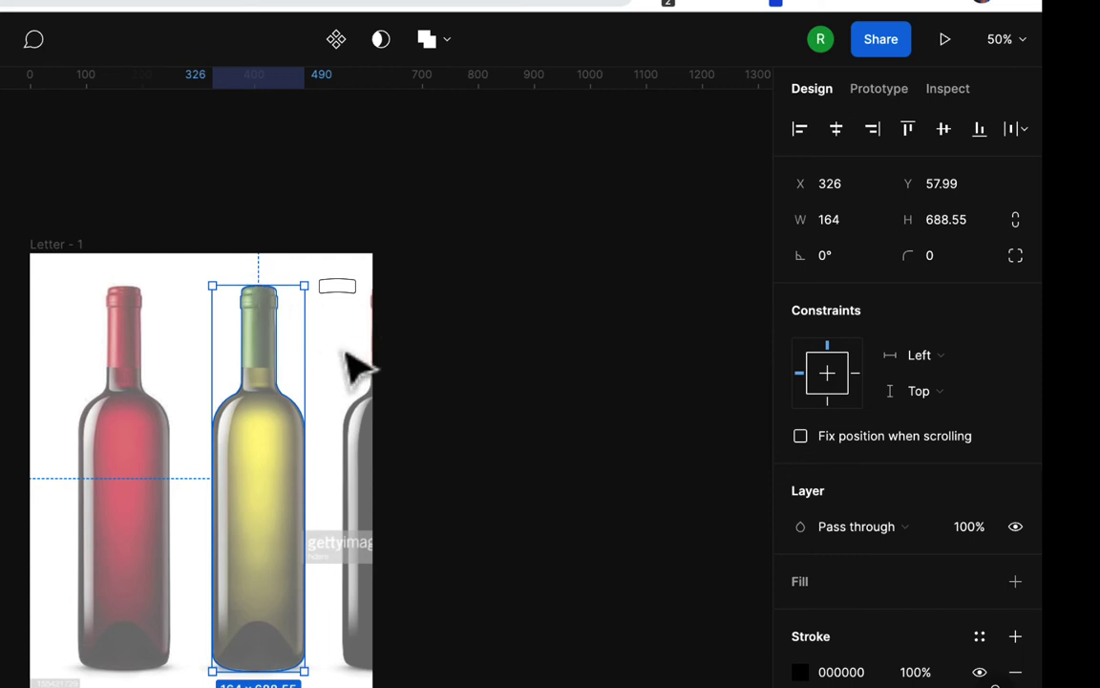
{"action": "scroll", "coordinate": [349, 368], "scroll_direction": "down", "scroll_amount": 2}
{"action": "scroll", "coordinate": [336, 359], "scroll_direction": "down", "scroll_amount": 3}
{"action": "scroll", "coordinate": [336, 359], "scroll_direction": "right", "scroll_amount": 2}
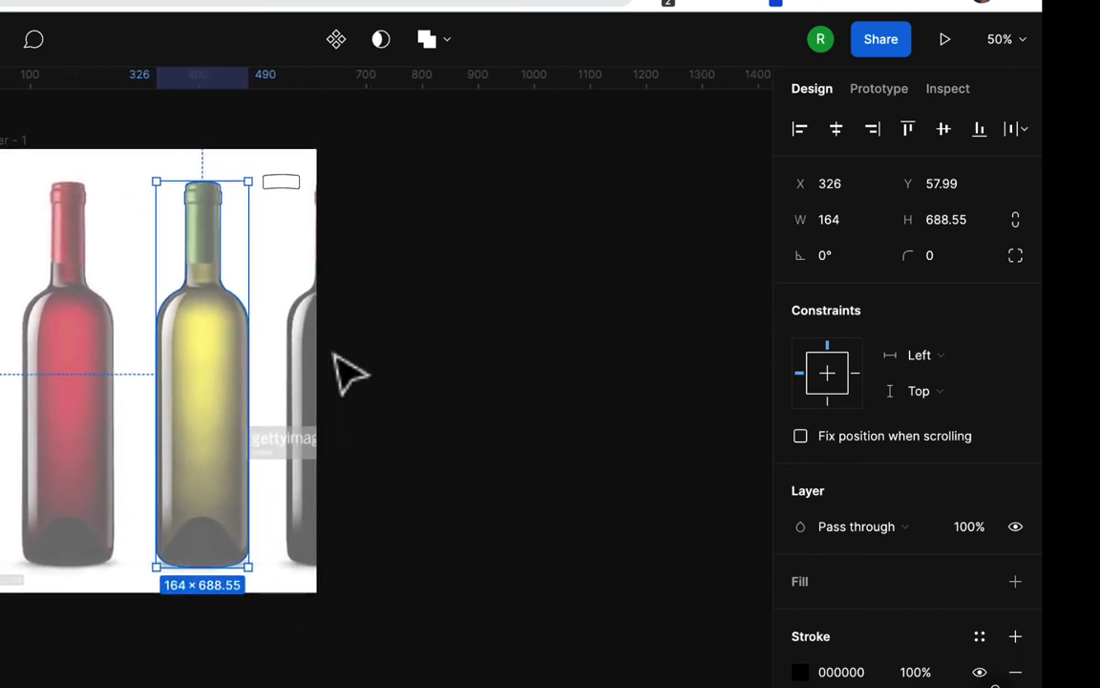
{"action": "scroll", "coordinate": [300, 318], "scroll_direction": "down", "scroll_amount": 2}
{"action": "scroll", "coordinate": [300, 318], "scroll_direction": "right", "scroll_amount": 2}
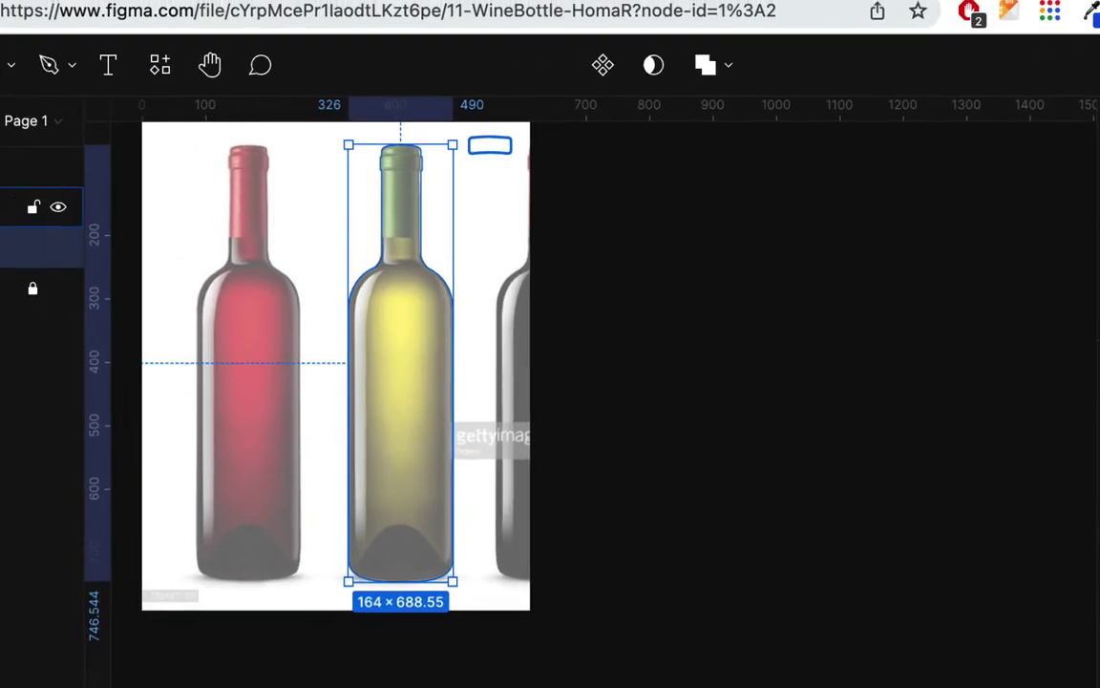
{"action": "left_click", "coordinate": [167, 275]}
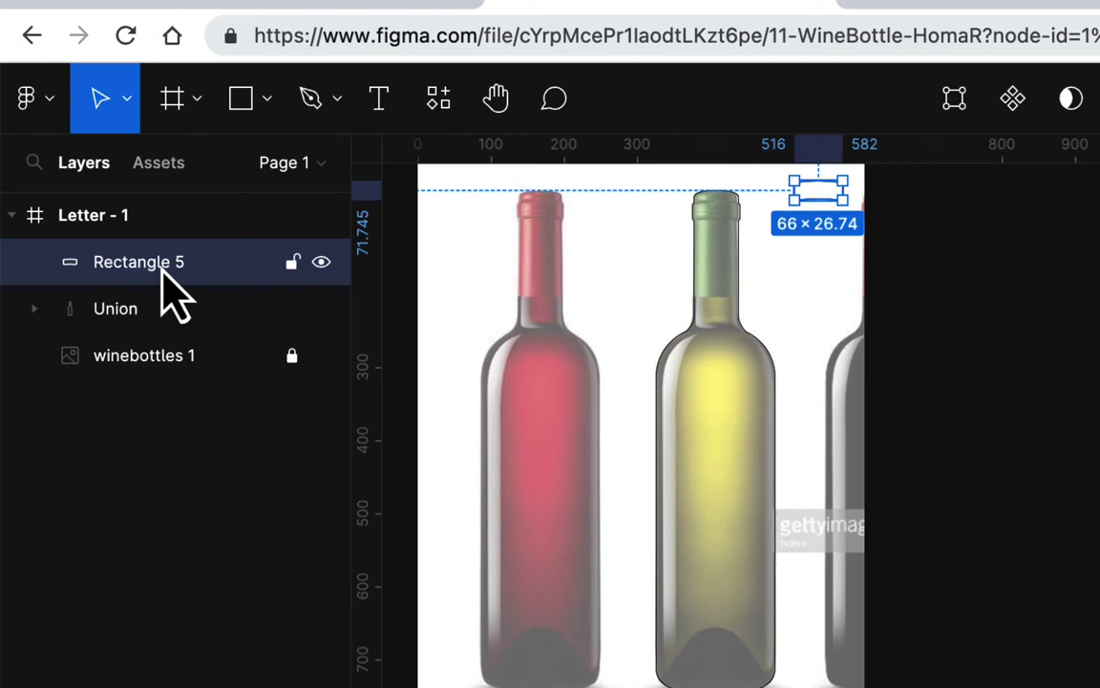
{"action": "double_click", "coordinate": [162, 271]}
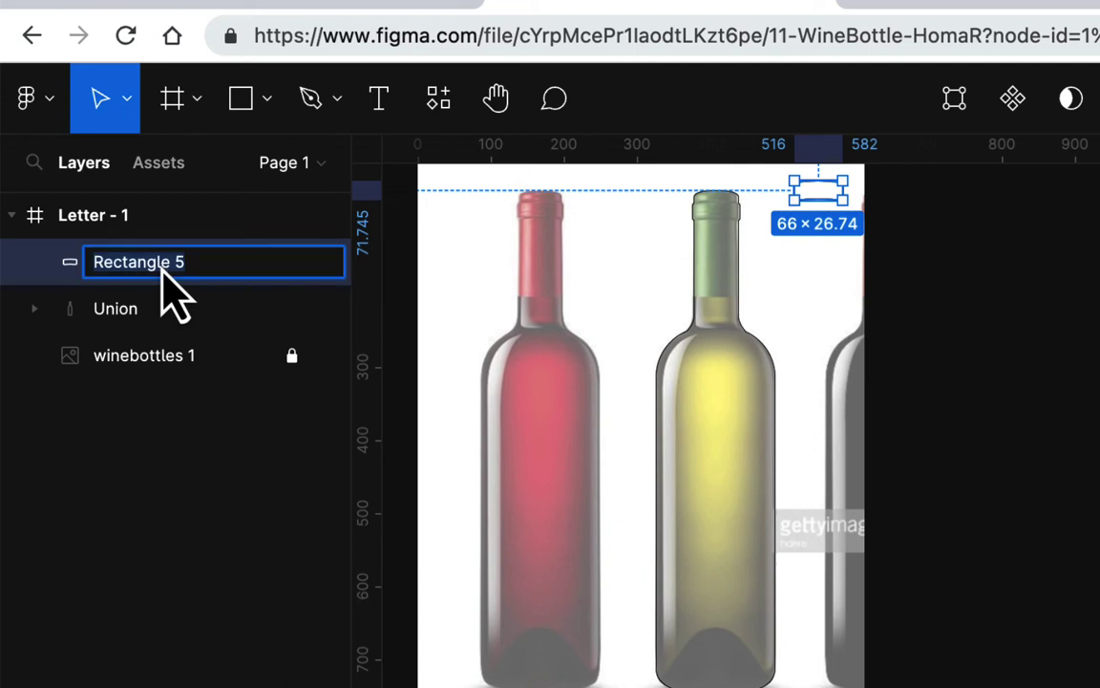
{"action": "type", "text": "top bottle"}
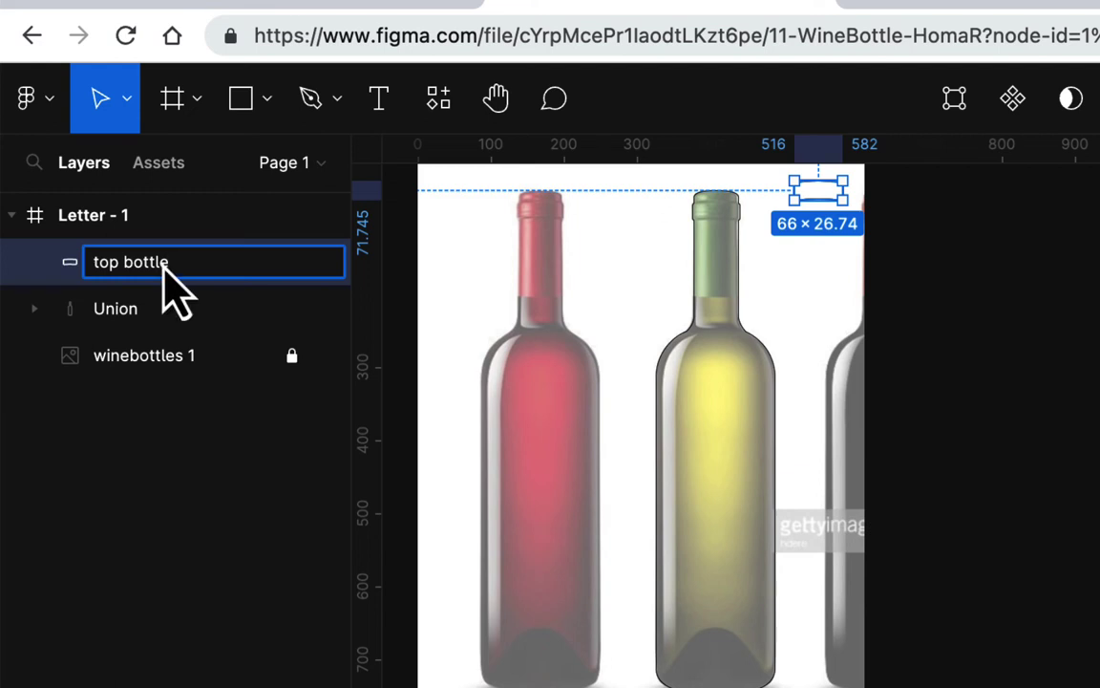
{"action": "type", "text": " rigge"}
{"action": "key", "text": "Return"}
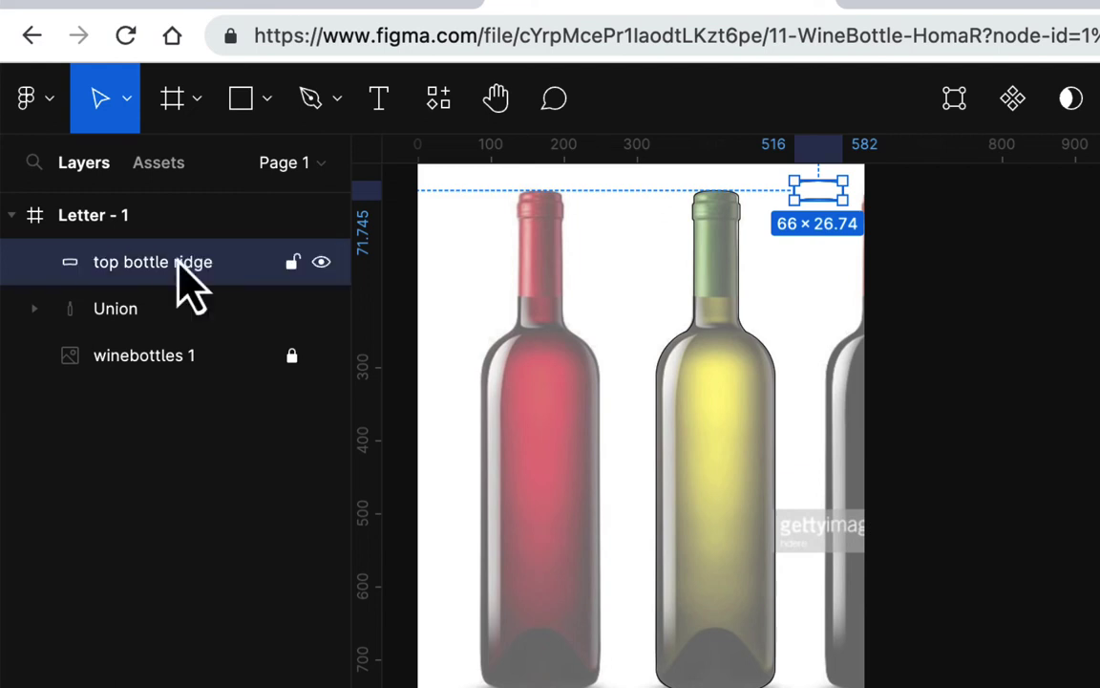
Rename the united bottle outline's layer as "bottleshape"
{"action": "left_click", "coordinate": [754, 353]}
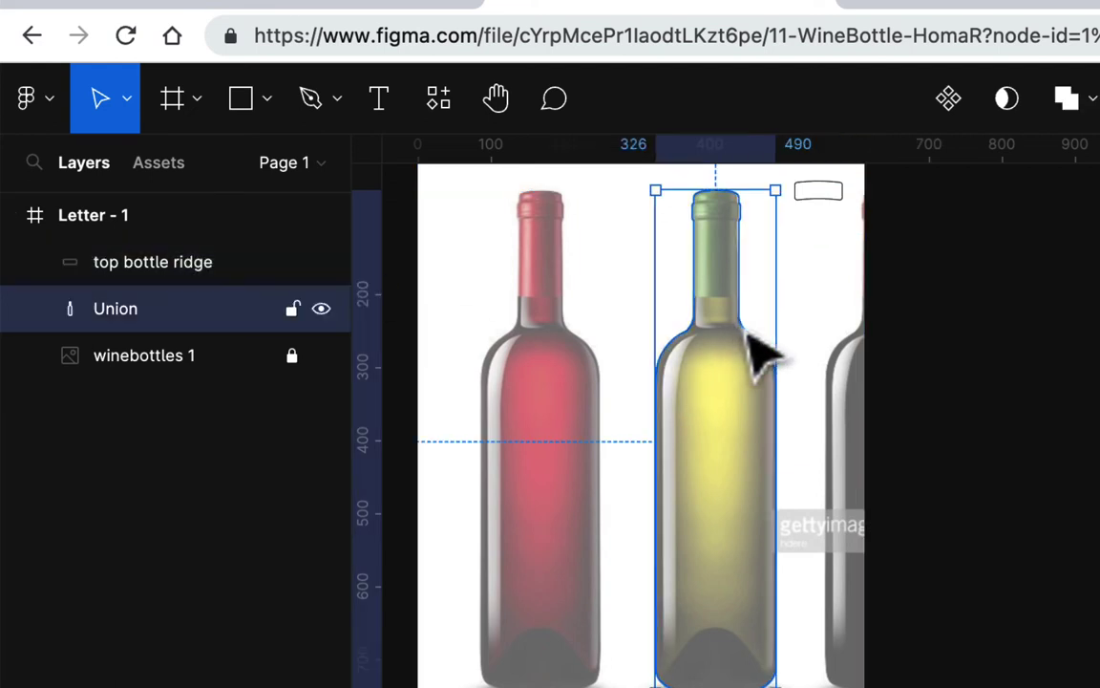
{"action": "double_click", "coordinate": [115, 309]}
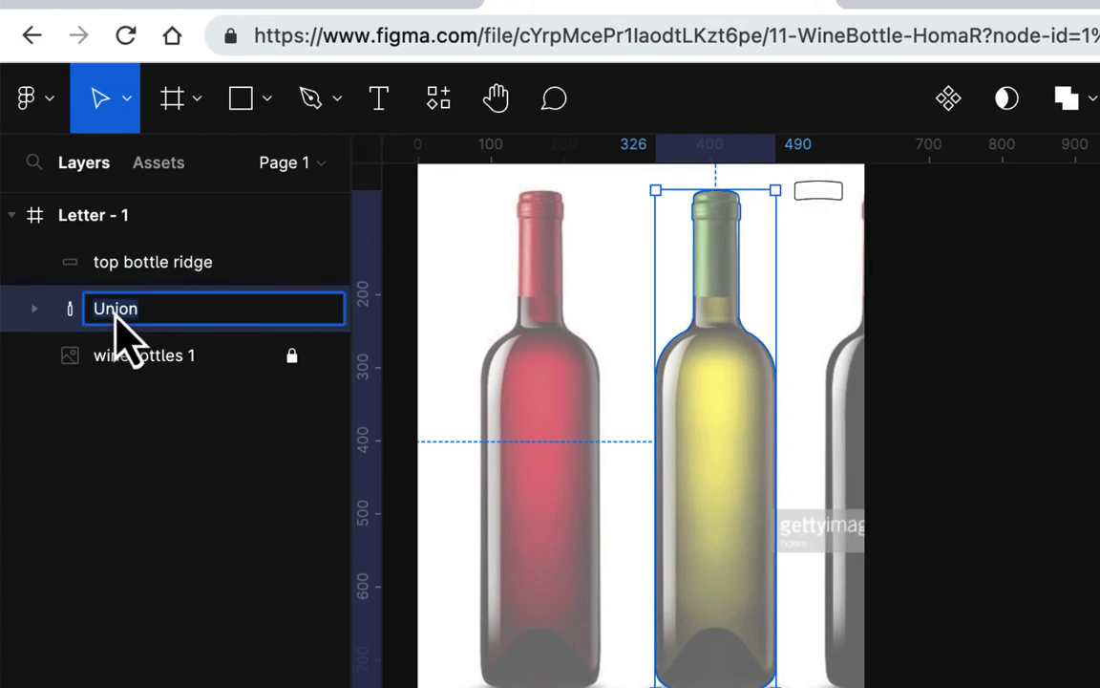
{"action": "type", "text": "bottleshape"}
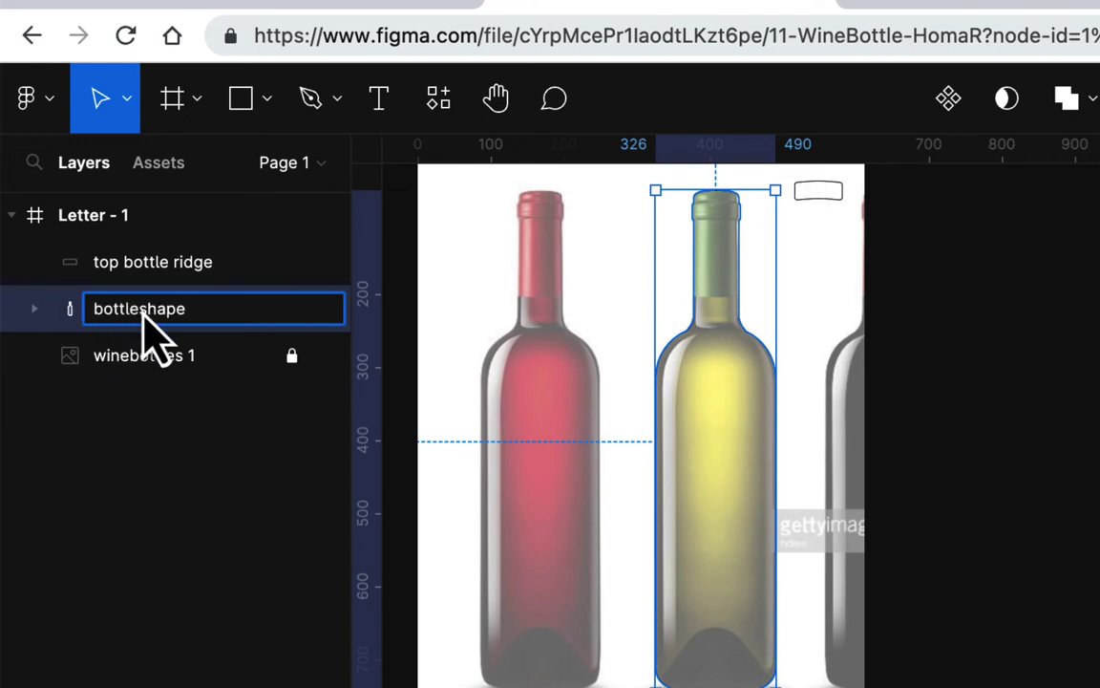
{"action": "key", "text": "Return"}
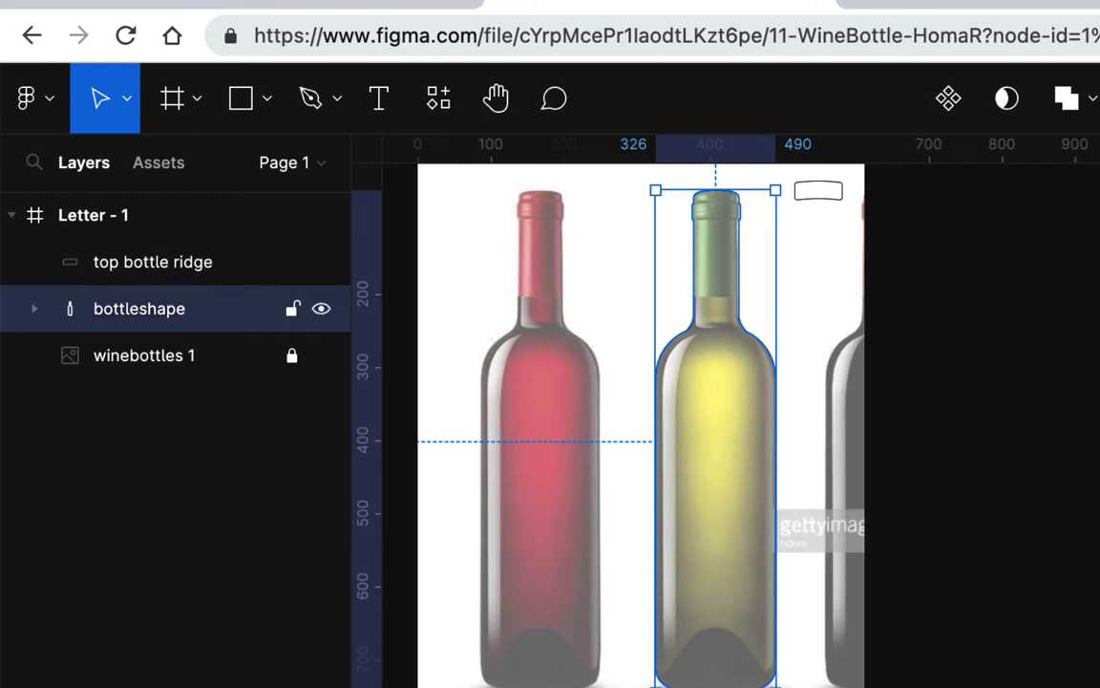
Unlock the winebottles 1 reference photo and restore its layer opacity to 100%
{"action": "left_click", "coordinate": [783, 506]}
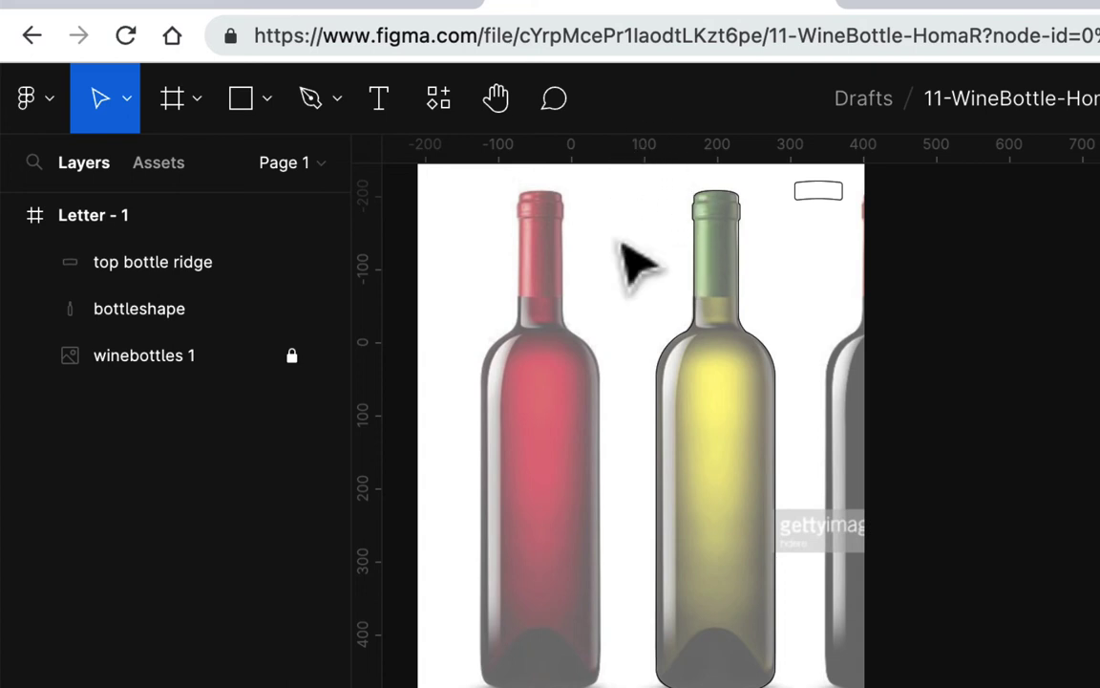
{"action": "left_click", "coordinate": [293, 357]}
{"action": "left_click", "coordinate": [635, 430]}
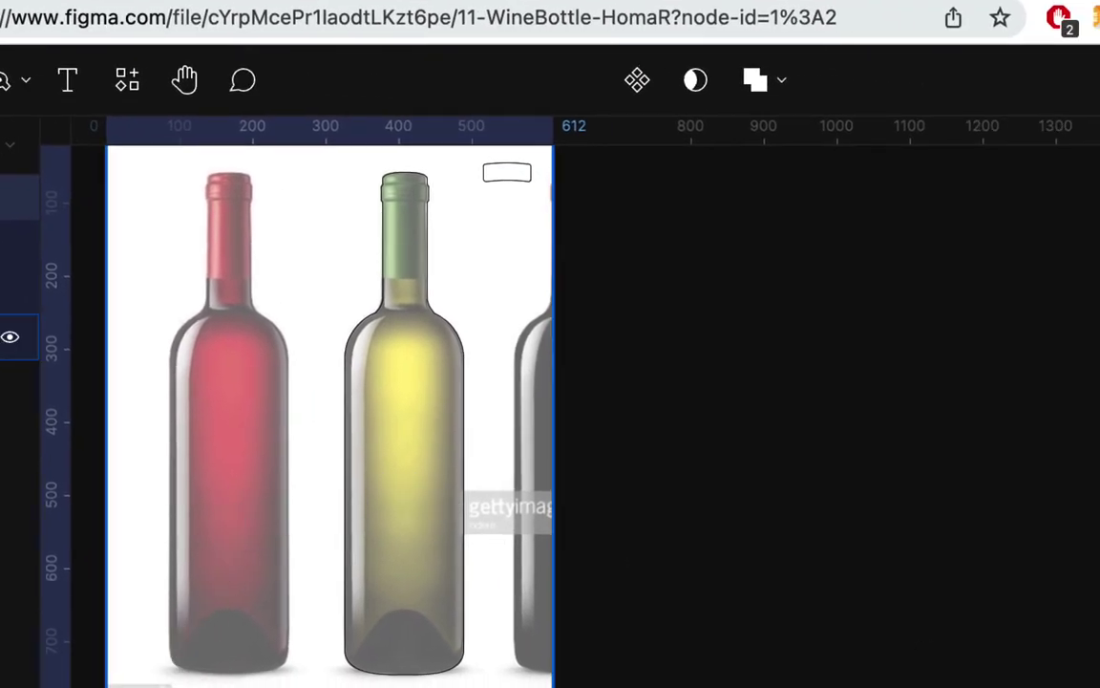
{"action": "left_click", "coordinate": [161, 678]}
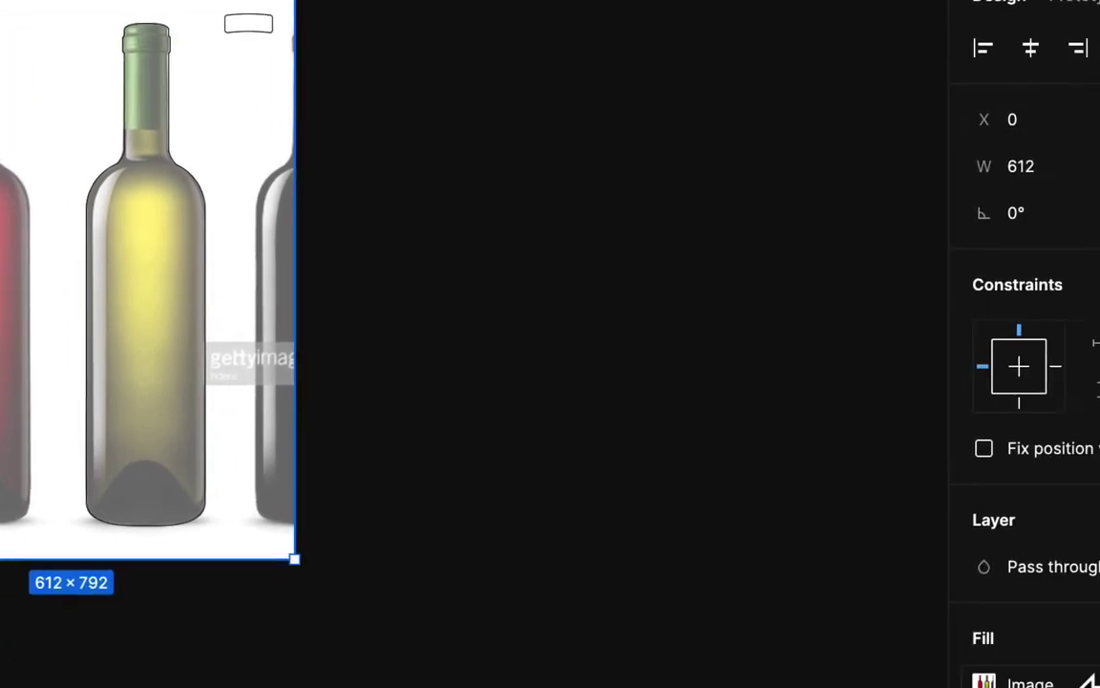
{"action": "left_click_drag", "start_coordinate": [901, 569], "coordinate": [948, 569]}
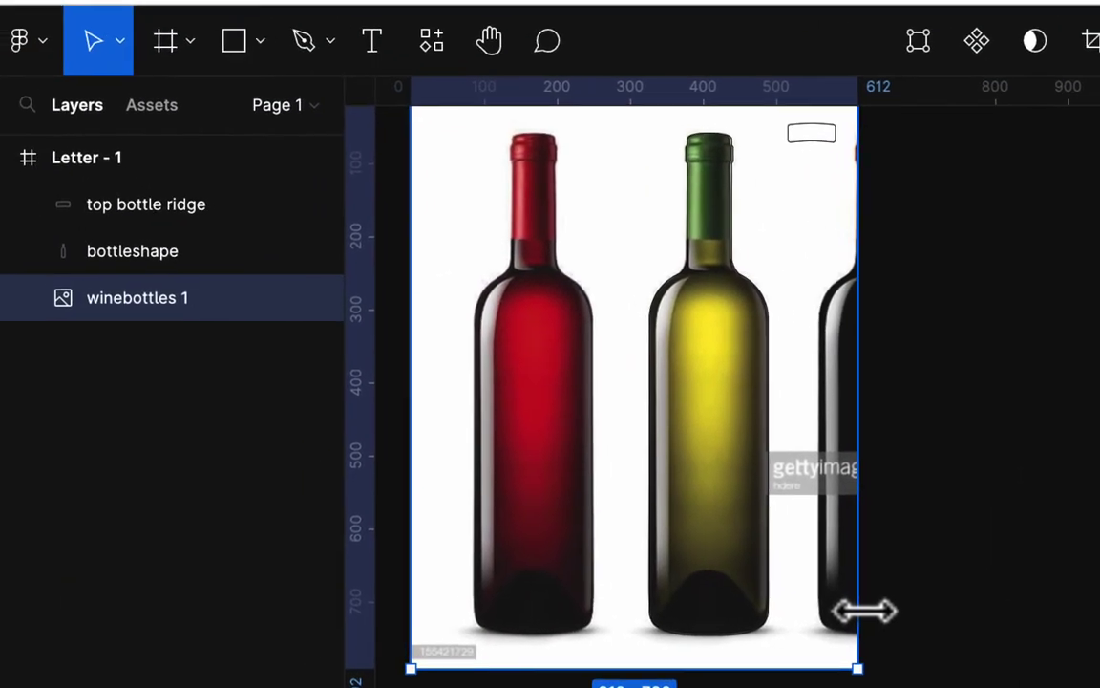
Move the reference photo left to X -190 and crop its right side to a width of 516
{"action": "left_click_drag", "start_coordinate": [864, 611], "coordinate": [879, 626]}
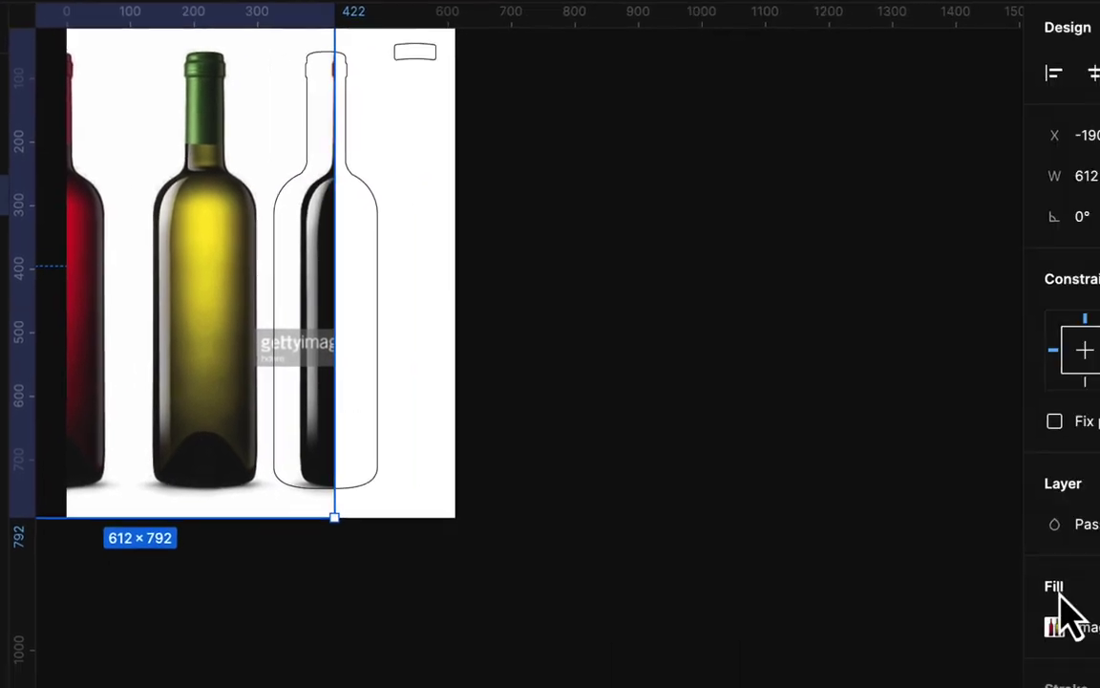
{"action": "left_click", "coordinate": [865, 593]}
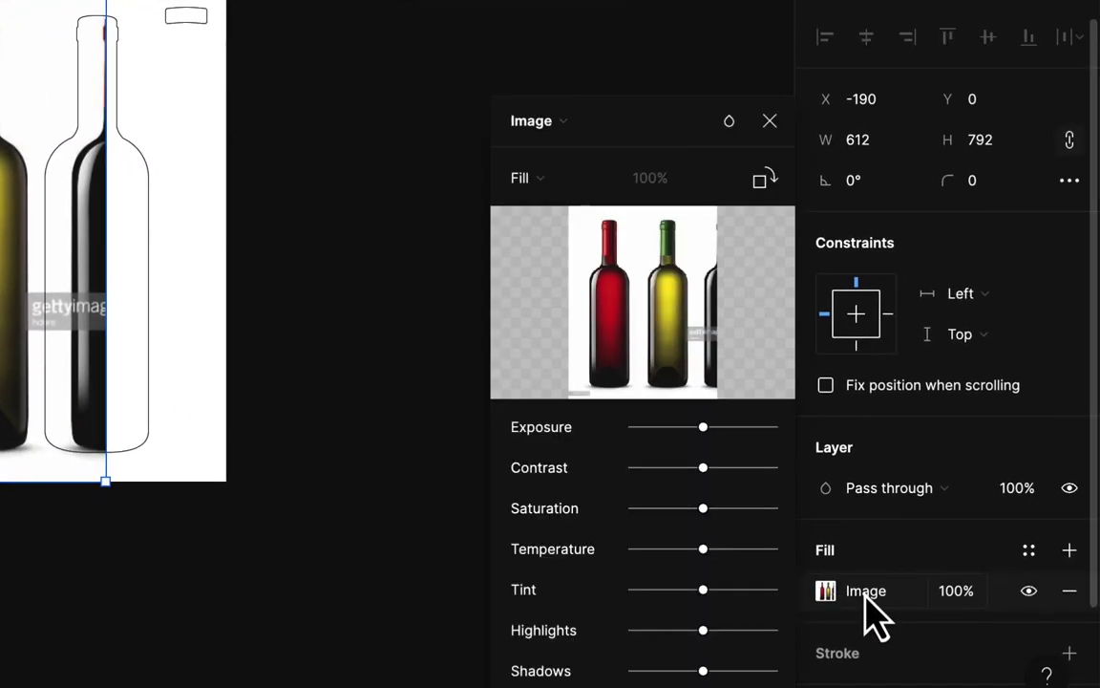
{"action": "left_click", "coordinate": [543, 182]}
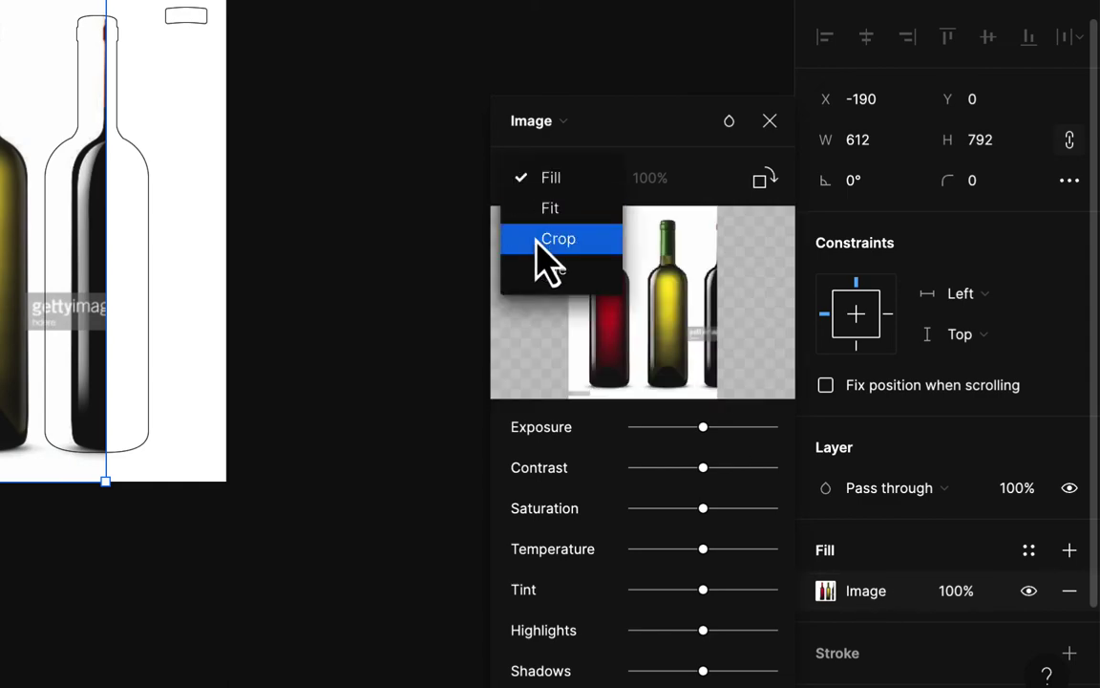
{"action": "left_click", "coordinate": [554, 239]}
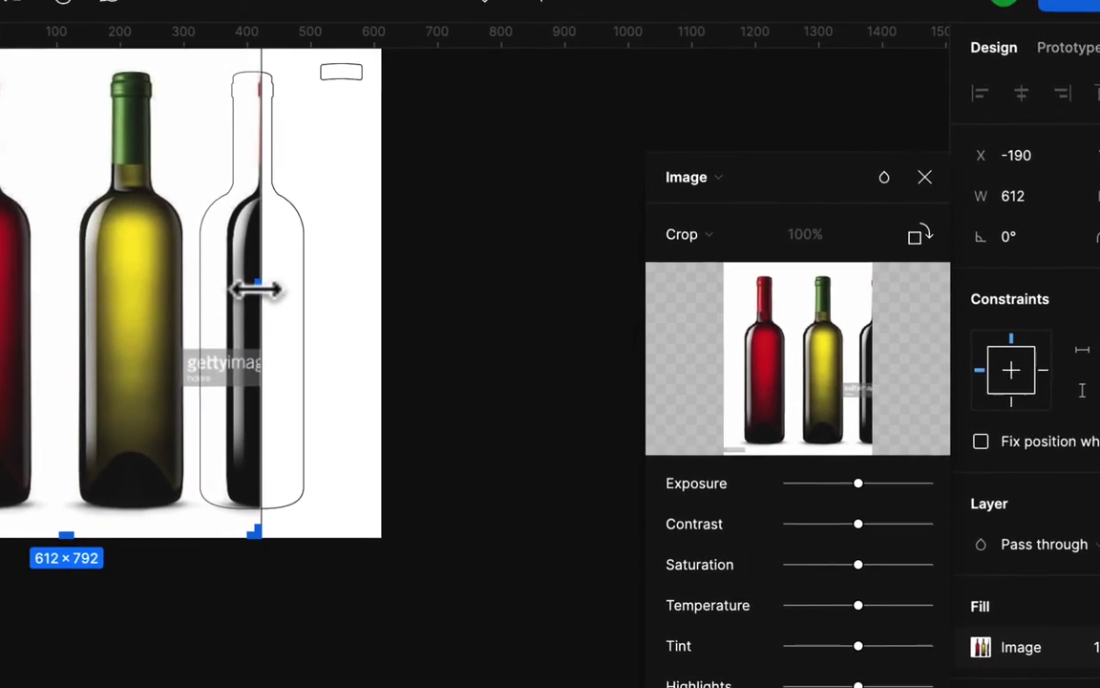
{"action": "left_click_drag", "start_coordinate": [256, 289], "coordinate": [222, 296]}
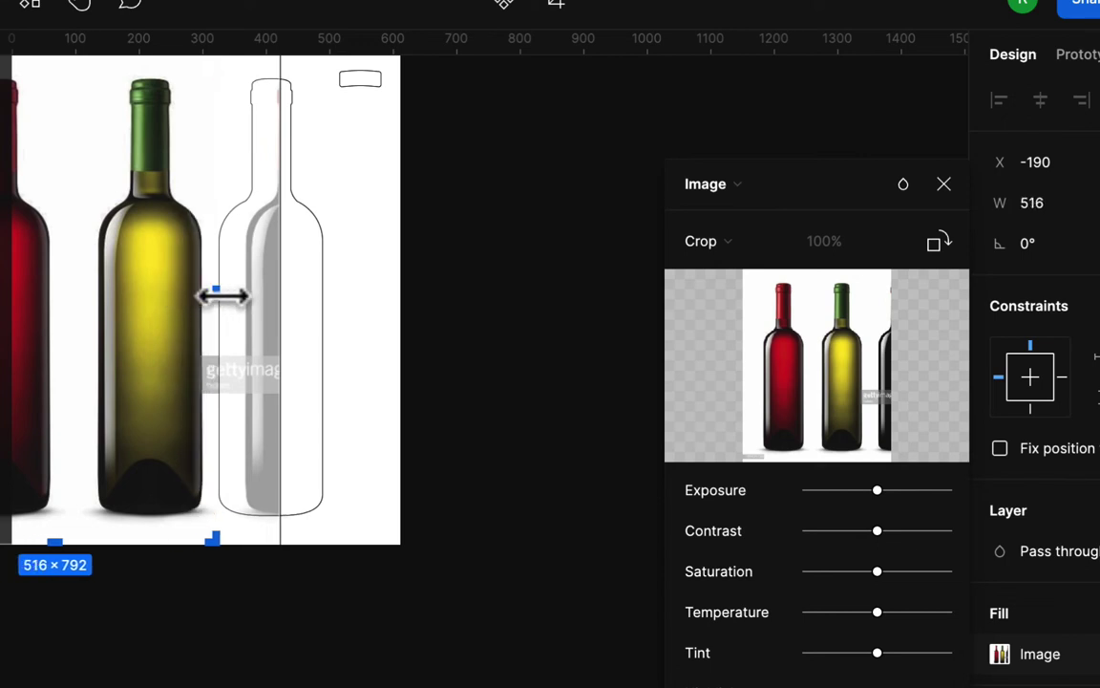
{"action": "left_click_drag", "start_coordinate": [223, 296], "coordinate": [221, 297]}
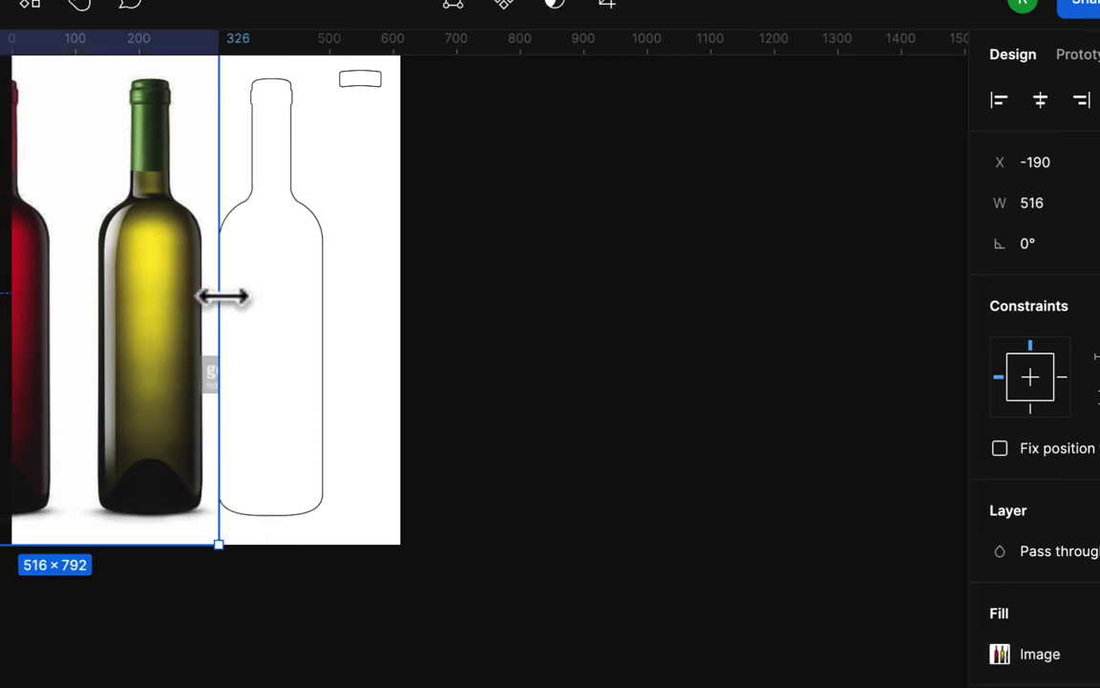
Shift the cropped photo further left until its right edge sits at 300 on the ruler, and lock its layer
{"action": "left_click", "coordinate": [520, 277]}
{"action": "left_click_drag", "start_coordinate": [173, 268], "coordinate": [153, 266]}
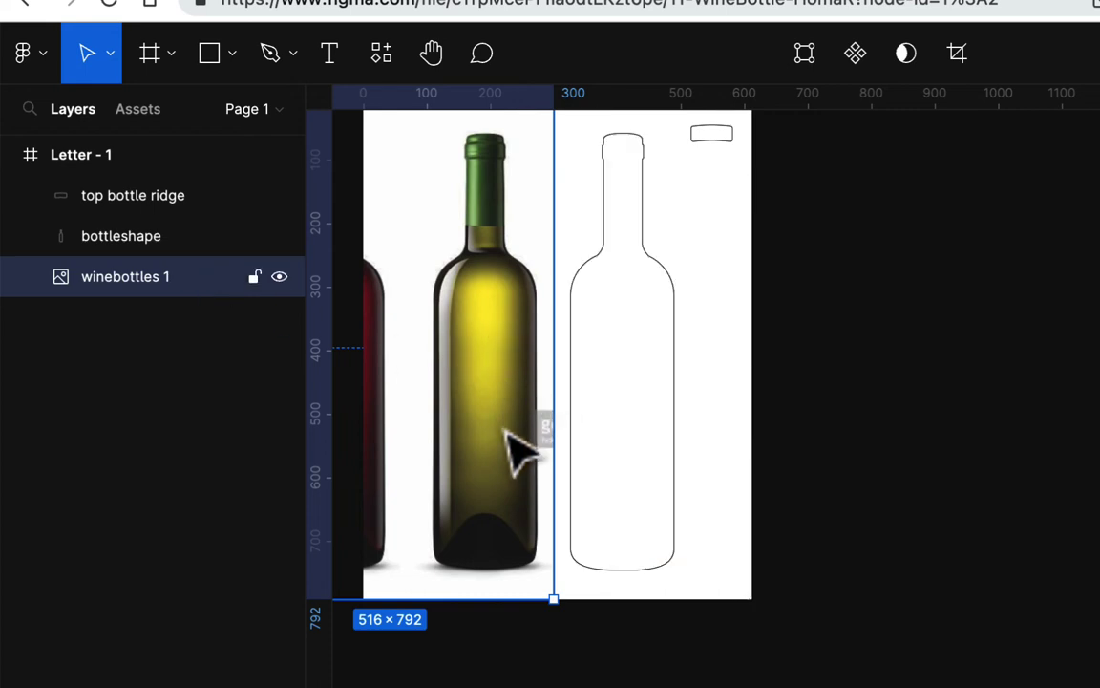
{"action": "left_click", "coordinate": [254, 278]}
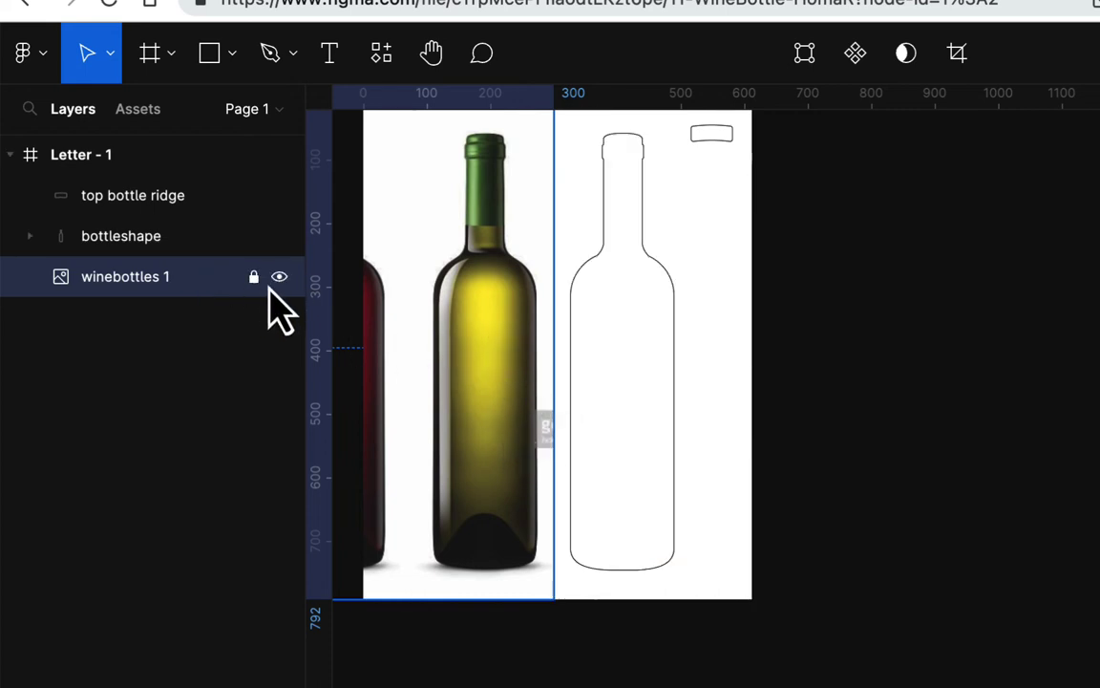
Add a fill to the bottleshape outline and change it from solid to a radial gradient
{"action": "scroll", "coordinate": [680, 438], "scroll_direction": "left", "scroll_amount": 3}
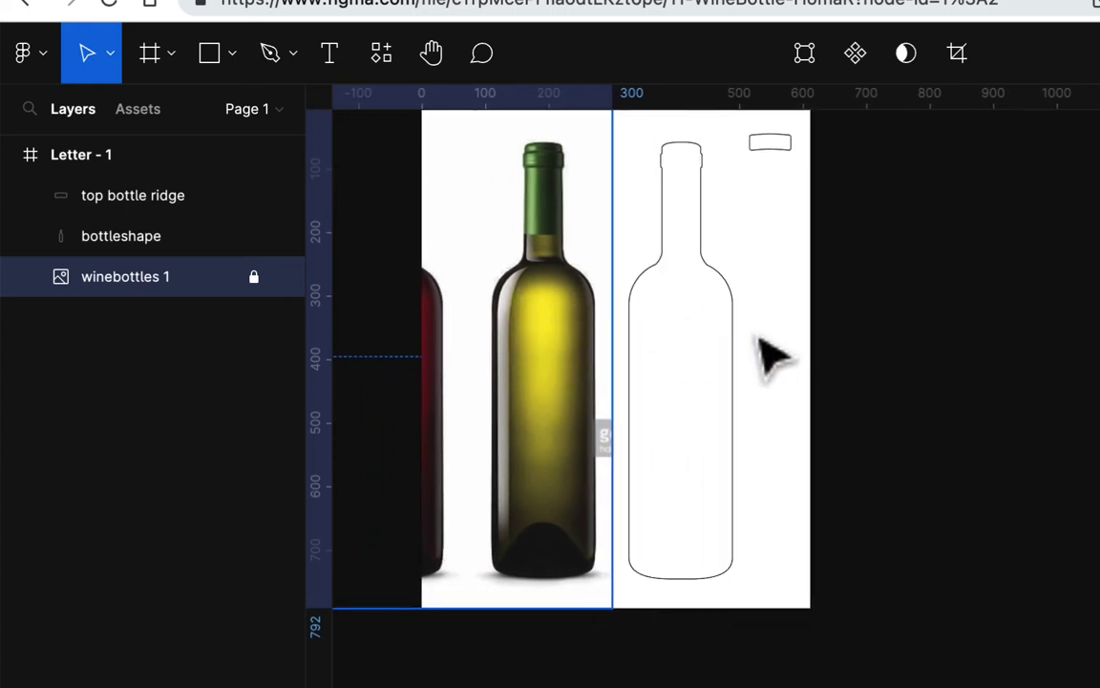
{"action": "scroll", "coordinate": [761, 338], "scroll_direction": "up", "scroll_amount": 5}
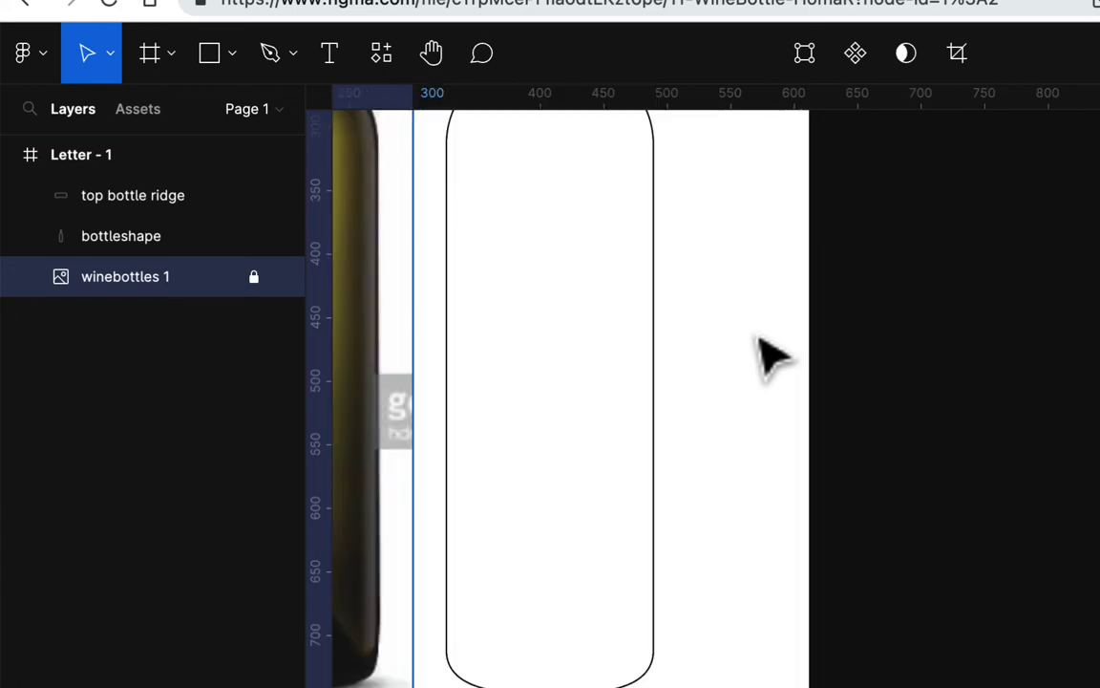
{"action": "scroll", "coordinate": [772, 355], "scroll_direction": "up", "scroll_amount": 5}
{"action": "scroll", "coordinate": [771, 355], "scroll_direction": "left", "scroll_amount": 2}
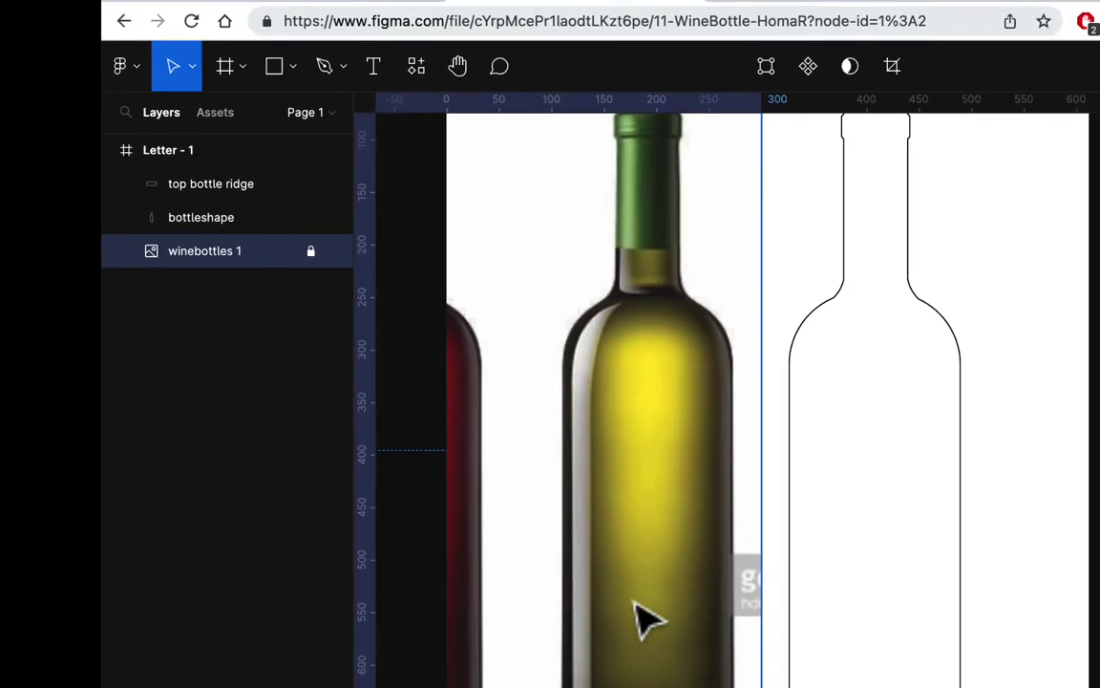
{"action": "scroll", "coordinate": [838, 389], "scroll_direction": "down", "scroll_amount": 2}
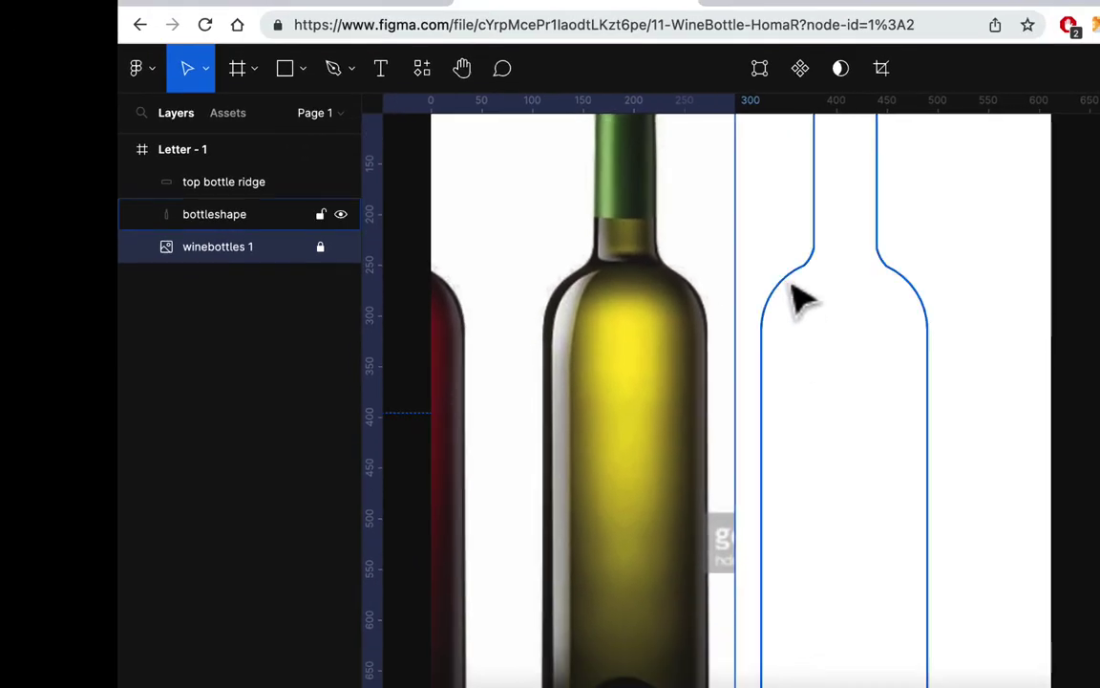
{"action": "left_click", "coordinate": [792, 288]}
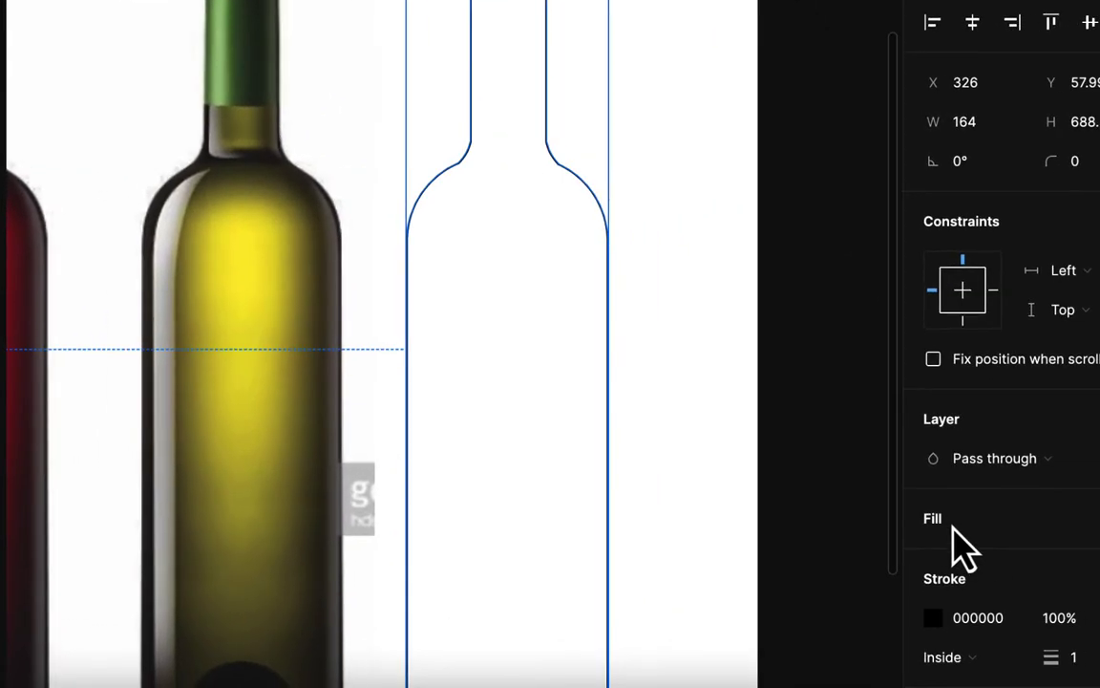
{"action": "left_click", "coordinate": [941, 520]}
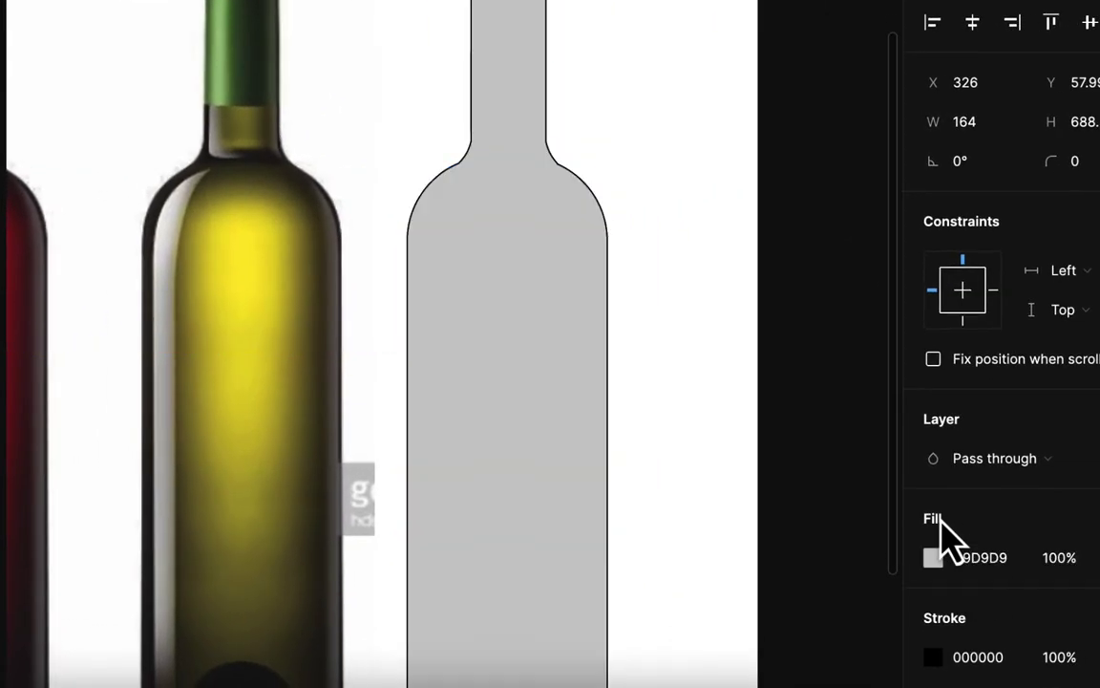
{"action": "key", "text": "alt"}
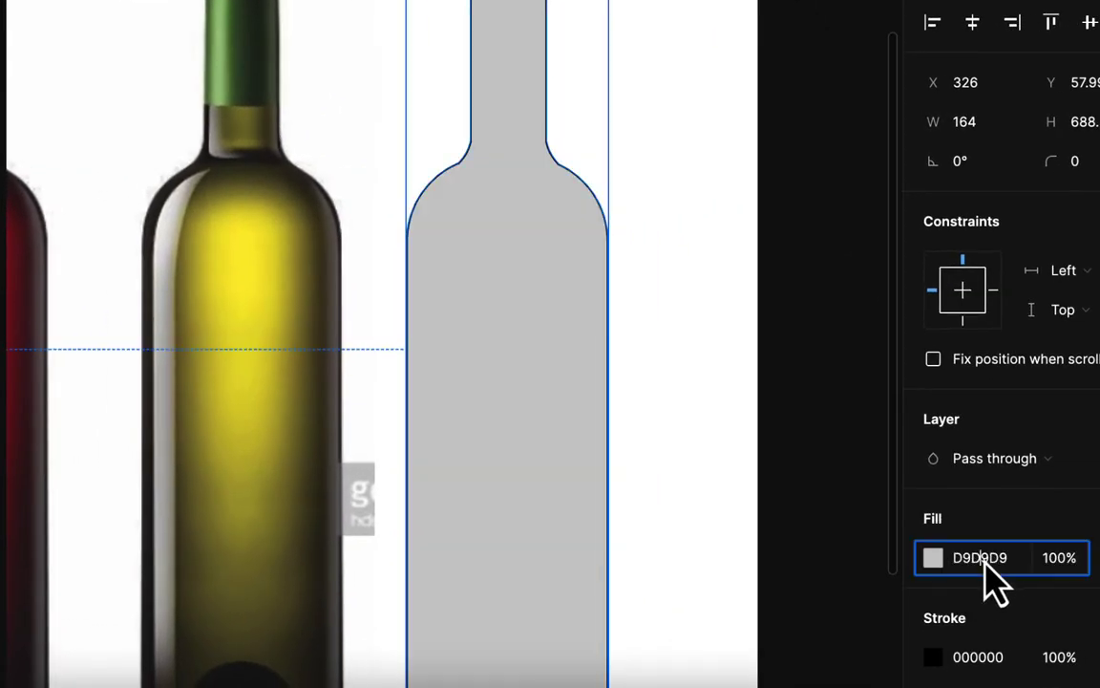
{"action": "left_click", "coordinate": [933, 558]}
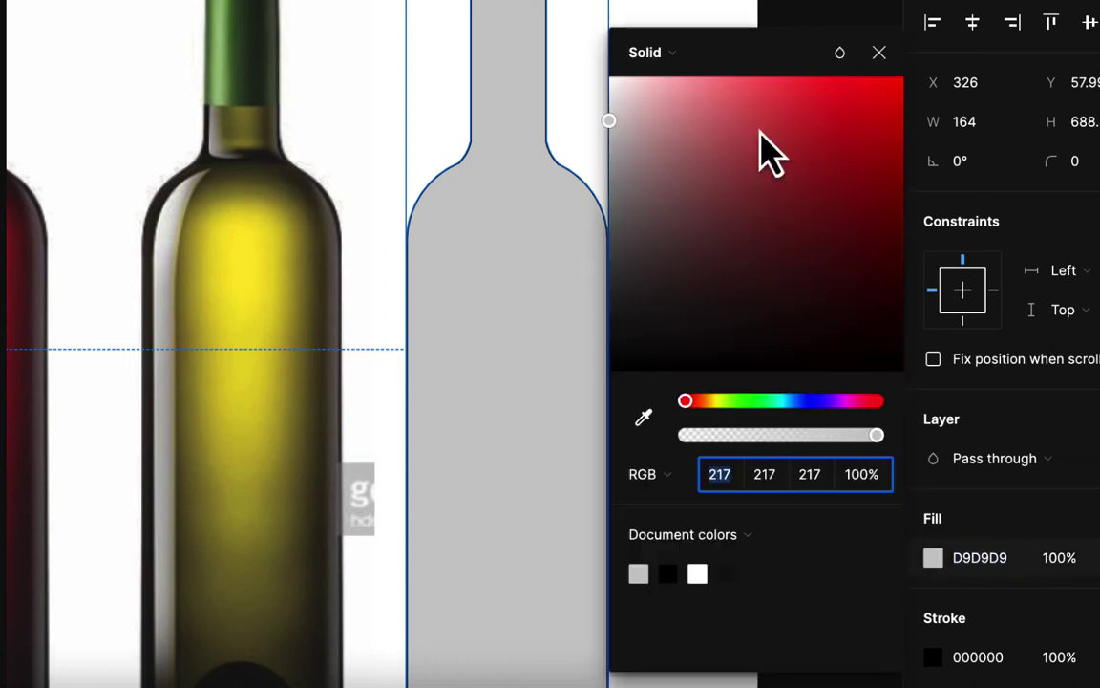
{"action": "left_click", "coordinate": [670, 52]}
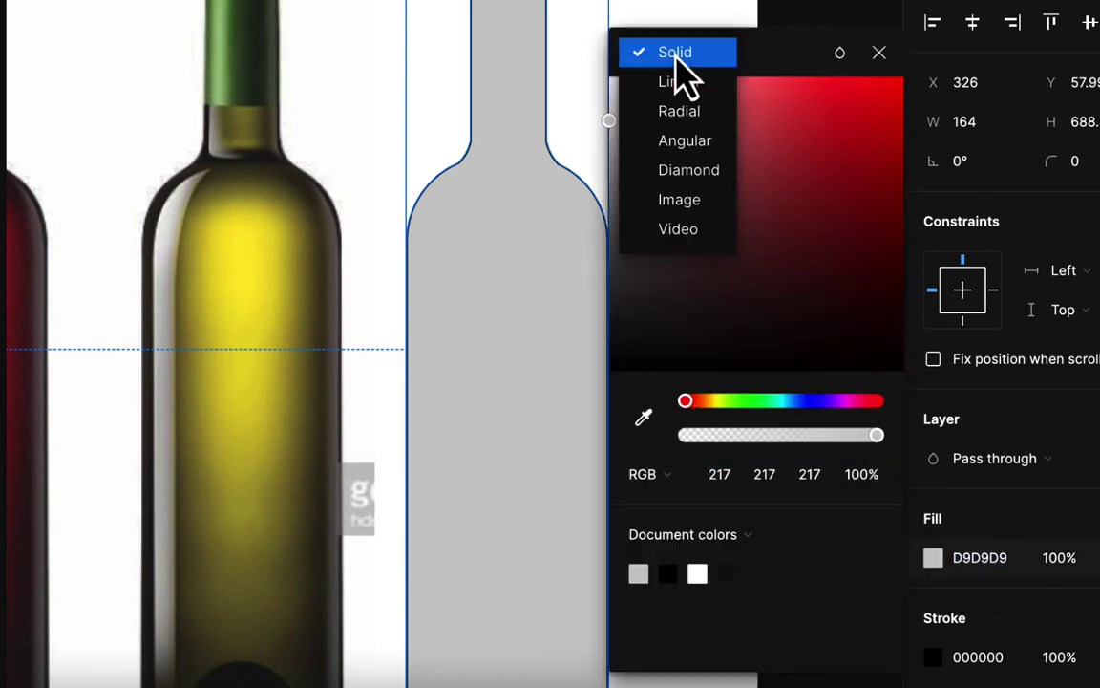
{"action": "left_click", "coordinate": [678, 111]}
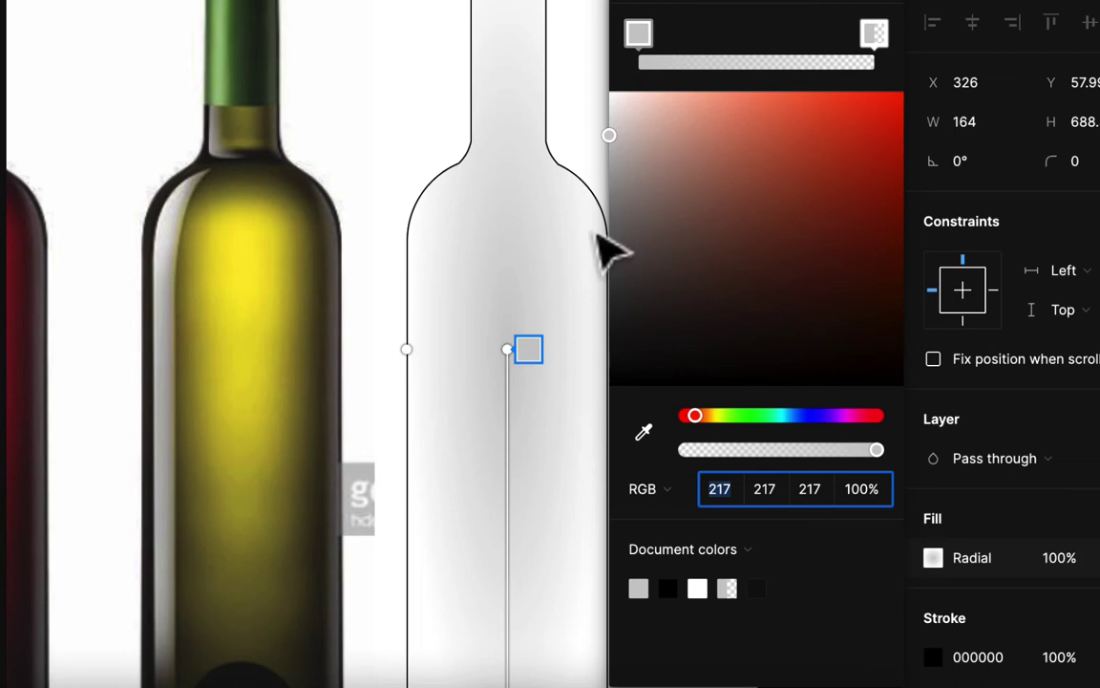
Sample the gradient colours from the reference bottle: bright yellow (254, 237, 71) for the inner stop and dark brown (75, 70, 48) for the outer stop
{"action": "left_click", "coordinate": [528, 348]}
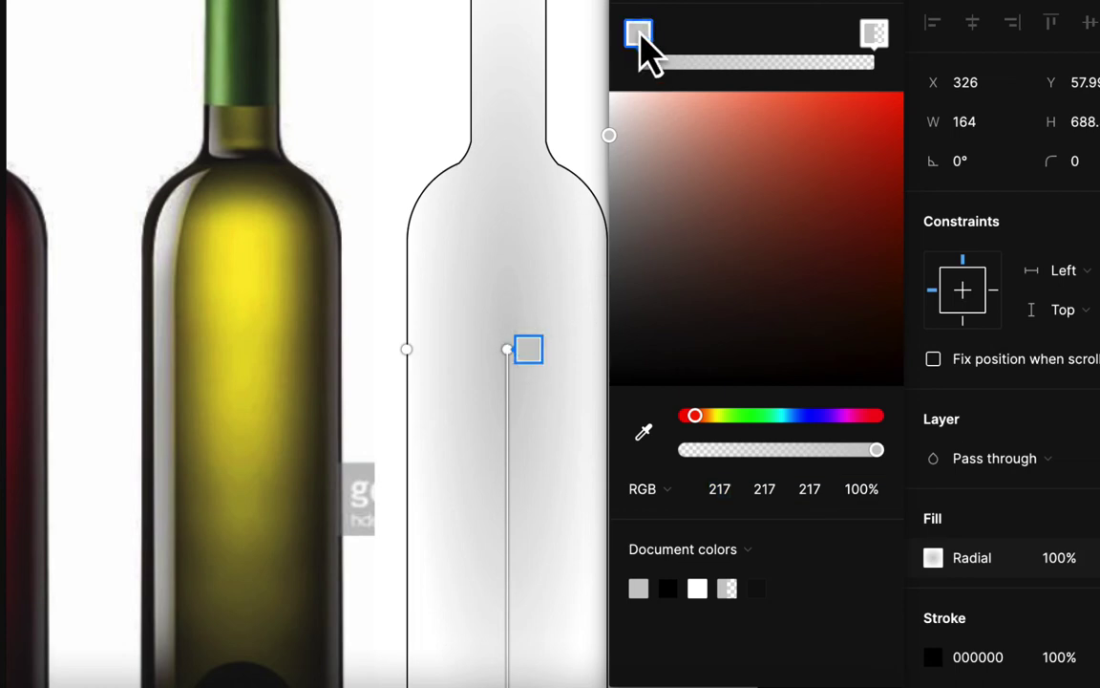
{"action": "left_click", "coordinate": [646, 433]}
{"action": "left_click", "coordinate": [251, 246]}
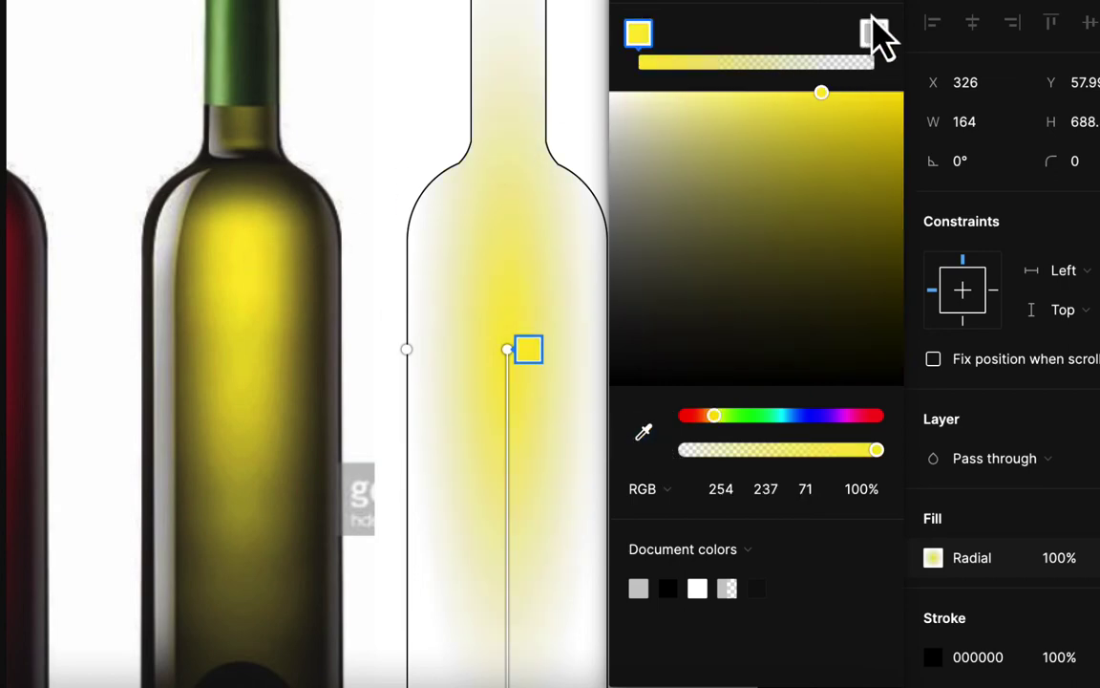
{"action": "left_click", "coordinate": [874, 34]}
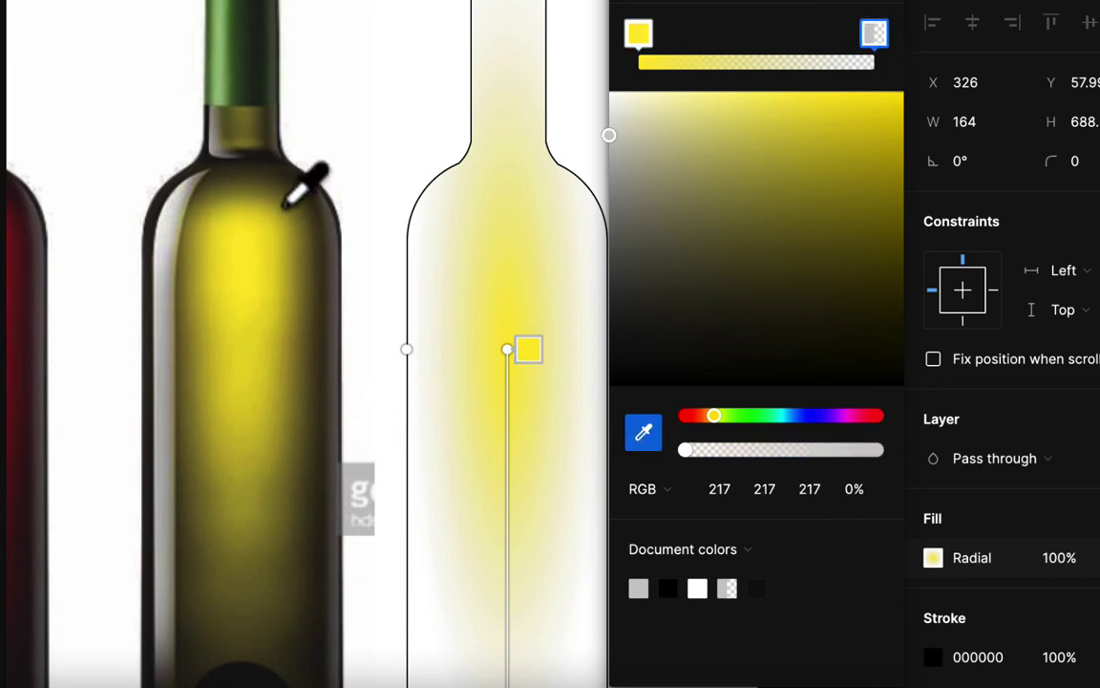
{"action": "left_click", "coordinate": [288, 170]}
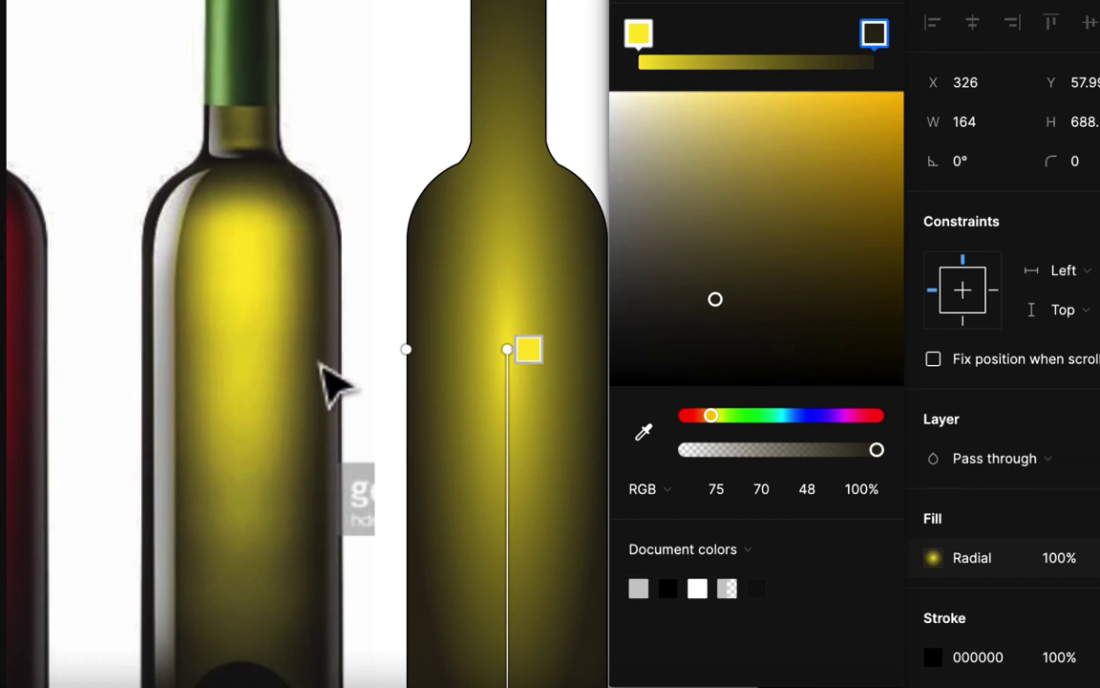
Move the radial gradient's centre slightly below the bottle's middle and narrow its spread to just inside the bottle's side
{"action": "scroll", "coordinate": [334, 401], "scroll_direction": "right", "scroll_amount": 5}
{"action": "scroll", "coordinate": [334, 401], "scroll_direction": "down", "scroll_amount": 2}
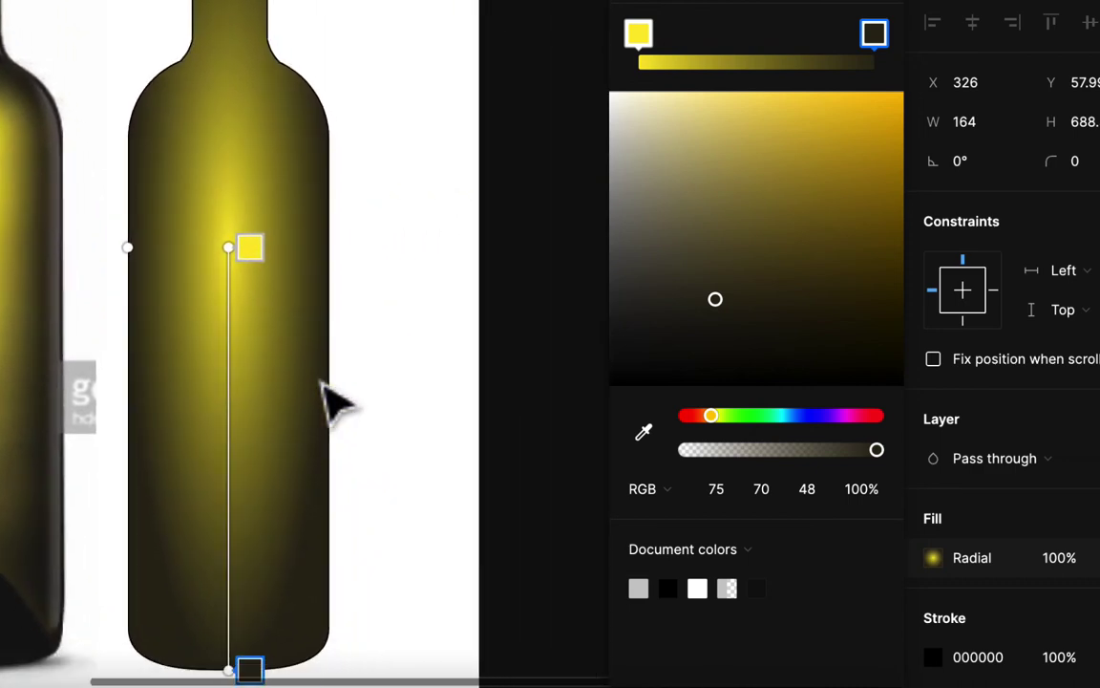
{"action": "scroll", "coordinate": [334, 401], "scroll_direction": "left", "scroll_amount": 2}
{"action": "scroll", "coordinate": [334, 401], "scroll_direction": "up", "scroll_amount": 1}
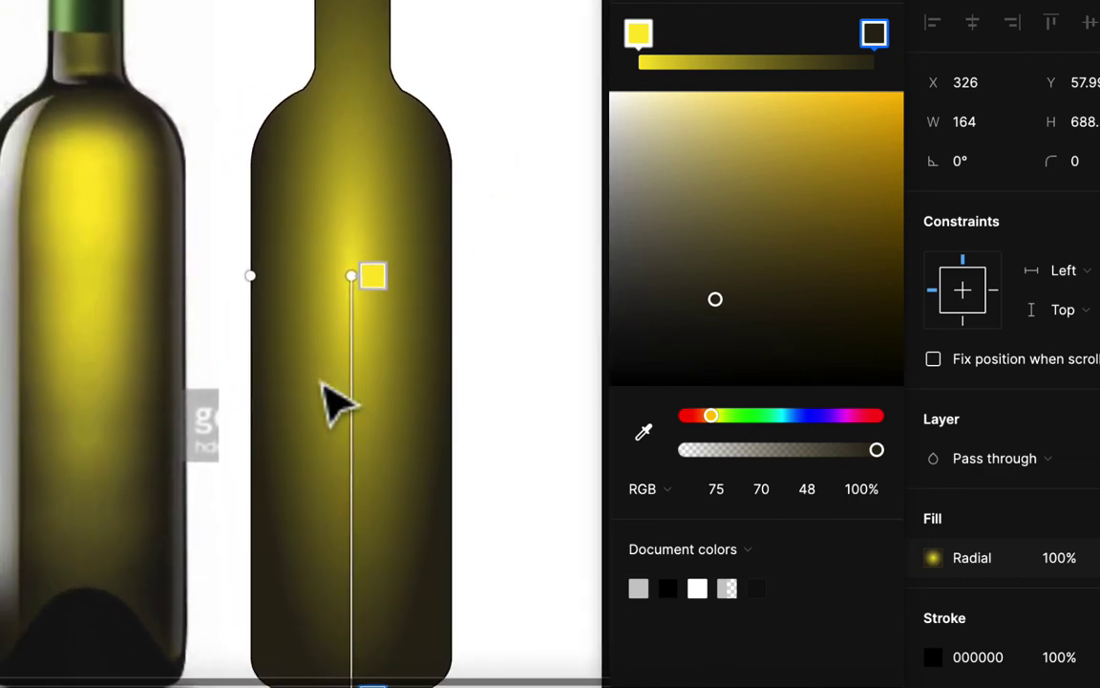
{"action": "left_click_drag", "start_coordinate": [351, 276], "coordinate": [355, 224]}
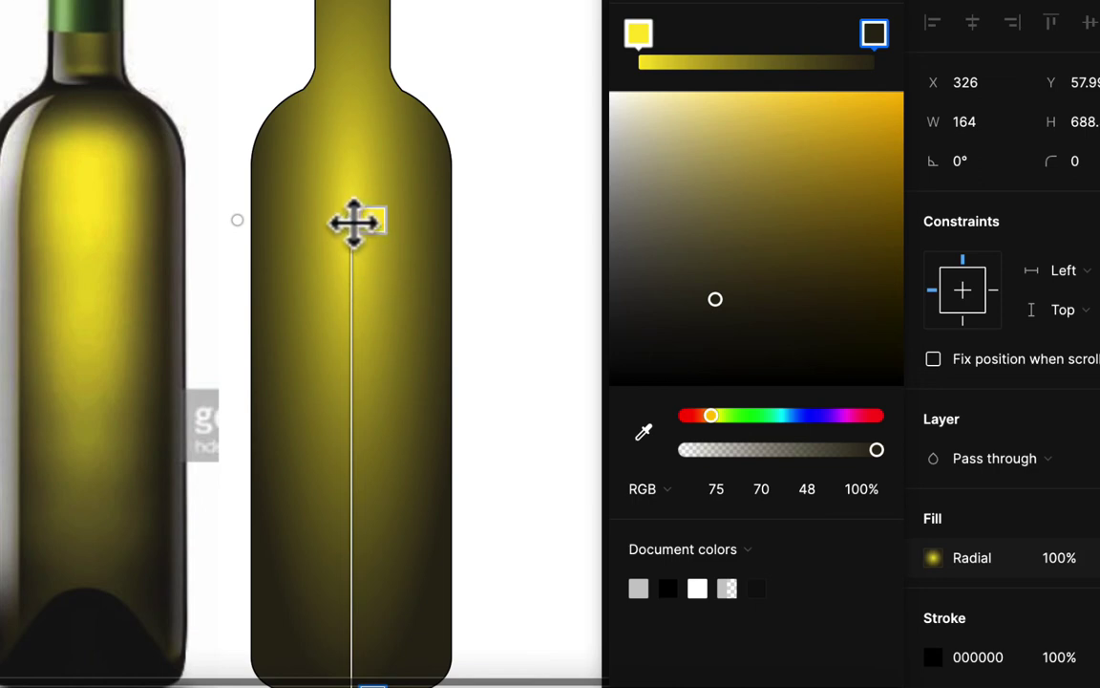
{"action": "left_click_drag", "start_coordinate": [354, 222], "coordinate": [350, 325]}
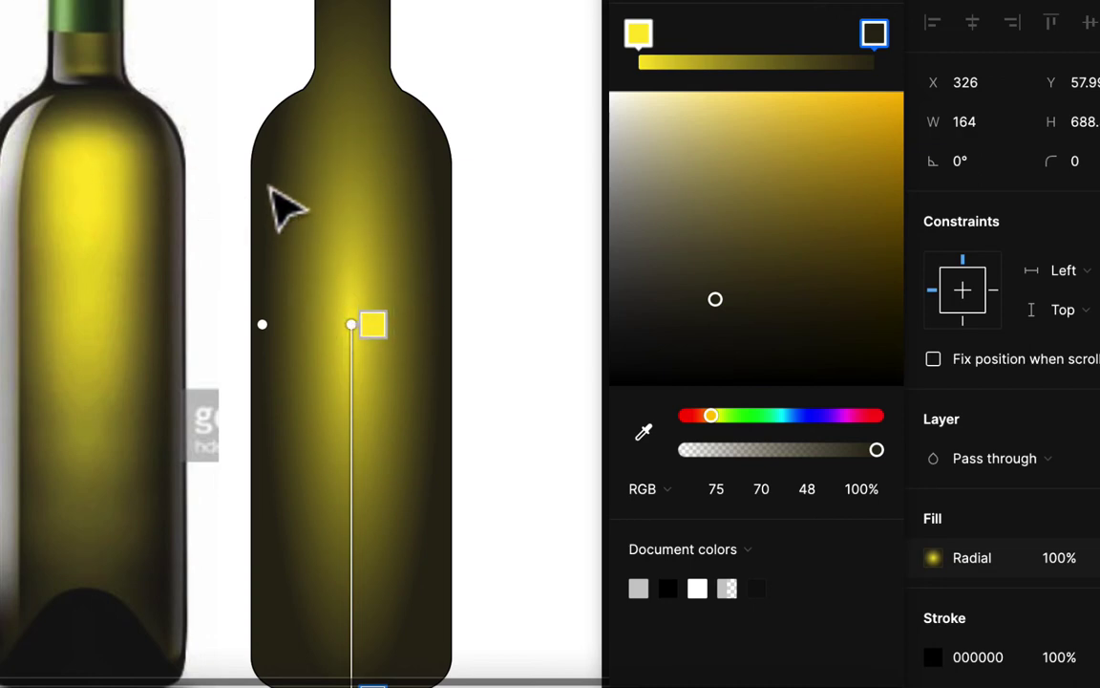
{"action": "scroll", "coordinate": [363, 212], "scroll_direction": "up", "scroll_amount": 3}
{"action": "scroll", "coordinate": [363, 212], "scroll_direction": "right", "scroll_amount": 1}
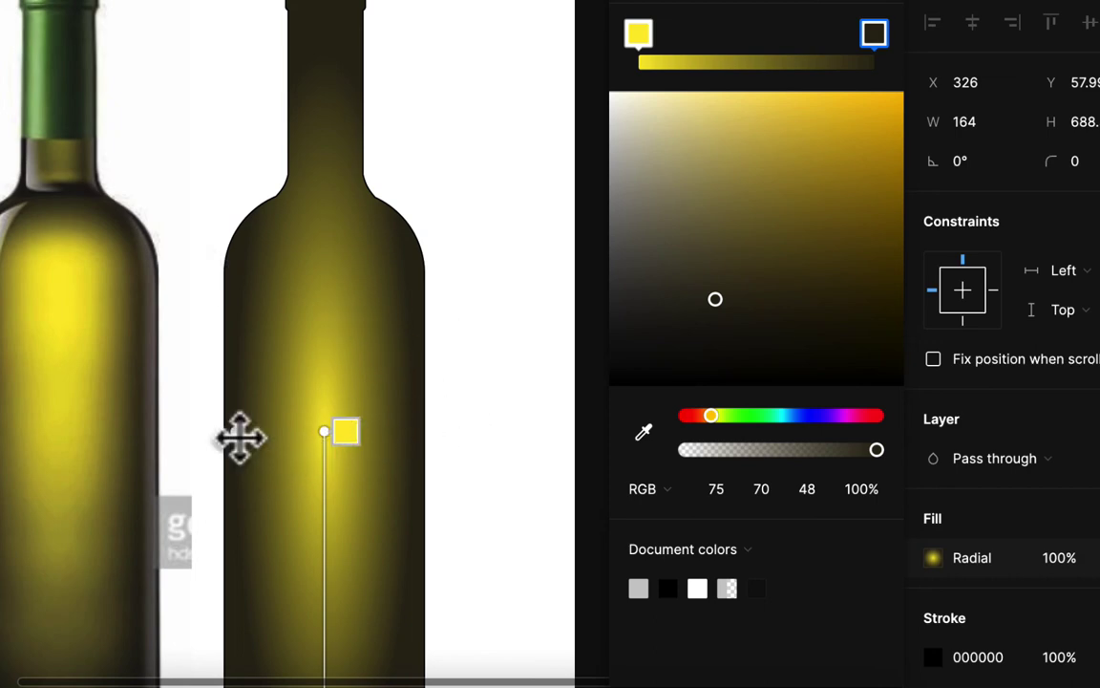
{"action": "mouse_move", "coordinate": [238, 437]}
{"action": "left_mouse_down"}
{"action": "mouse_move", "coordinate": [223, 436]}
{"action": "mouse_move", "coordinate": [244, 433]}
{"action": "left_mouse_up"}
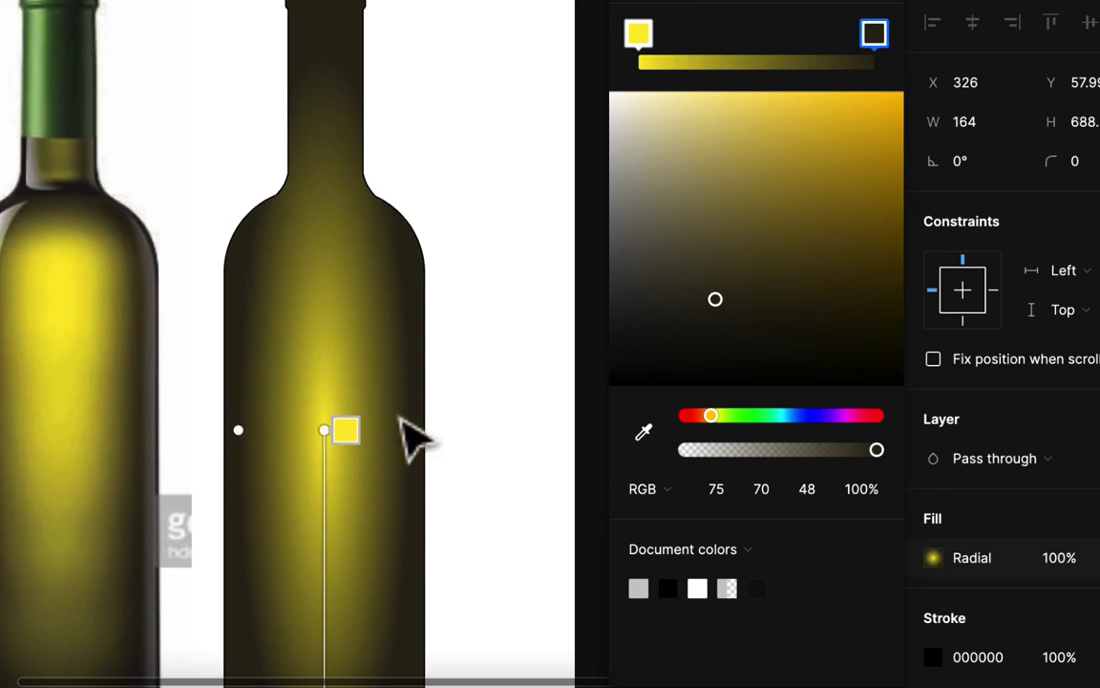
Compare the gradient-filled bottle with the reference bottle from base to cap
{"action": "scroll", "coordinate": [417, 442], "scroll_direction": "down", "scroll_amount": 4}
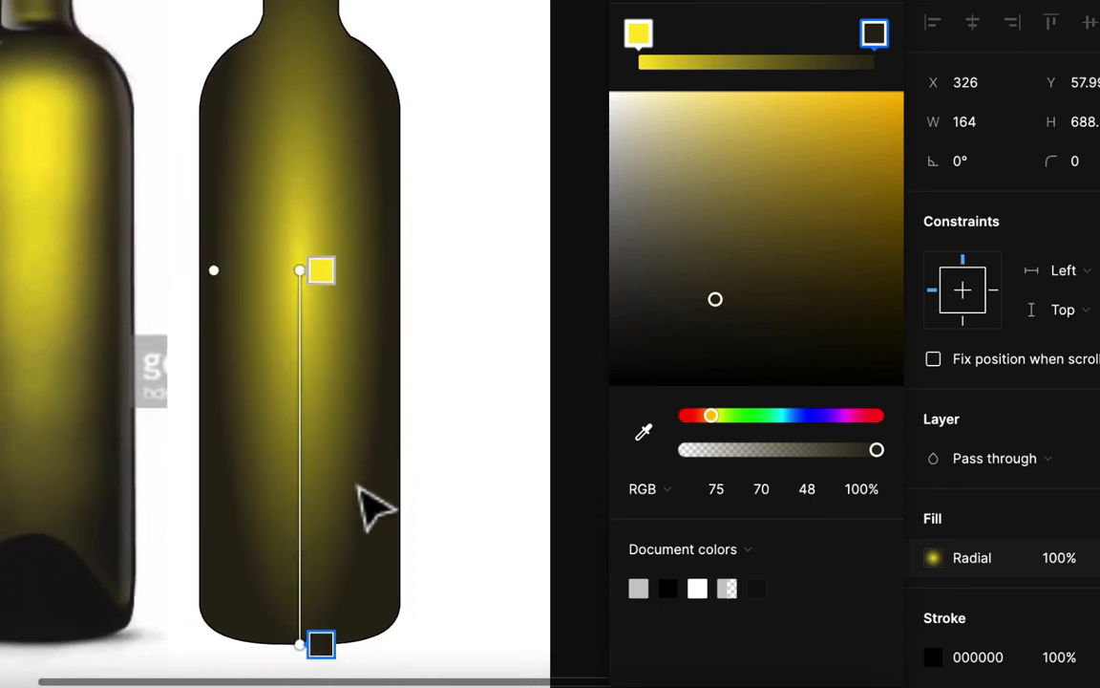
{"action": "scroll", "coordinate": [417, 483], "scroll_direction": "up", "scroll_amount": 3}
{"action": "scroll", "coordinate": [417, 483], "scroll_direction": "left", "scroll_amount": 2}
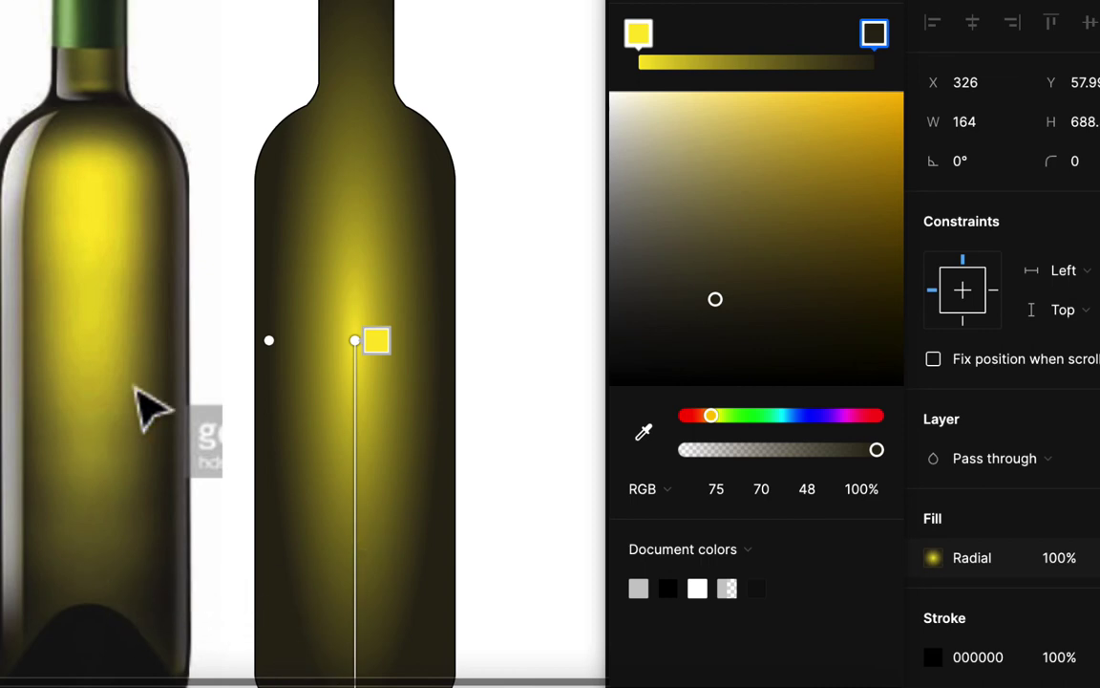
{"action": "scroll", "coordinate": [412, 401], "scroll_direction": "up", "scroll_amount": 2}
{"action": "scroll", "coordinate": [413, 401], "scroll_direction": "right", "scroll_amount": 1}
{"action": "scroll", "coordinate": [413, 403], "scroll_direction": "up", "scroll_amount": 1}
{"action": "scroll", "coordinate": [412, 403], "scroll_direction": "left", "scroll_amount": 1}
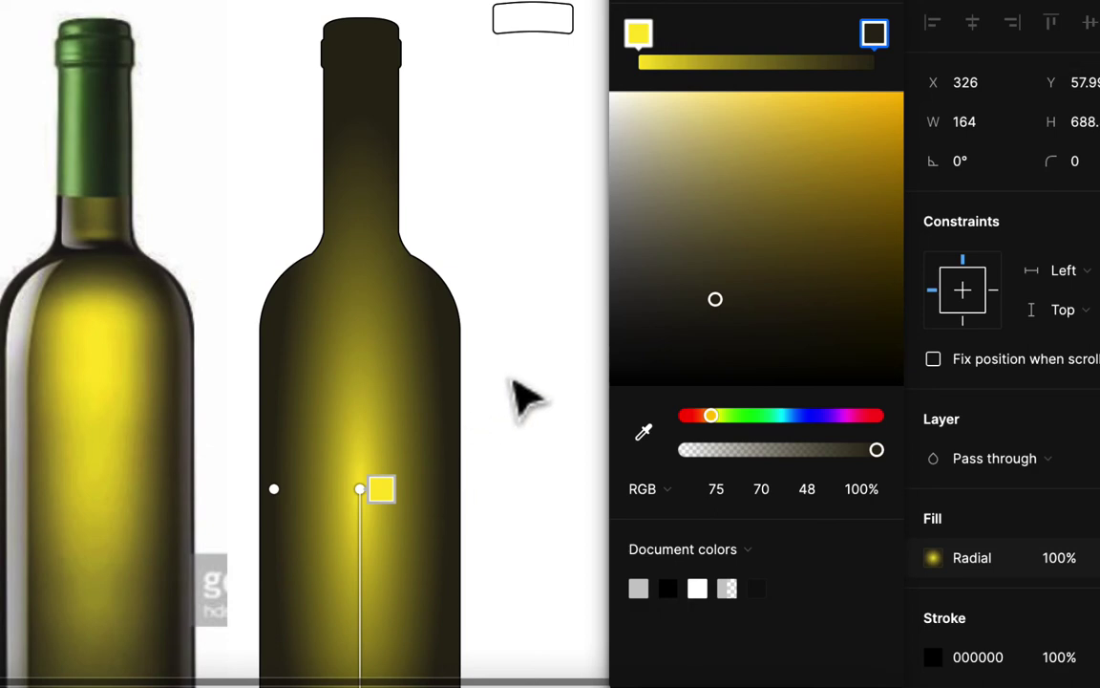
Duplicate the gradient-filled bottle and place the copy beside the original, overlapping the frame's edge
{"action": "scroll", "coordinate": [524, 397], "scroll_direction": "right", "scroll_amount": 2}
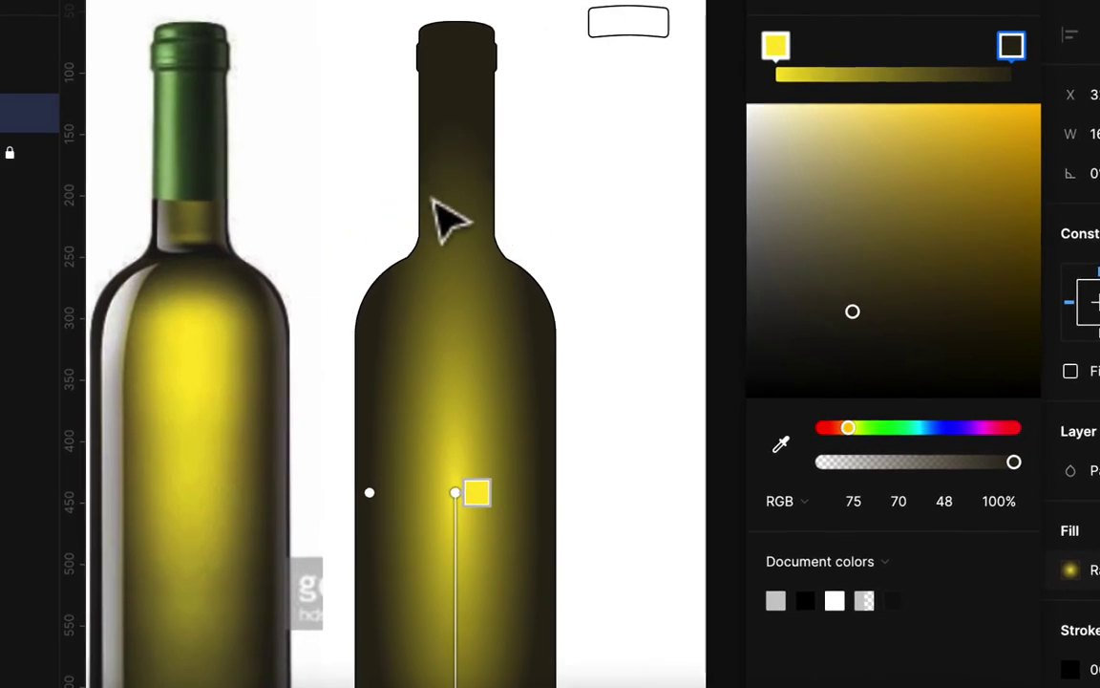
{"action": "key", "text": "Escape"}
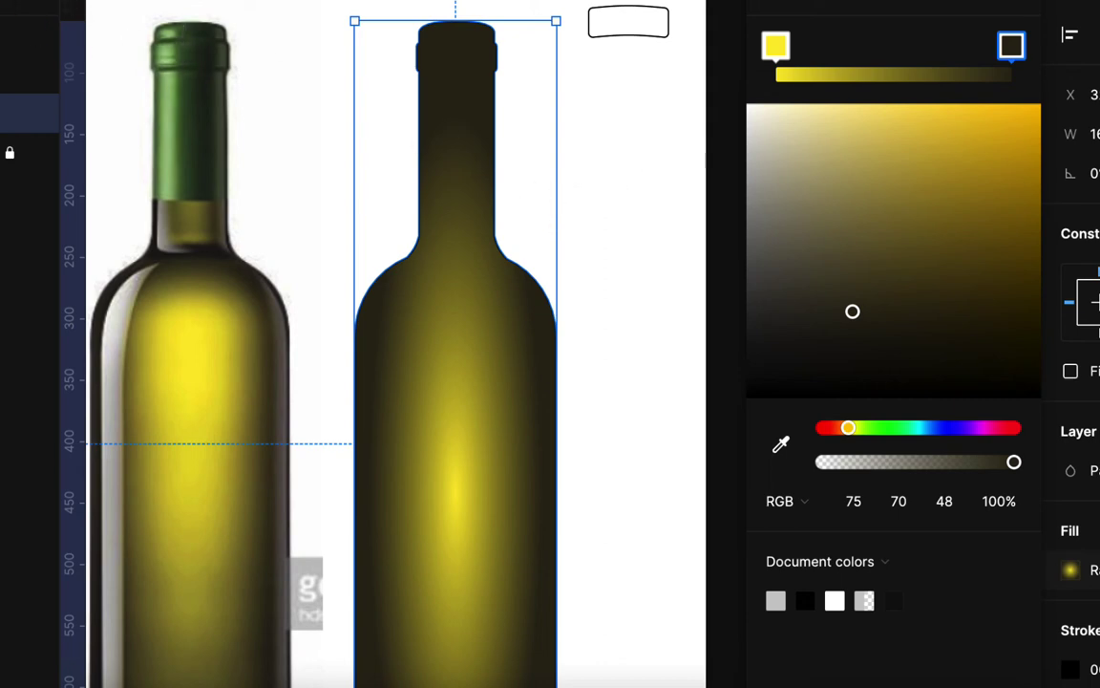
{"action": "scroll", "coordinate": [575, 361], "scroll_direction": "right", "scroll_amount": 5}
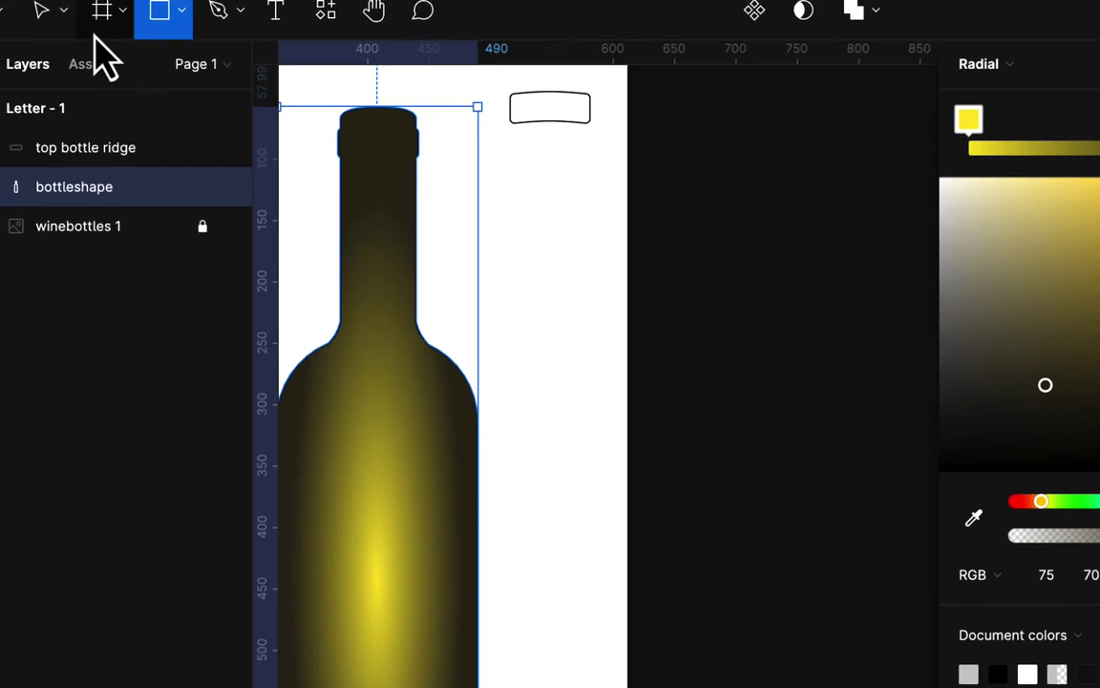
{"action": "left_click", "coordinate": [42, 12]}
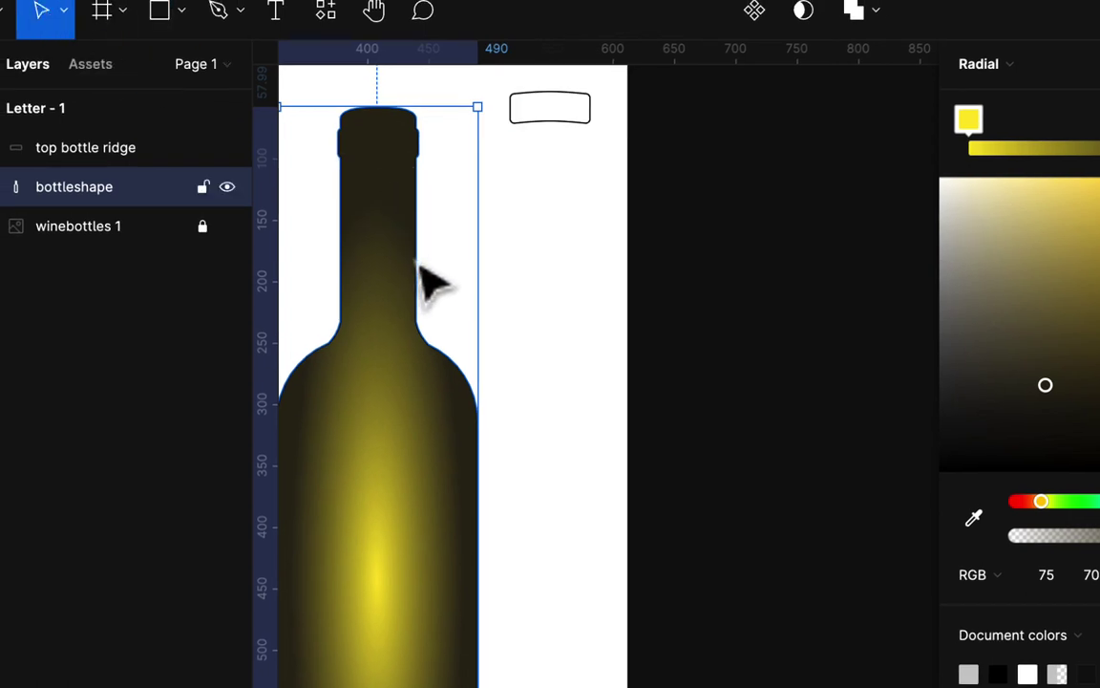
{"action": "left_click_drag", "start_coordinate": [421, 263], "coordinate": [631, 256]}
{"action": "left_click", "coordinate": [830, 315]}
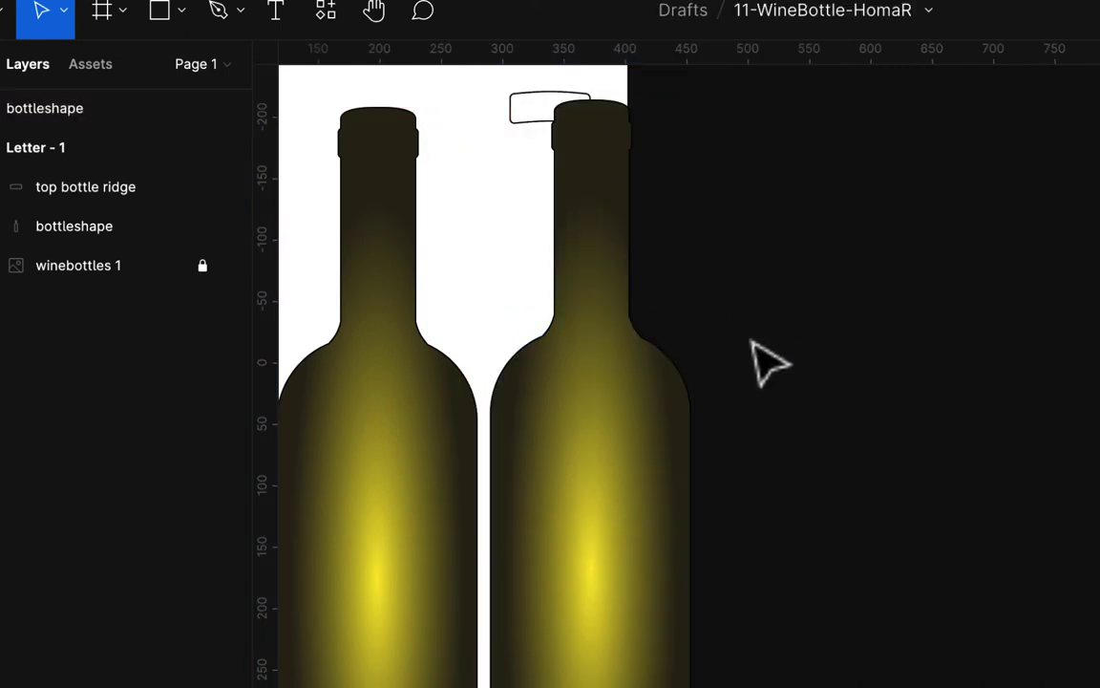
Examine the reference bottle's lower neck and shoulder area and compare it with the two gradient bottles
{"action": "scroll", "coordinate": [768, 363], "scroll_direction": "left", "scroll_amount": 2}
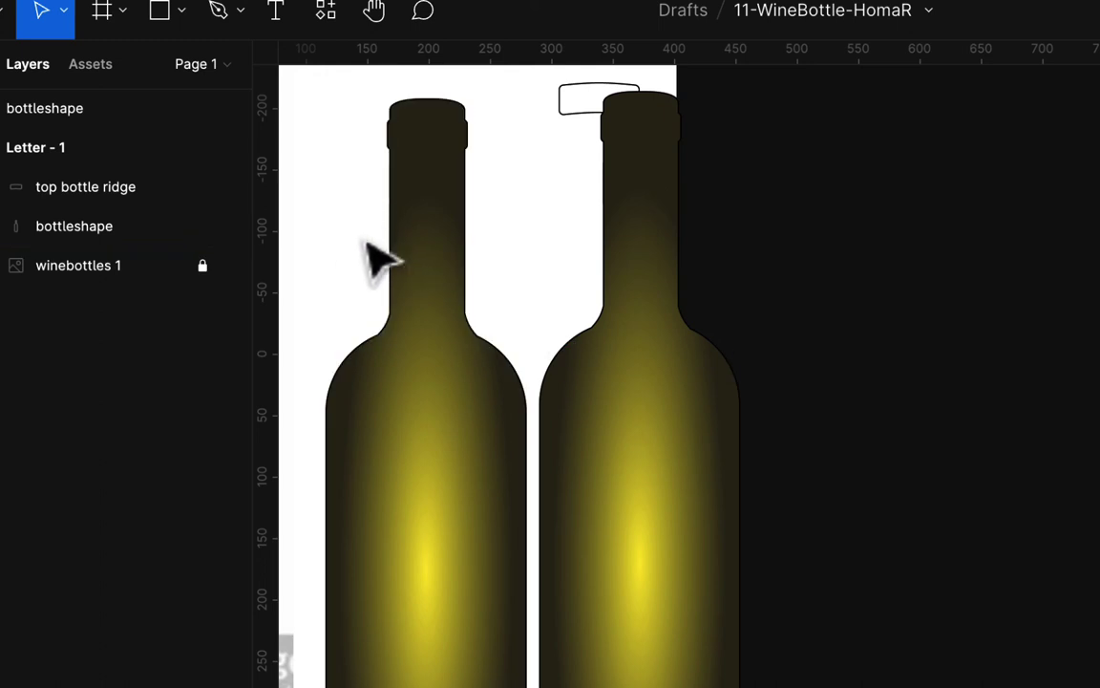
{"action": "scroll", "coordinate": [540, 321], "scroll_direction": "left", "scroll_amount": 3}
{"action": "scroll", "coordinate": [540, 321], "scroll_direction": "up", "scroll_amount": 1}
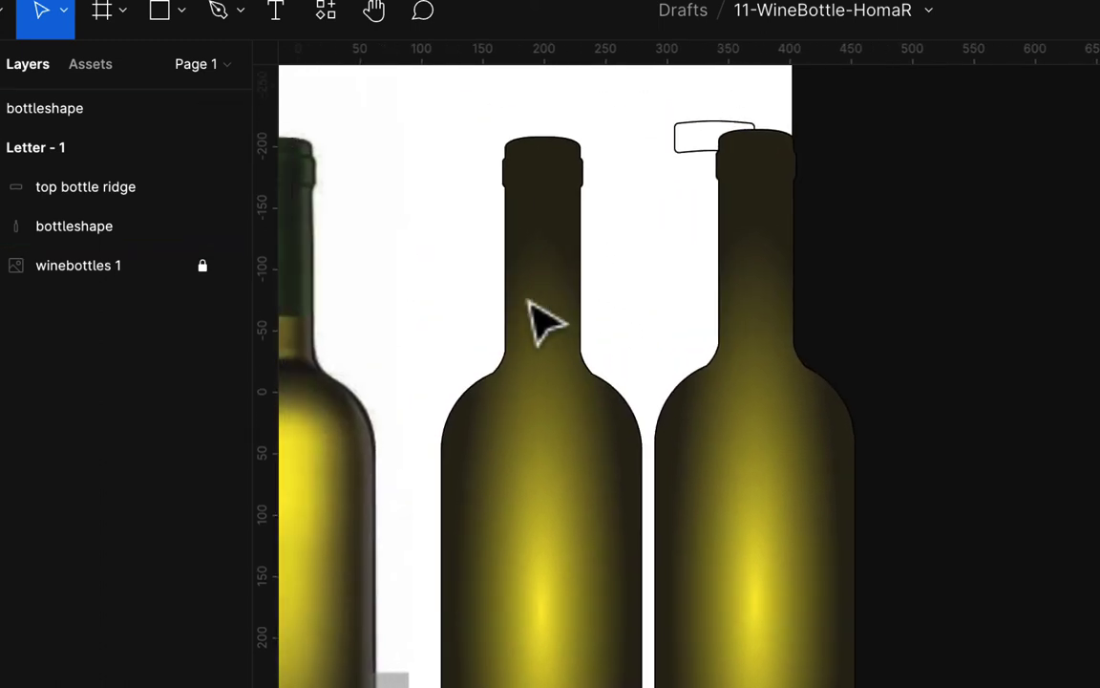
{"action": "key", "text": "minus"}
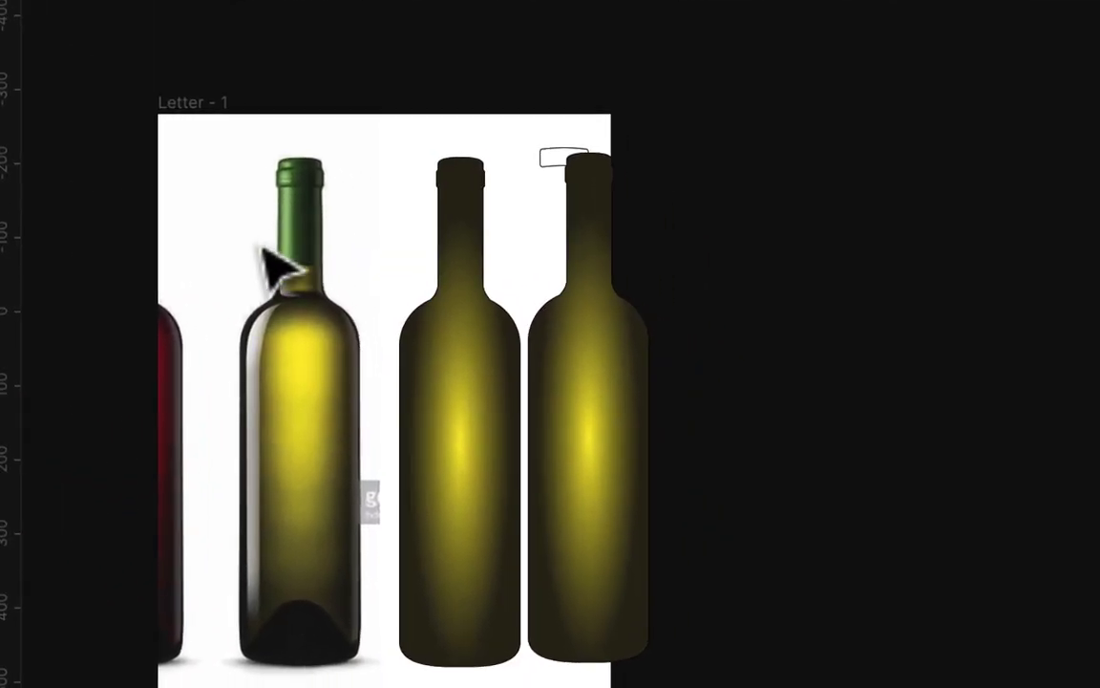
{"action": "scroll", "coordinate": [373, 266], "scroll_direction": "up", "scroll_amount": 5}
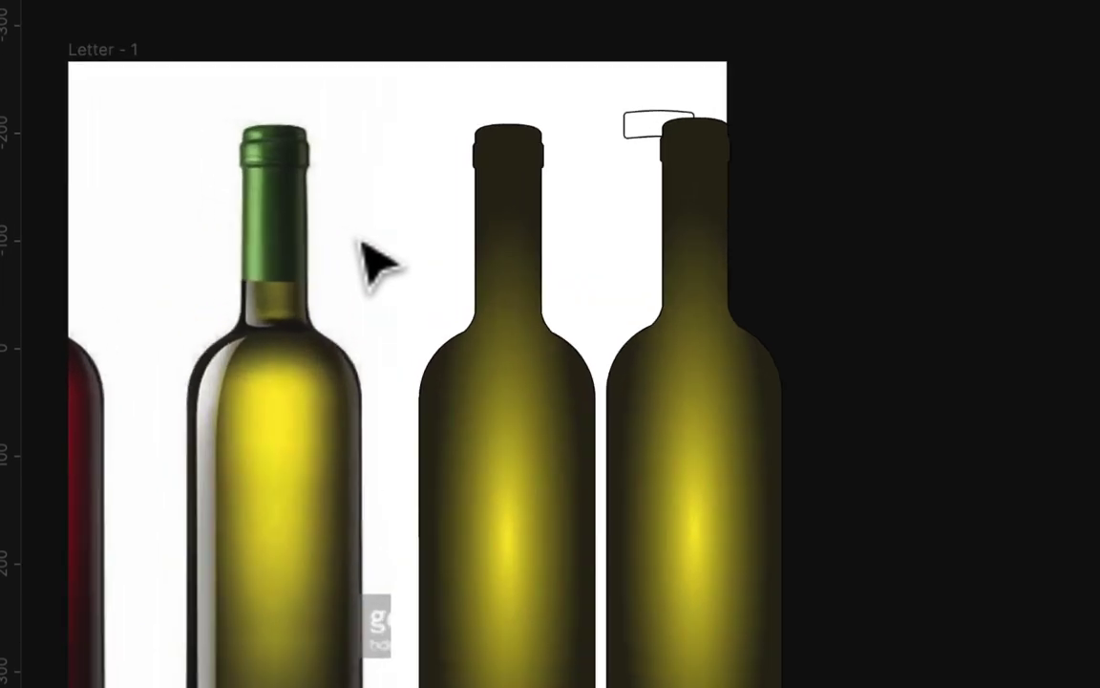
{"action": "mouse_move", "coordinate": [320, 297]}
{"action": "left_mouse_down"}
{"action": "mouse_move", "coordinate": [413, 392]}
{"action": "mouse_move", "coordinate": [392, 516]}
{"action": "left_mouse_up"}
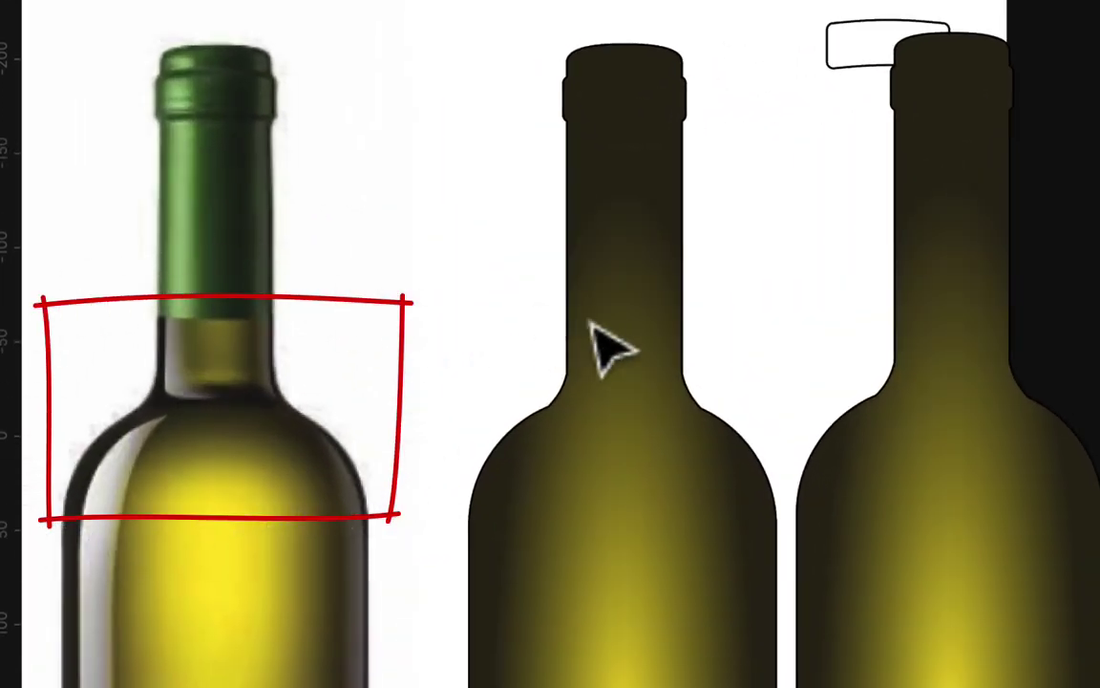
{"action": "scroll", "coordinate": [626, 361], "scroll_direction": "right", "scroll_amount": 6}
{"action": "scroll", "coordinate": [626, 361], "scroll_direction": "up", "scroll_amount": 1}
{"action": "scroll", "coordinate": [726, 375], "scroll_direction": "down", "scroll_amount": 3}
{"action": "scroll", "coordinate": [726, 375], "scroll_direction": "right", "scroll_amount": 1}
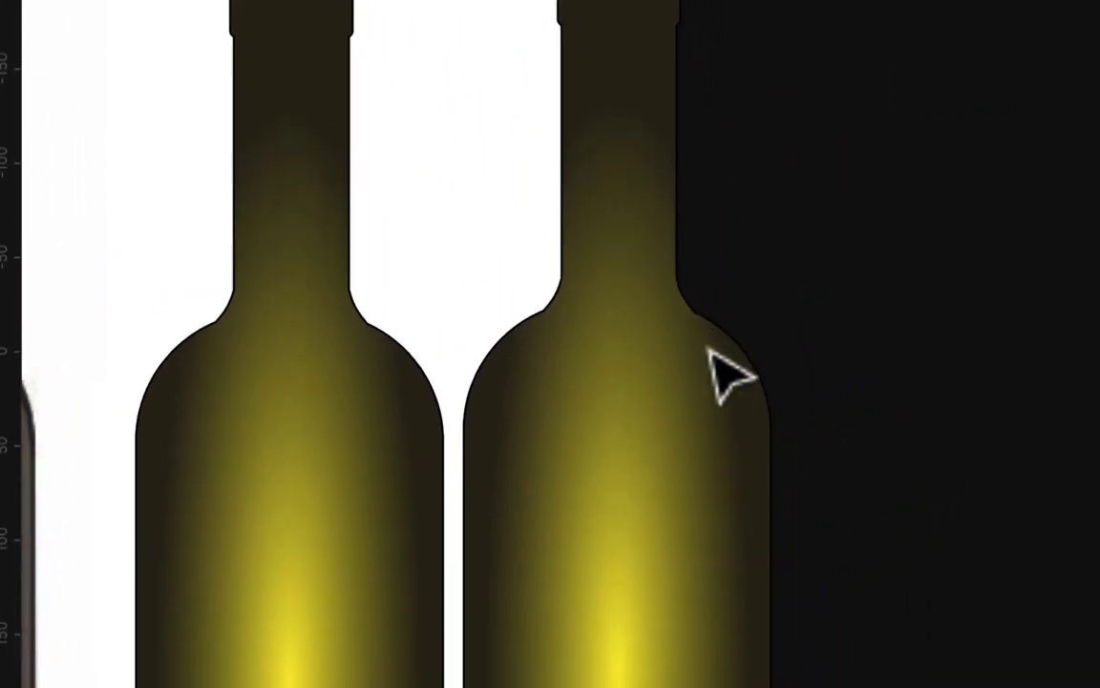
Draw a rectangle across the copied bottle's lower neck and shoulders, extending past both sides, and size it to about 181 × 112
{"action": "scroll", "coordinate": [726, 375], "scroll_direction": "left", "scroll_amount": 2}
{"action": "scroll", "coordinate": [726, 375], "scroll_direction": "left", "scroll_amount": 3}
{"action": "scroll", "coordinate": [725, 375], "scroll_direction": "down", "scroll_amount": 2}
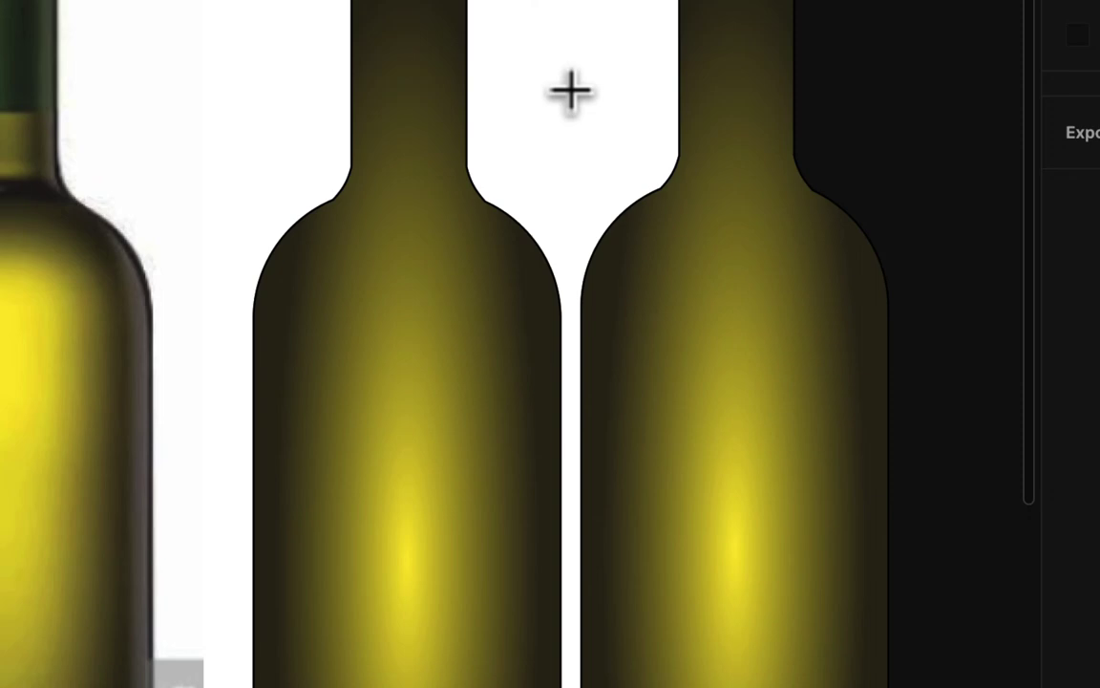
{"action": "left_click_drag", "start_coordinate": [711, 74], "coordinate": [733, 268]}
{"action": "left_click_drag", "start_coordinate": [602, 285], "coordinate": [921, 424]}
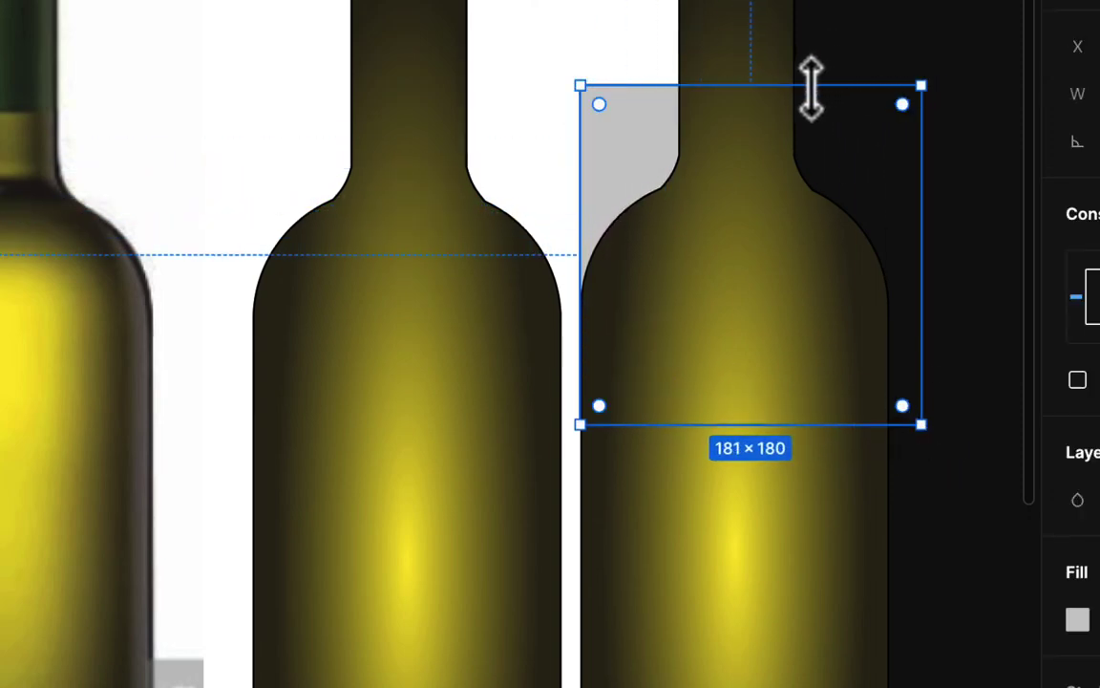
{"action": "key", "text": "Escape"}
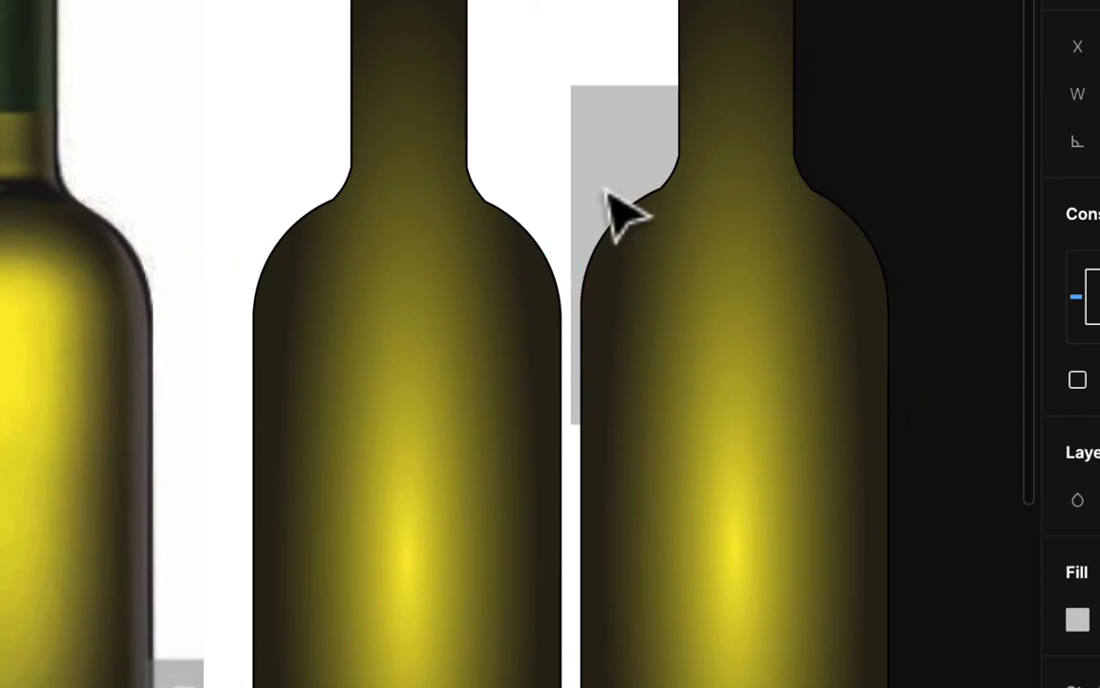
{"action": "left_click_drag", "start_coordinate": [607, 192], "coordinate": [605, 188]}
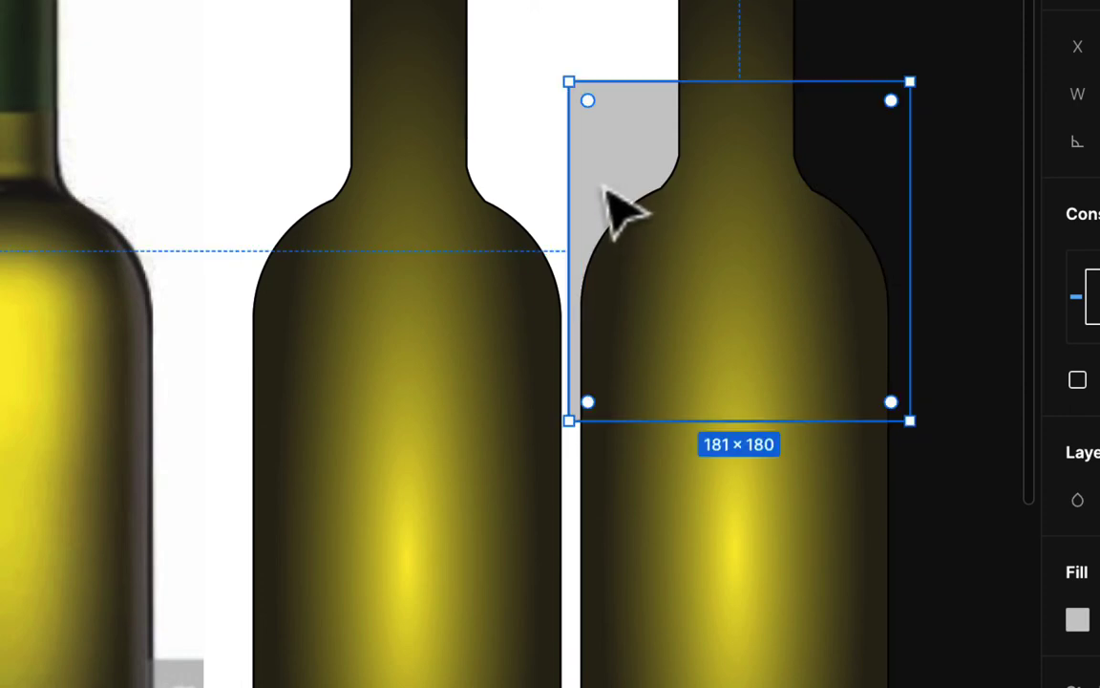
{"action": "left_click_drag", "start_coordinate": [783, 417], "coordinate": [779, 295]}
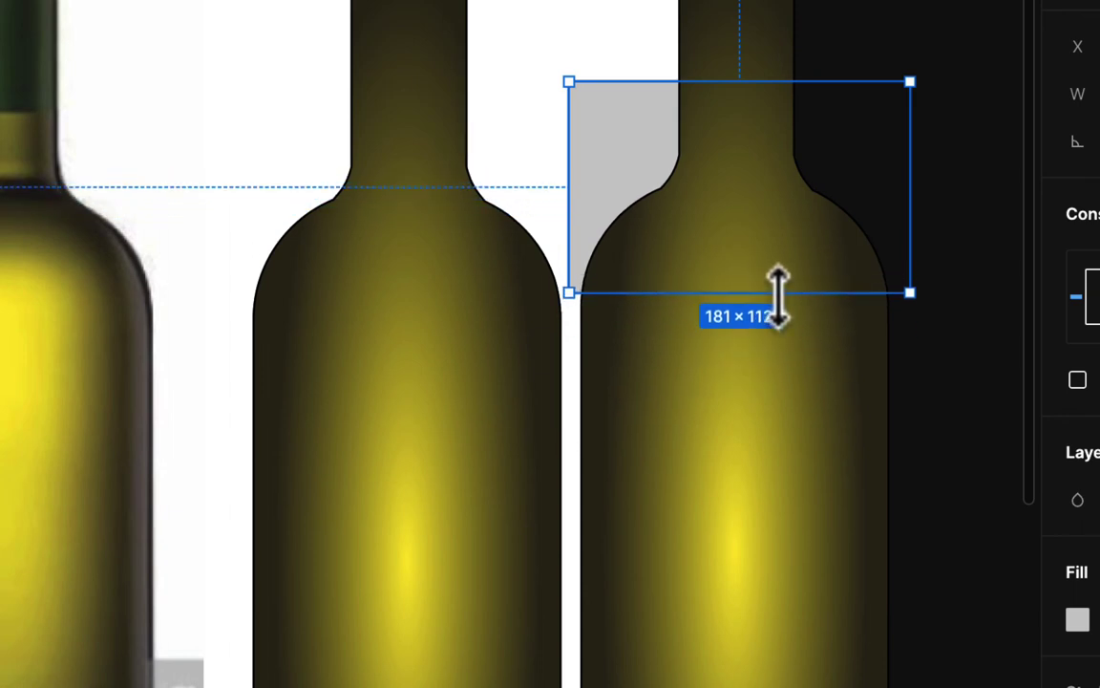
{"action": "left_click_drag", "start_coordinate": [779, 295], "coordinate": [778, 294]}
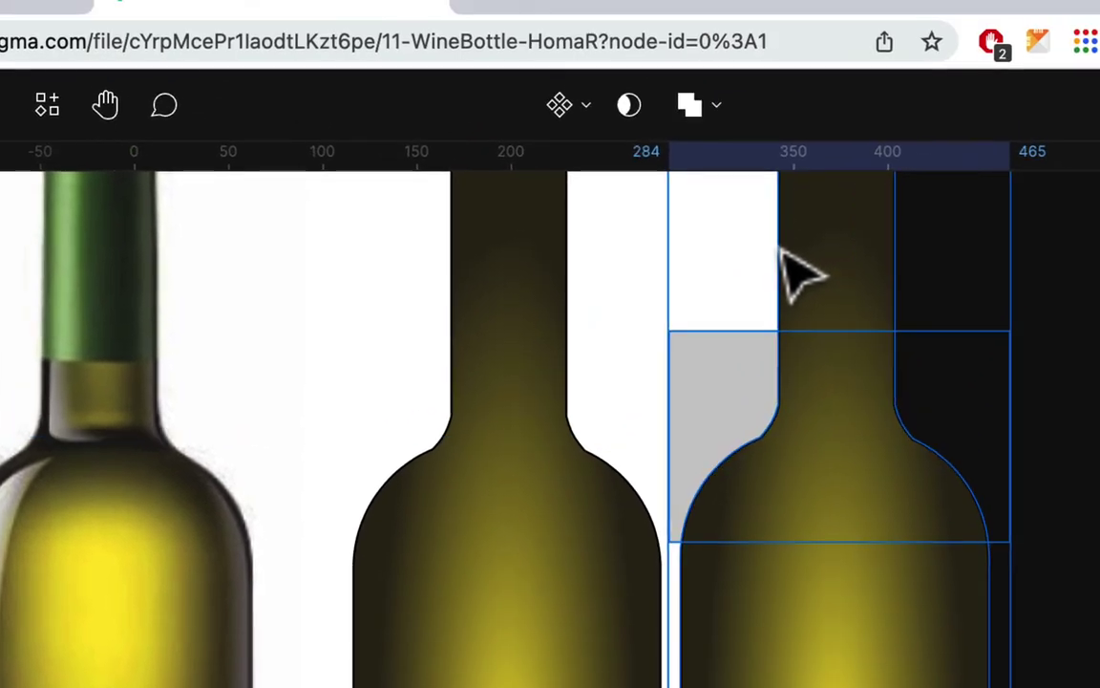
Intersect the rectangle with the copied bottle and place the resulting neck-and-shoulder piece over the same area of the original bottle
{"action": "left_click", "coordinate": [719, 112]}
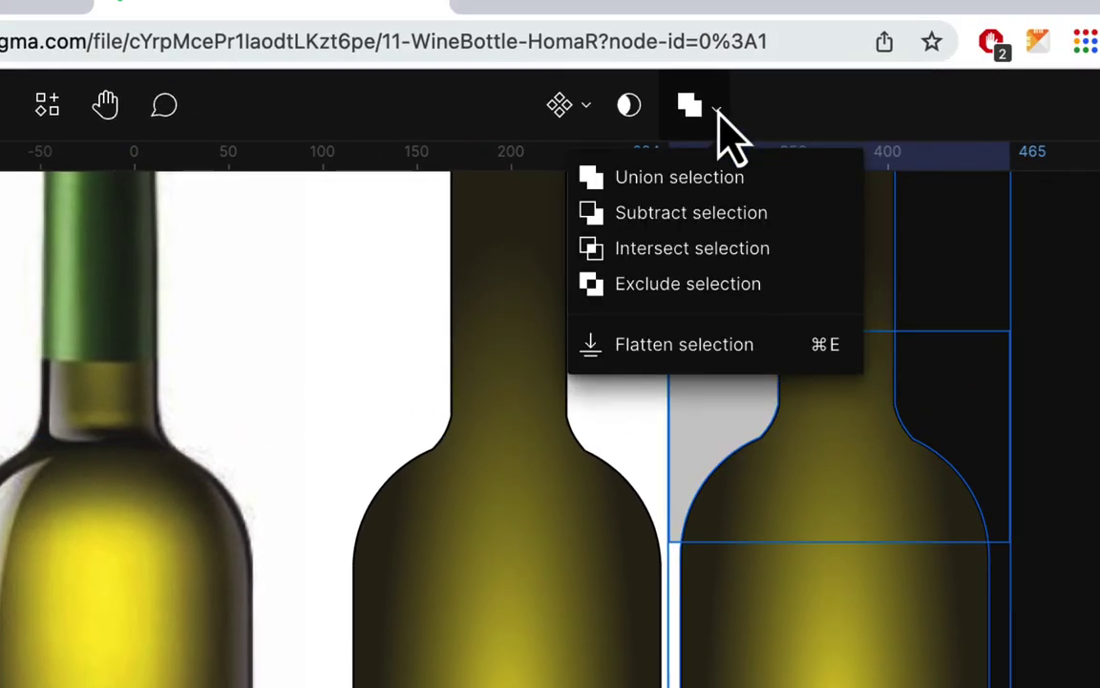
{"action": "left_click", "coordinate": [735, 250]}
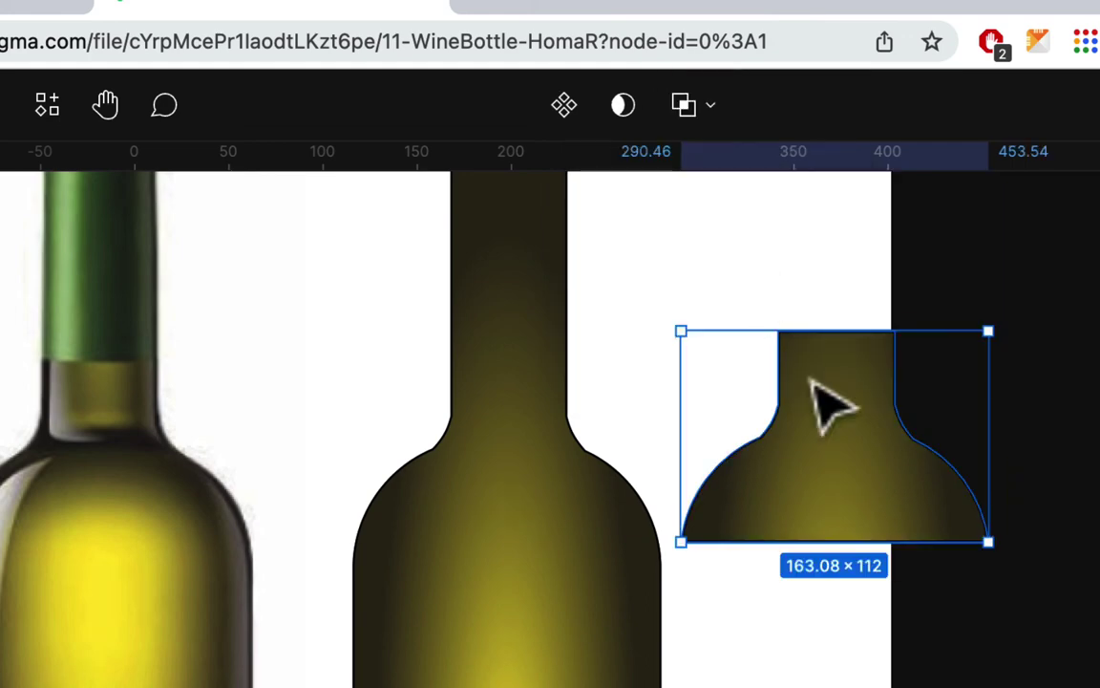
{"action": "left_click_drag", "start_coordinate": [819, 425], "coordinate": [506, 439]}
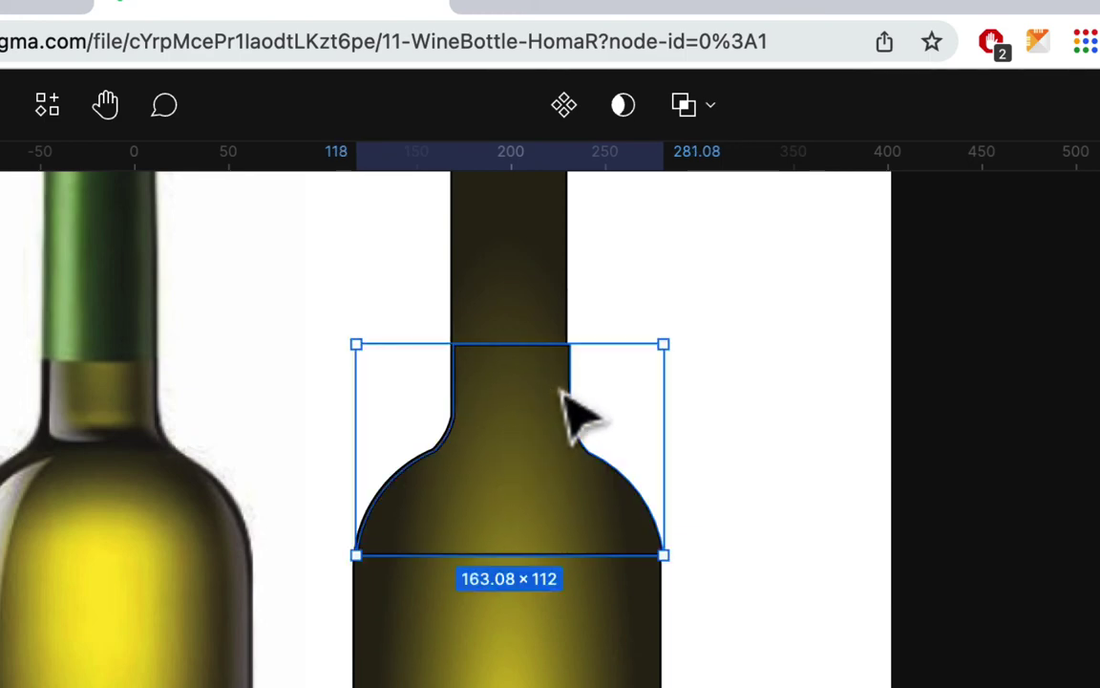
Resize the neck-and-shoulder piece to about 148 × 113 so it sits just inside both edges of the bottle
{"action": "left_click_drag", "start_coordinate": [661, 425], "coordinate": [644, 422]}
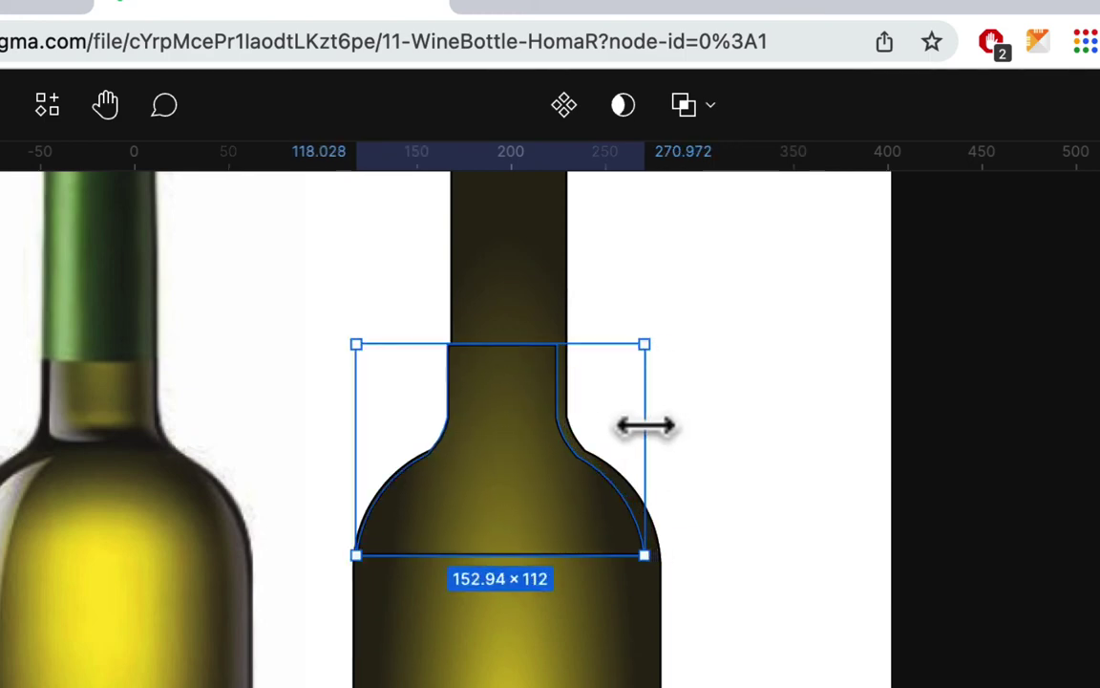
{"action": "left_click_drag", "start_coordinate": [355, 449], "coordinate": [369, 444]}
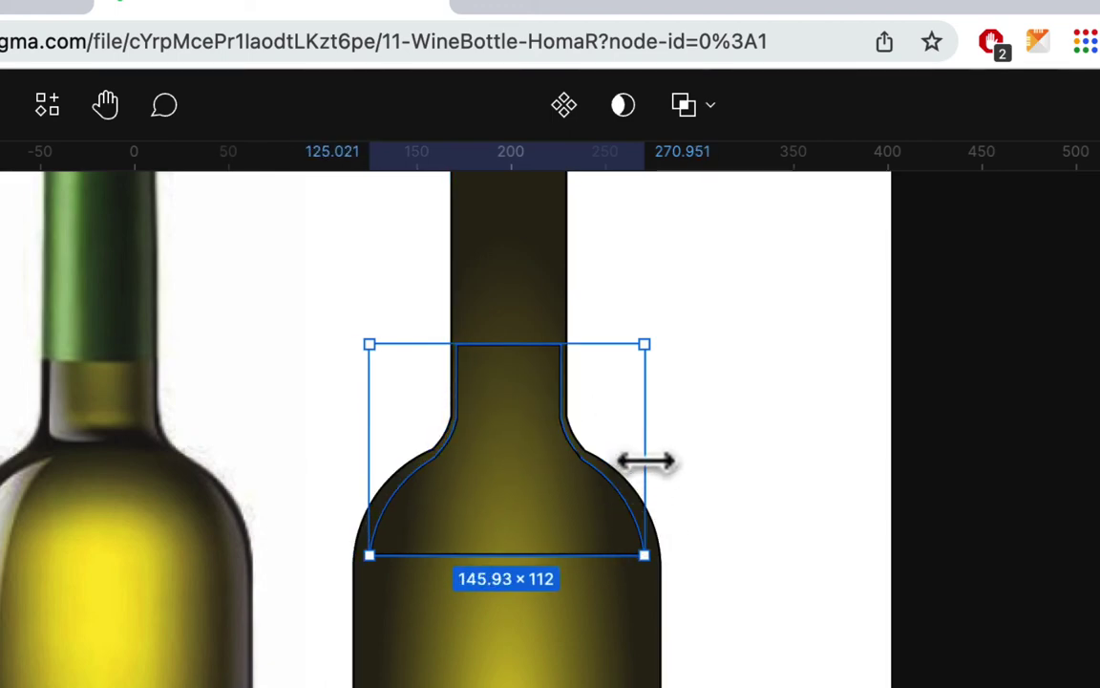
{"action": "left_click_drag", "start_coordinate": [646, 462], "coordinate": [649, 459]}
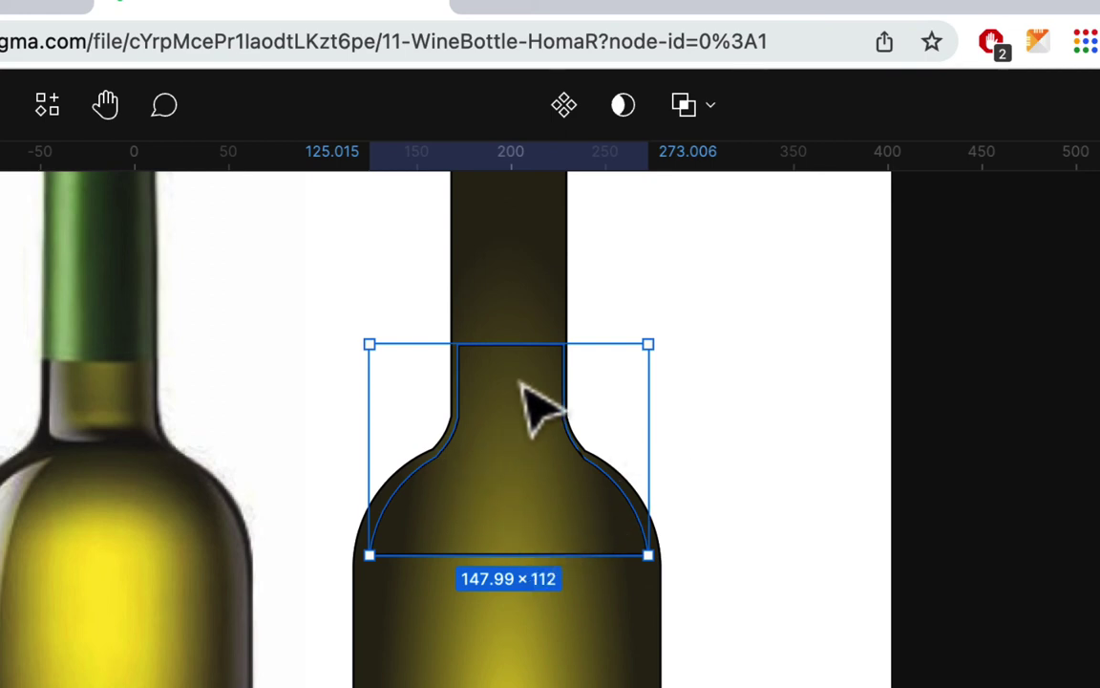
{"action": "left_click_drag", "start_coordinate": [520, 356], "coordinate": [454, 205]}
{"action": "scroll", "coordinate": [520, 361], "scroll_direction": "up", "scroll_amount": 3}
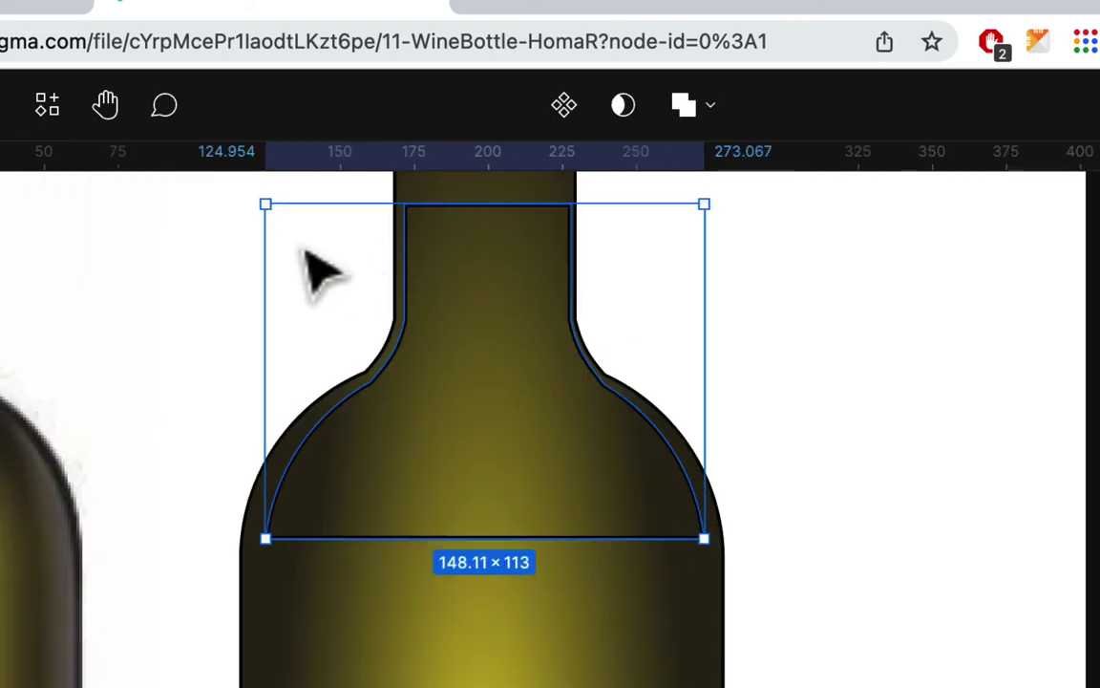
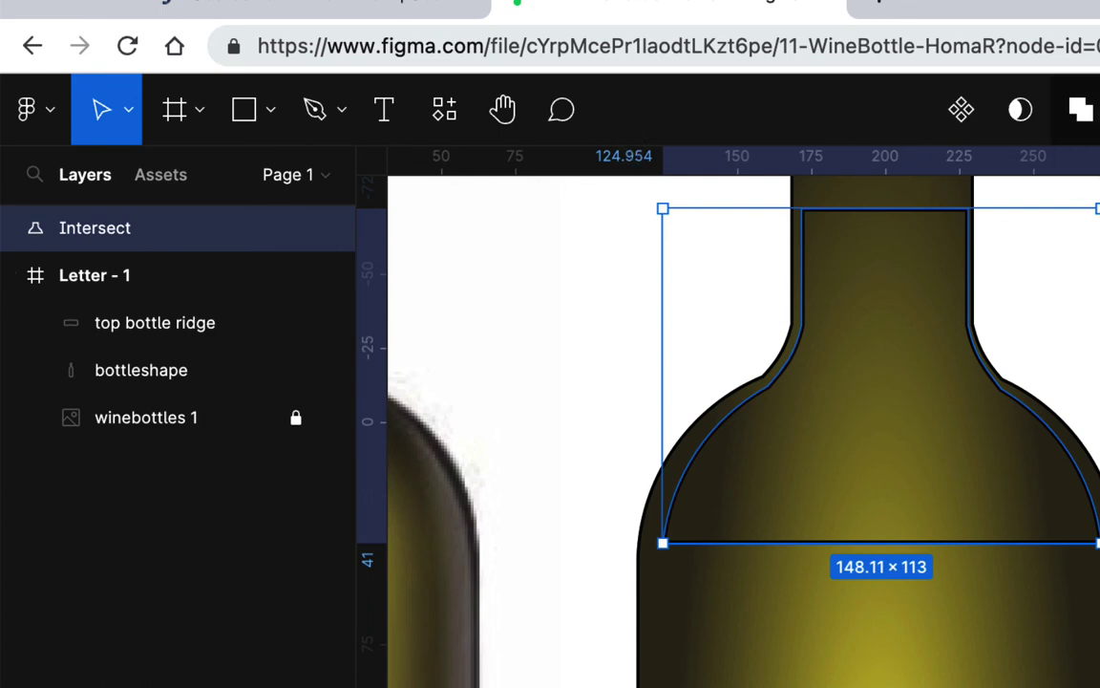
Flatten the intersected piece and move its layer into the Letter - 1 frame, directly above bottleshape
{"action": "left_click", "coordinate": [1089, 110]}
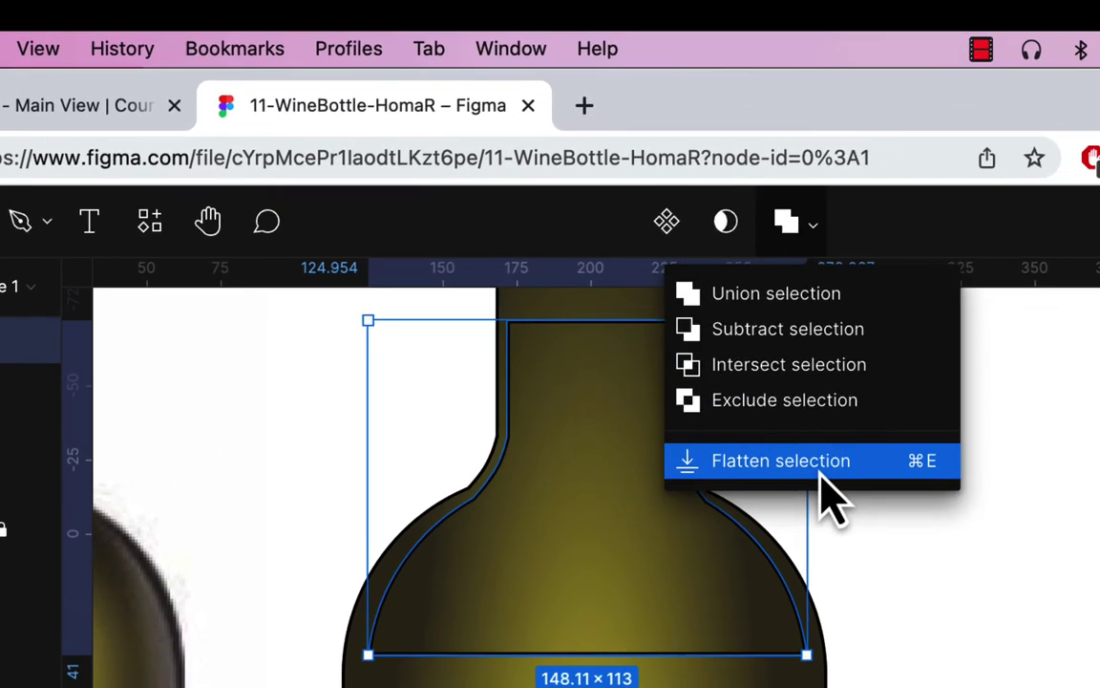
{"action": "left_click", "coordinate": [1048, 382]}
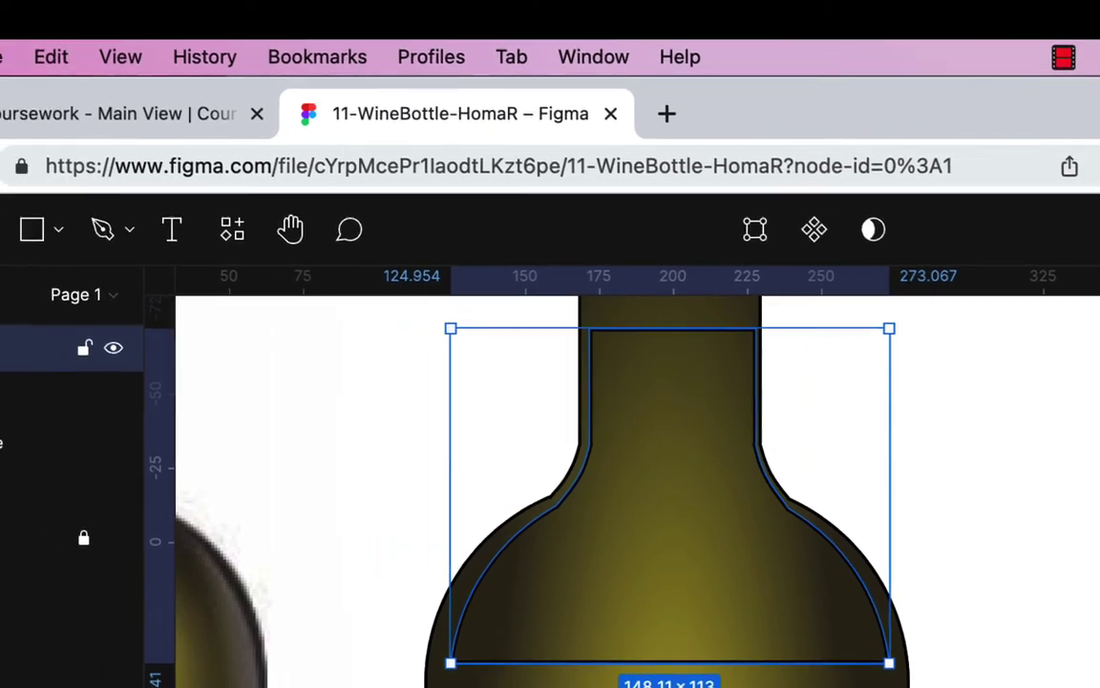
{"action": "left_click_drag", "start_coordinate": [89, 352], "coordinate": [108, 459]}
Flatten the bottleshape layer's nested shapes into a single vector and check its editable anchor points
{"action": "left_click", "coordinate": [122, 496]}
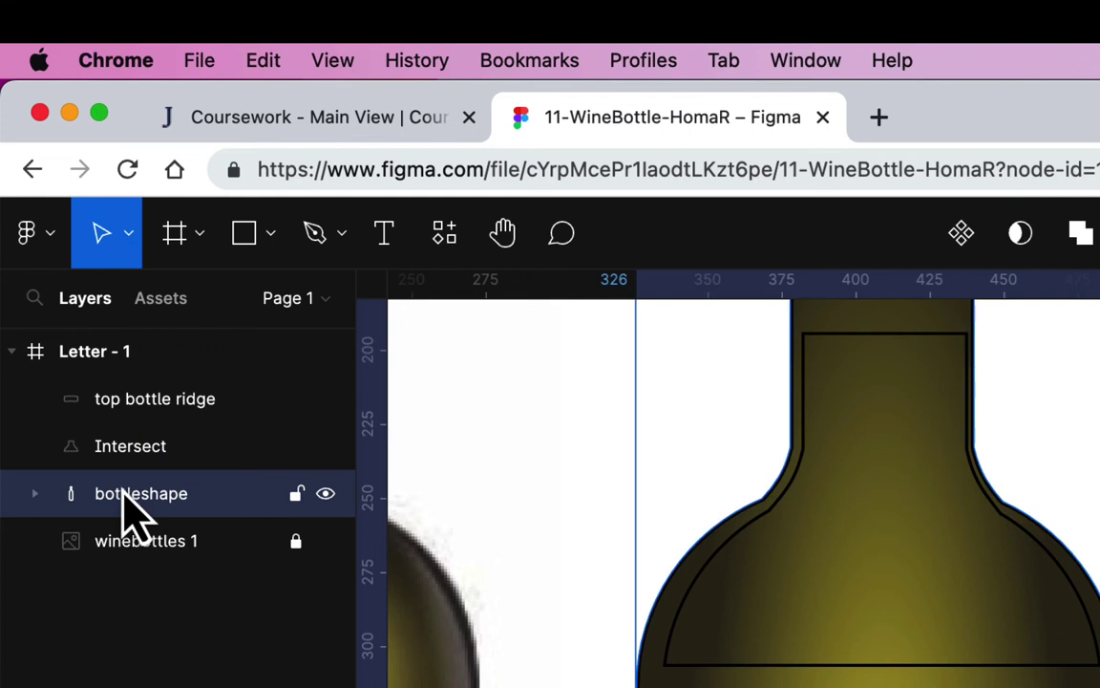
{"action": "left_click", "coordinate": [35, 492]}
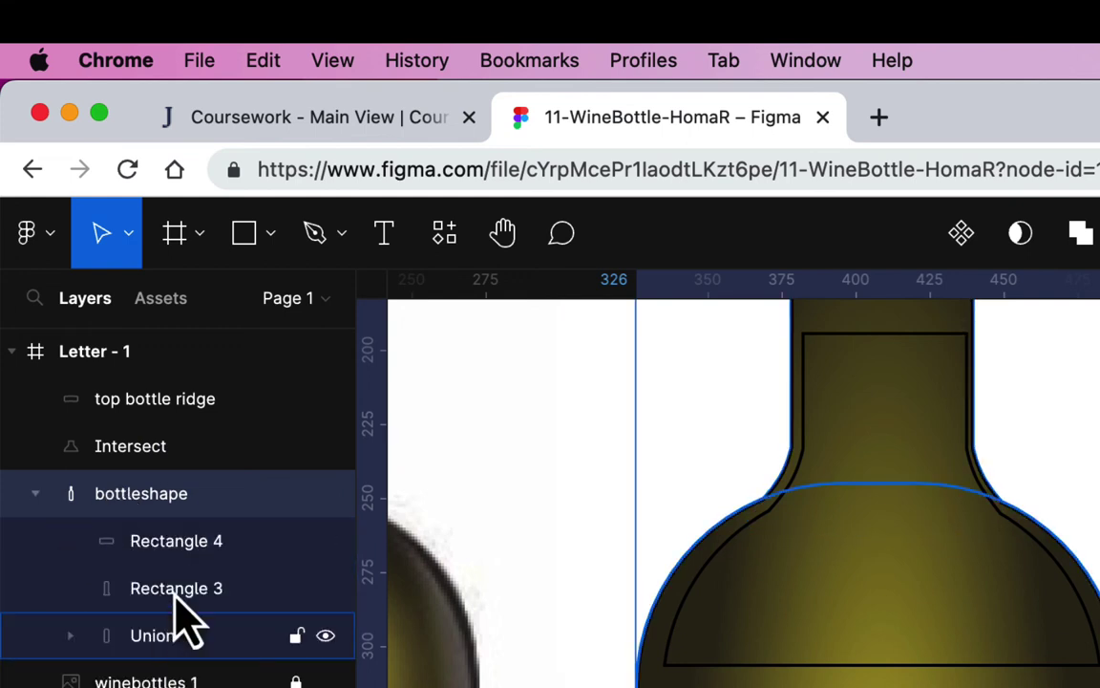
{"action": "left_click", "coordinate": [34, 492]}
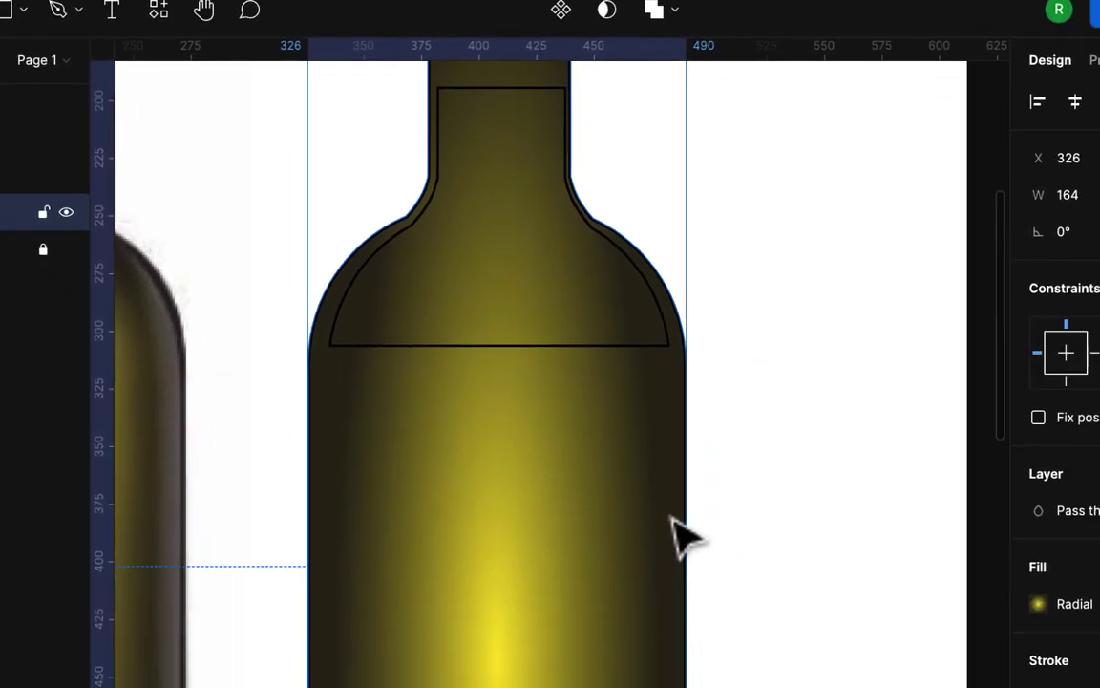
{"action": "right_click", "coordinate": [671, 521]}
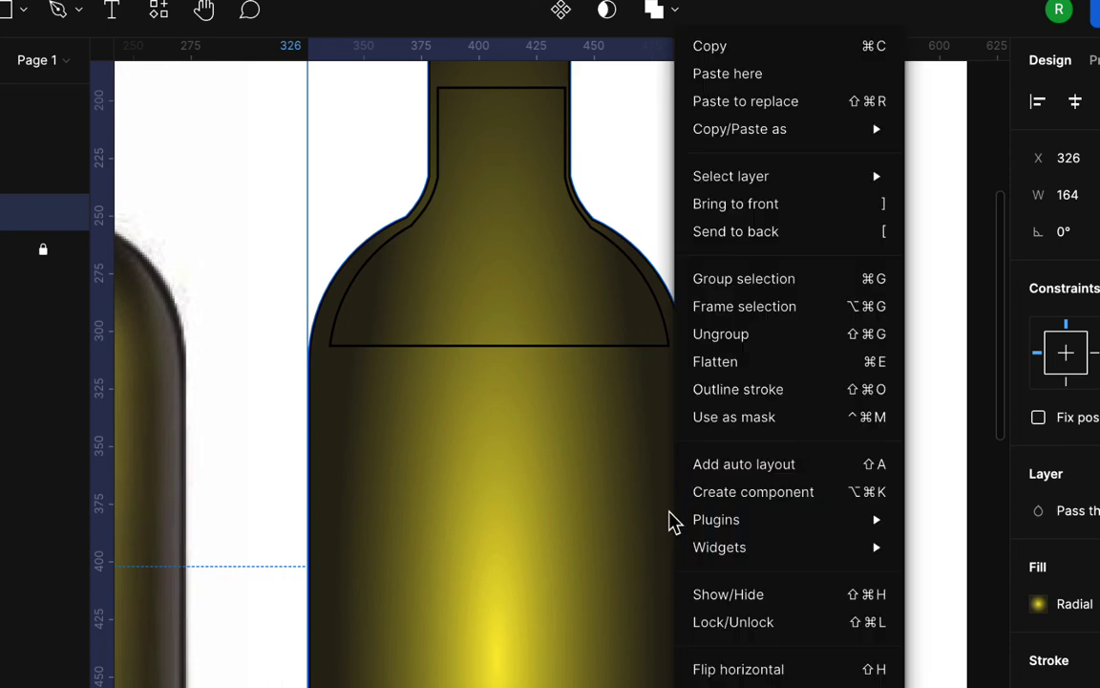
{"action": "left_click", "coordinate": [736, 364]}
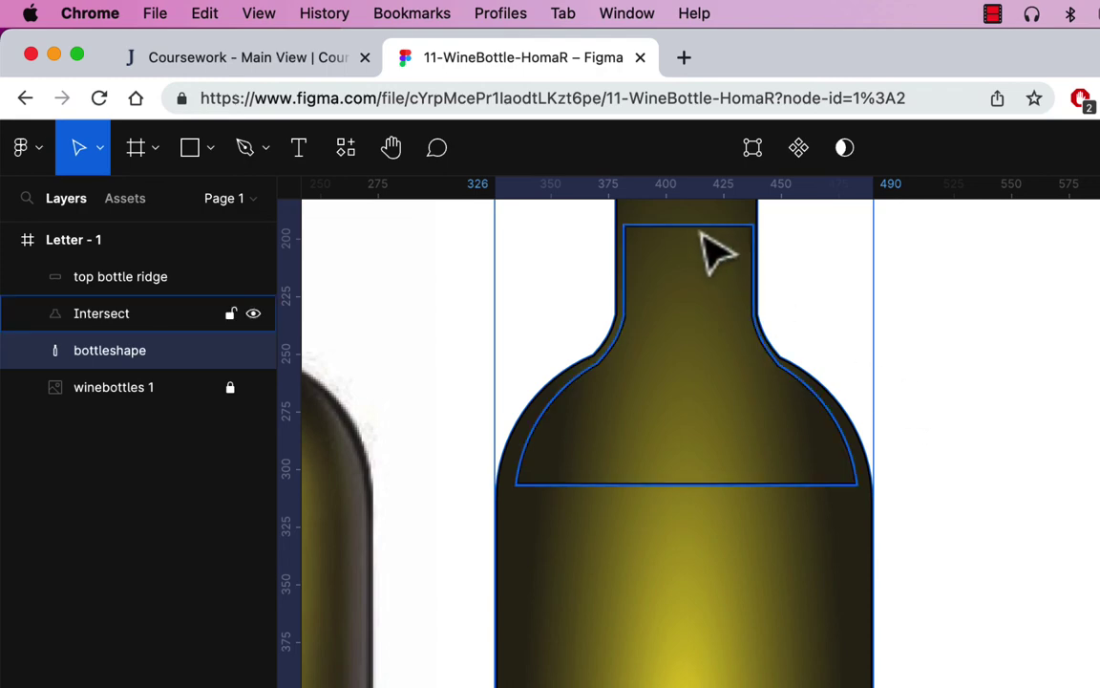
{"action": "left_click", "coordinate": [752, 147]}
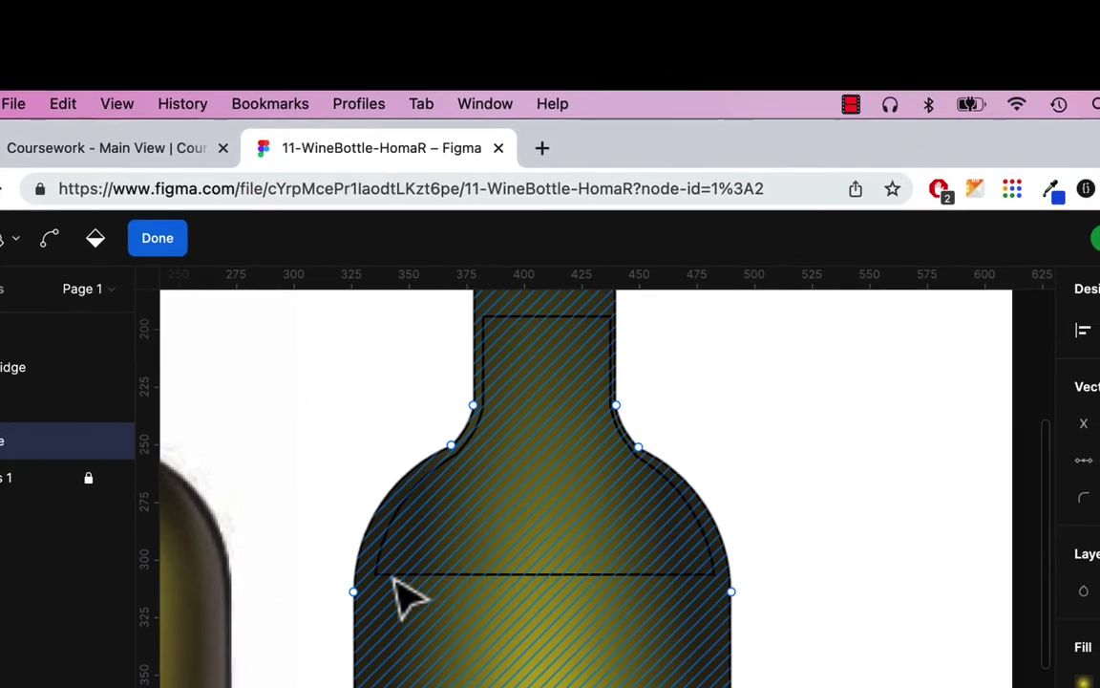
{"action": "left_click", "coordinate": [473, 585]}
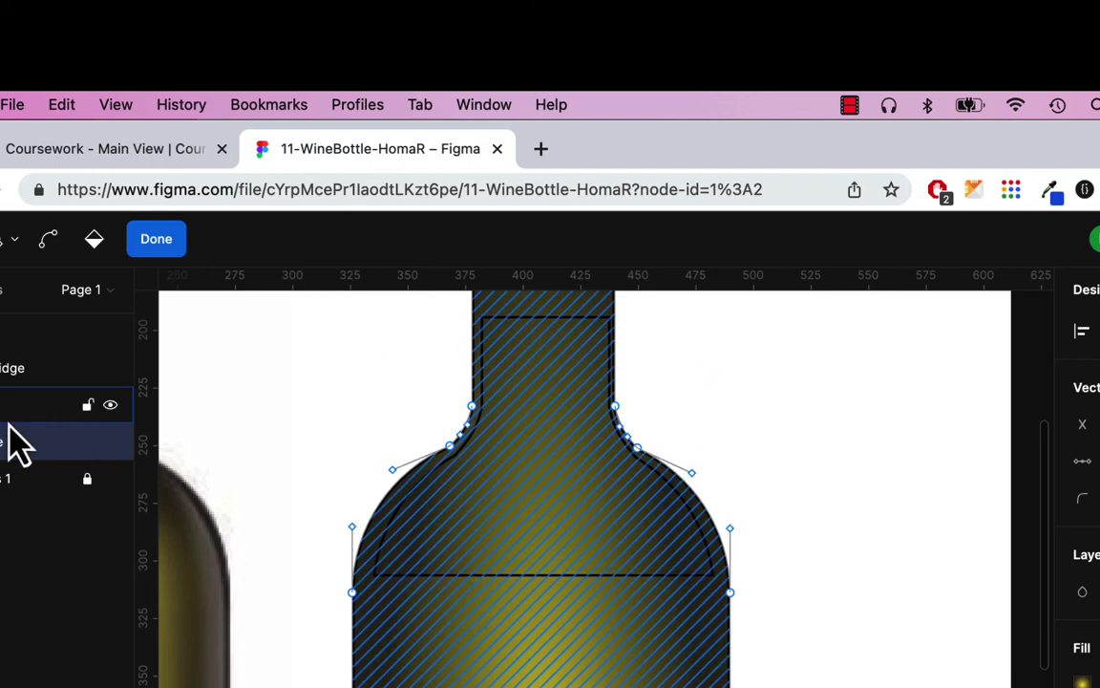
{"action": "left_click", "coordinate": [158, 241]}
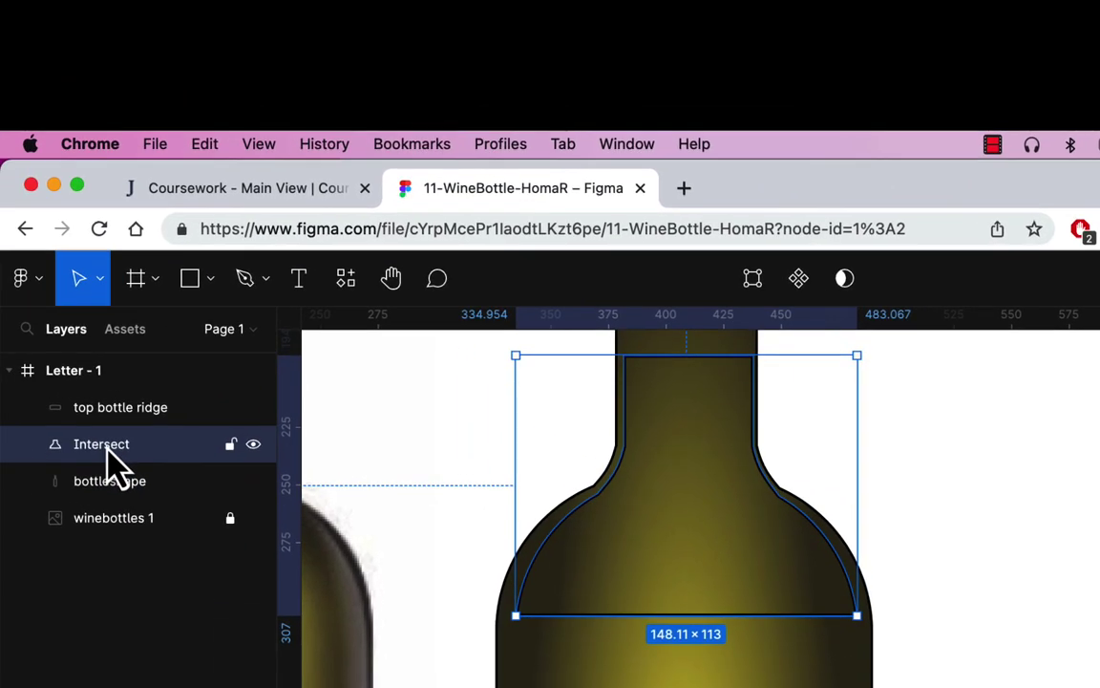
Rename the Intersect layer as "bottle shoulders" and pull its lower corner points outward to about X 330 and X 486.5
{"action": "double_click", "coordinate": [108, 449]}
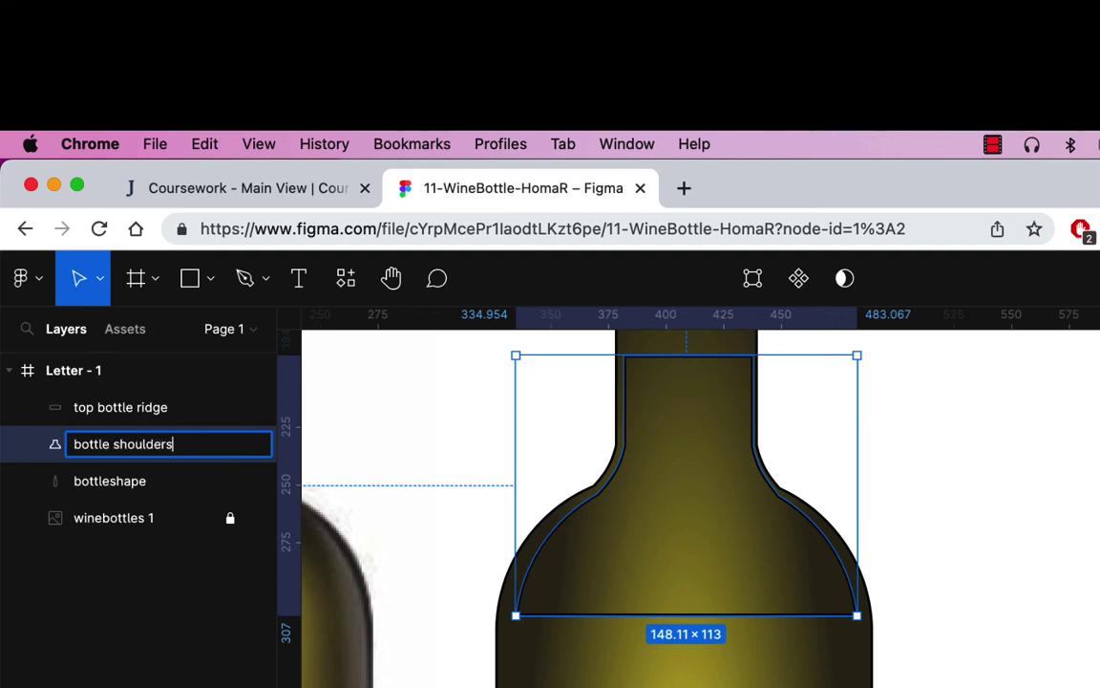
{"action": "key", "text": "Return"}
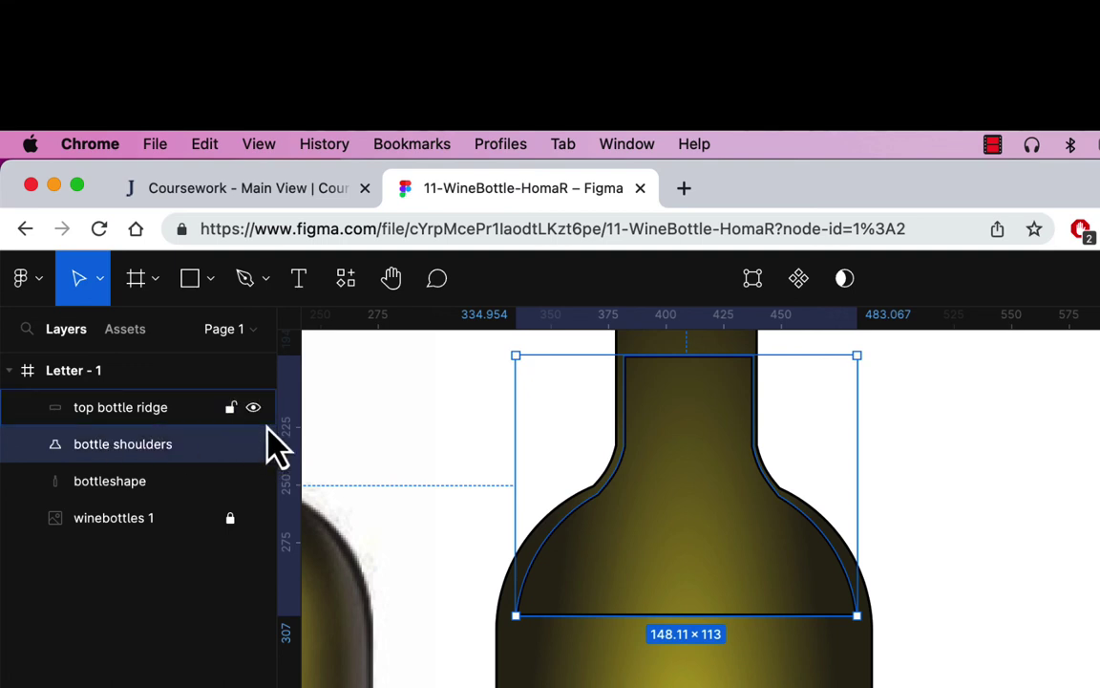
{"action": "left_click", "coordinate": [753, 278]}
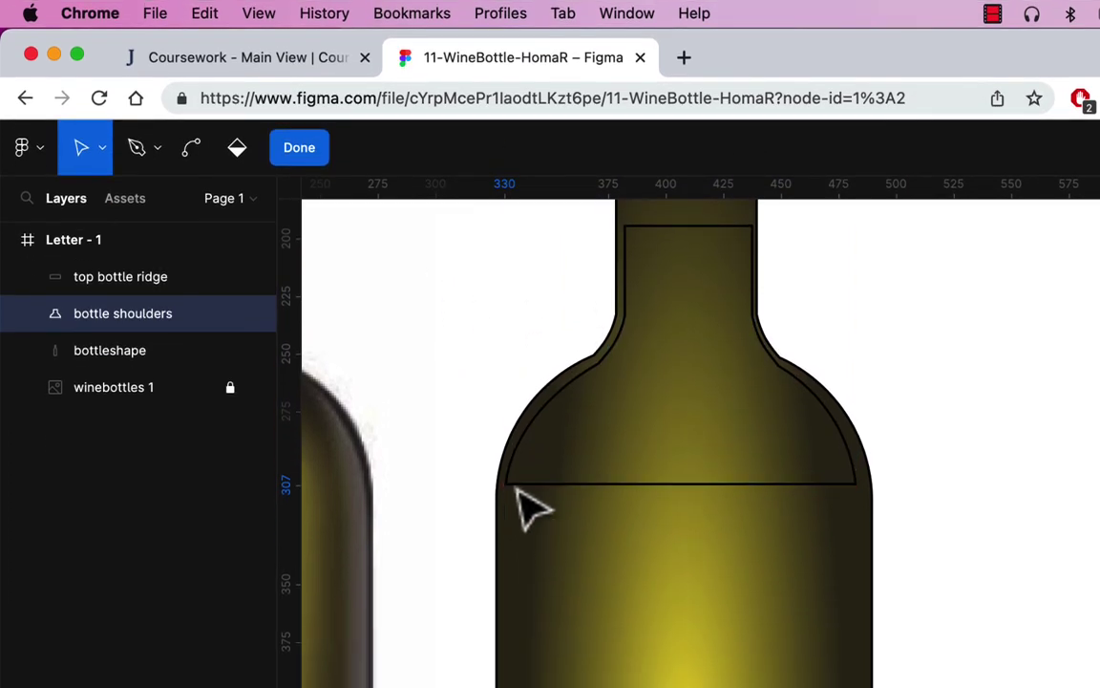
{"action": "left_click", "coordinate": [507, 487]}
{"action": "left_click_drag", "start_coordinate": [858, 487], "coordinate": [870, 494]}
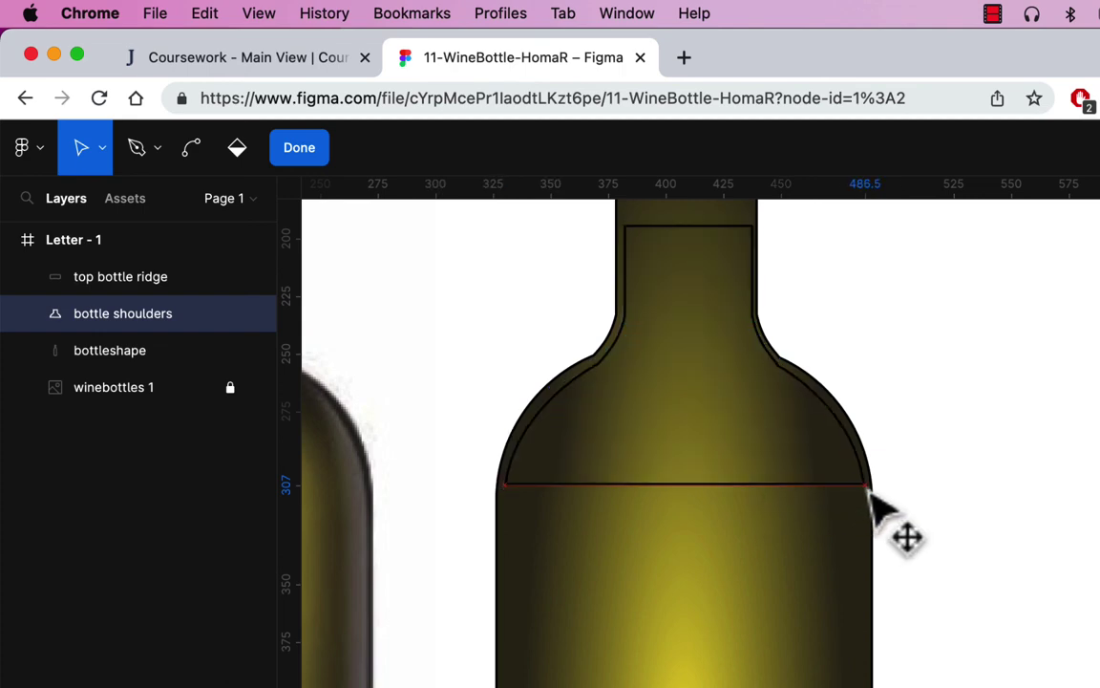
Check the shoulder and neck anchor points, and move the neck's upper-right anchor inward to X 435.5
{"action": "left_click", "coordinate": [837, 427]}
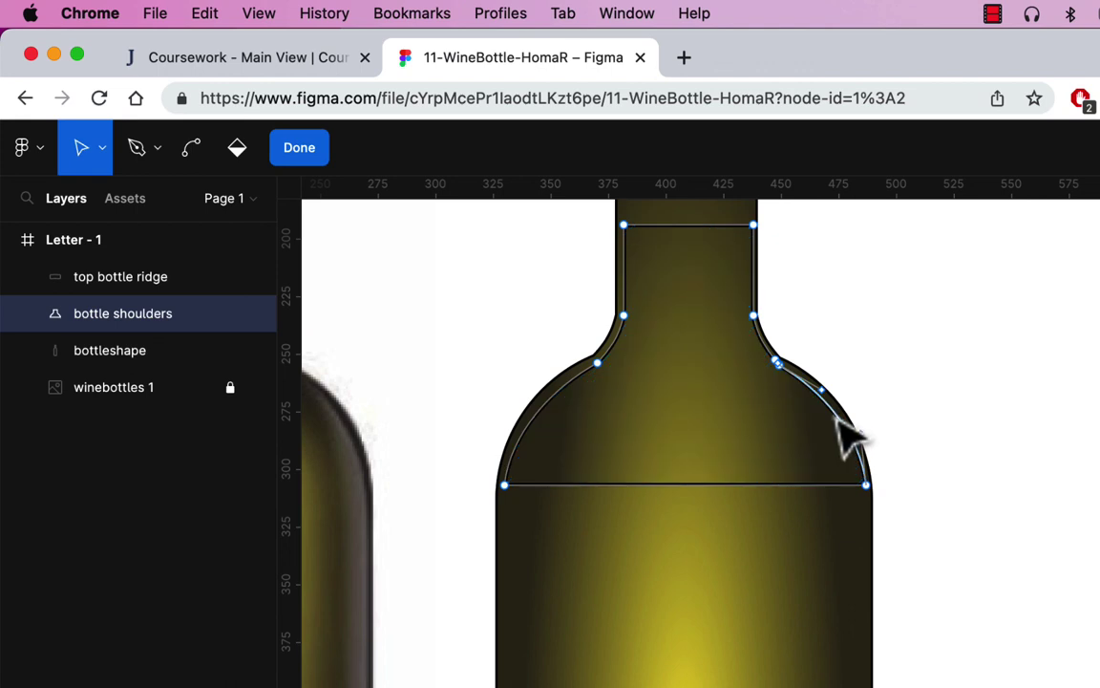
{"action": "key", "text": "Escape"}
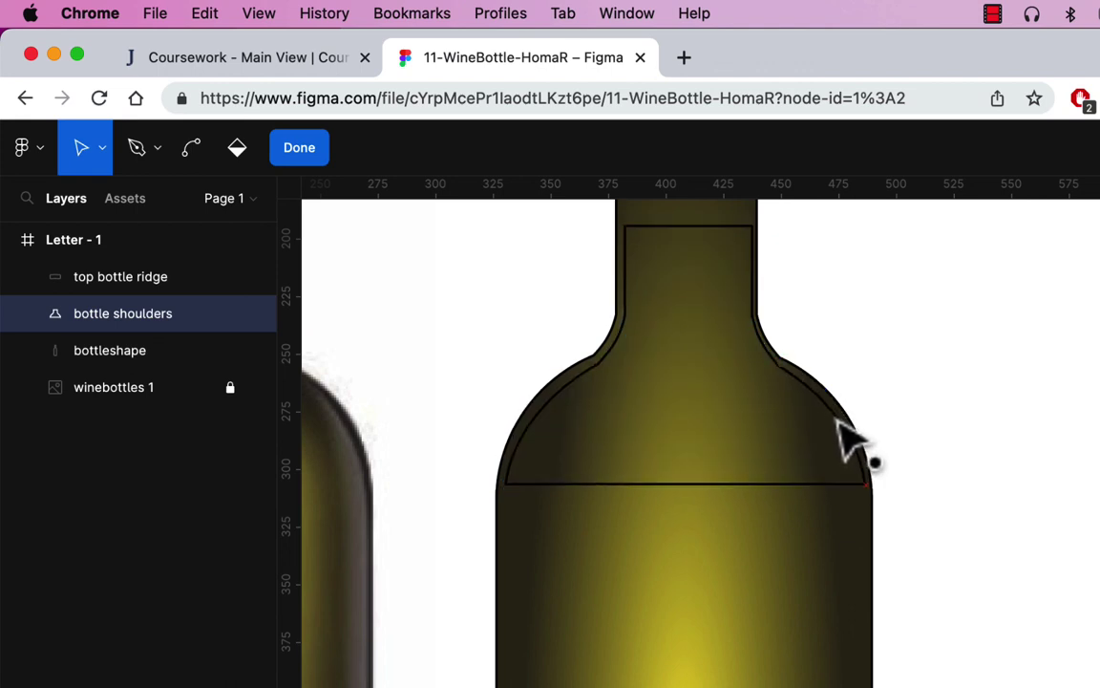
{"action": "left_click", "coordinate": [841, 420]}
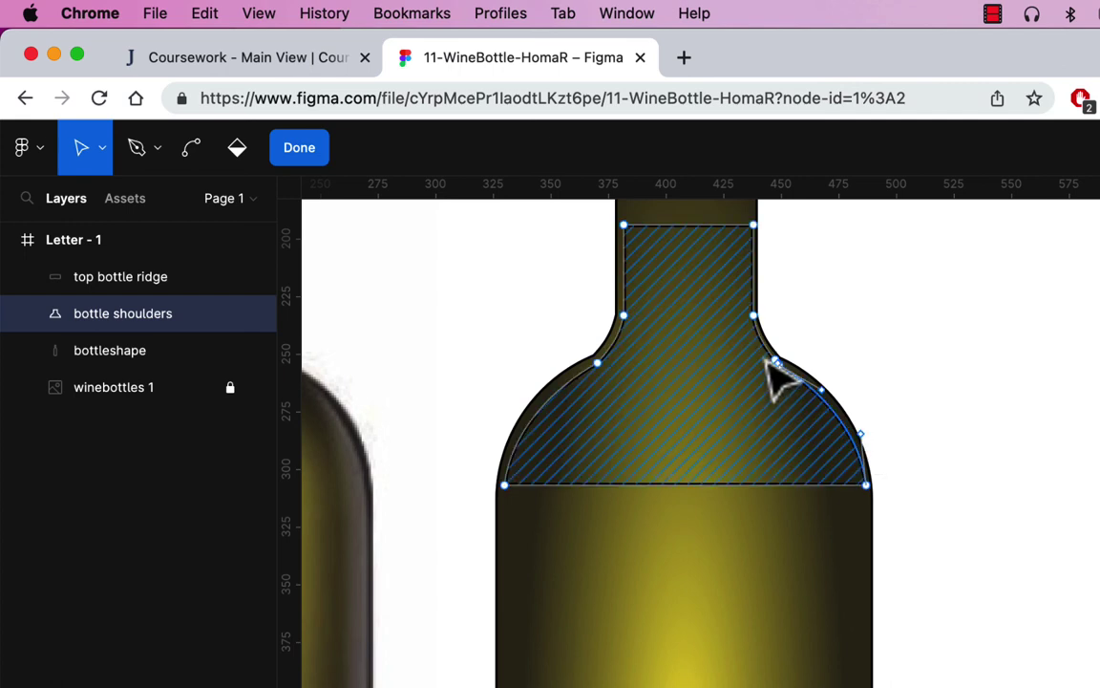
{"action": "left_click", "coordinate": [623, 316]}
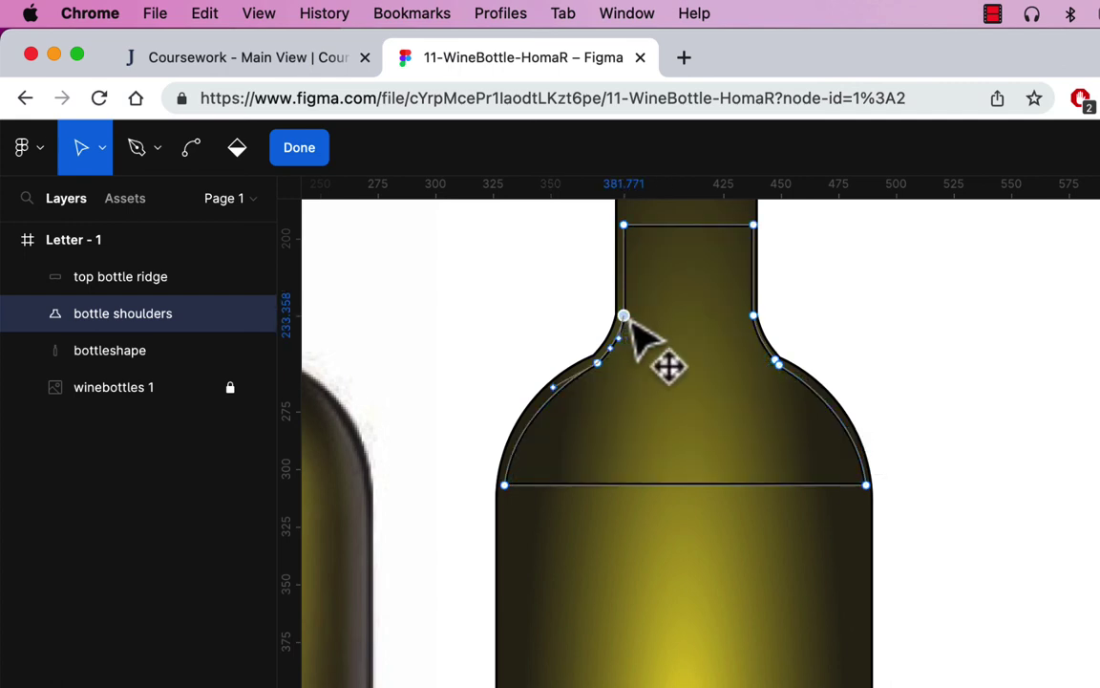
{"action": "left_click_drag", "start_coordinate": [626, 316], "coordinate": [634, 321]}
{"action": "key", "text": "super+z"}
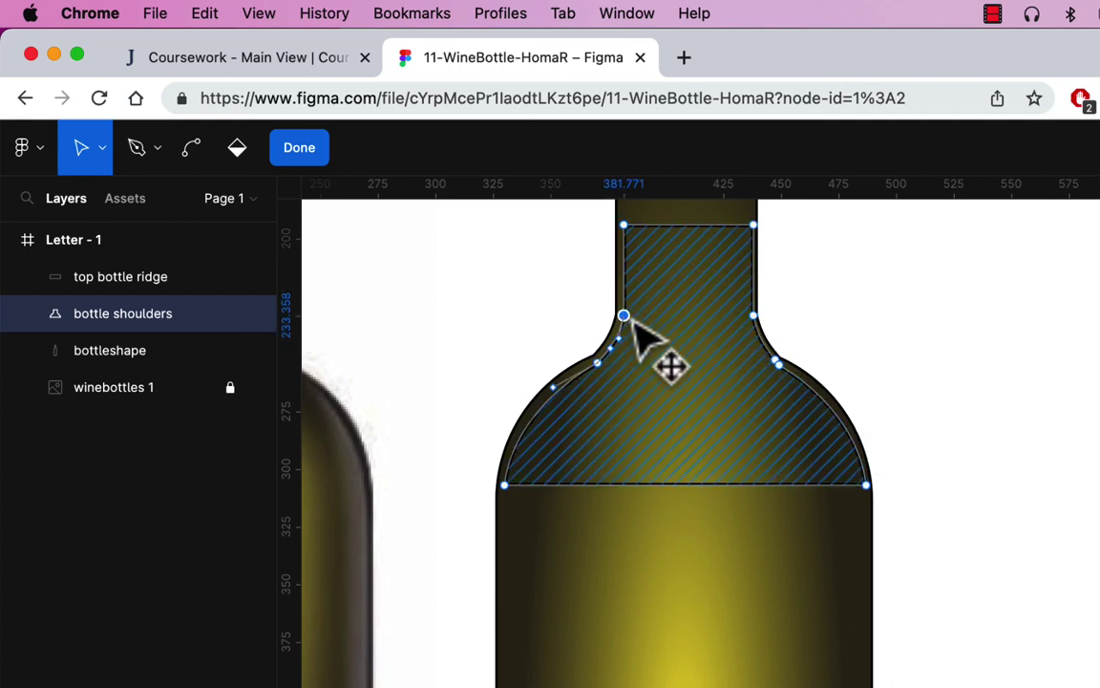
{"action": "left_click", "coordinate": [754, 316]}
{"action": "left_click", "coordinate": [754, 227]}
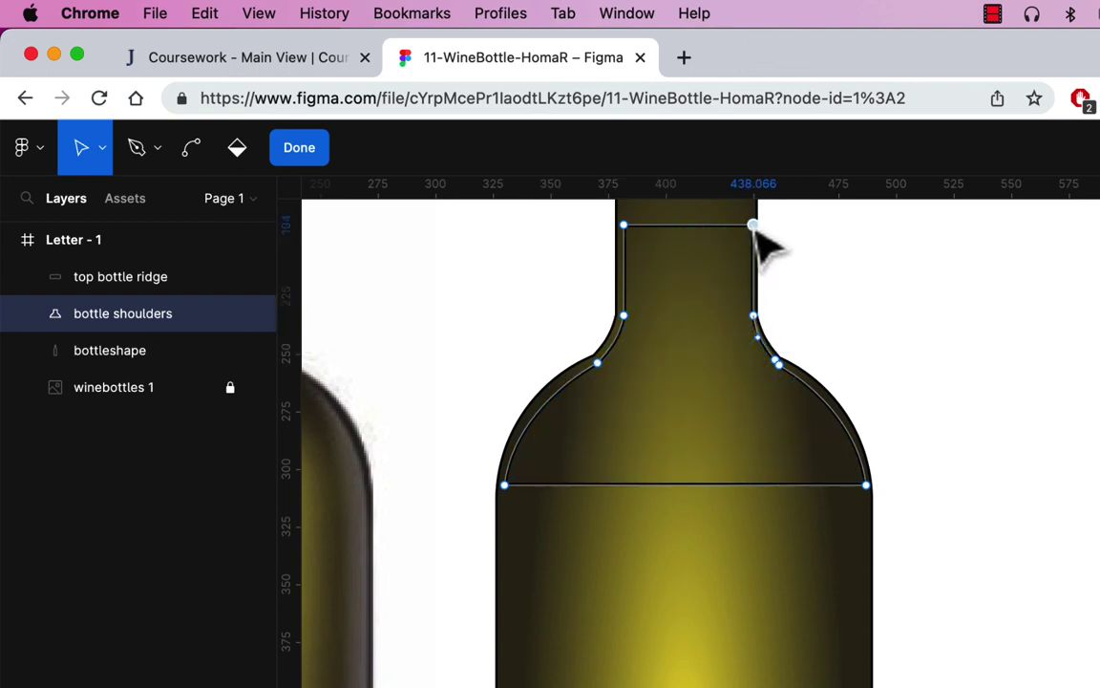
{"action": "left_click_drag", "start_coordinate": [754, 227], "coordinate": [755, 232]}
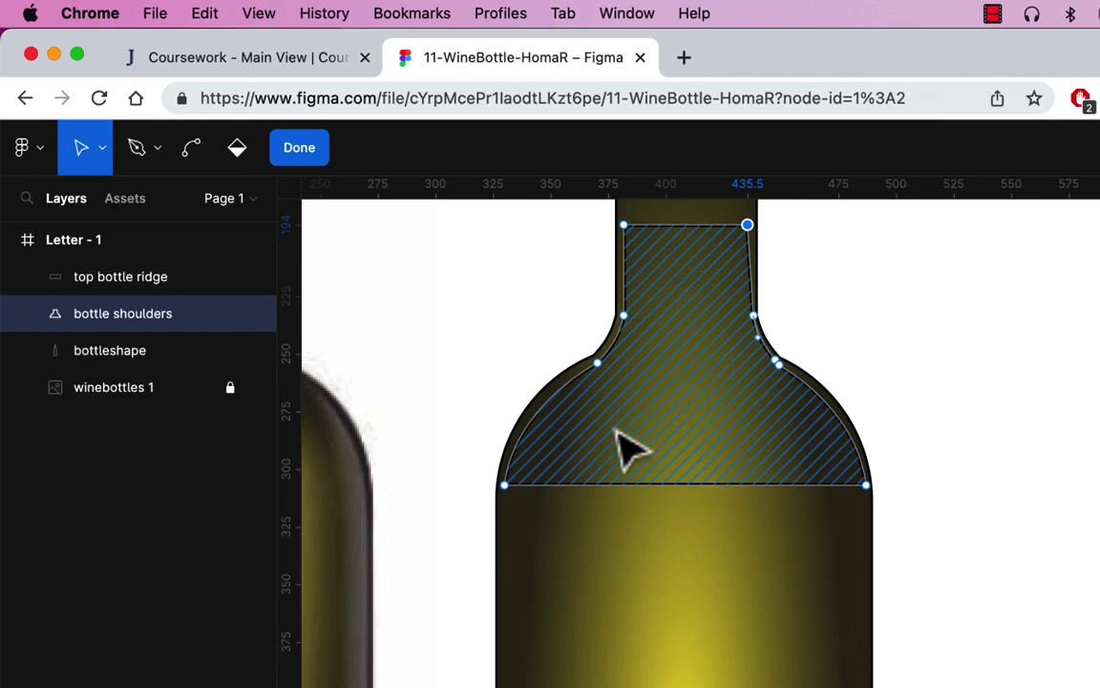
Bend the straight lower edge of the bottle shoulders shape upward into a symmetrical arch and finish editing the vector
{"action": "left_click", "coordinate": [193, 162]}
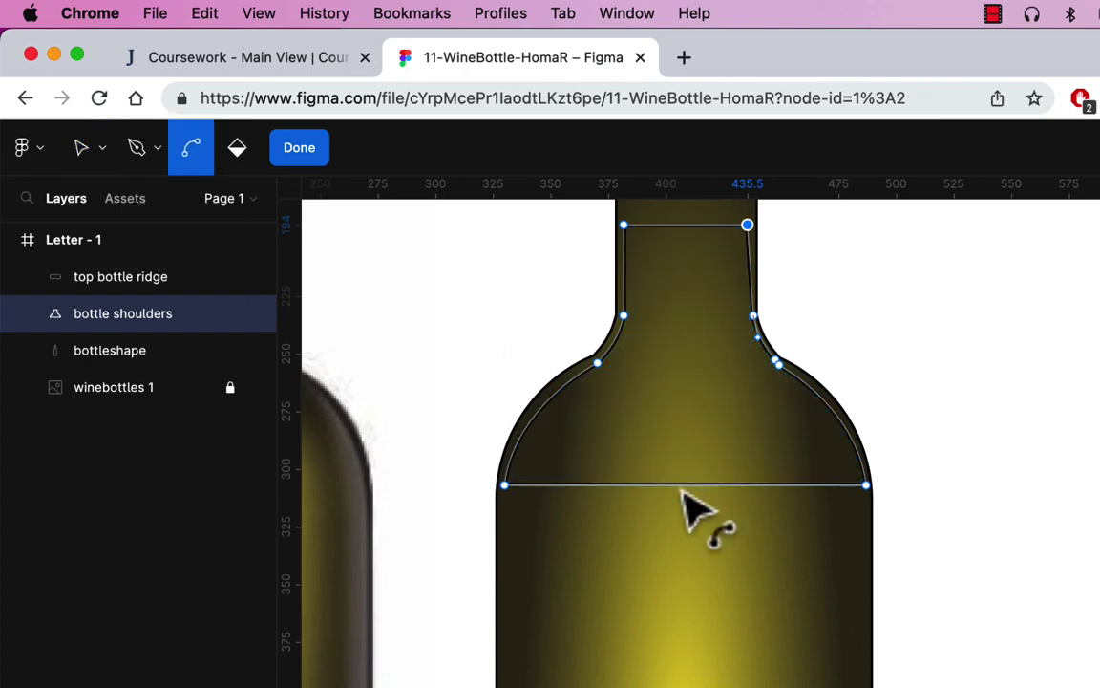
{"action": "mouse_move", "coordinate": [685, 492]}
{"action": "left_mouse_down"}
{"action": "mouse_move", "coordinate": [684, 399]}
{"action": "mouse_move", "coordinate": [697, 409]}
{"action": "left_mouse_up"}
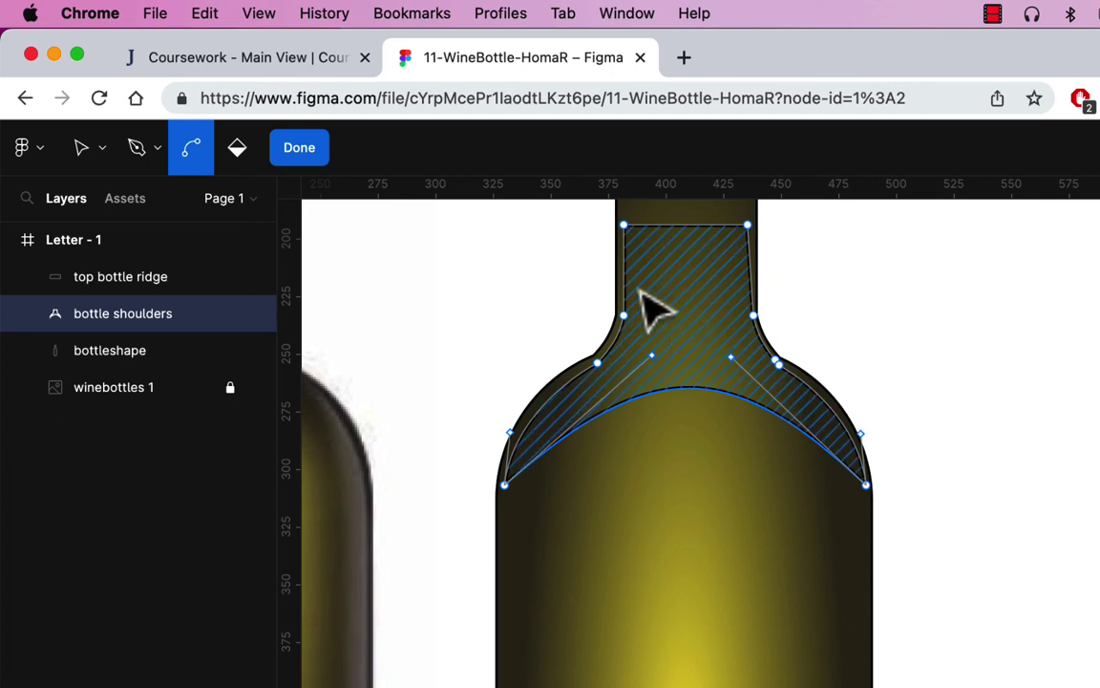
{"action": "left_click", "coordinate": [300, 151]}
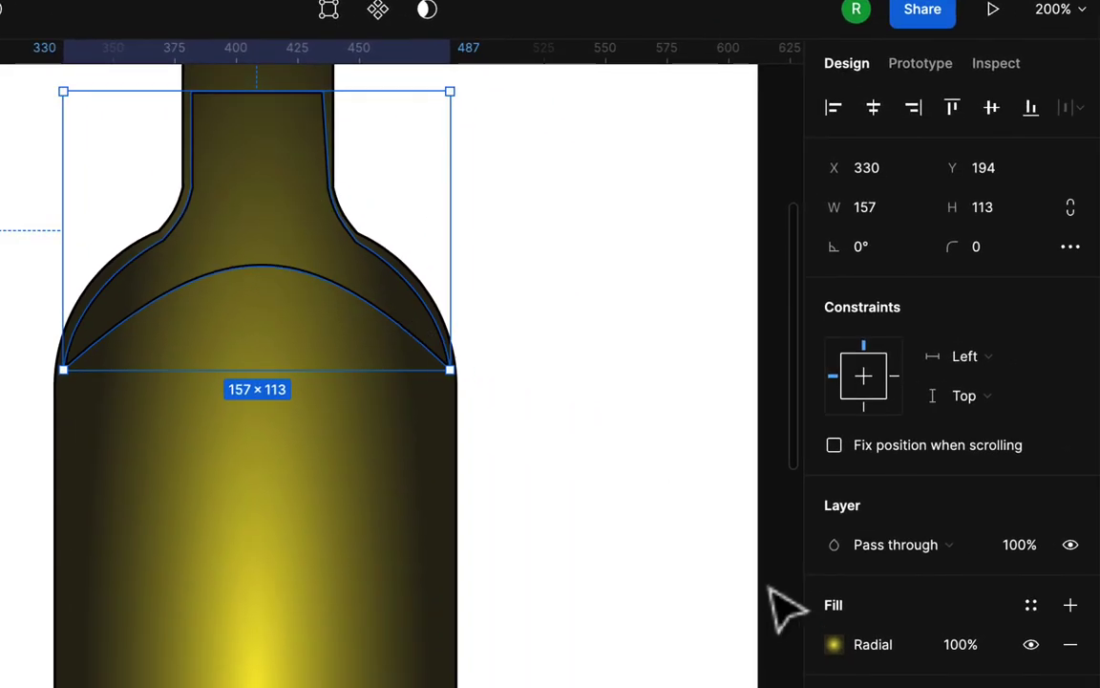
{"action": "left_click", "coordinate": [835, 646]}
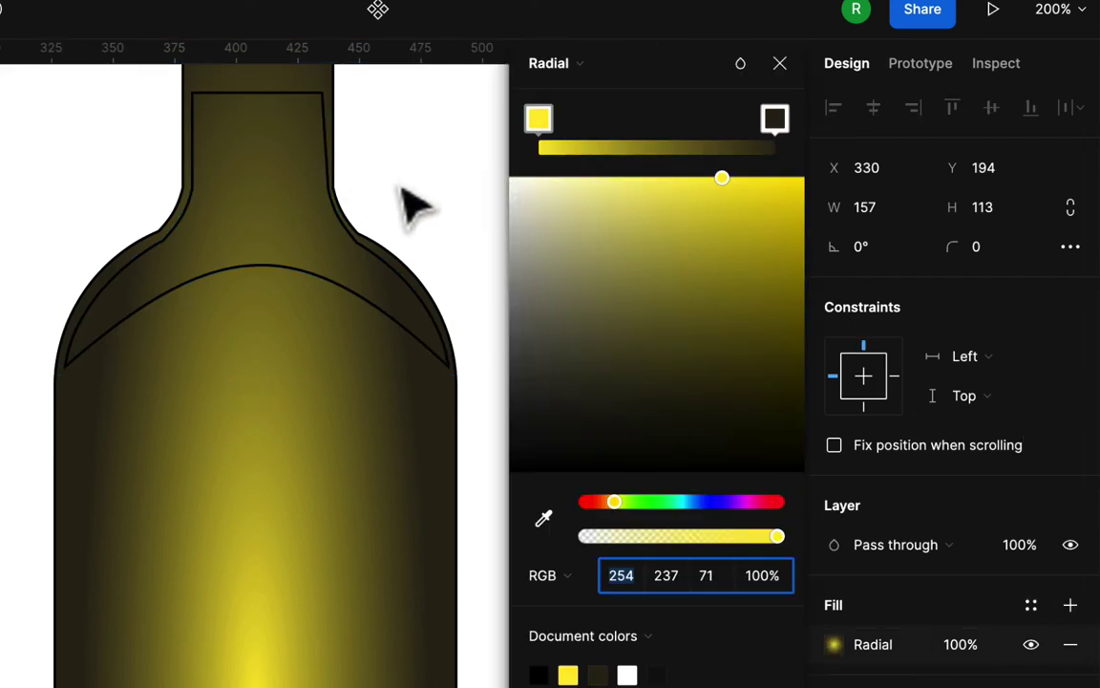
{"action": "key", "text": "Escape"}
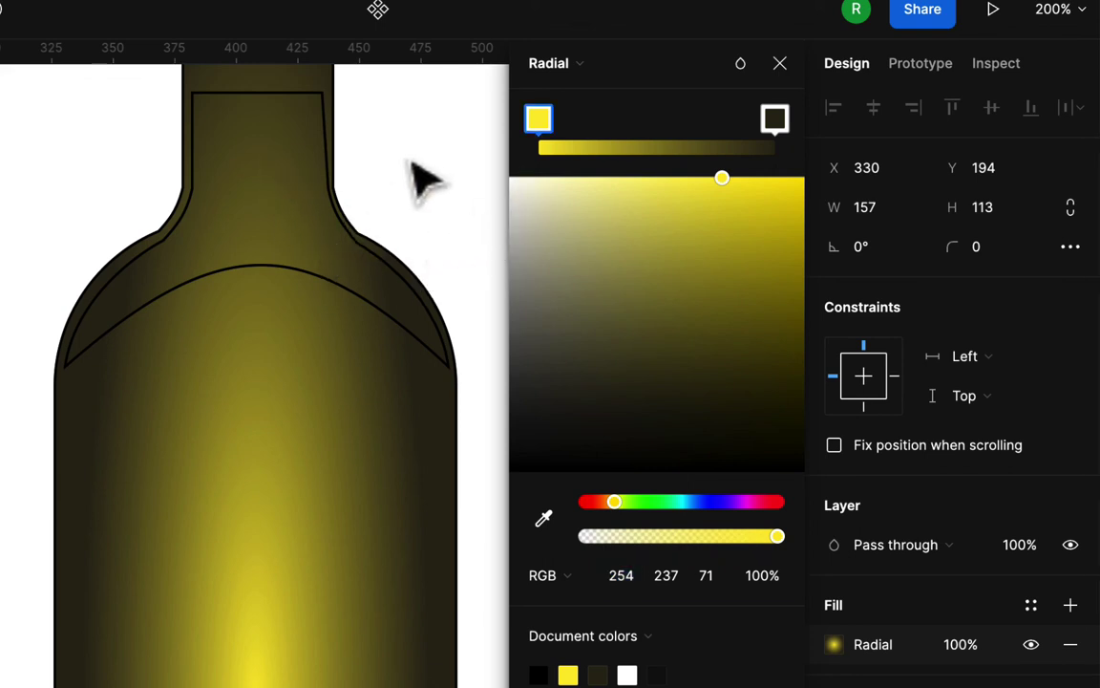
{"action": "left_click", "coordinate": [780, 63]}
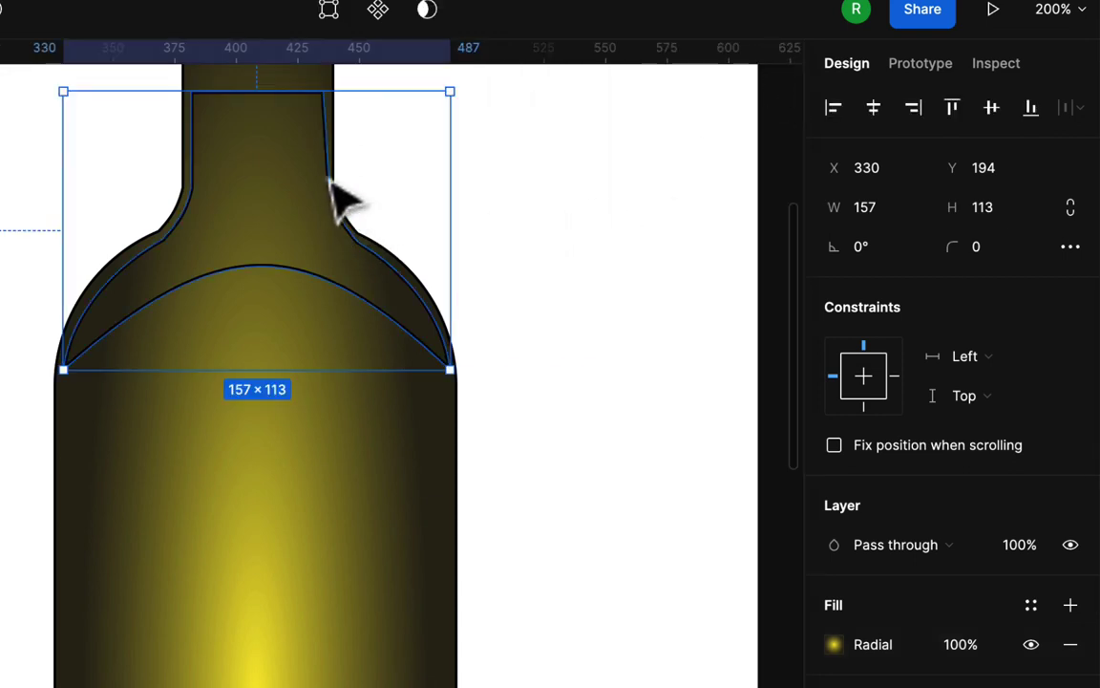
Move the shoulders' radial gradient center up into the neck and bring its dark end from the bottle's base to just above the piece
{"action": "left_click", "coordinate": [835, 648]}
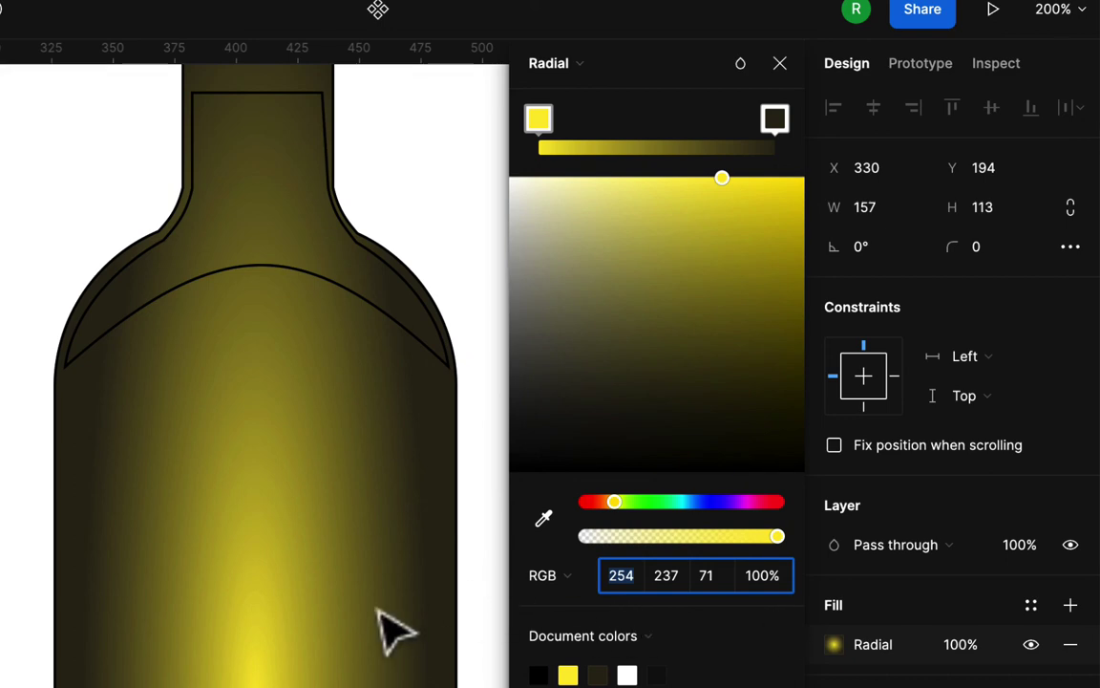
{"action": "left_click_drag", "start_coordinate": [260, 687], "coordinate": [258, 679]}
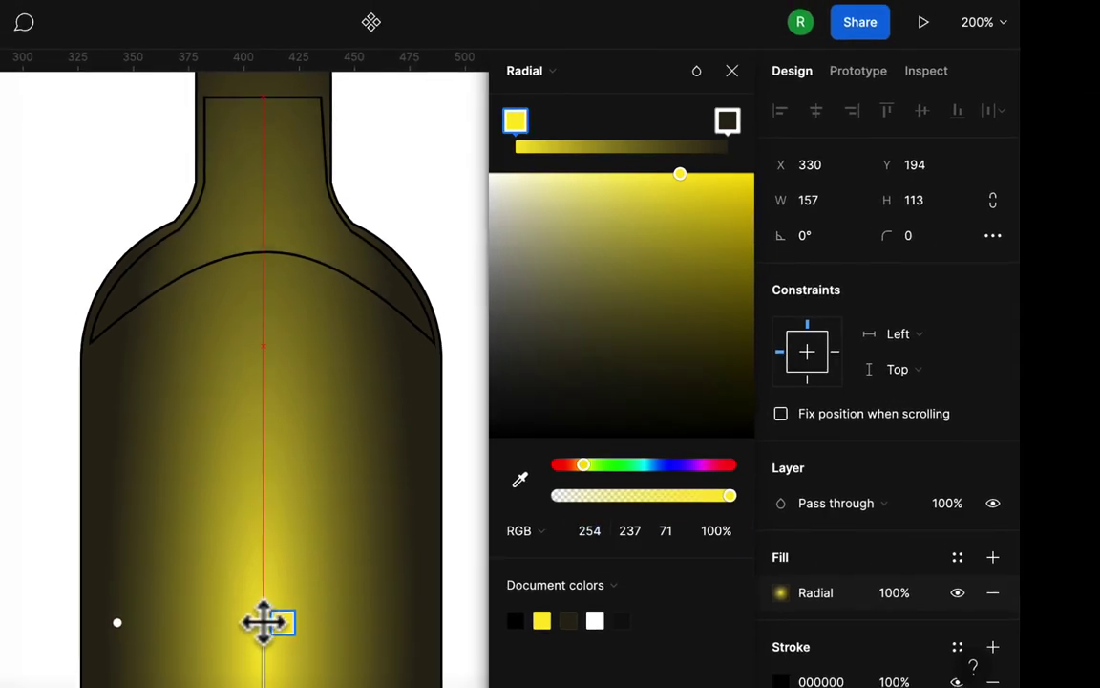
{"action": "left_click_drag", "start_coordinate": [264, 621], "coordinate": [264, 136]}
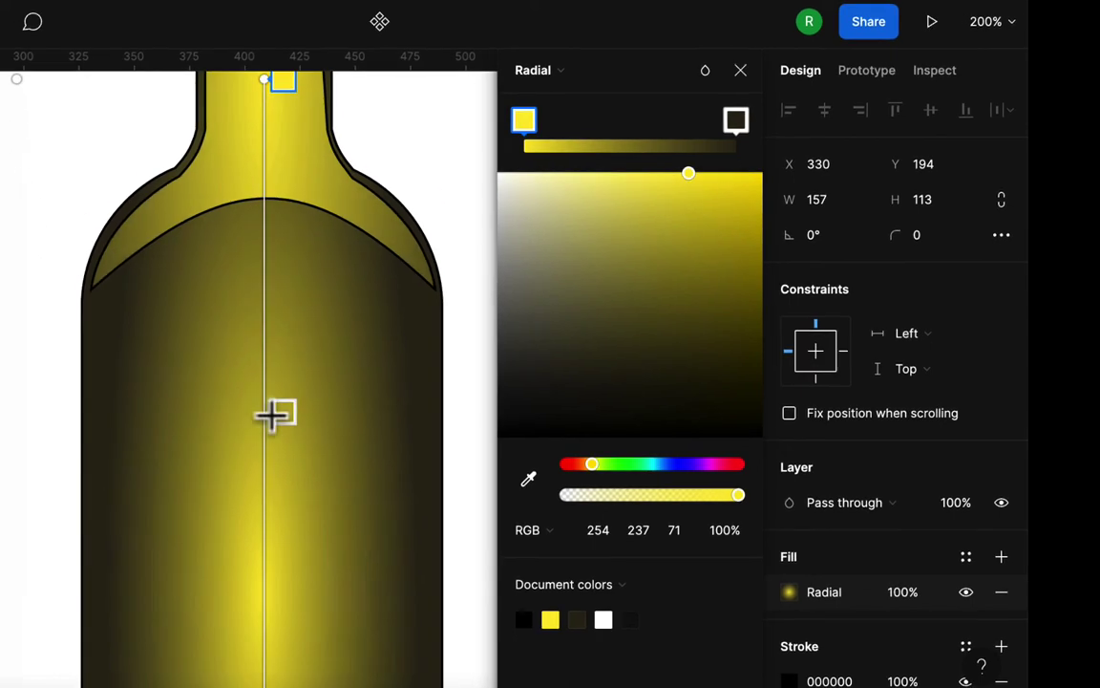
{"action": "scroll", "coordinate": [271, 415], "scroll_direction": "down", "scroll_amount": 5}
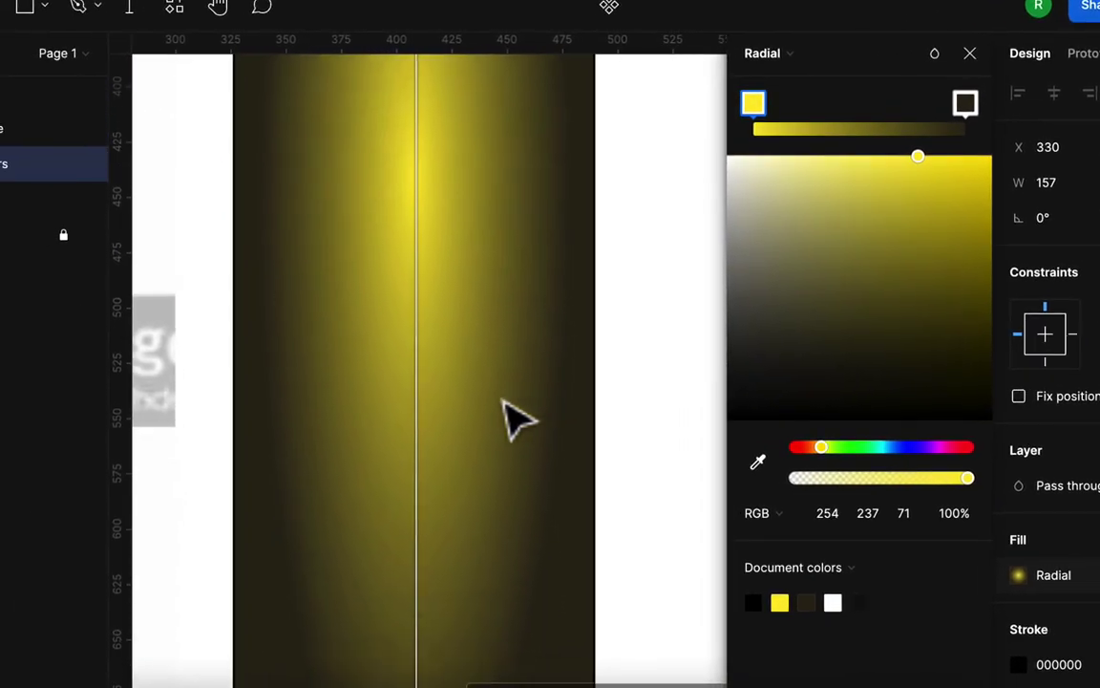
{"action": "scroll", "coordinate": [516, 420], "scroll_direction": "down", "scroll_amount": 5}
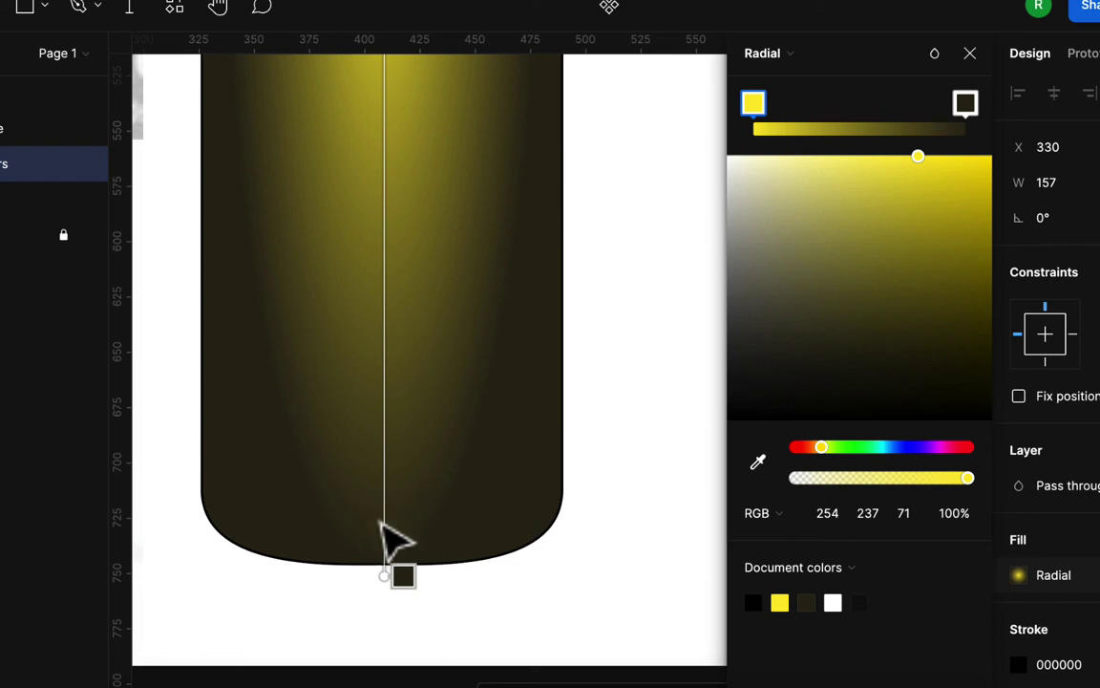
{"action": "left_click_drag", "start_coordinate": [383, 577], "coordinate": [395, 207]}
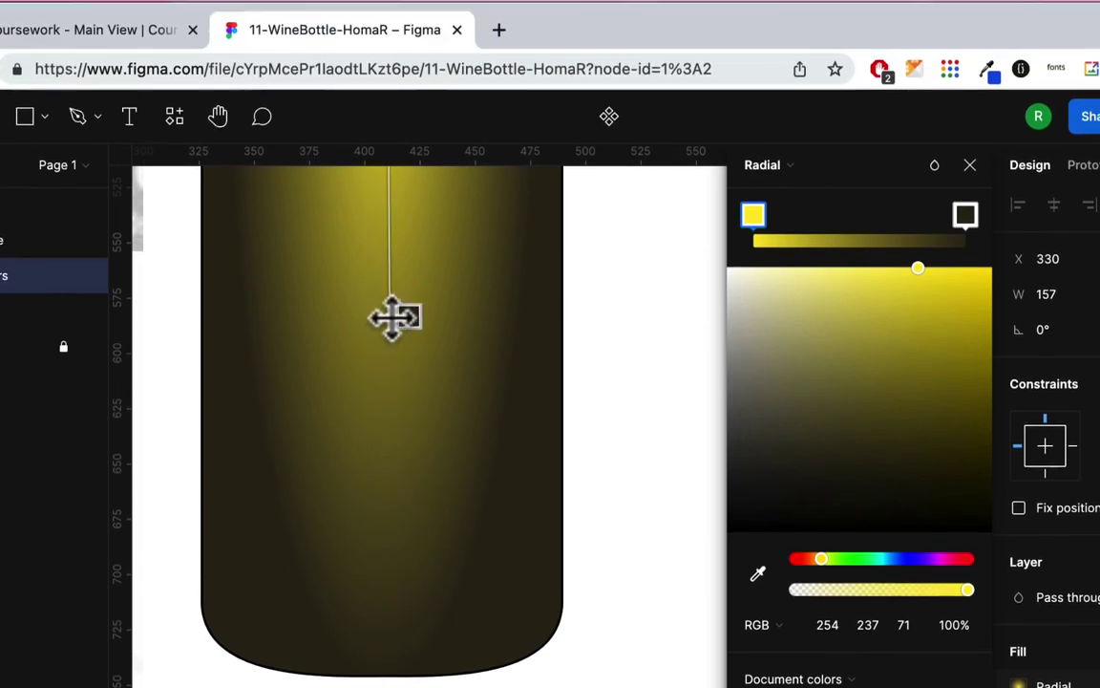
{"action": "left_click_drag", "start_coordinate": [394, 318], "coordinate": [375, 199]}
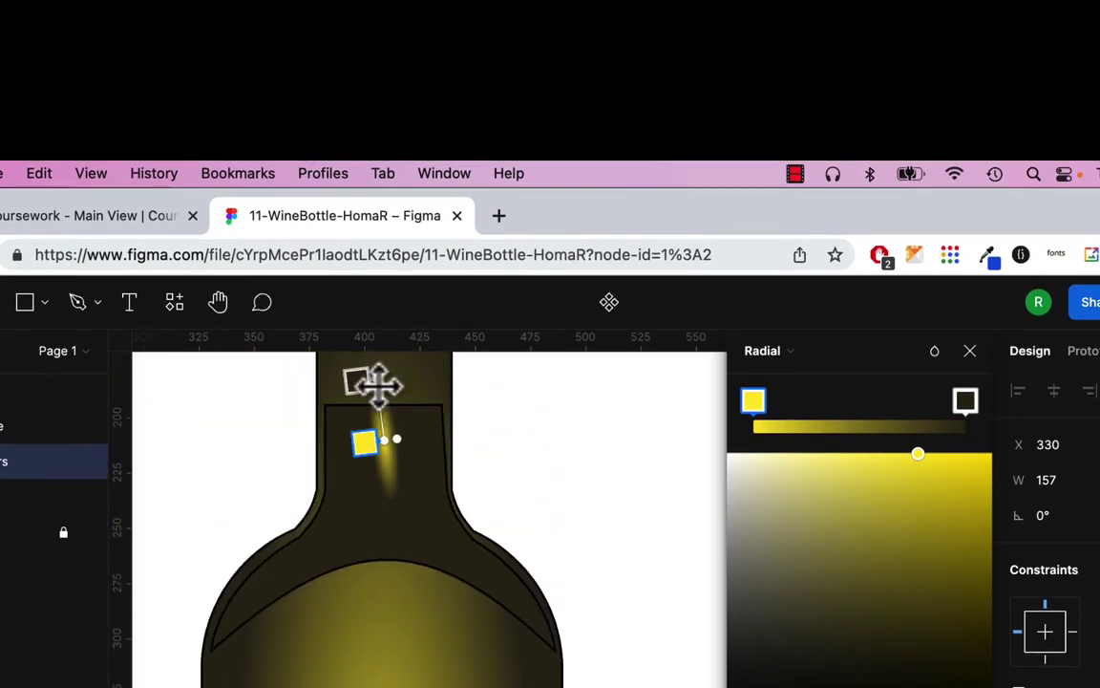
Reshape the radial gradient into a compact glow centered in the neck, with its dark end level with the center outside the neck's left side
{"action": "left_click_drag", "start_coordinate": [374, 382], "coordinate": [247, 447]}
{"action": "left_click_drag", "start_coordinate": [381, 409], "coordinate": [389, 363]}
{"action": "left_click_drag", "start_coordinate": [387, 448], "coordinate": [384, 493]}
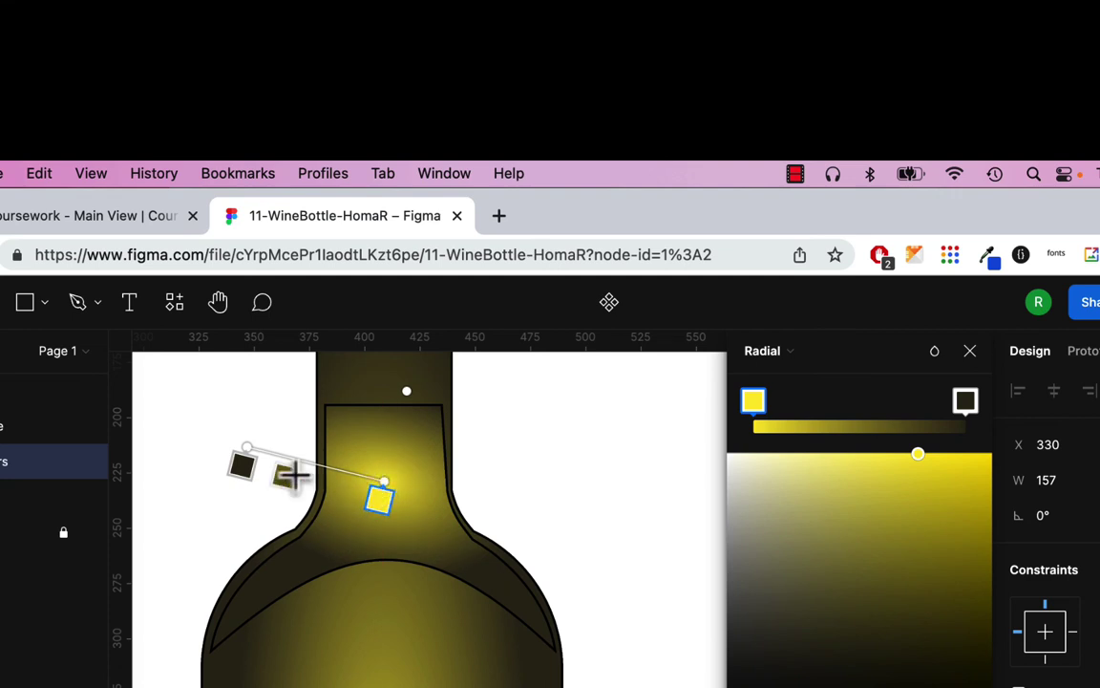
{"action": "left_click_drag", "start_coordinate": [245, 461], "coordinate": [234, 491]}
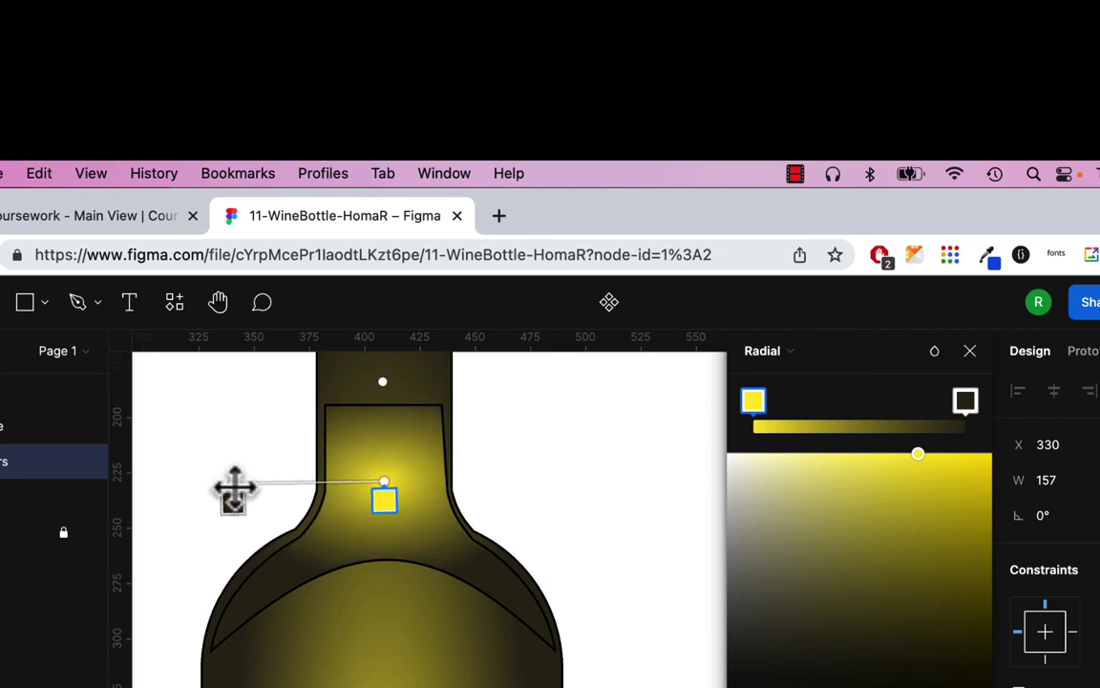
{"action": "left_click_drag", "start_coordinate": [234, 491], "coordinate": [234, 489]}
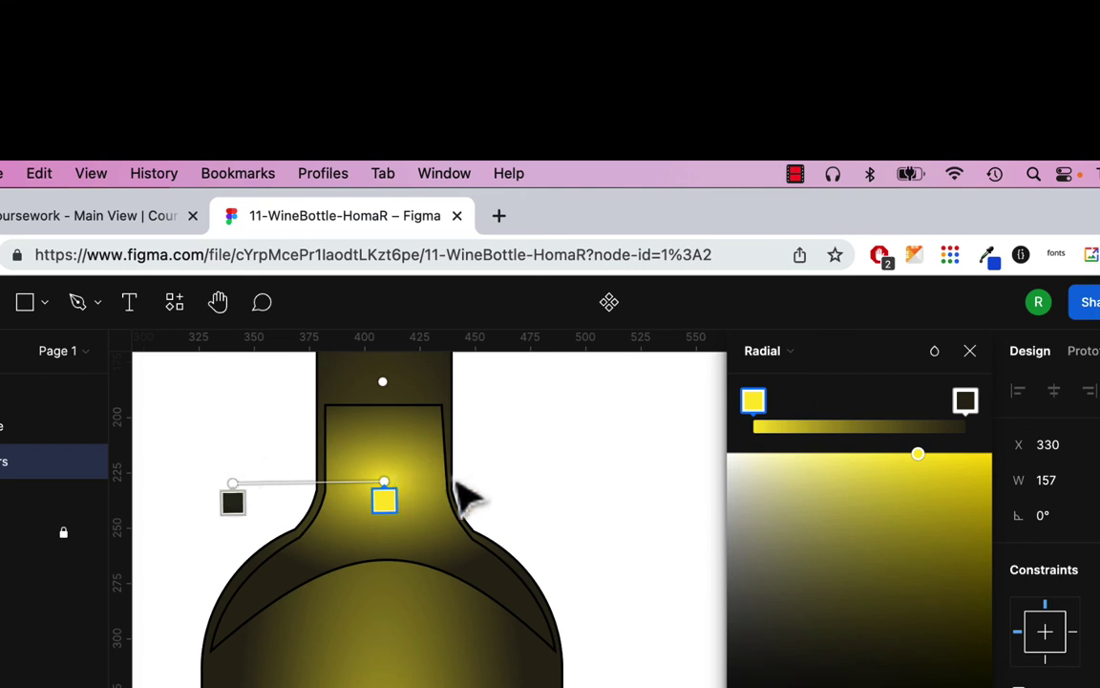
{"action": "left_click_drag", "start_coordinate": [383, 489], "coordinate": [384, 465]}
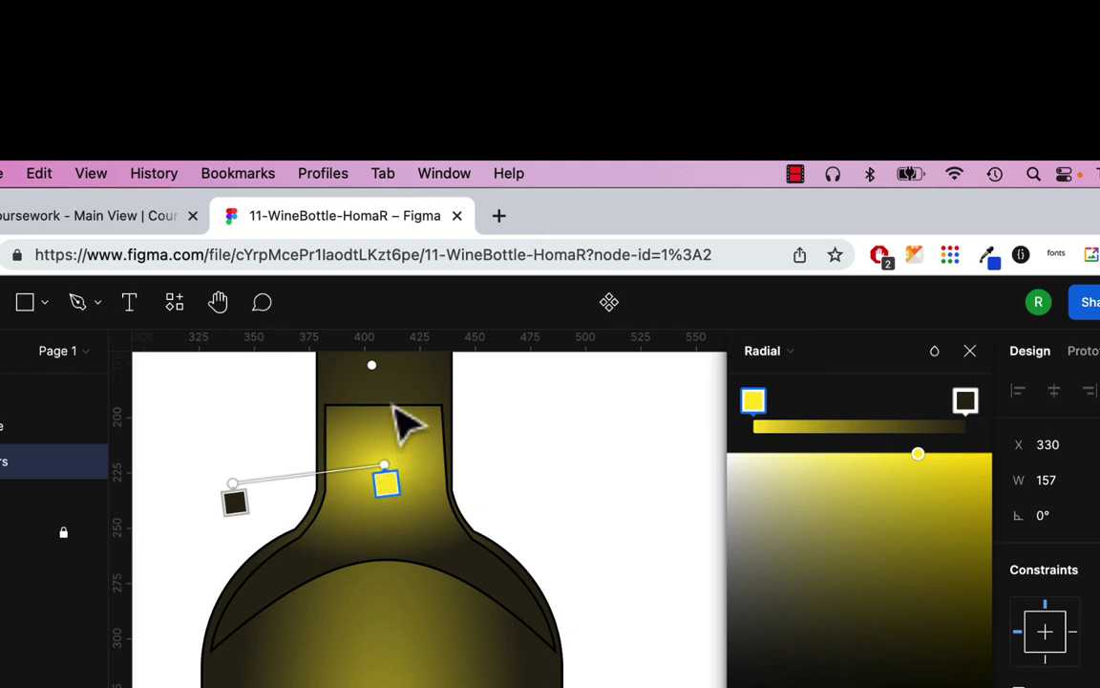
{"action": "left_click_drag", "start_coordinate": [233, 486], "coordinate": [261, 475]}
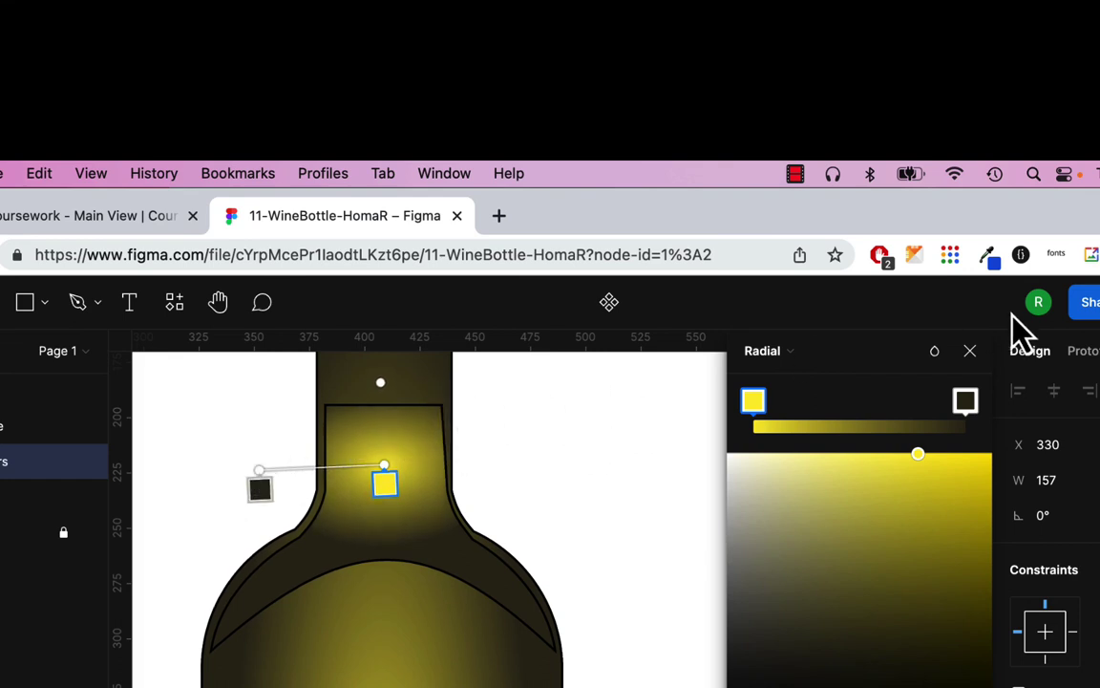
{"action": "left_click", "coordinate": [972, 355]}
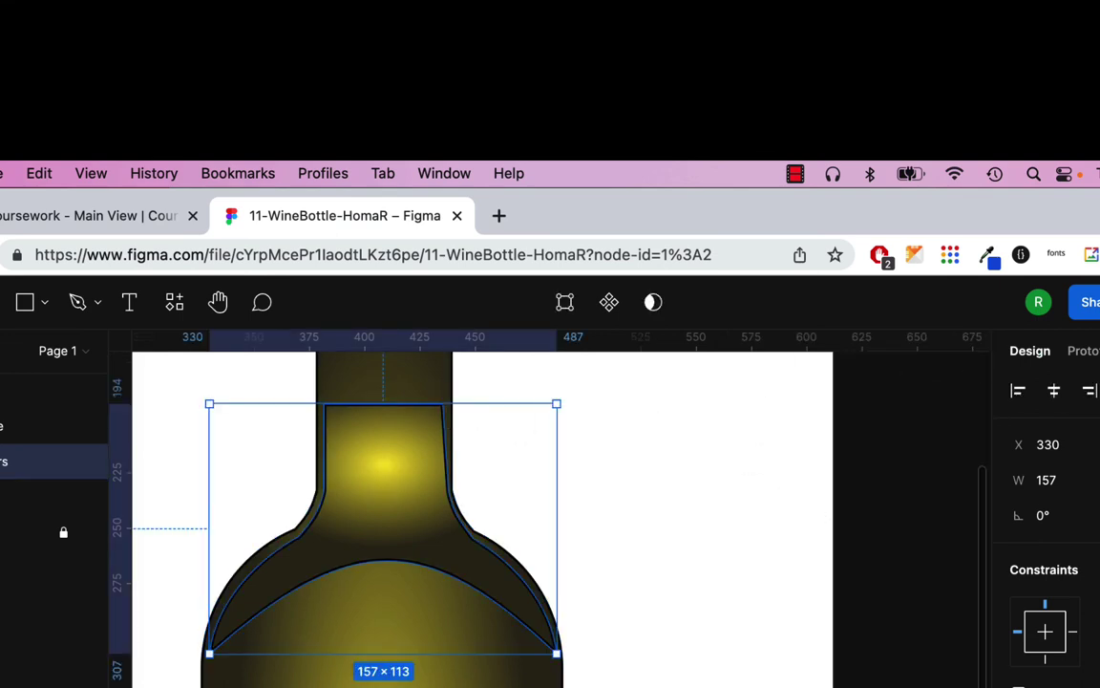
Compare the gradient change by undoing and redoing it, and remove the black stroke from the bottle shoulders shape
{"action": "key", "text": "super+z"}
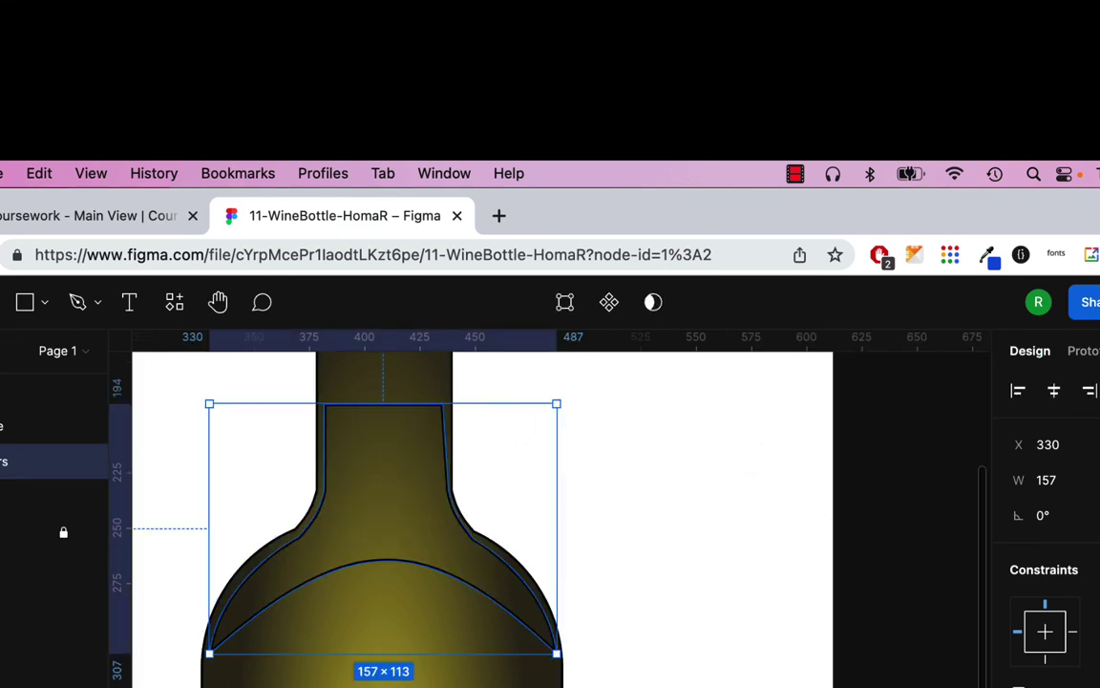
{"action": "key", "text": "super+shift+z"}
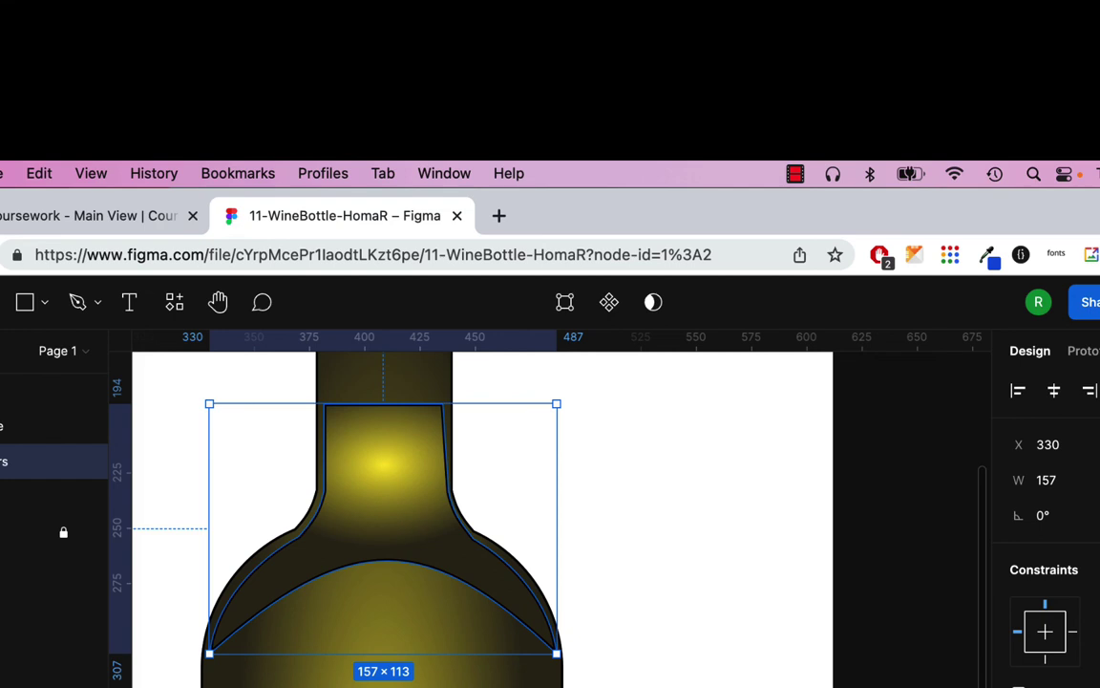
{"action": "key", "text": "super+z"}
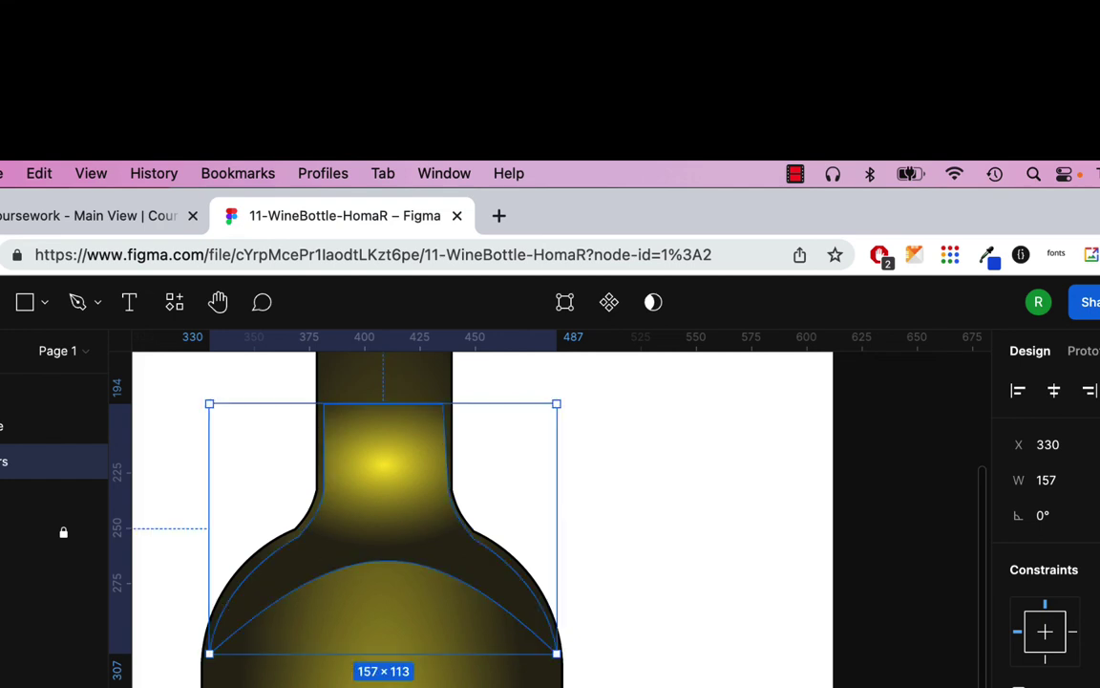
{"action": "left_click", "coordinate": [694, 582]}
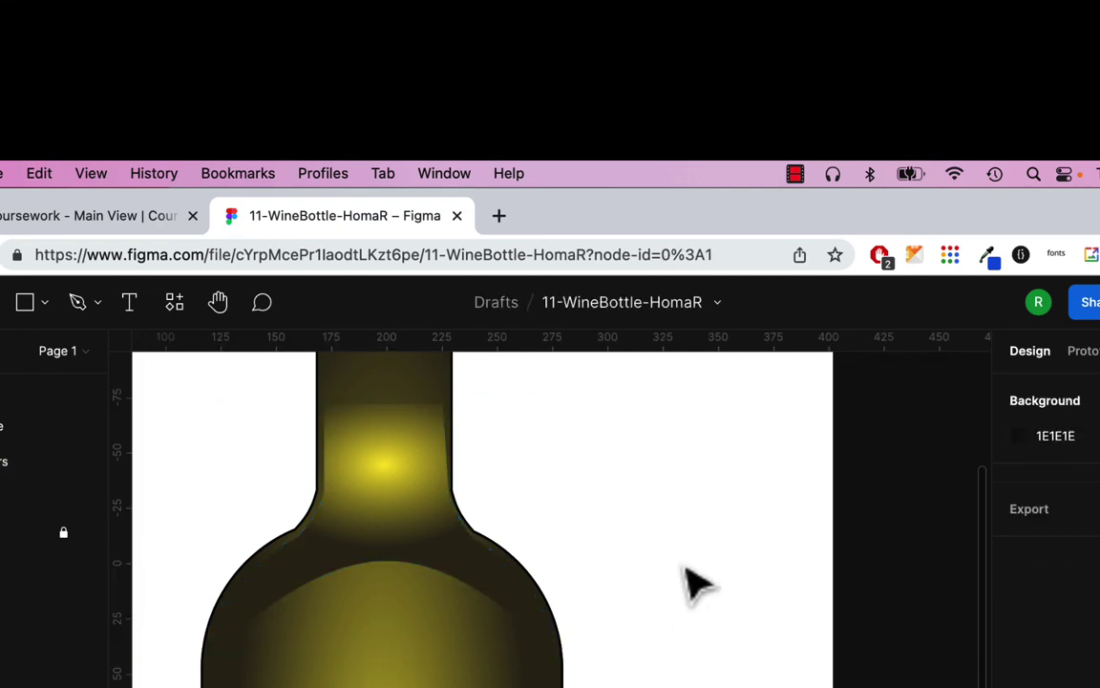
{"action": "left_click", "coordinate": [475, 584]}
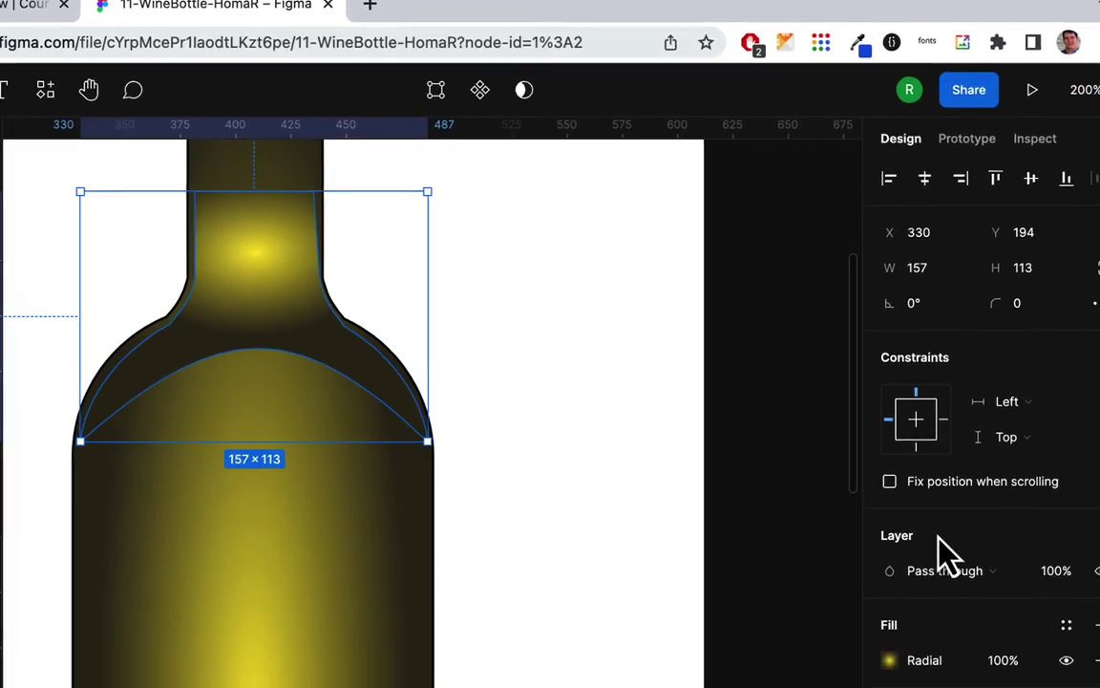
Add a layer blur effect with a blur of 4 to the bottle shoulders shape
{"action": "scroll", "coordinate": [940, 553], "scroll_direction": "down", "scroll_amount": 3}
{"action": "left_click", "coordinate": [1098, 644]}
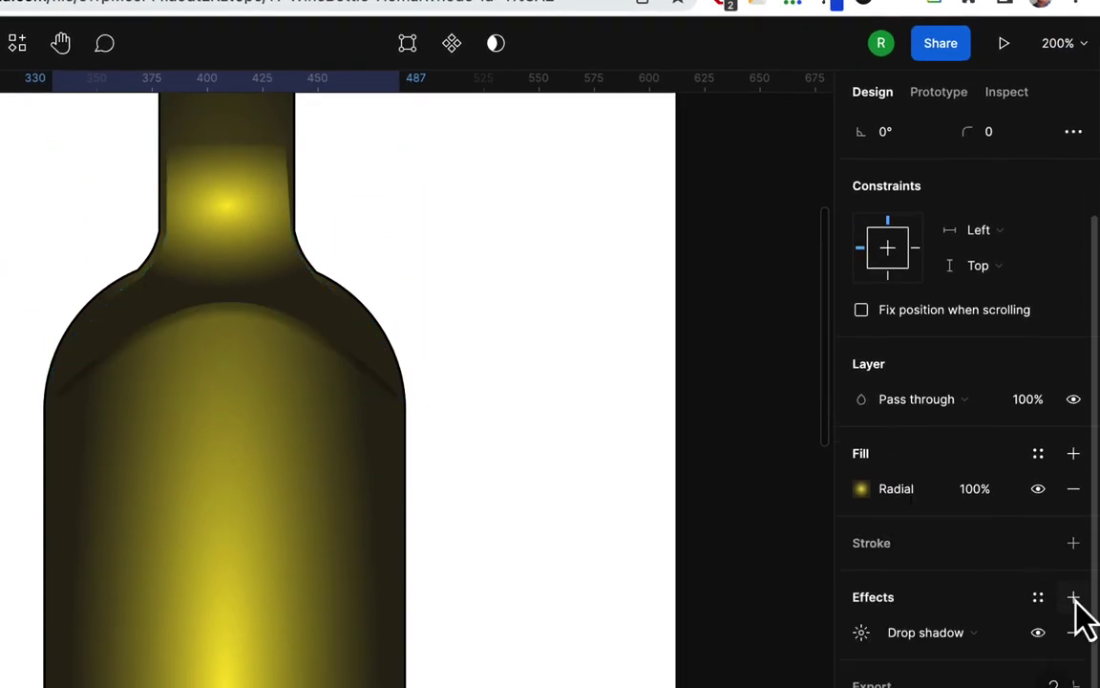
{"action": "left_click", "coordinate": [1010, 640]}
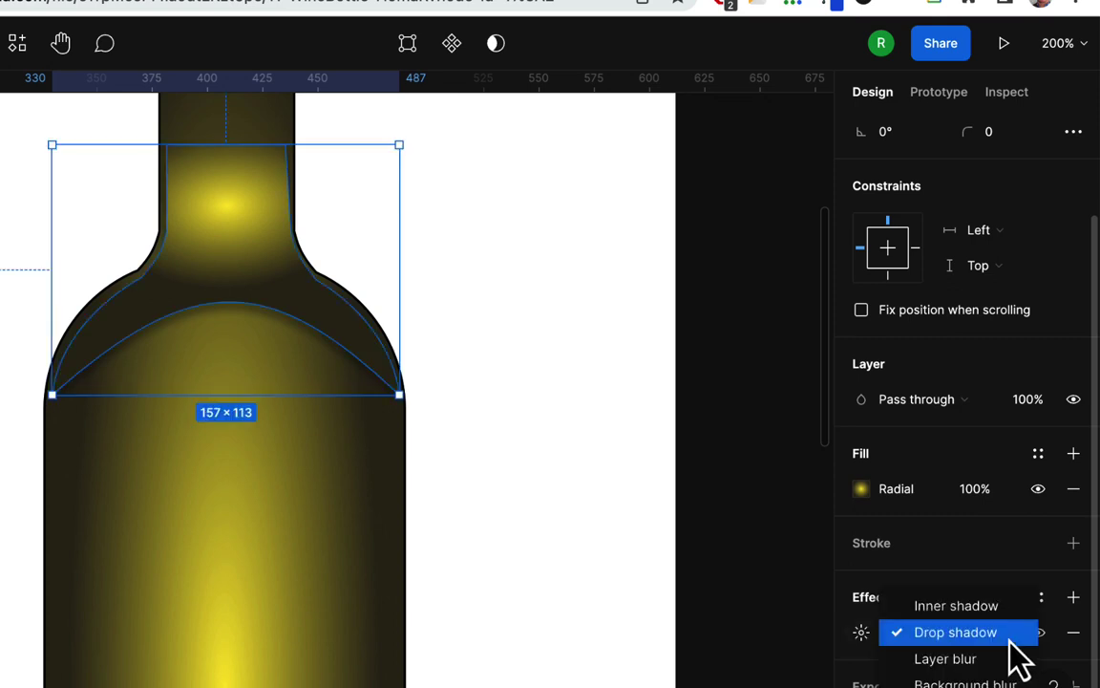
{"action": "left_click", "coordinate": [1016, 669]}
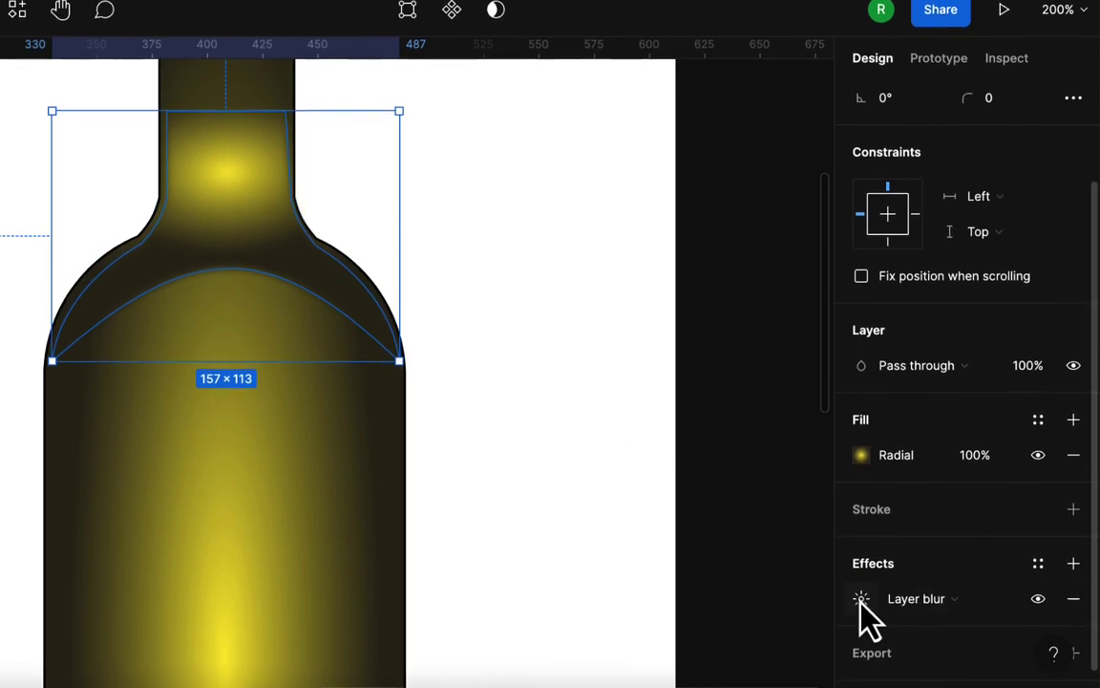
{"action": "left_click", "coordinate": [860, 632]}
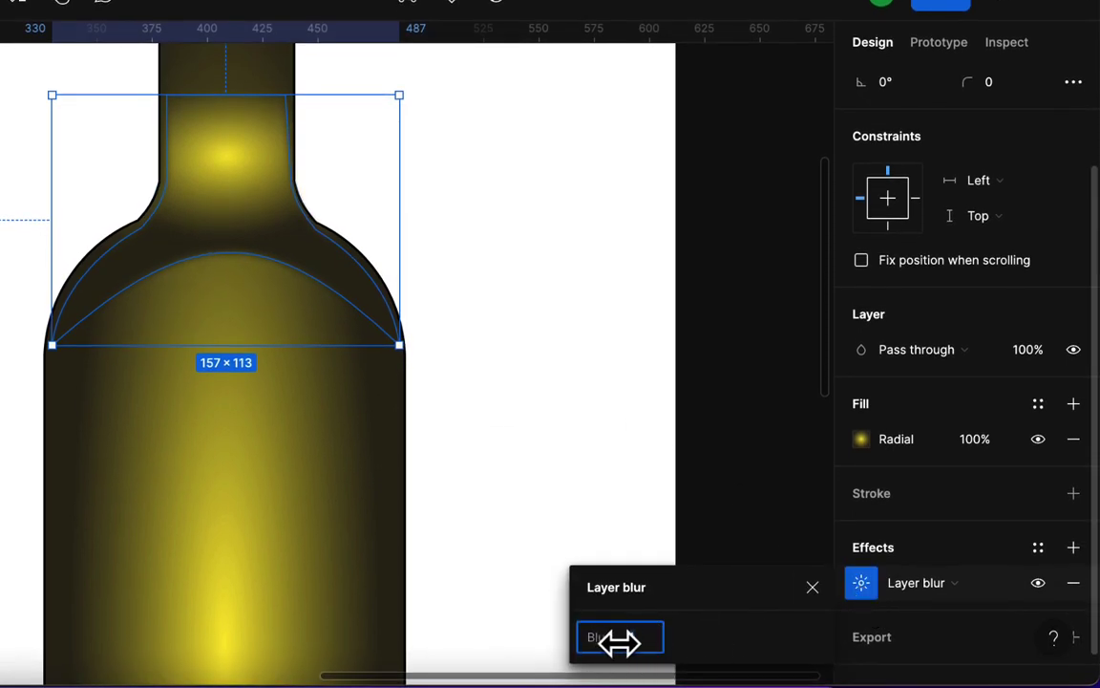
{"action": "mouse_move", "coordinate": [620, 637]}
{"action": "left_mouse_down"}
{"action": "mouse_move", "coordinate": [636, 637]}
{"action": "mouse_move", "coordinate": [619, 621]}
{"action": "left_mouse_up"}
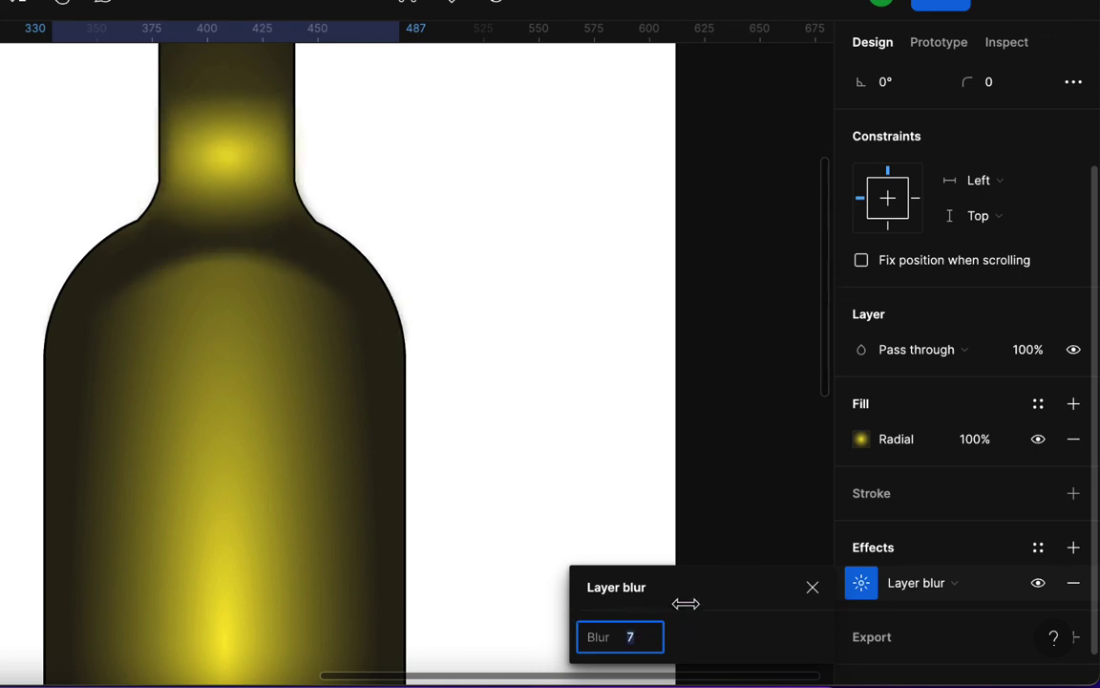
{"action": "mouse_move", "coordinate": [686, 604]}
{"action": "left_mouse_down"}
{"action": "mouse_move", "coordinate": [756, 599]}
{"action": "mouse_move", "coordinate": [673, 586]}
{"action": "left_mouse_up"}
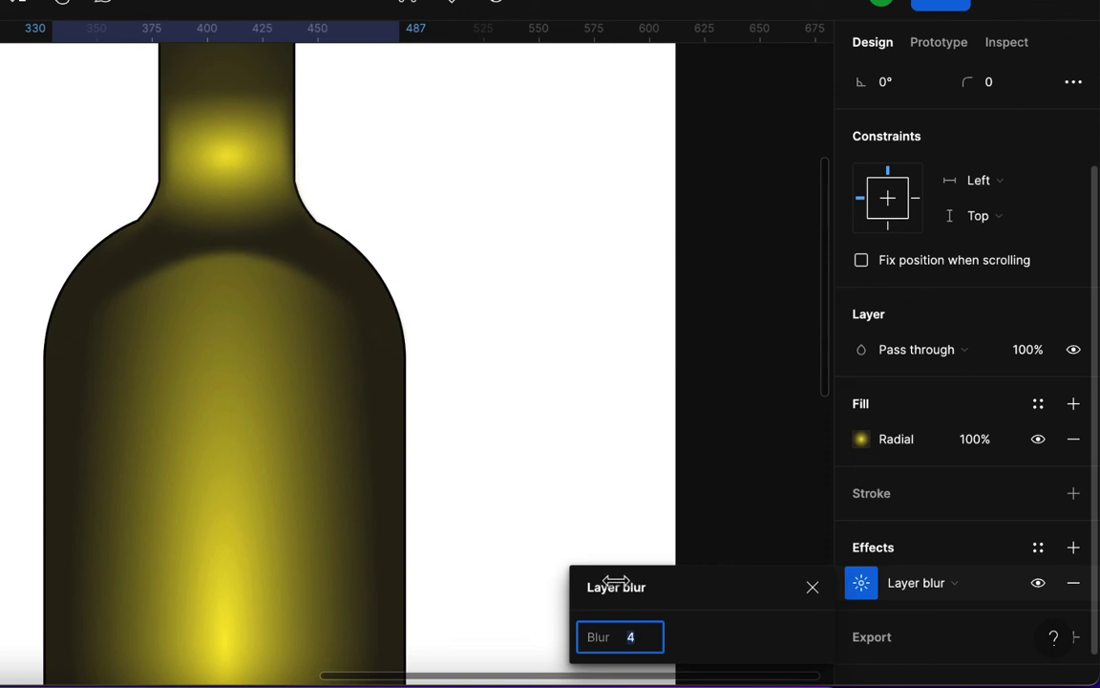
{"action": "left_click", "coordinate": [533, 314]}
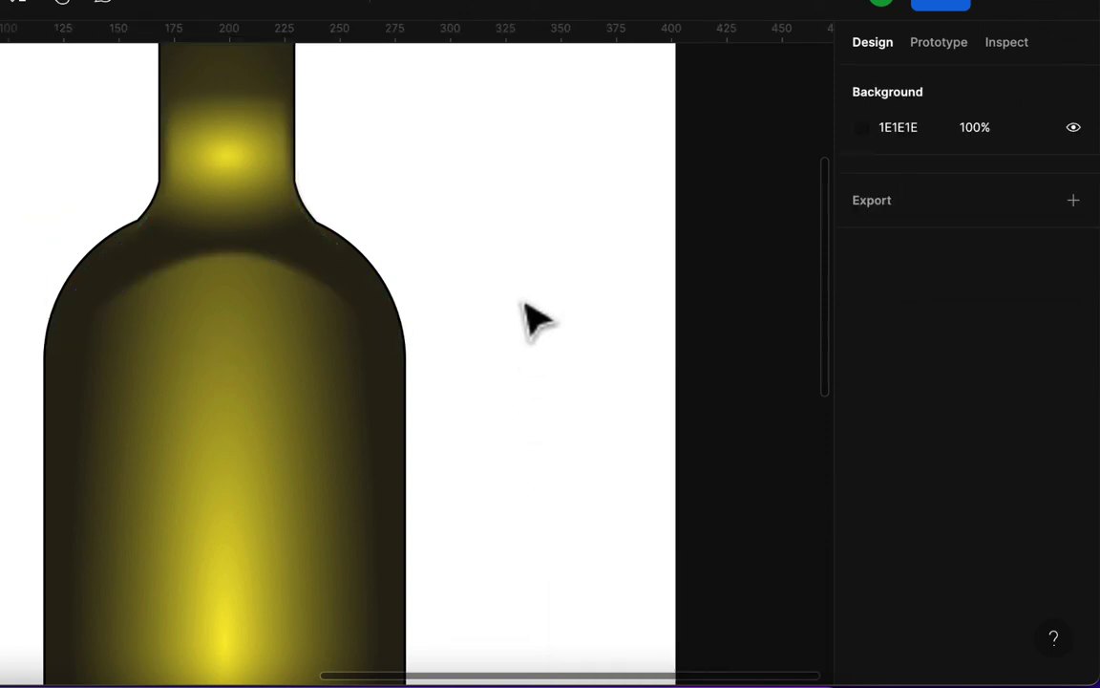
Draw a tall ellipse over the upper bottle body and enlarge it to about 129 × 239, starting at the base of the neck
{"action": "scroll", "coordinate": [534, 319], "scroll_direction": "down", "scroll_amount": 5}
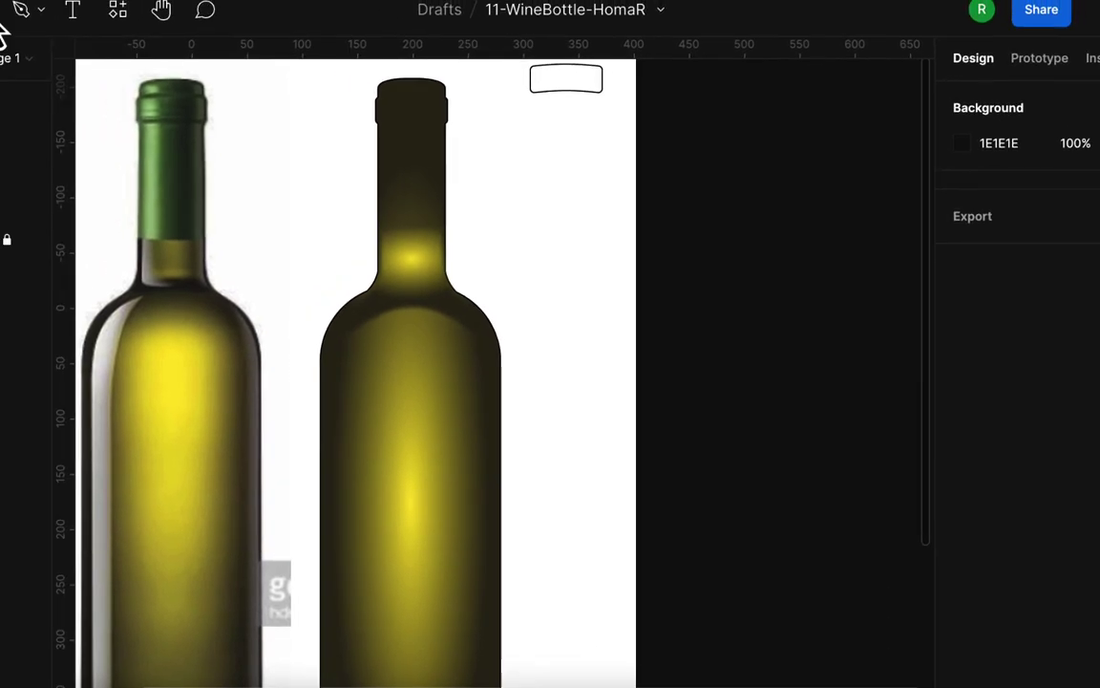
{"action": "left_click", "coordinate": [196, 43]}
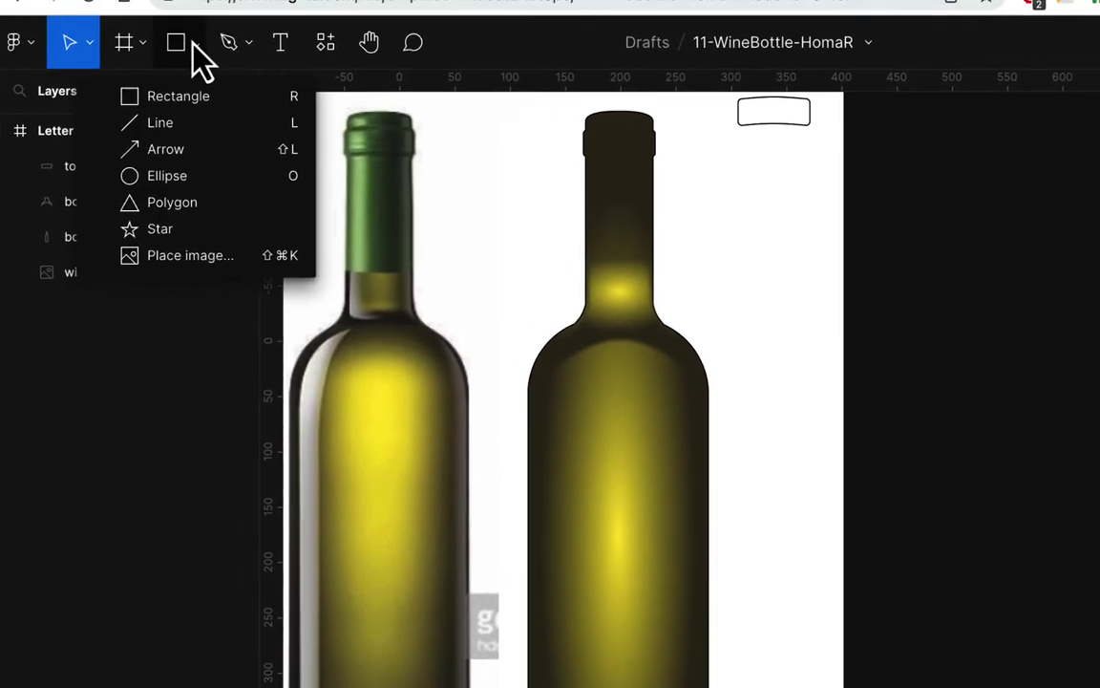
{"action": "left_click", "coordinate": [188, 181]}
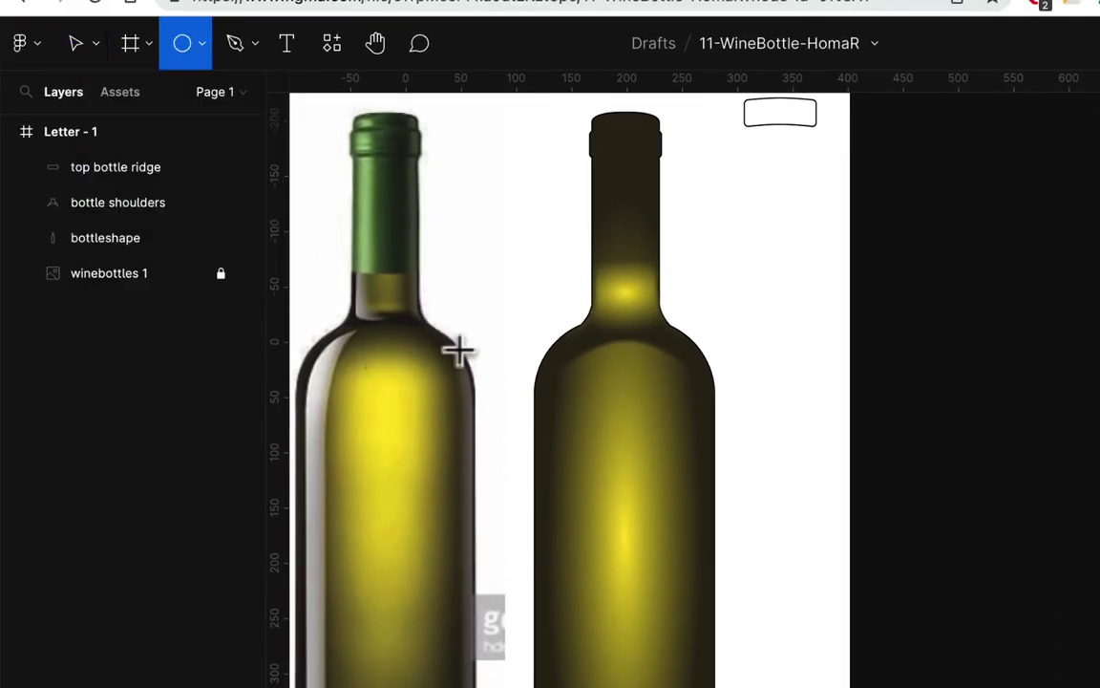
{"action": "mouse_move", "coordinate": [575, 352]}
{"action": "left_mouse_down"}
{"action": "mouse_move", "coordinate": [652, 492]}
{"action": "mouse_move", "coordinate": [704, 507]}
{"action": "mouse_move", "coordinate": [690, 587]}
{"action": "mouse_move", "coordinate": [705, 590]}
{"action": "mouse_move", "coordinate": [658, 523]}
{"action": "left_mouse_up"}
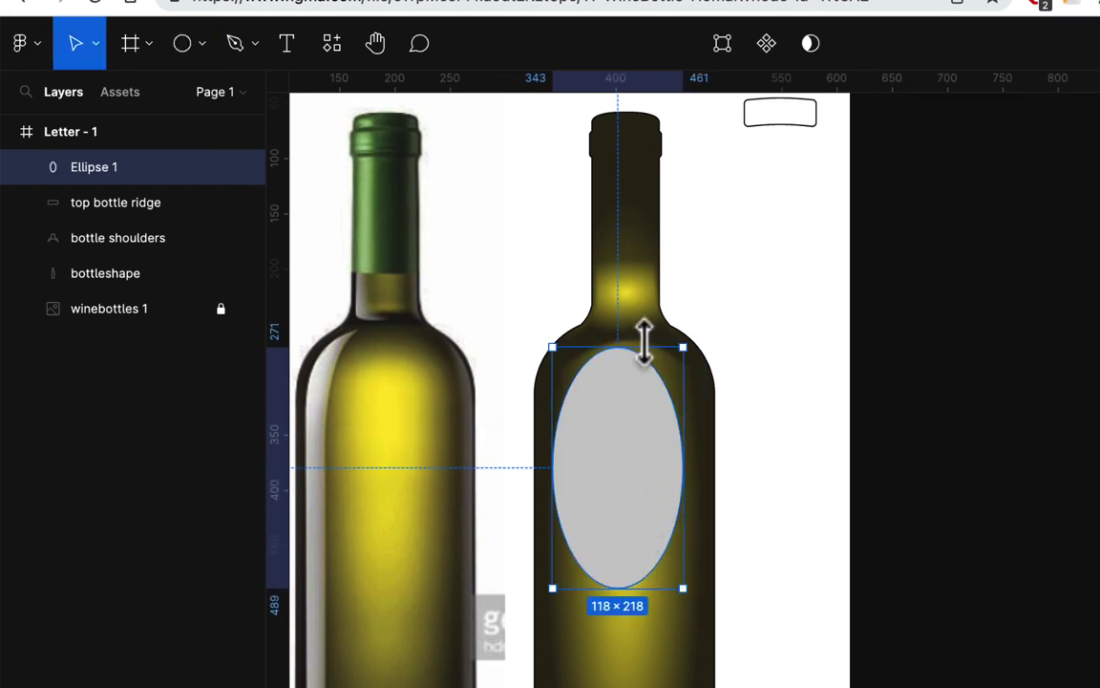
{"action": "left_click_drag", "start_coordinate": [644, 336], "coordinate": [644, 325]}
{"action": "left_click_drag", "start_coordinate": [679, 424], "coordinate": [694, 425]}
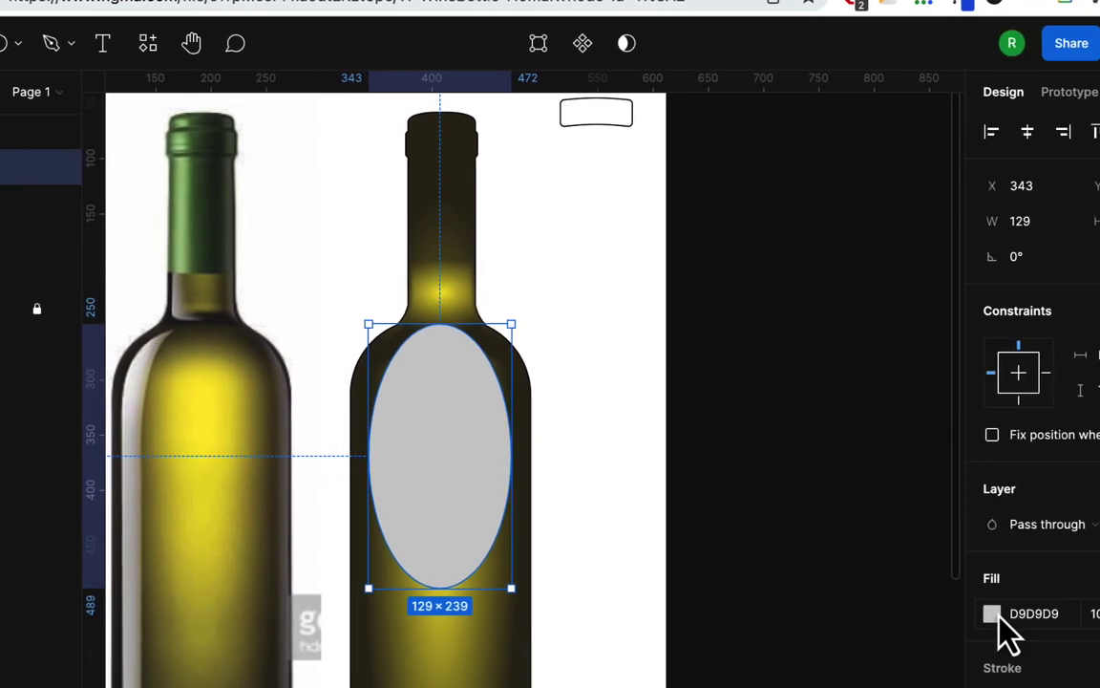
Fill the ellipse with the bright yellow sampled from the reference bottle (FEED47) at 89% opacity
{"action": "left_click", "coordinate": [969, 613]}
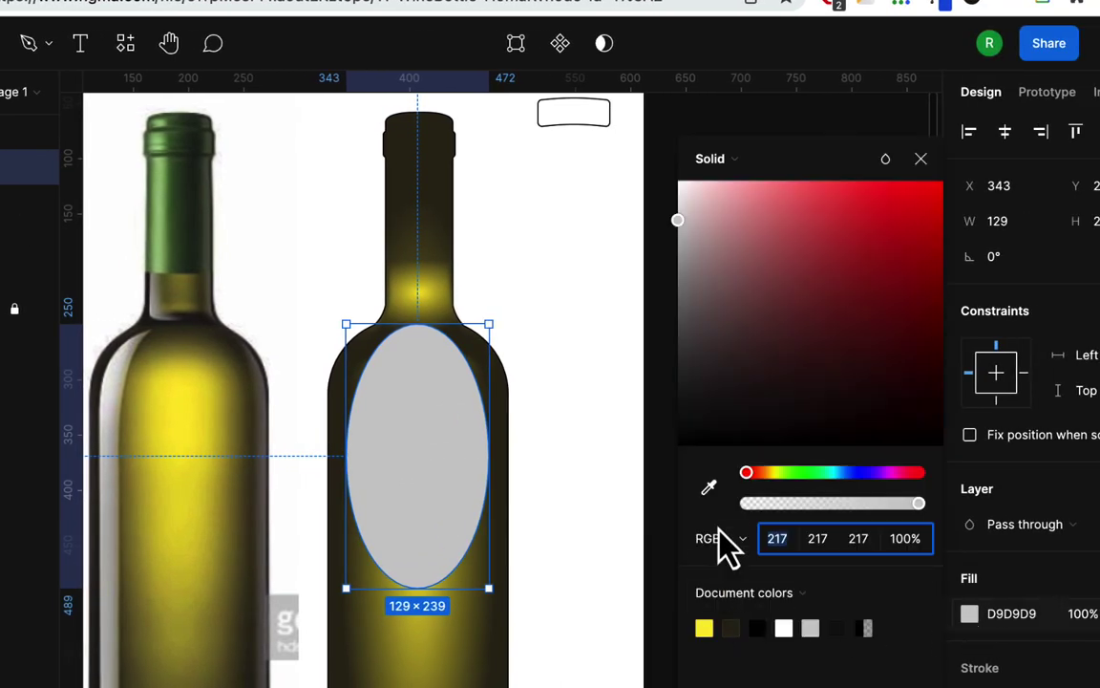
{"action": "left_click", "coordinate": [708, 489]}
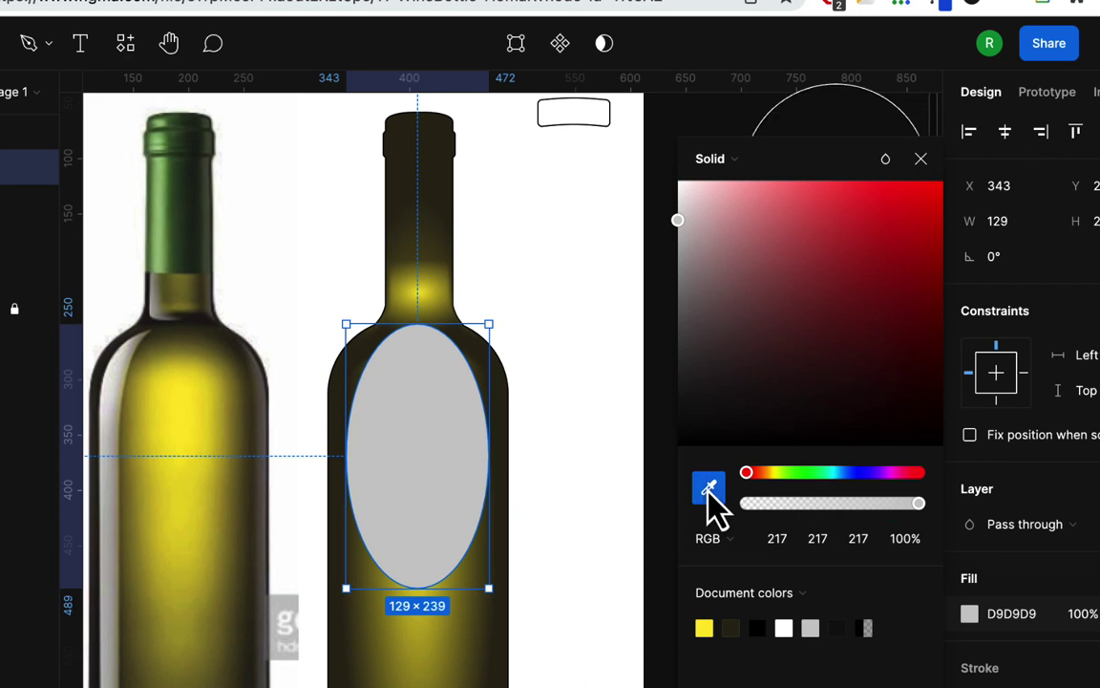
{"action": "left_click", "coordinate": [189, 406]}
{"action": "left_click_drag", "start_coordinate": [921, 508], "coordinate": [901, 516]}
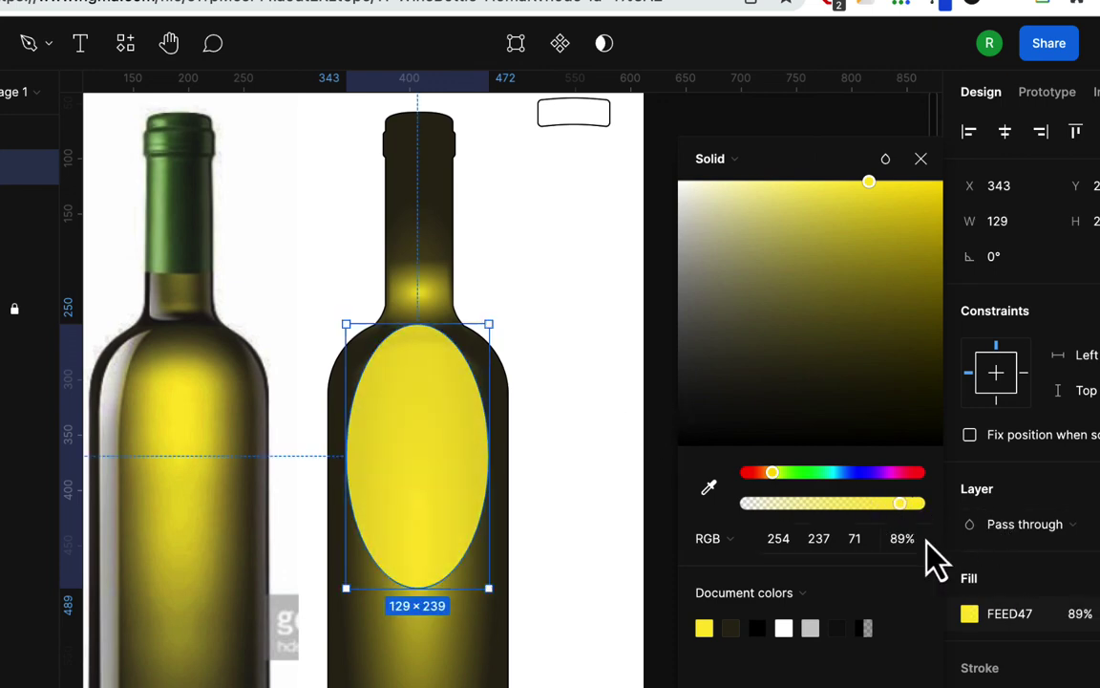
{"action": "left_click", "coordinate": [563, 460]}
Apply a layer blur effect with a blur of 26 to the yellow ellipse
{"action": "left_click", "coordinate": [443, 433]}
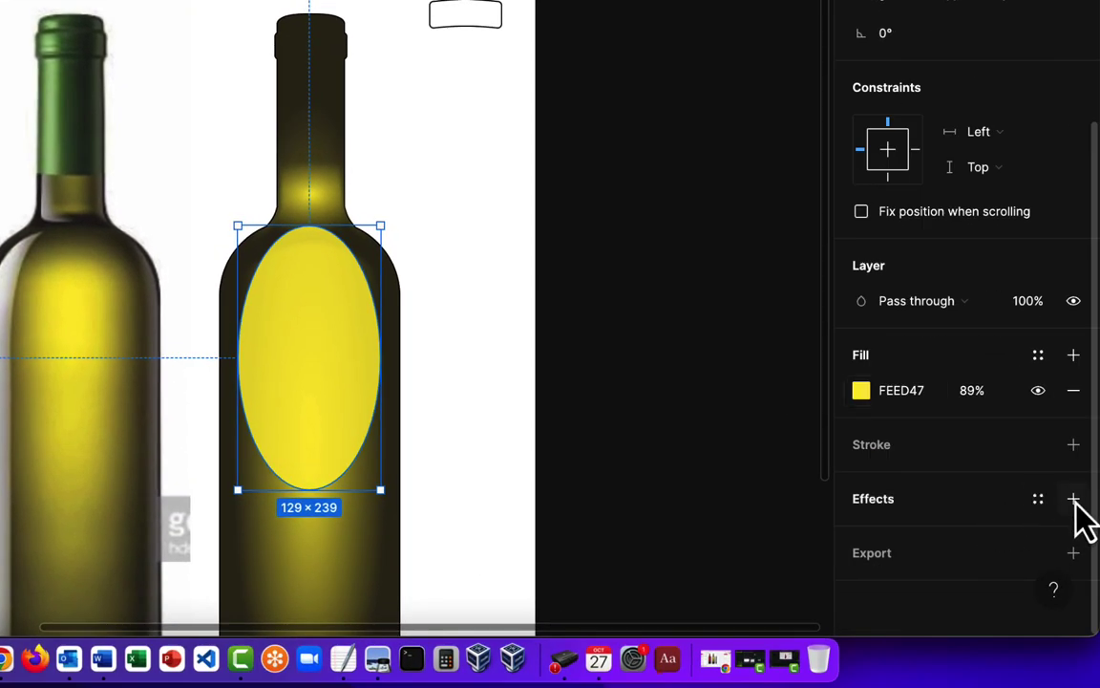
{"action": "left_click", "coordinate": [1074, 499]}
{"action": "left_click", "coordinate": [1005, 541]}
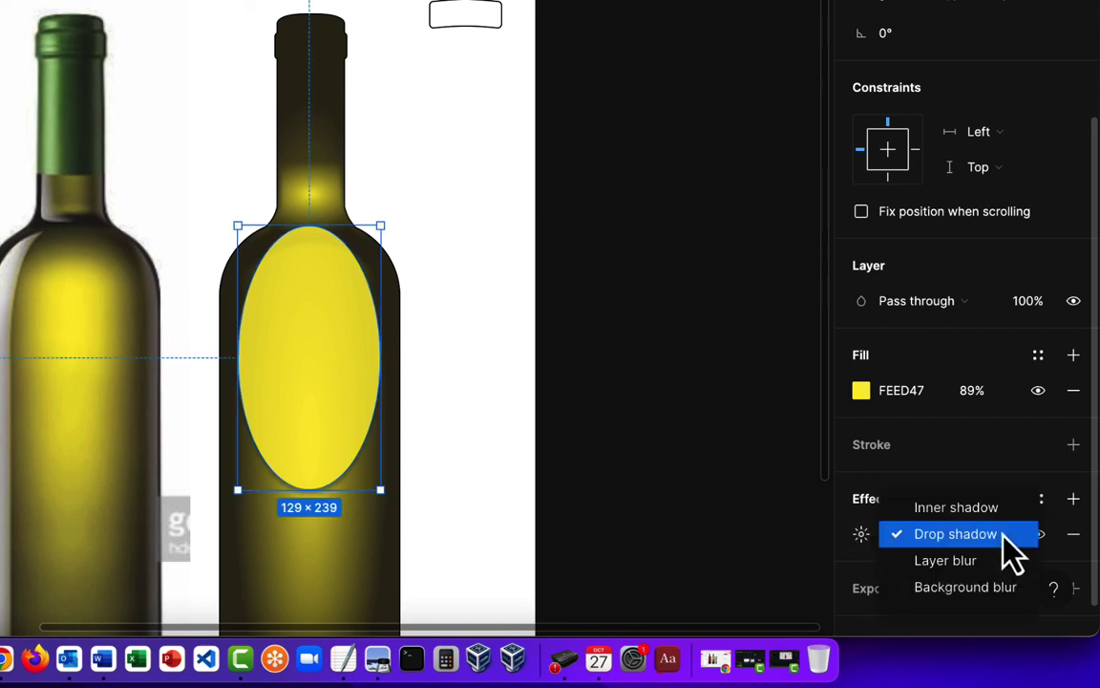
{"action": "left_click", "coordinate": [993, 573]}
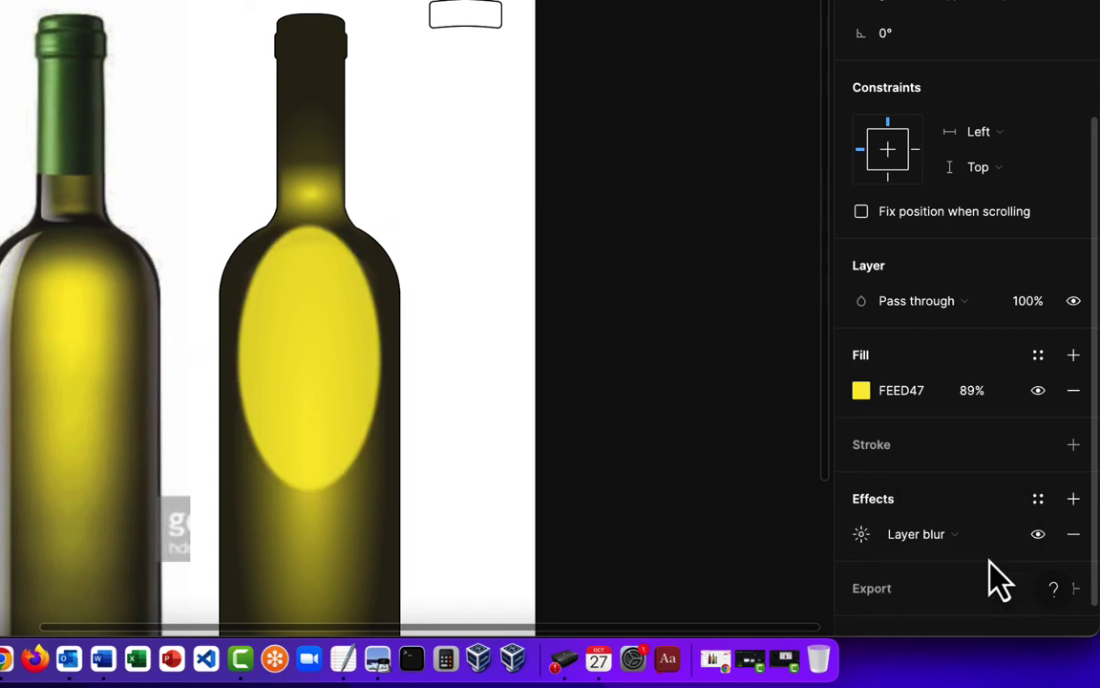
{"action": "left_click", "coordinate": [861, 534]}
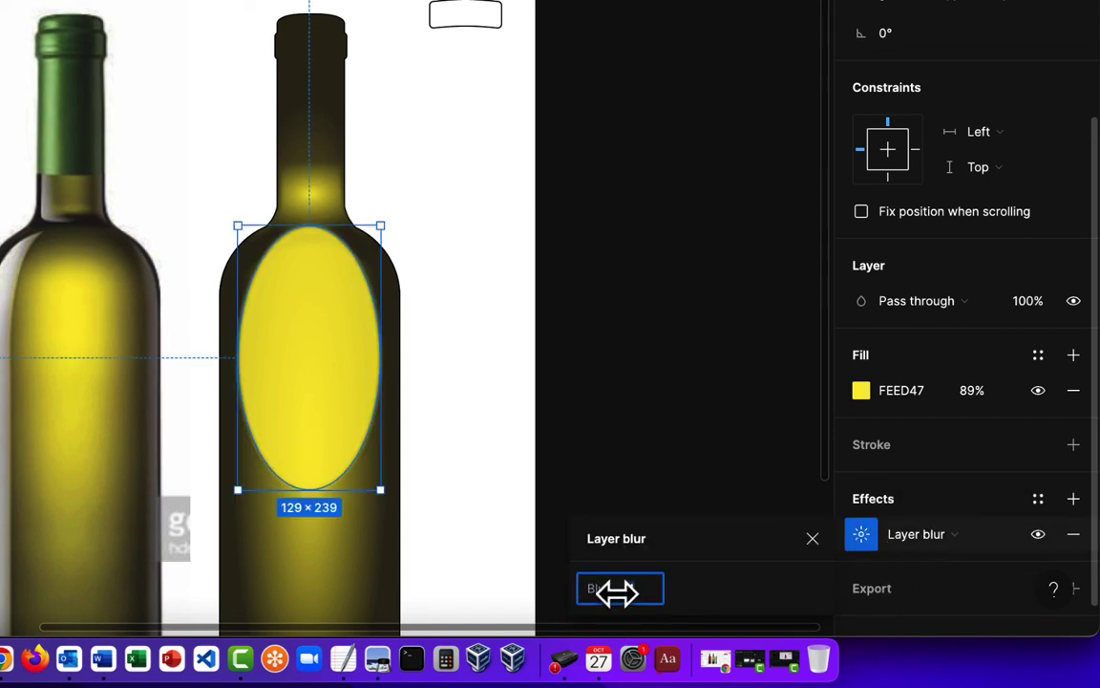
{"action": "left_click_drag", "start_coordinate": [616, 589], "coordinate": [943, 611]}
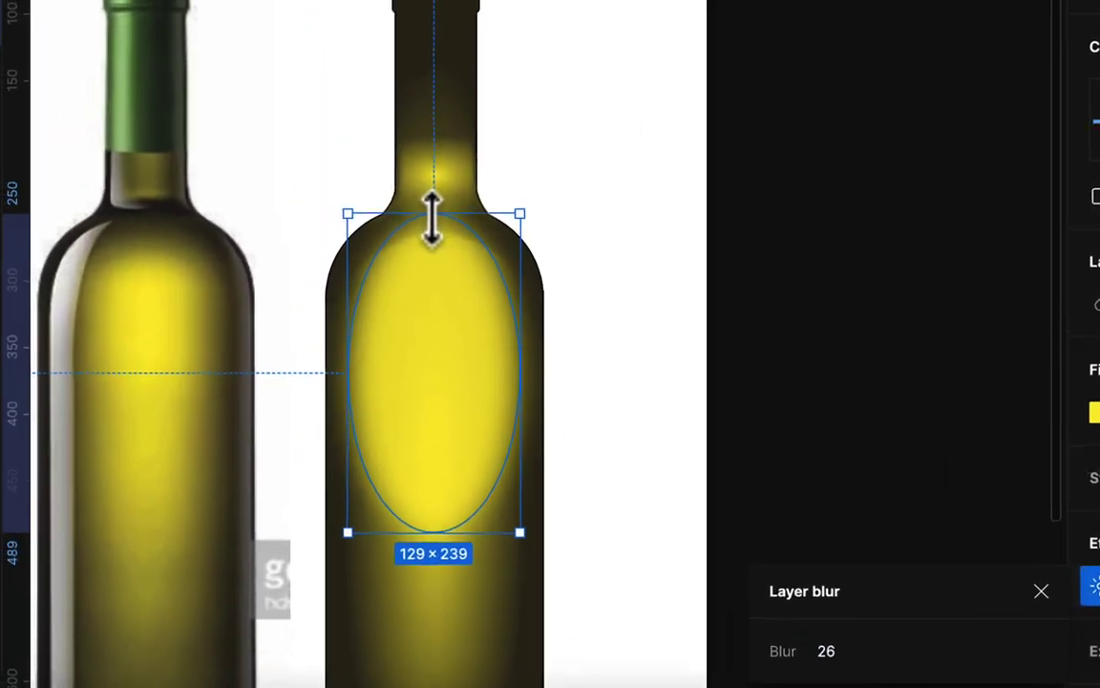
Shrink the blurred ellipse on all sides to about 114 × 210, keeping it centered in the bottle body, and deselect it
{"action": "left_click_drag", "start_coordinate": [308, 227], "coordinate": [307, 234]}
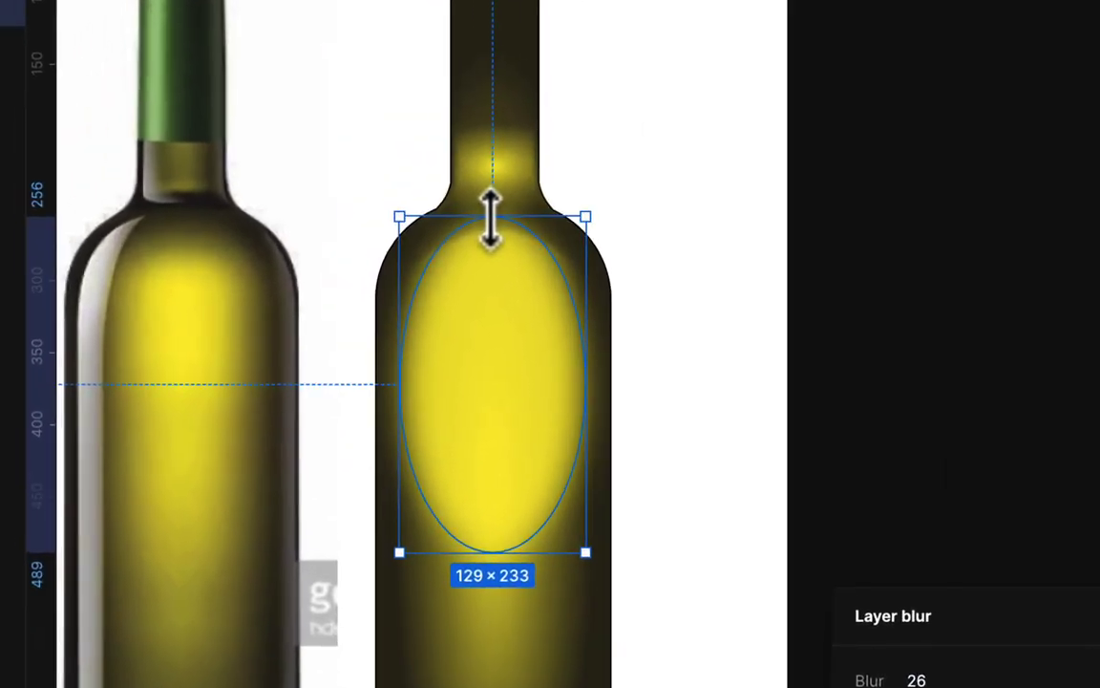
{"action": "mouse_move", "coordinate": [490, 218]}
{"action": "left_mouse_down"}
{"action": "mouse_move", "coordinate": [491, 202]}
{"action": "mouse_move", "coordinate": [491, 216]}
{"action": "left_mouse_up"}
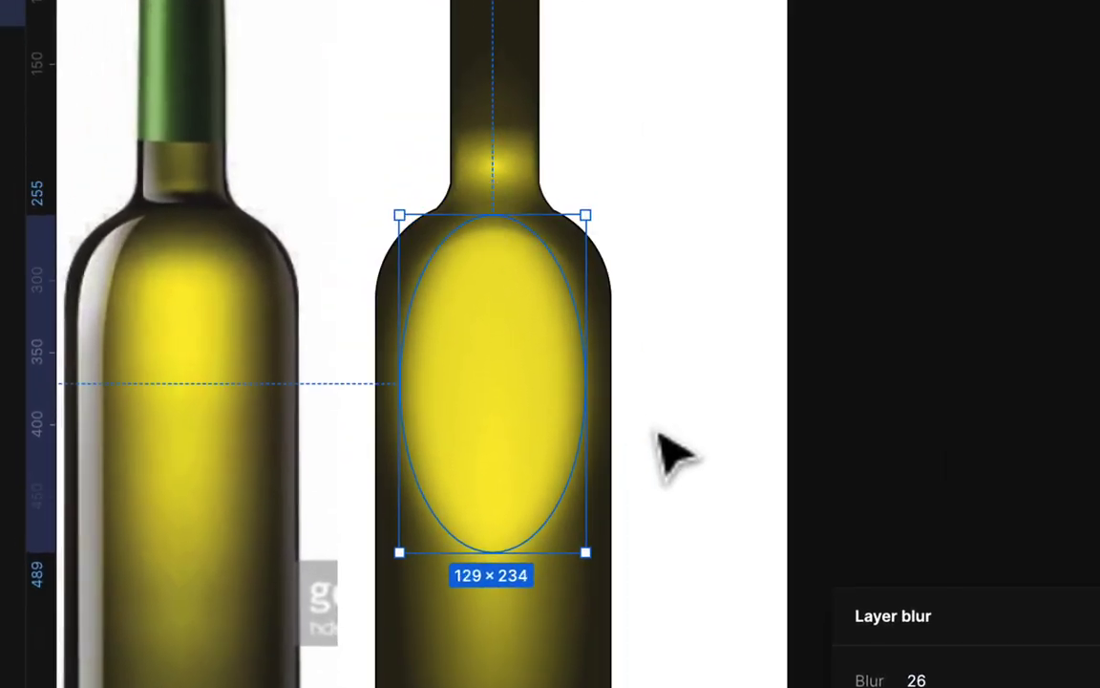
{"action": "mouse_move", "coordinate": [586, 394]}
{"action": "left_mouse_down"}
{"action": "mouse_move", "coordinate": [597, 395]}
{"action": "mouse_move", "coordinate": [576, 400]}
{"action": "left_mouse_up"}
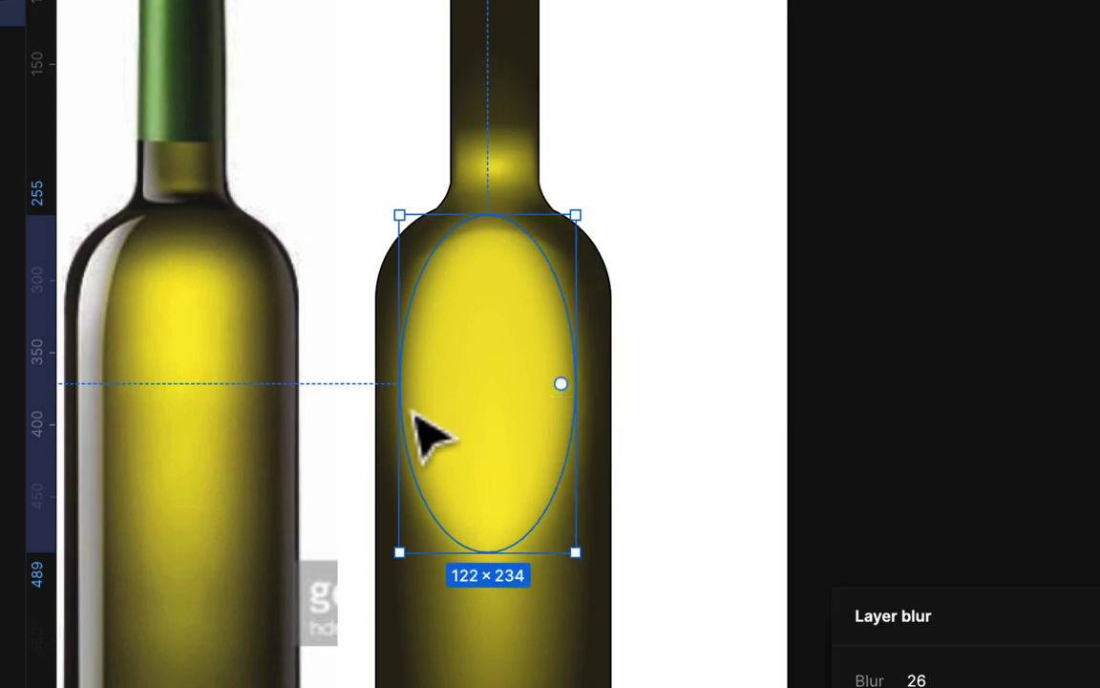
{"action": "left_click_drag", "start_coordinate": [397, 405], "coordinate": [409, 405]}
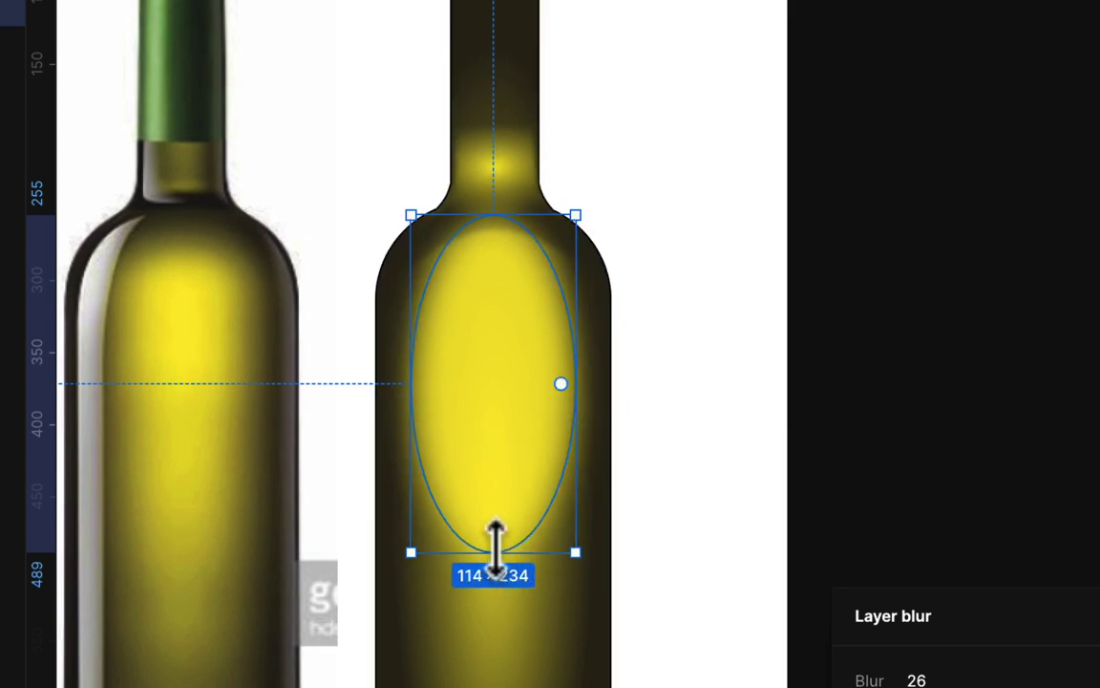
{"action": "left_click_drag", "start_coordinate": [496, 551], "coordinate": [495, 518]}
{"action": "key", "text": "Escape"}
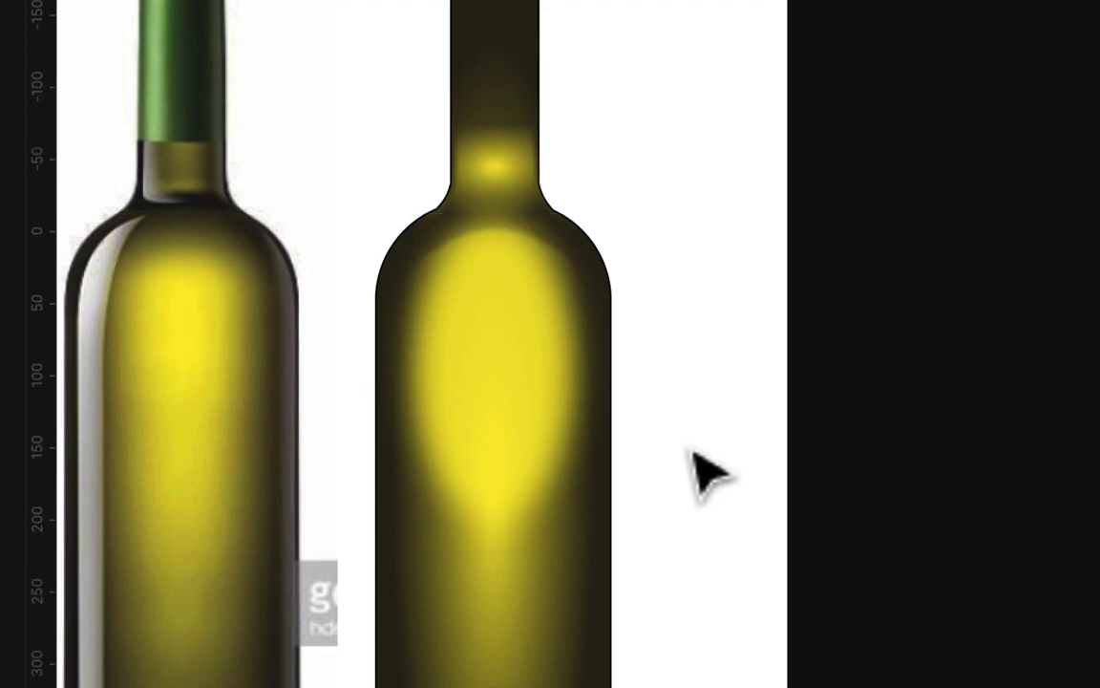
Rename the yellow ellipse's layer to "bottle glow" and deselect it
{"action": "scroll", "coordinate": [675, 430], "scroll_direction": "down", "scroll_amount": 3}
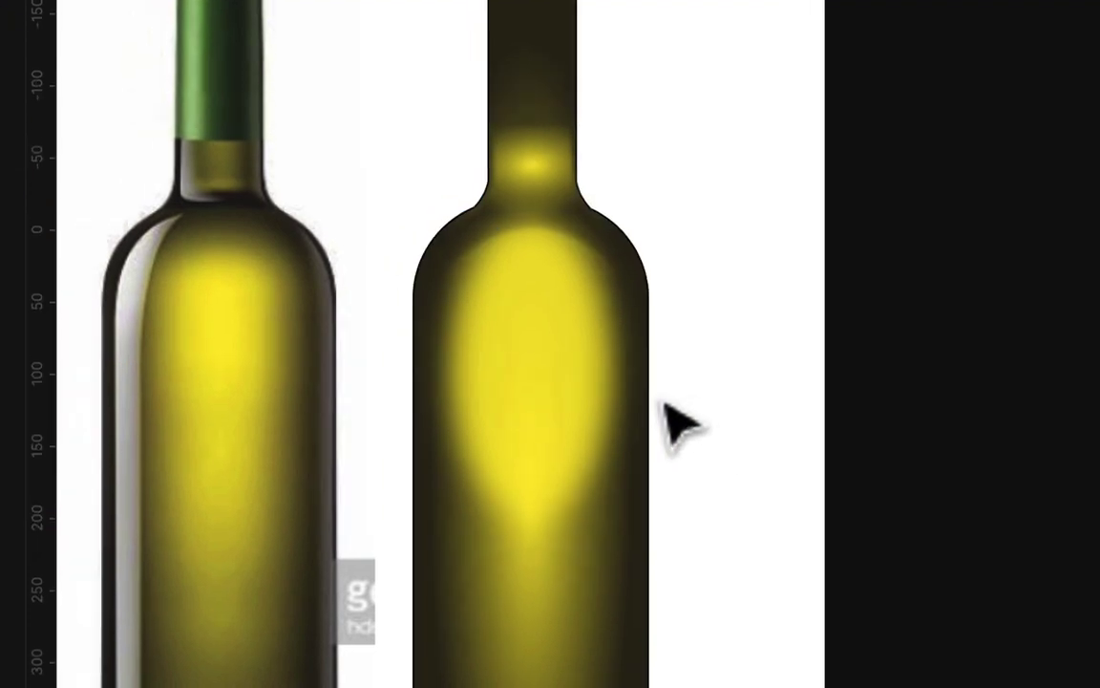
{"action": "scroll", "coordinate": [676, 425], "scroll_direction": "down", "scroll_amount": 3}
{"action": "scroll", "coordinate": [675, 425], "scroll_direction": "left", "scroll_amount": 2}
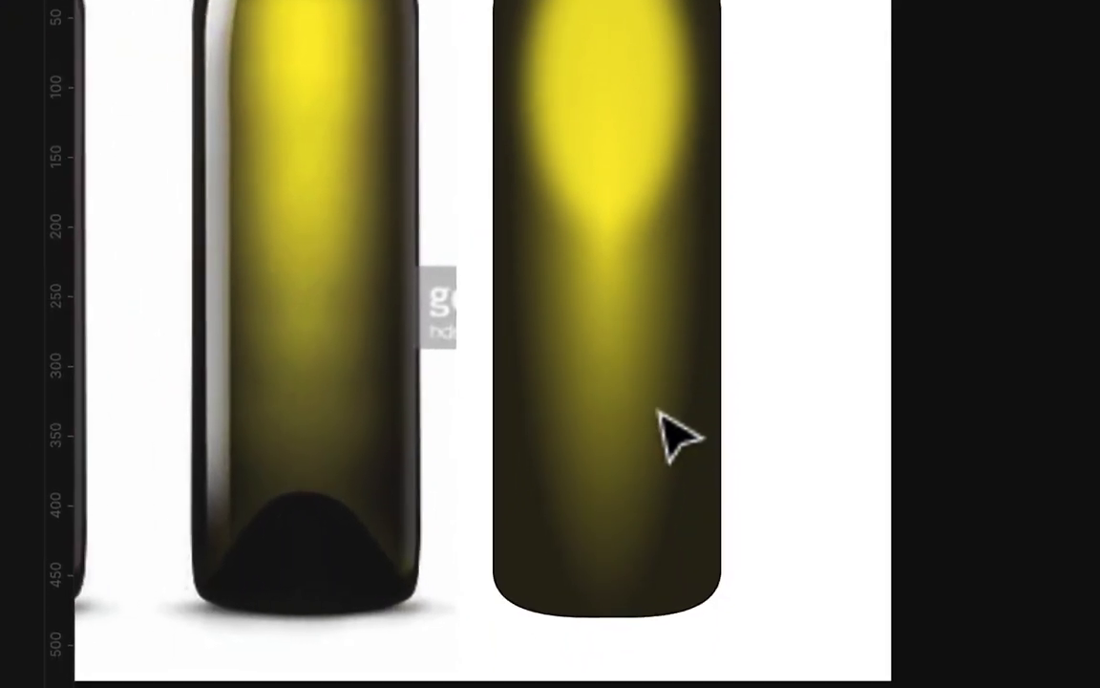
{"action": "scroll", "coordinate": [761, 472], "scroll_direction": "up", "scroll_amount": 6}
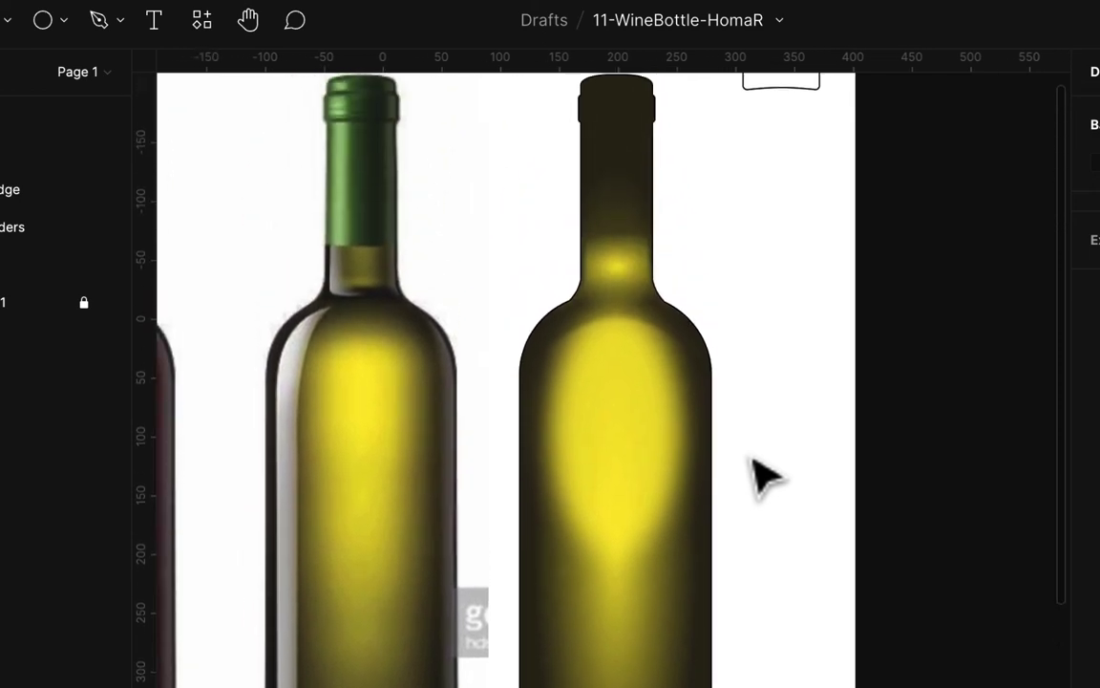
{"action": "left_click", "coordinate": [614, 471]}
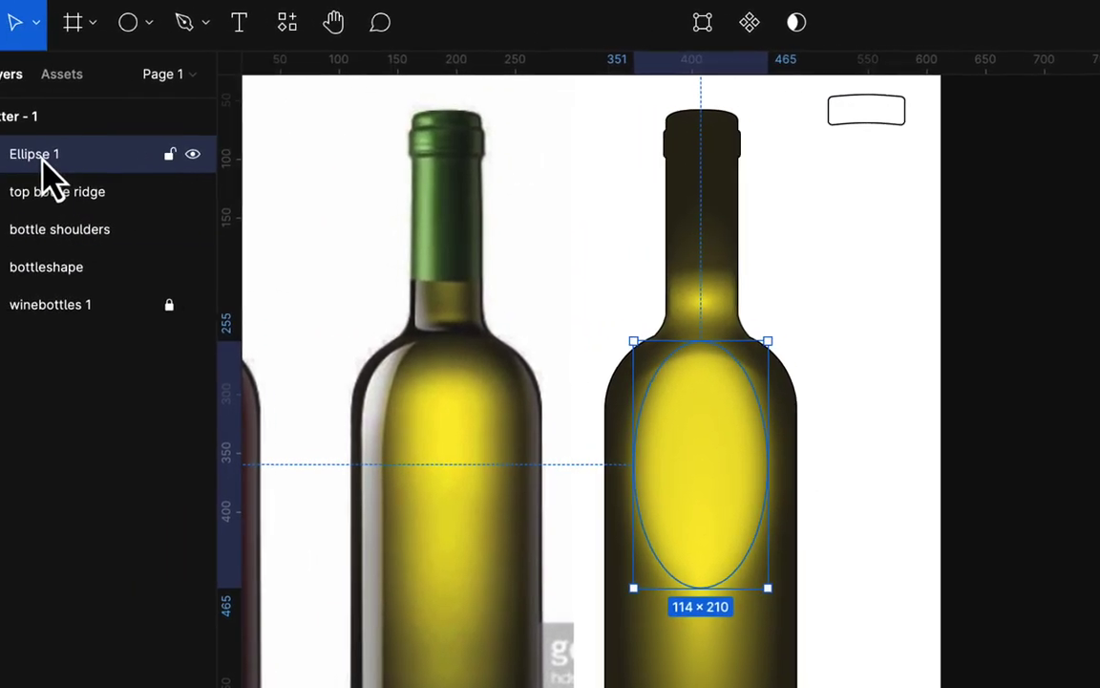
{"action": "double_click", "coordinate": [108, 160]}
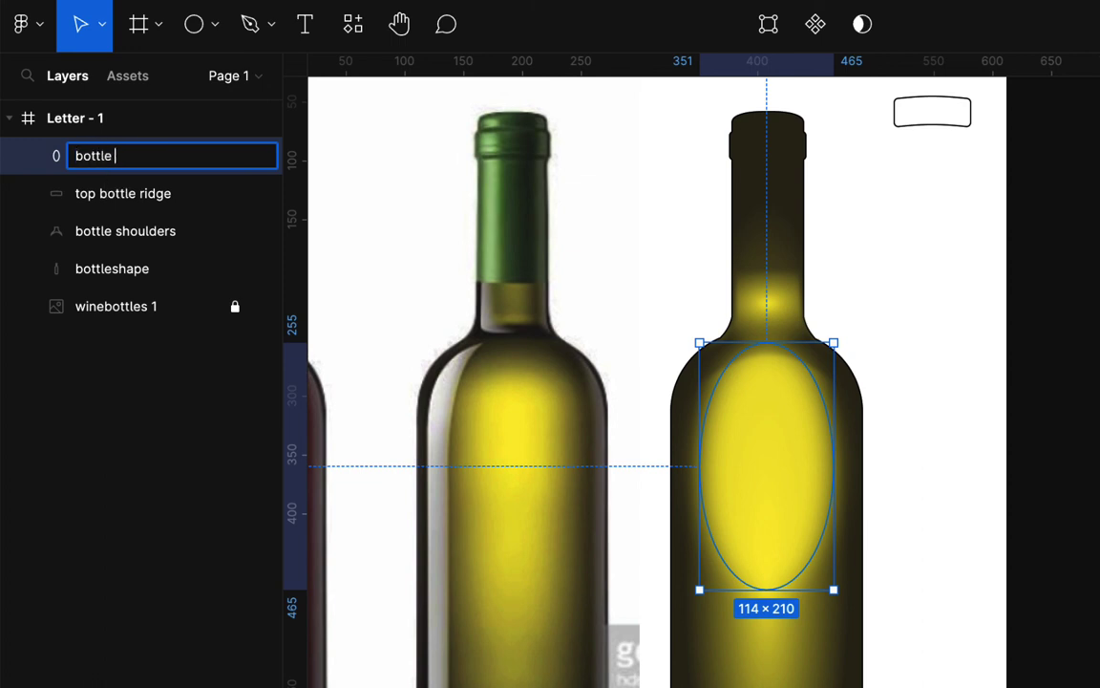
{"action": "key", "text": "Return"}
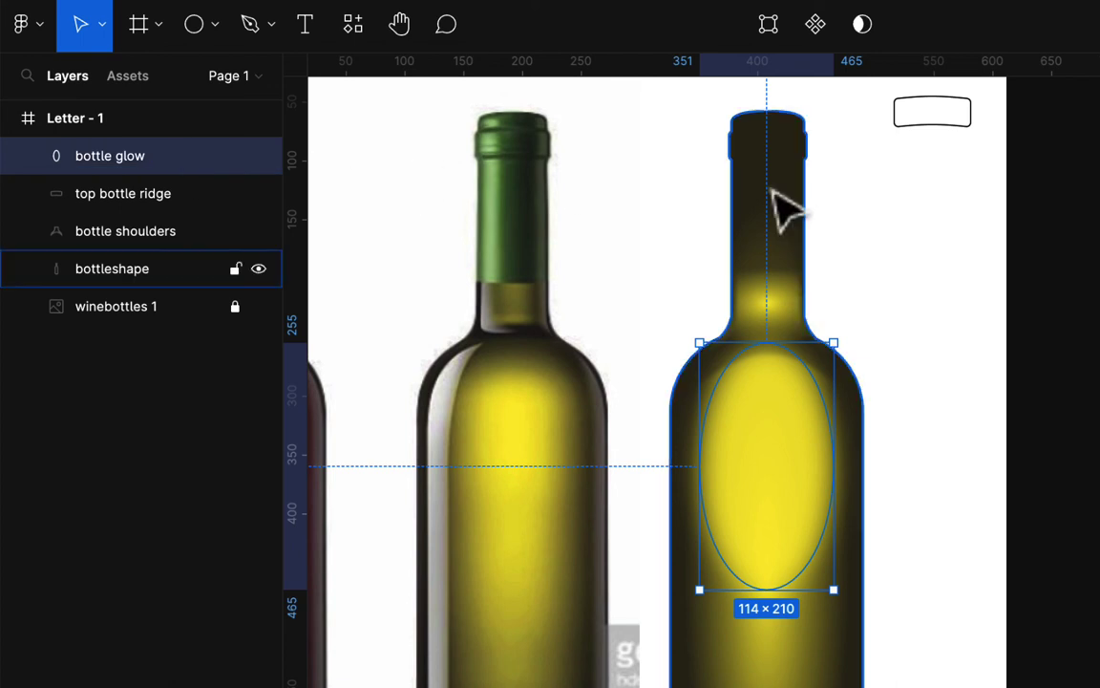
{"action": "left_click", "coordinate": [936, 263]}
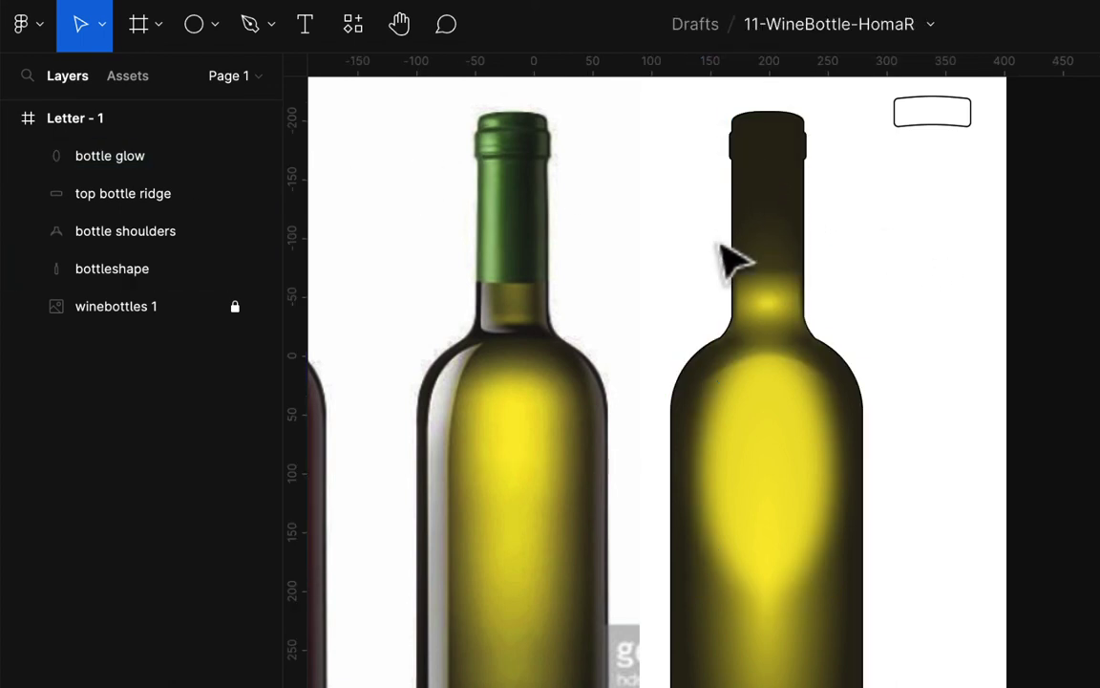
{"action": "scroll", "coordinate": [872, 327], "scroll_direction": "down", "scroll_amount": 5}
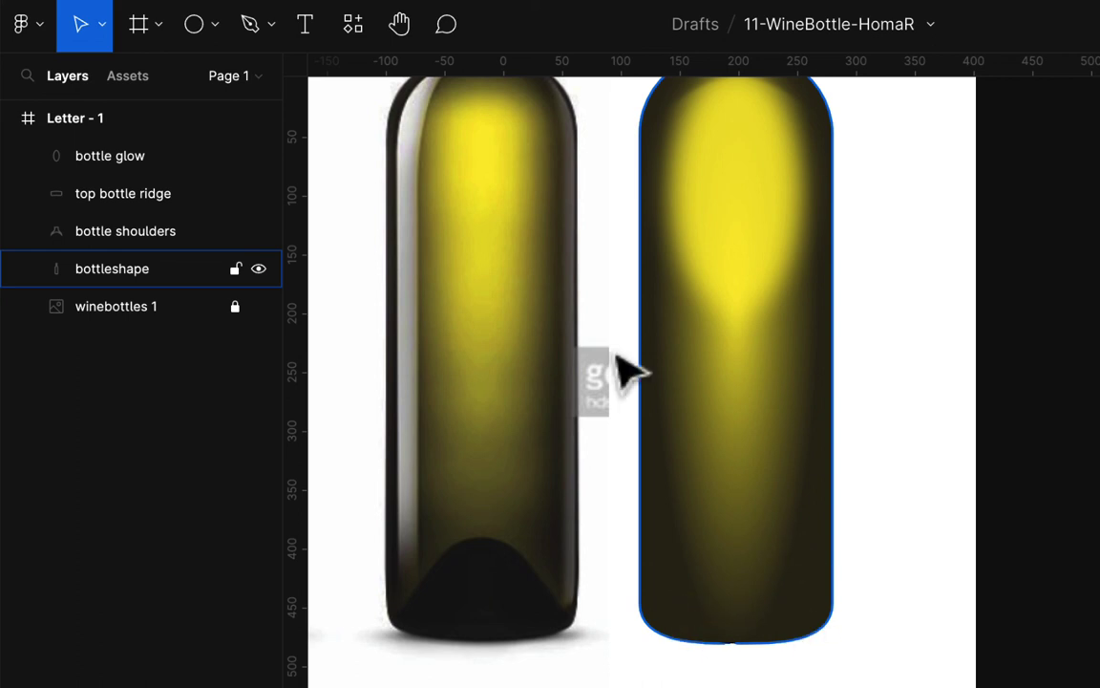
{"action": "scroll", "coordinate": [619, 379], "scroll_direction": "up", "scroll_amount": 3}
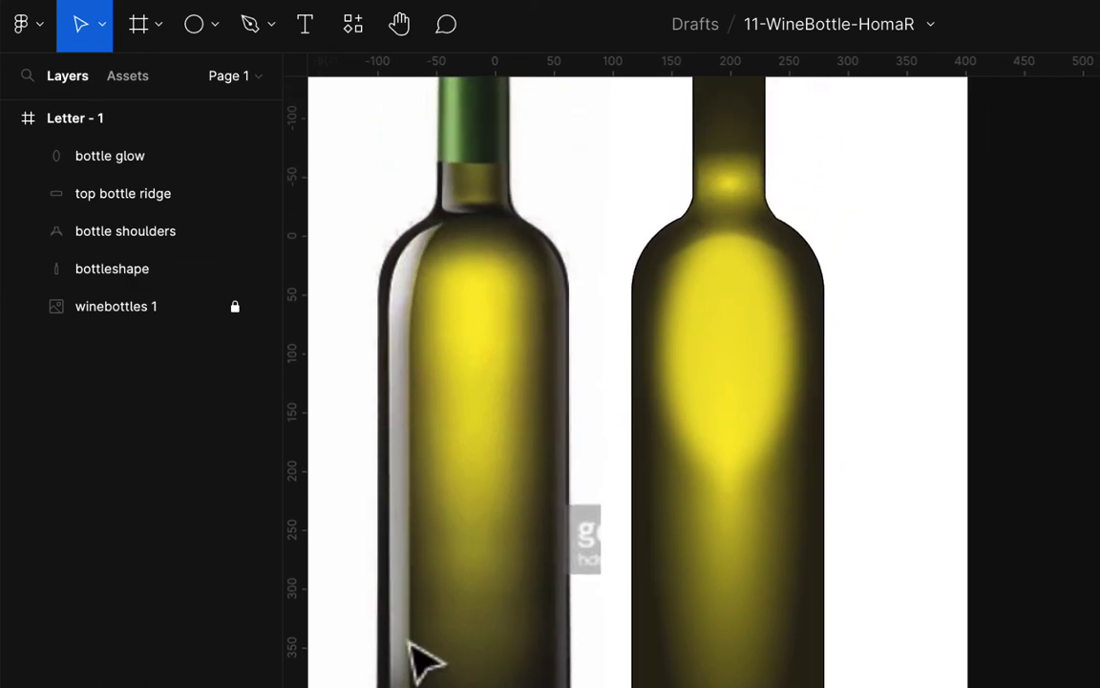
{"action": "scroll", "coordinate": [550, 387], "scroll_direction": "up", "scroll_amount": 3}
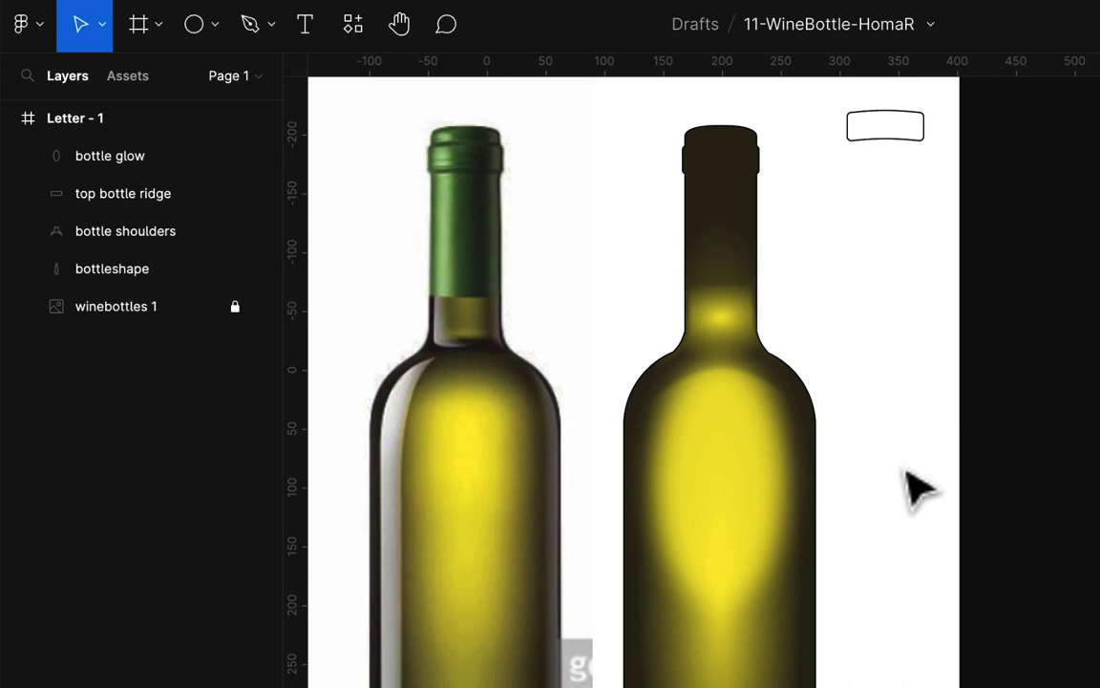
Nudge the top edge of the bottle glow ellipse slightly down, stretch its bottom edge about 25 px farther down the body, and deselect it
{"action": "left_click", "coordinate": [736, 447]}
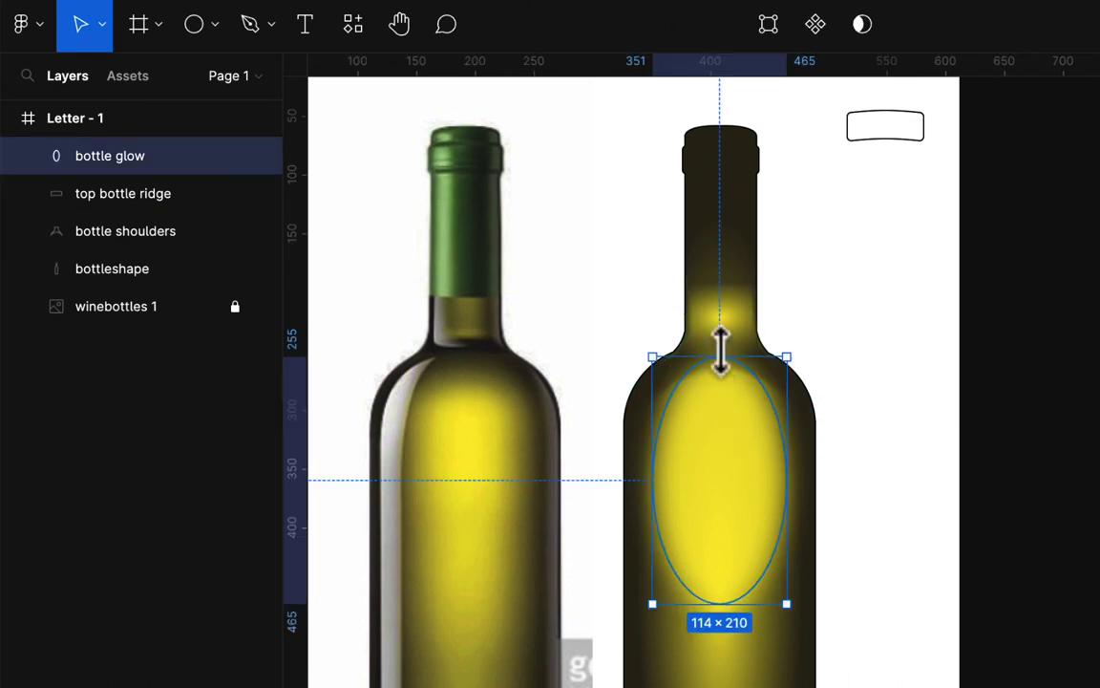
{"action": "left_click_drag", "start_coordinate": [719, 357], "coordinate": [719, 365]}
{"action": "left_click", "coordinate": [913, 363]}
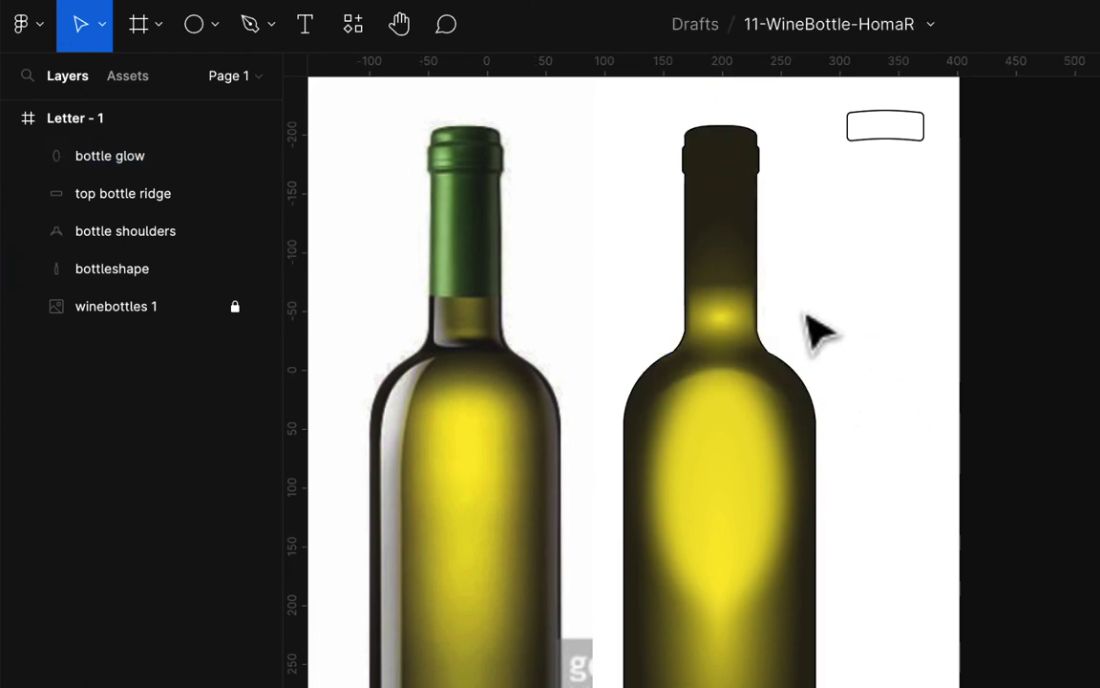
{"action": "scroll", "coordinate": [831, 346], "scroll_direction": "down", "scroll_amount": 2}
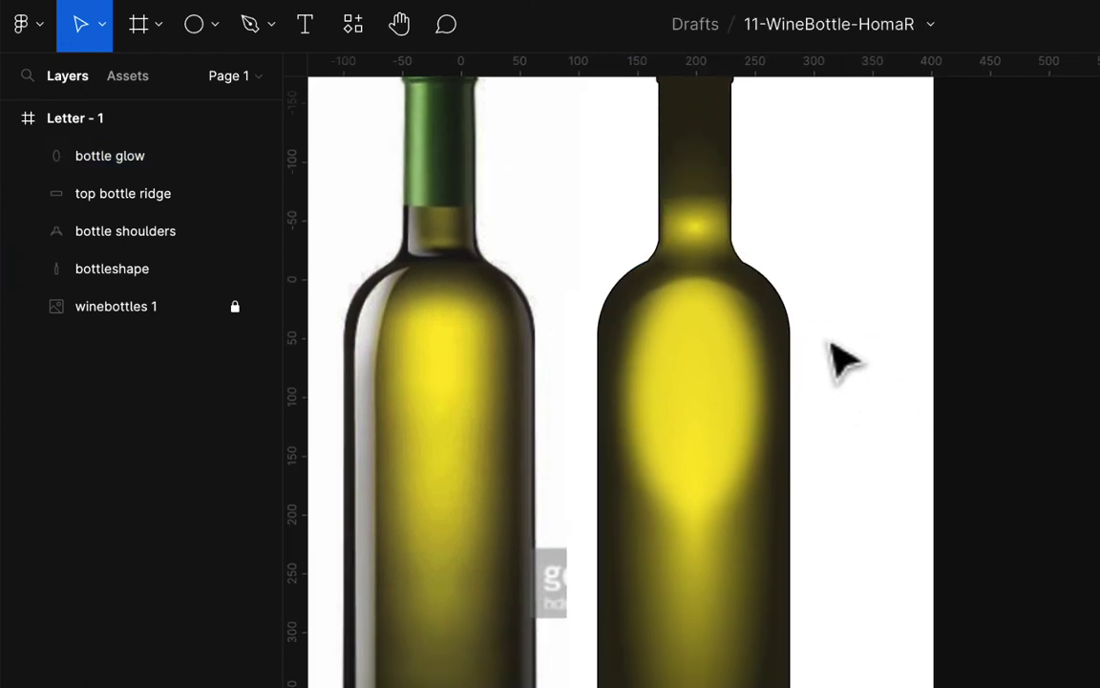
{"action": "left_click", "coordinate": [716, 468]}
{"action": "left_click_drag", "start_coordinate": [691, 516], "coordinate": [693, 546]}
{"action": "left_click", "coordinate": [843, 467]}
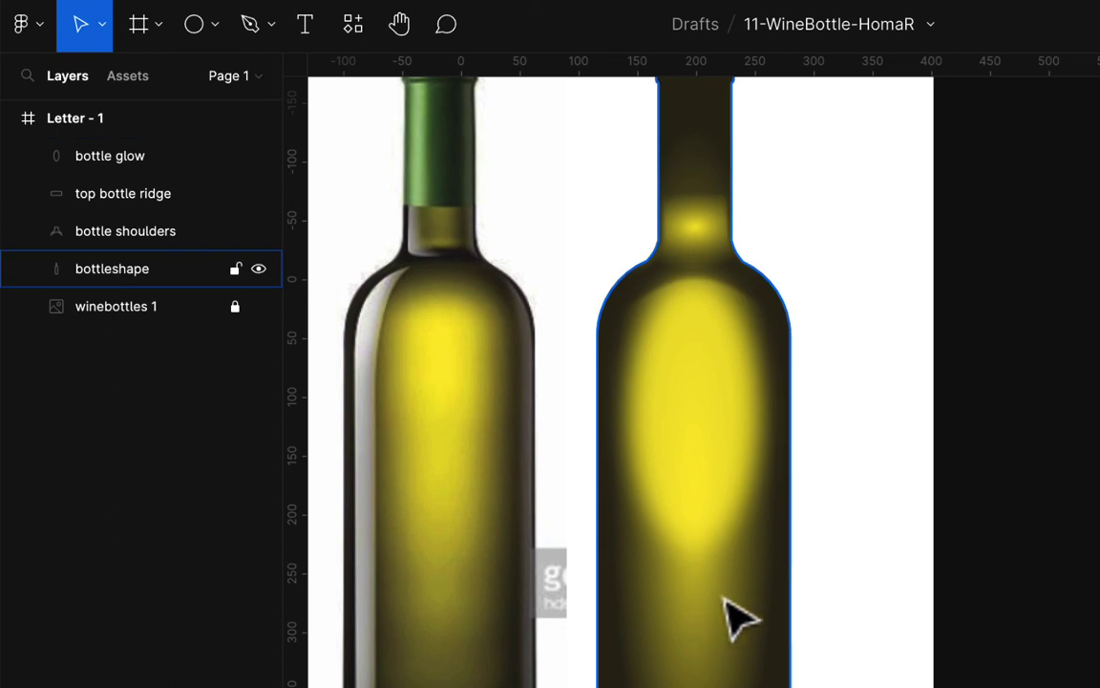
{"action": "scroll", "coordinate": [897, 536], "scroll_direction": "up", "scroll_amount": 5}
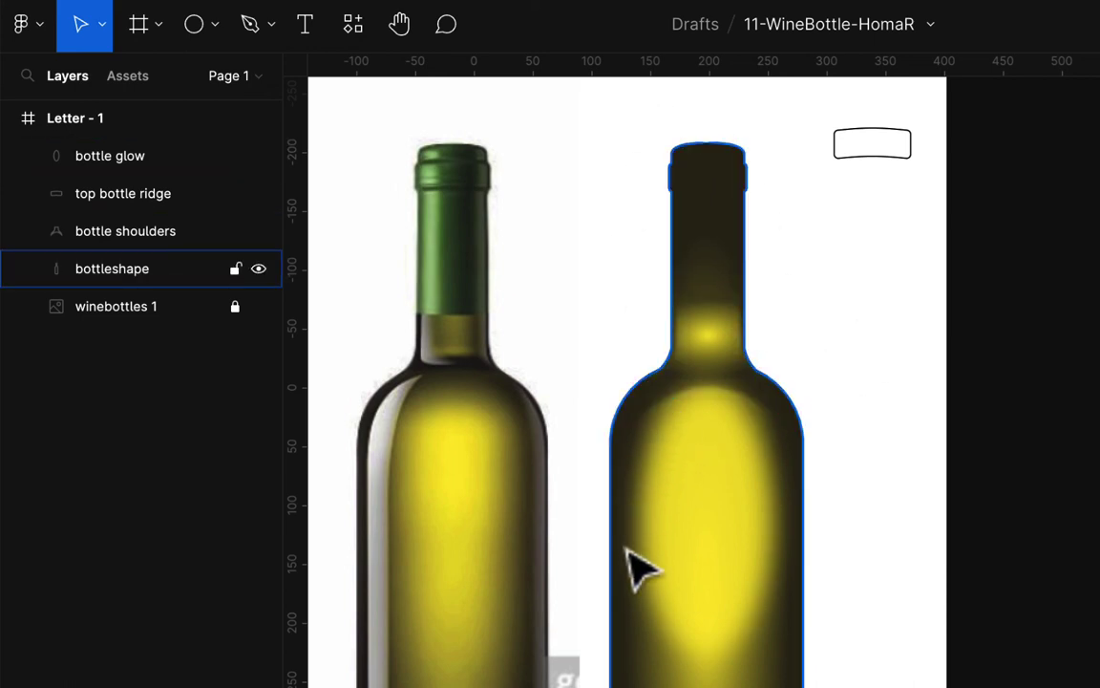
{"action": "scroll", "coordinate": [814, 603], "scroll_direction": "down", "scroll_amount": 10}
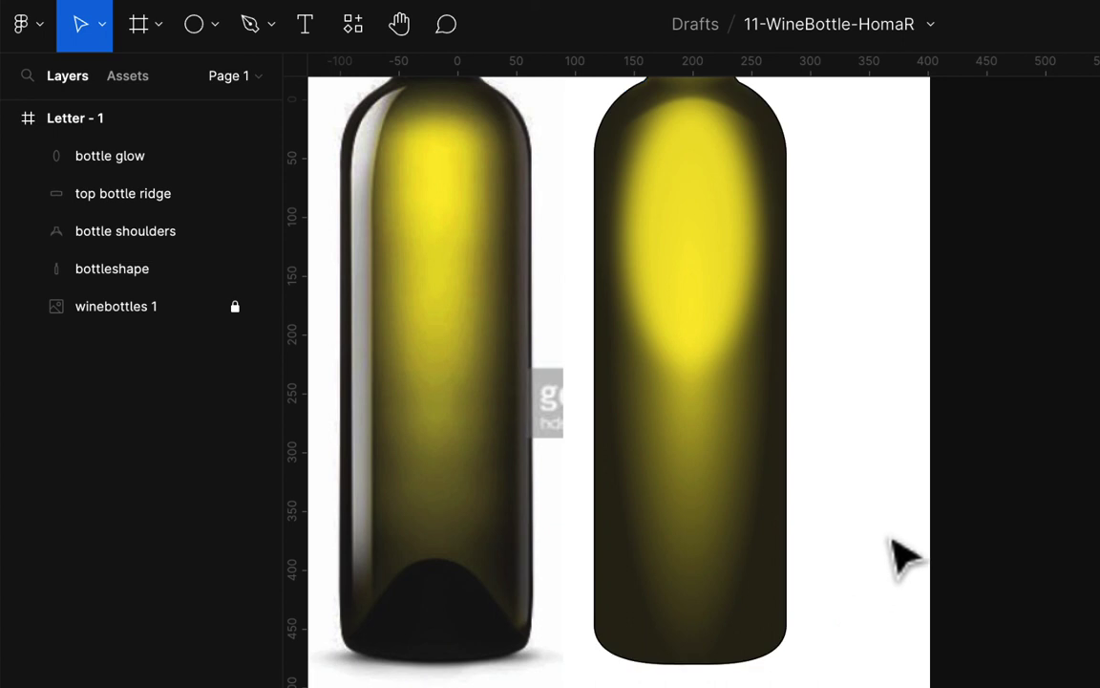
{"action": "scroll", "coordinate": [887, 406], "scroll_direction": "up", "scroll_amount": 2}
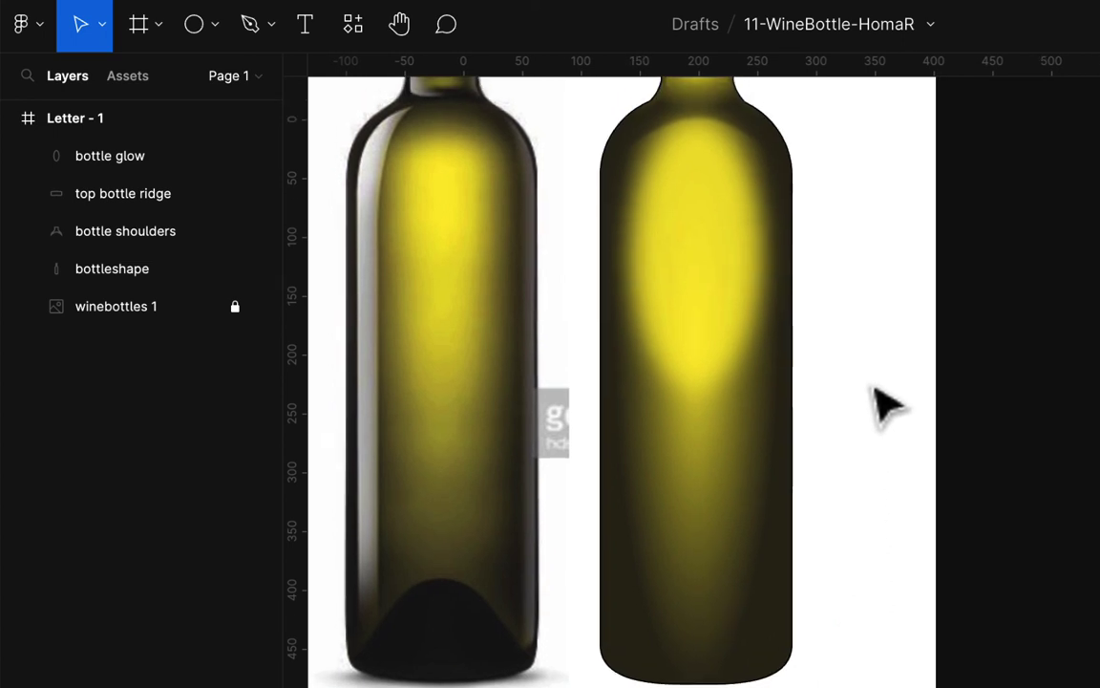
{"action": "scroll", "coordinate": [887, 406], "scroll_direction": "up", "scroll_amount": 5}
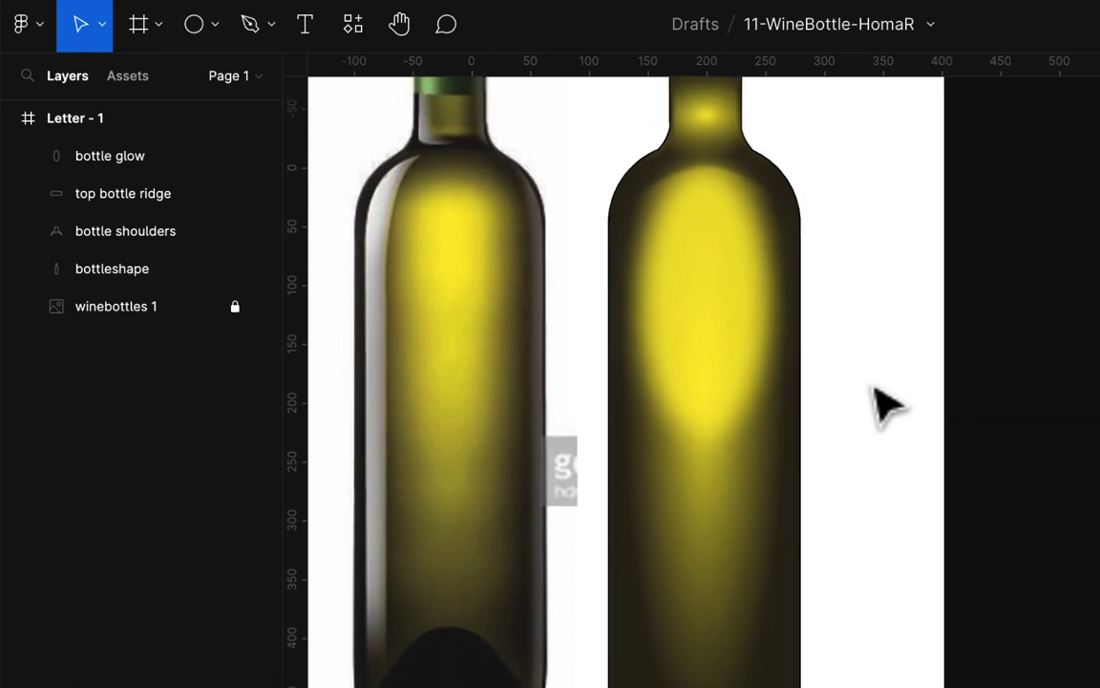
{"action": "scroll", "coordinate": [886, 406], "scroll_direction": "up", "scroll_amount": 1}
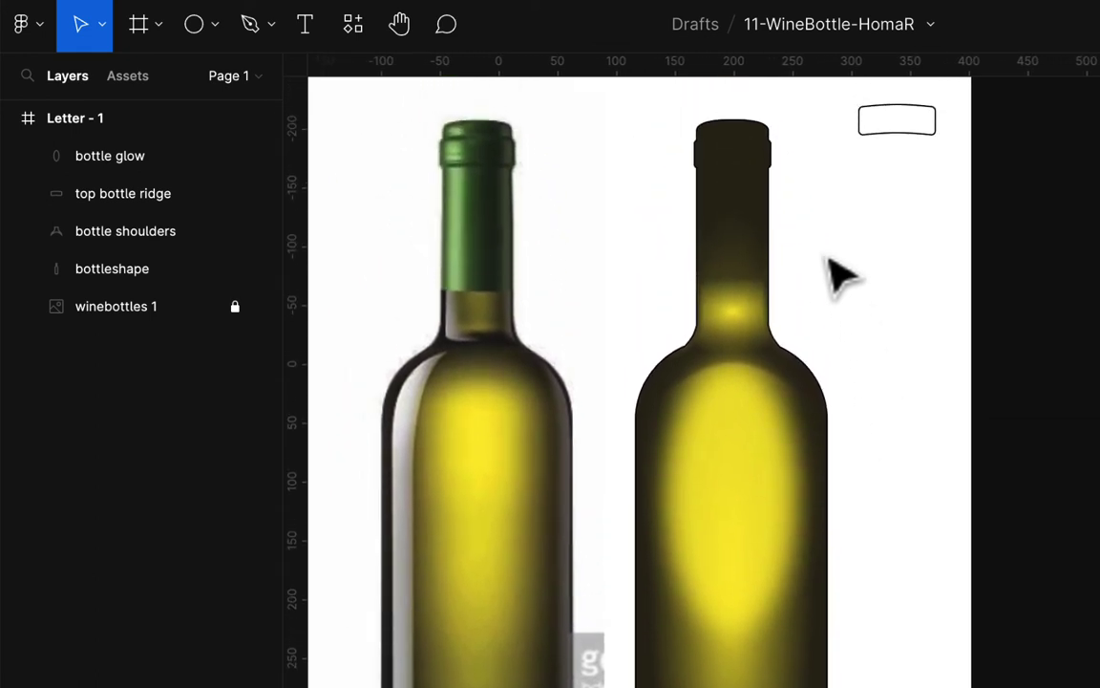